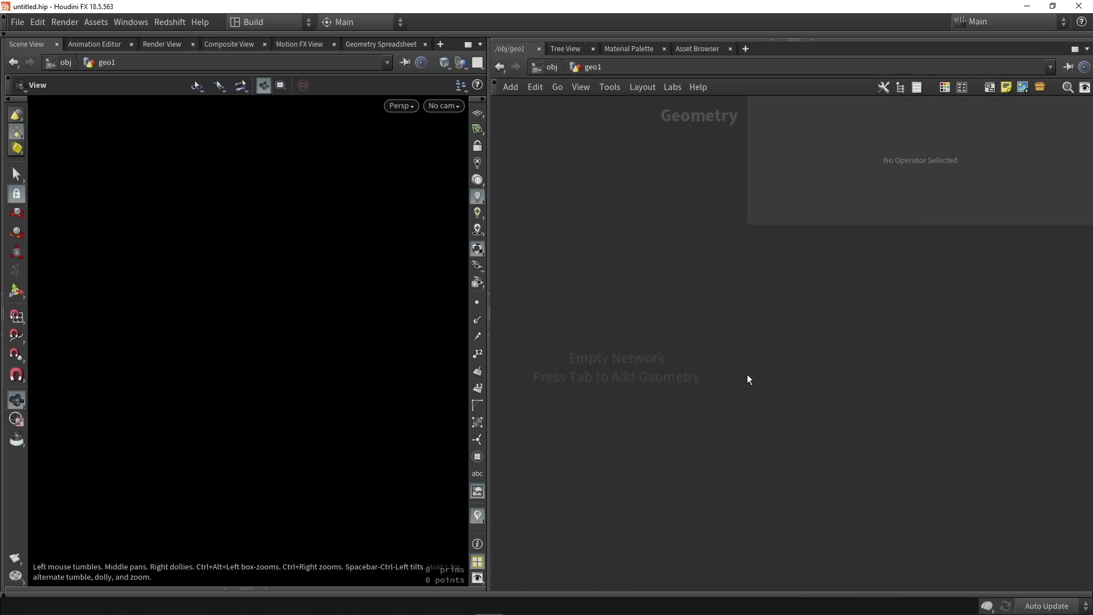
# Add a Tube node to the geometry network, set its primitive type to Polygon and enable its end caps
pyautogui.press('Tab')
pyautogui.write('tube')
pyautogui.press('Return')
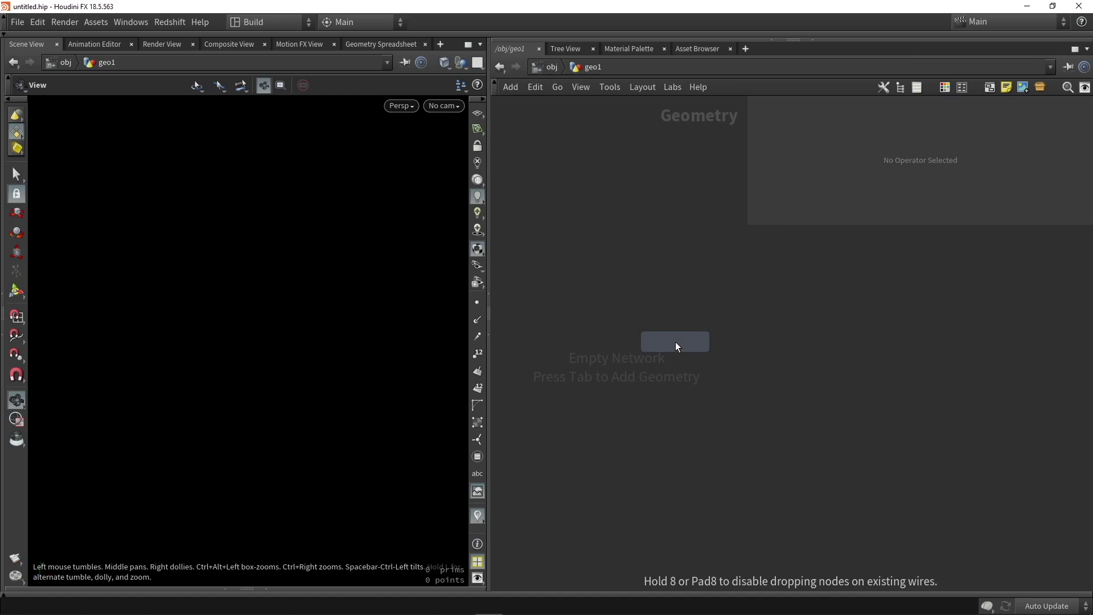
pyautogui.click(676, 342)
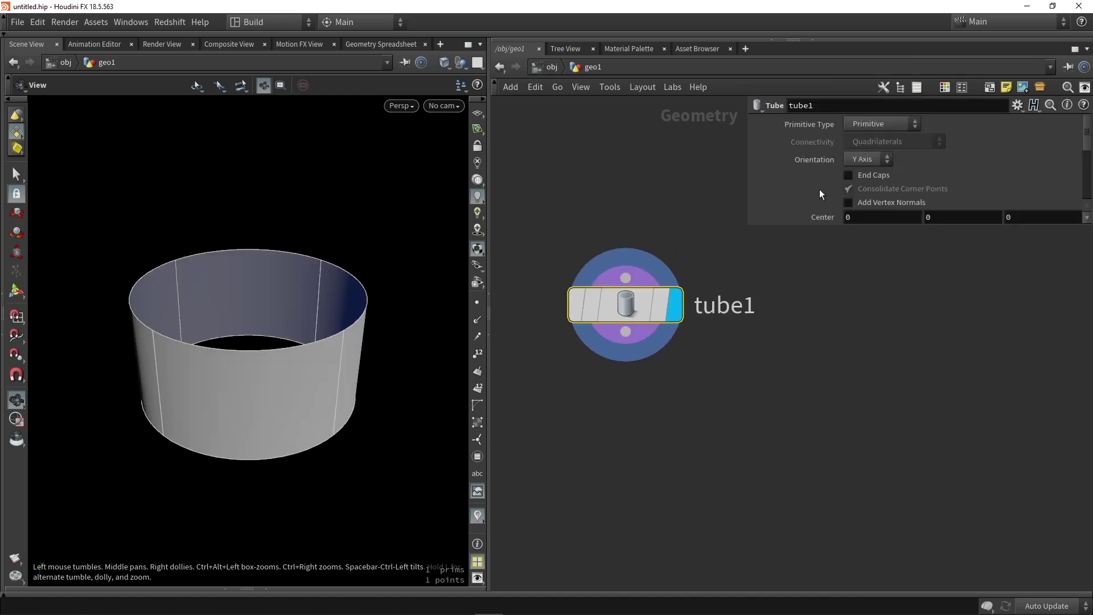
pyautogui.click(871, 124)
pyautogui.click(868, 151)
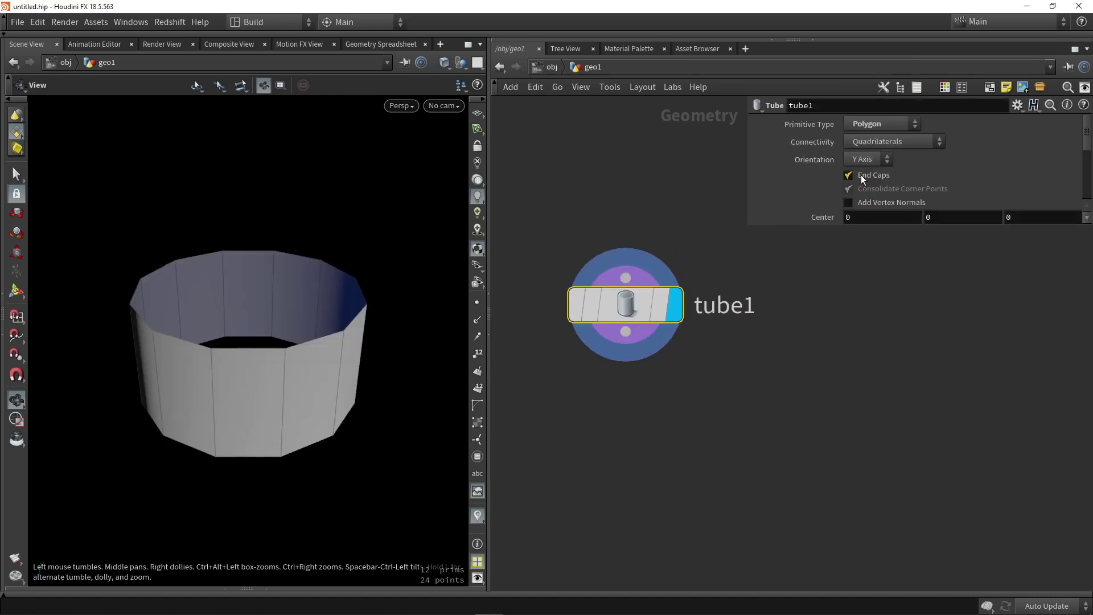
pyautogui.moveTo(748, 227); pyautogui.dragTo(804, 269)
# Add a PolyBevel node below the tube, connect the tube's output to its first input and display it
pyautogui.moveTo(797, 391); pyautogui.dragTo(811, 329, button='middle')
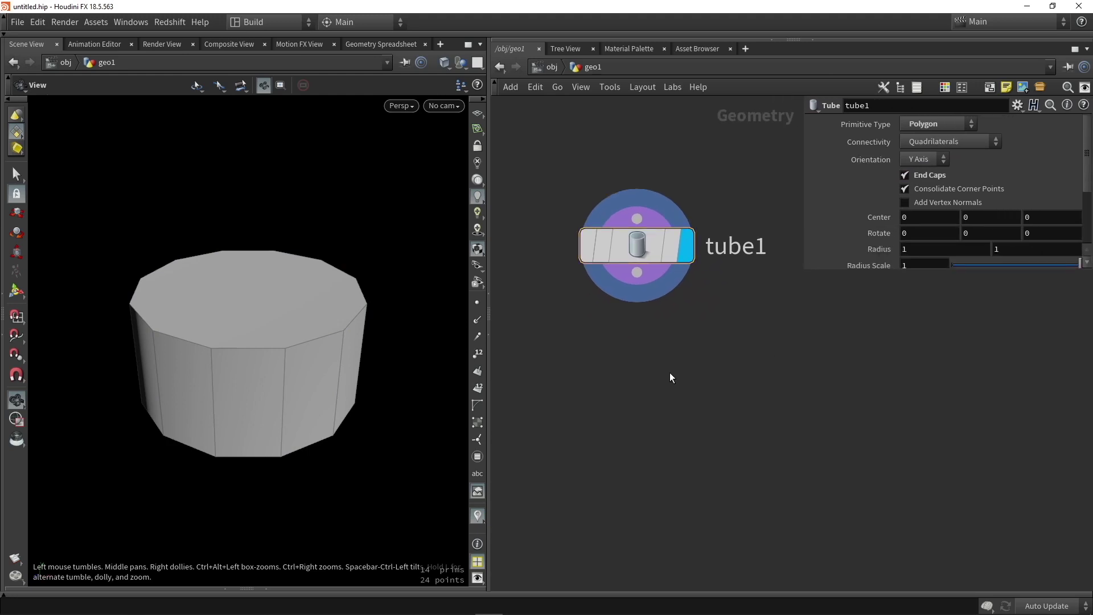
pyautogui.press('Tab')
pyautogui.write('beve')
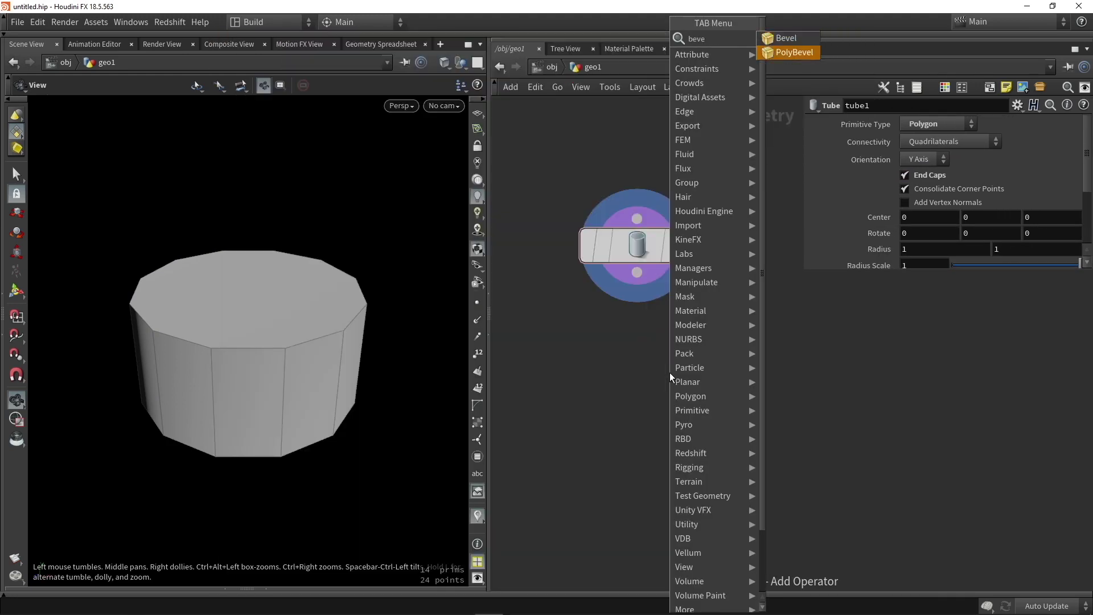
pyautogui.press('Return')
pyautogui.click(669, 372)
pyautogui.moveTo(637, 272); pyautogui.dragTo(640, 374)
pyautogui.click(715, 381)
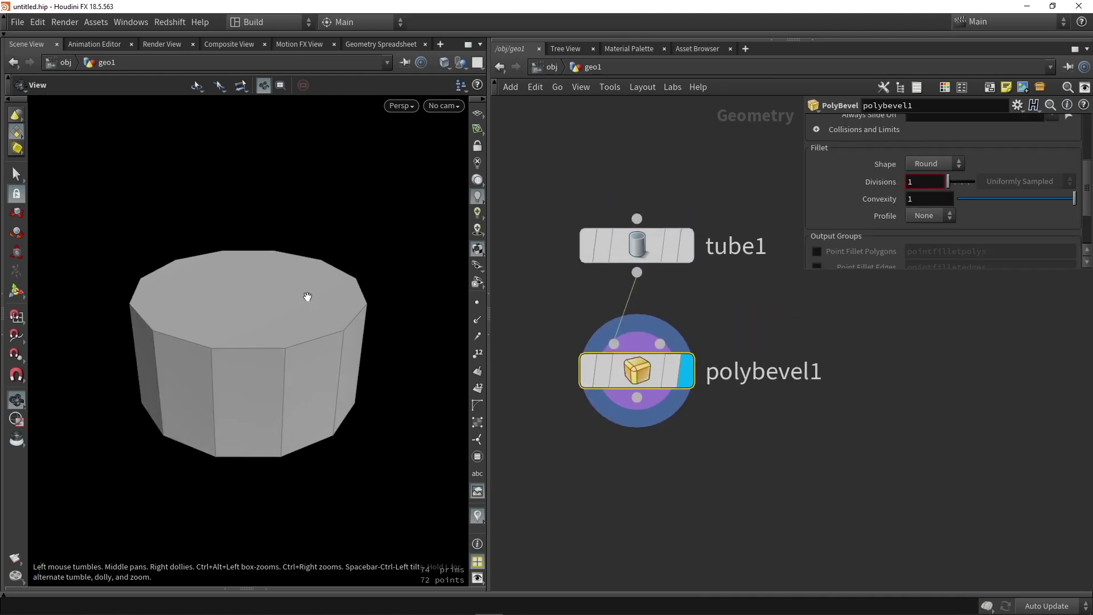
# Restrict the PolyBevel to the tube's top cap face and set the bevel distance to 0.41
pyautogui.moveTo(239, 302); pyautogui.dragTo(223, 317)
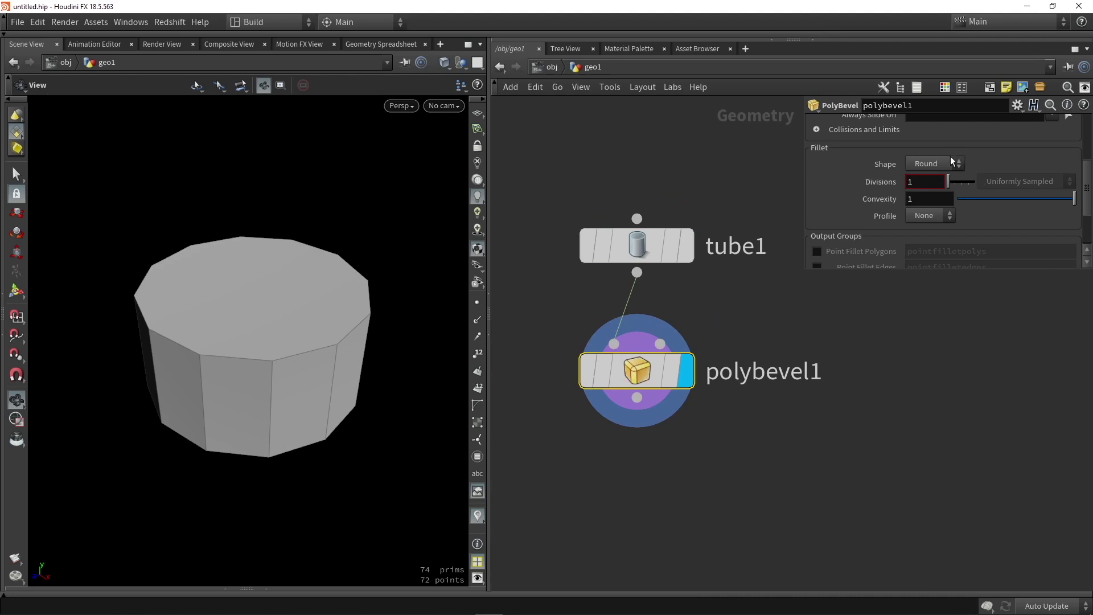
pyautogui.scroll(5, 950, 160)
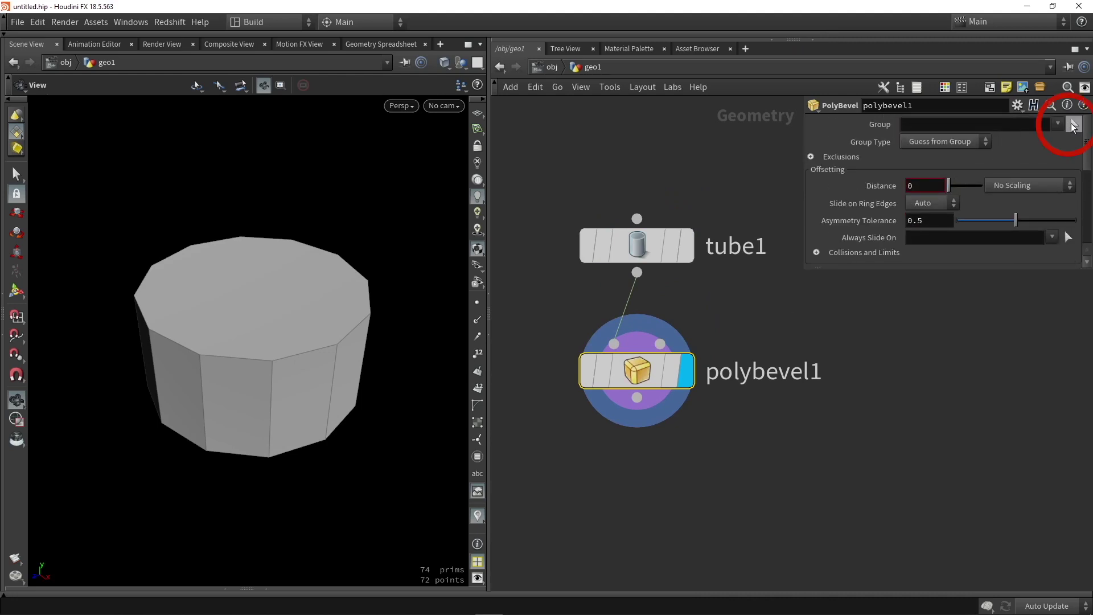
pyautogui.click(1074, 125)
pyautogui.click(260, 285)
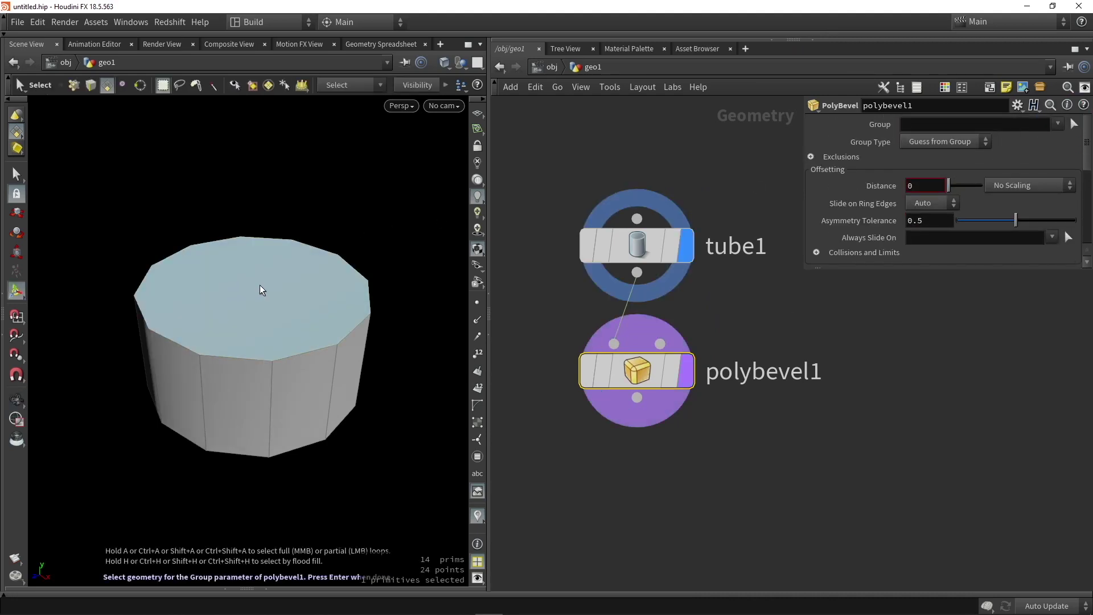
pyautogui.press('Return')
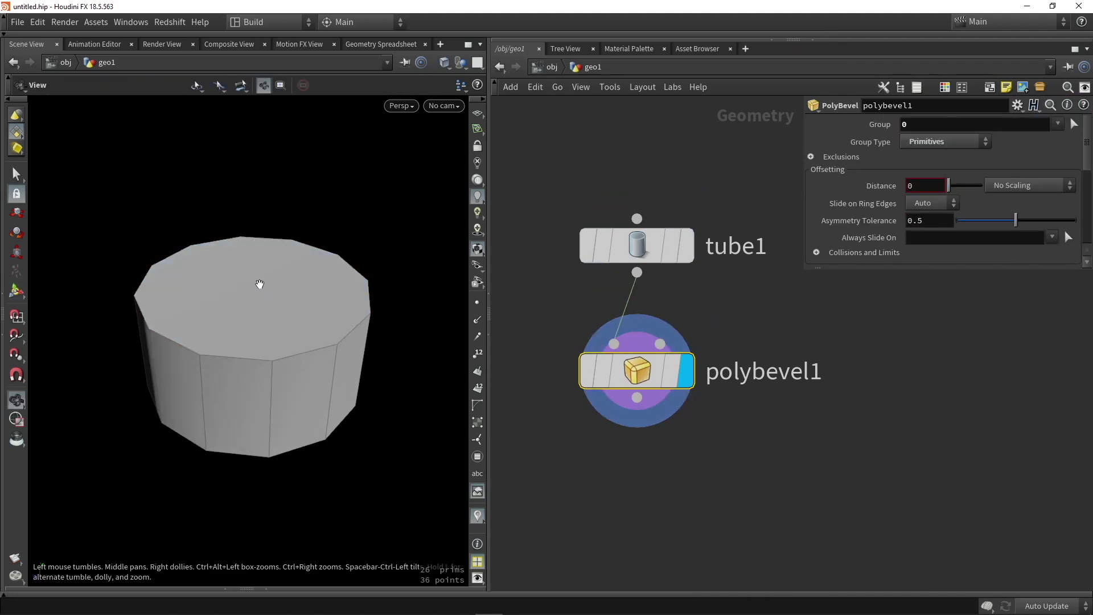
pyautogui.click(17, 291)
pyautogui.moveTo(969, 193); pyautogui.dragTo(954, 186)
# Set the tube's column count to 29
pyautogui.click(638, 242)
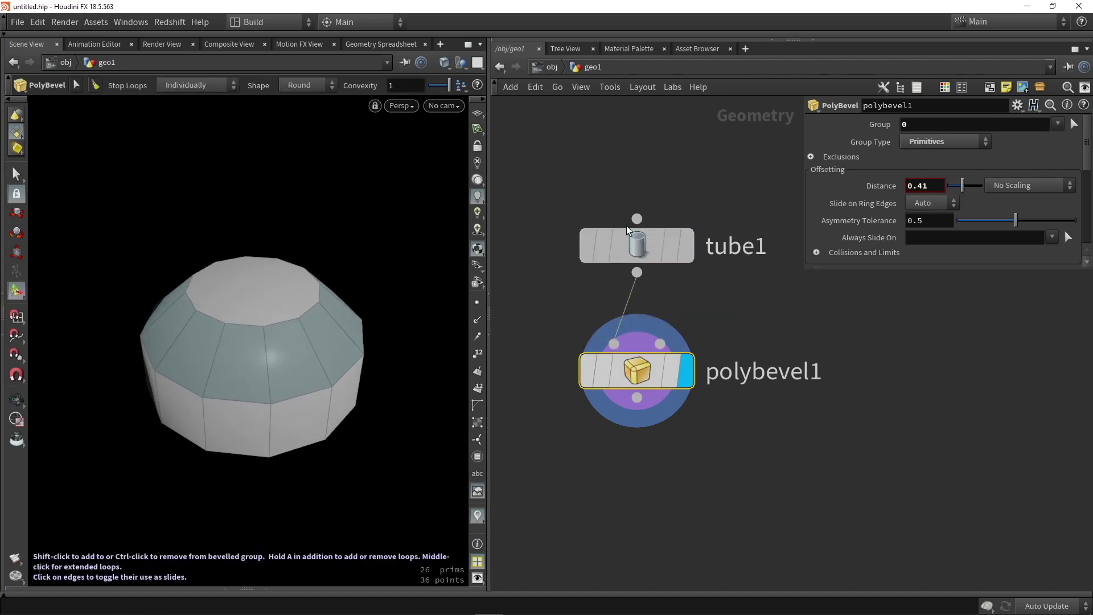
pyautogui.scroll(-3, 921, 198)
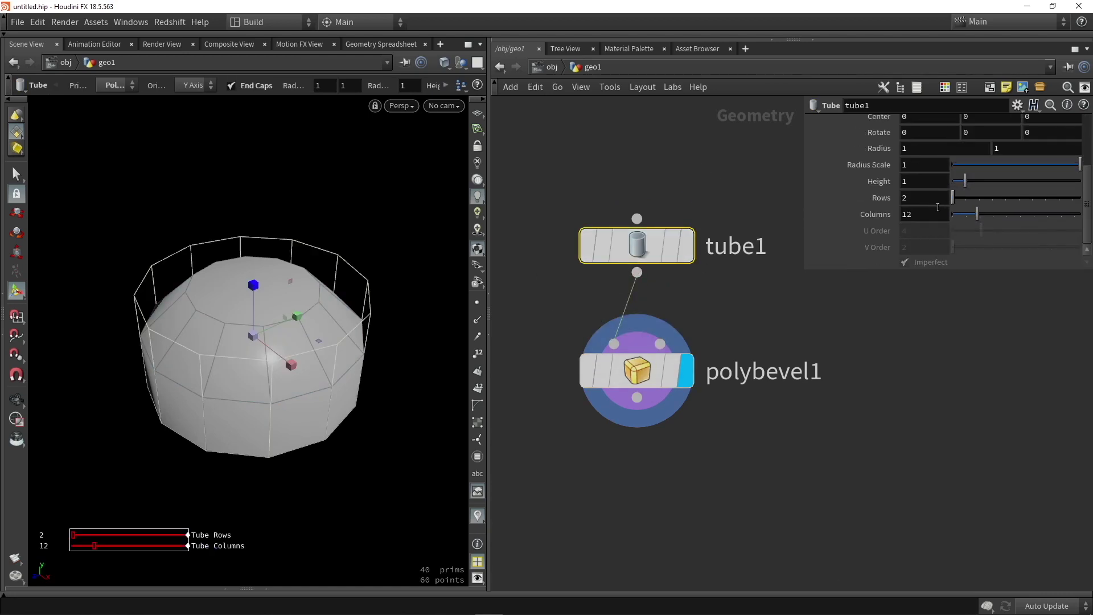
pyautogui.moveTo(980, 214); pyautogui.dragTo(1015, 217)
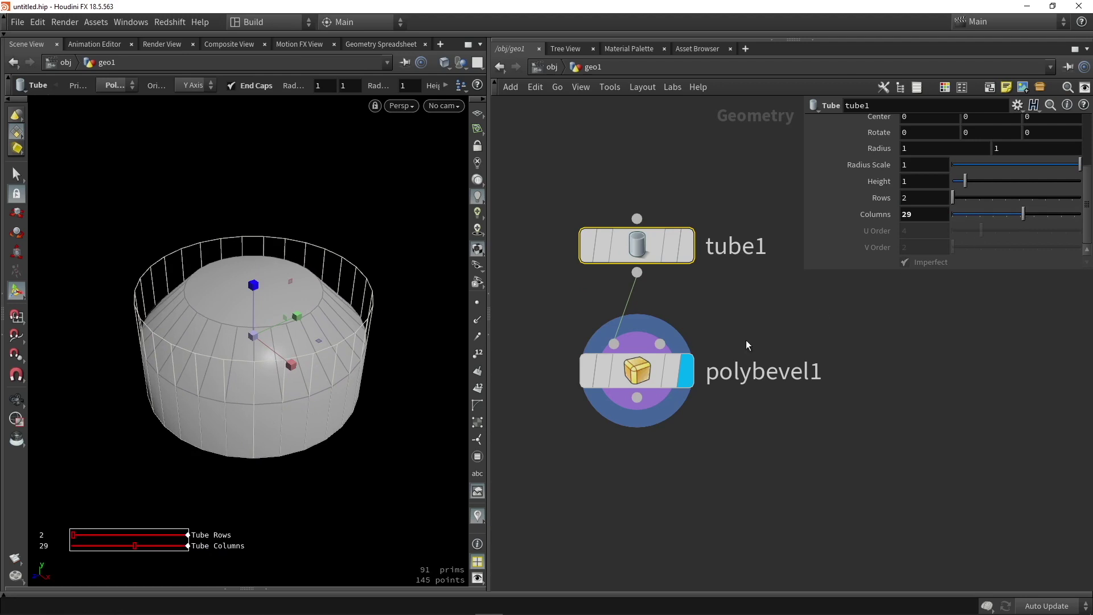
# Set the PolyBevel fillet to 8 divisions and switch its profile to Ramp
pyautogui.click(639, 375)
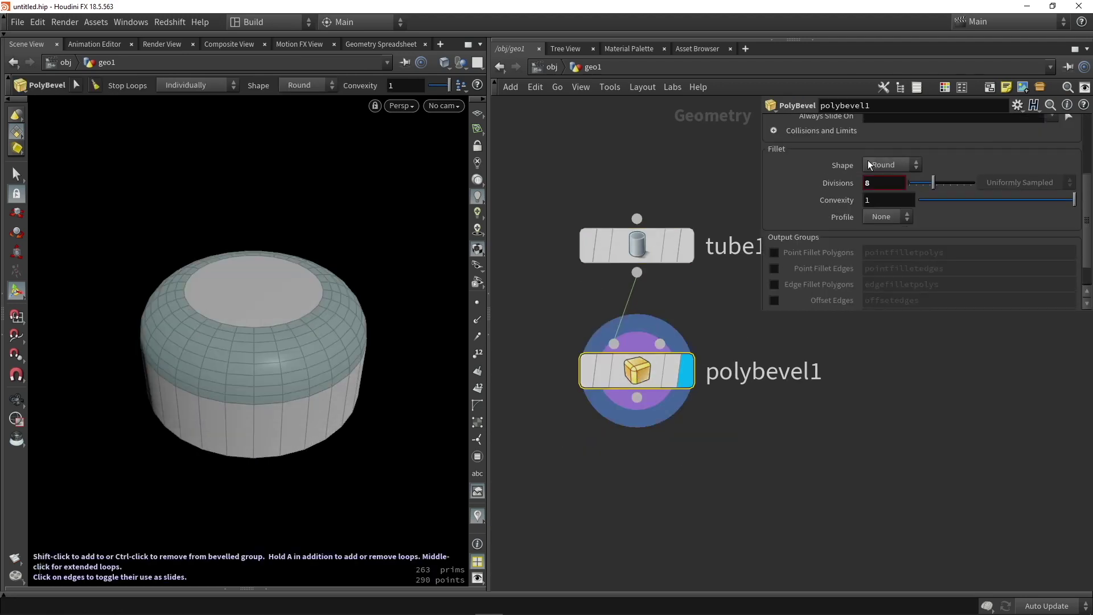
pyautogui.scroll(1, 867, 159)
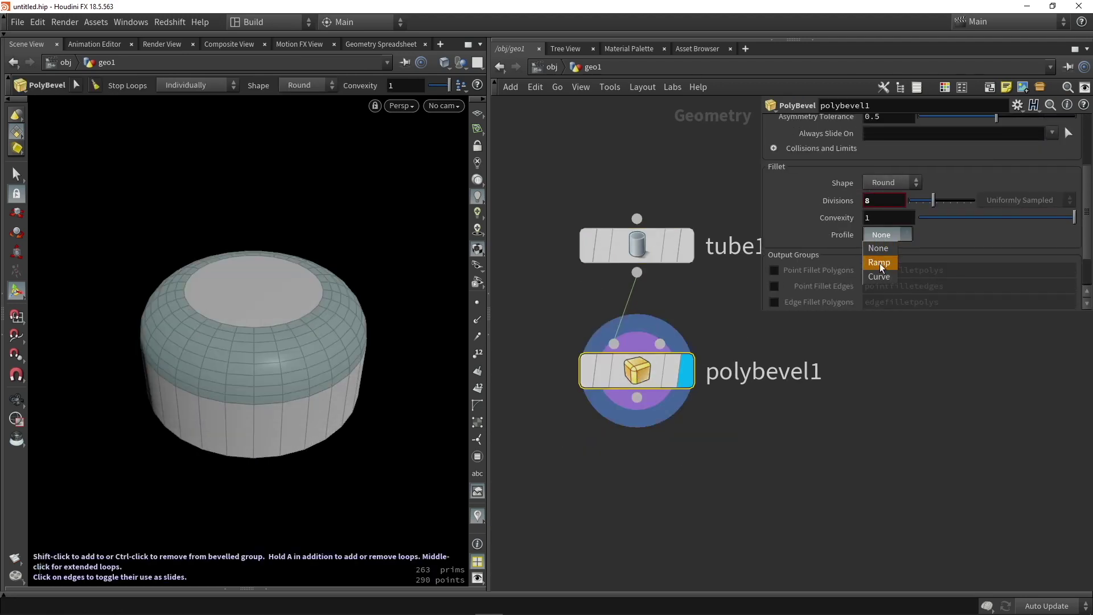
pyautogui.click(880, 263)
# Add two raised points to the bevel's profile ramp and set the divisions to Use Control Points
pyautogui.scroll(-4, 881, 256)
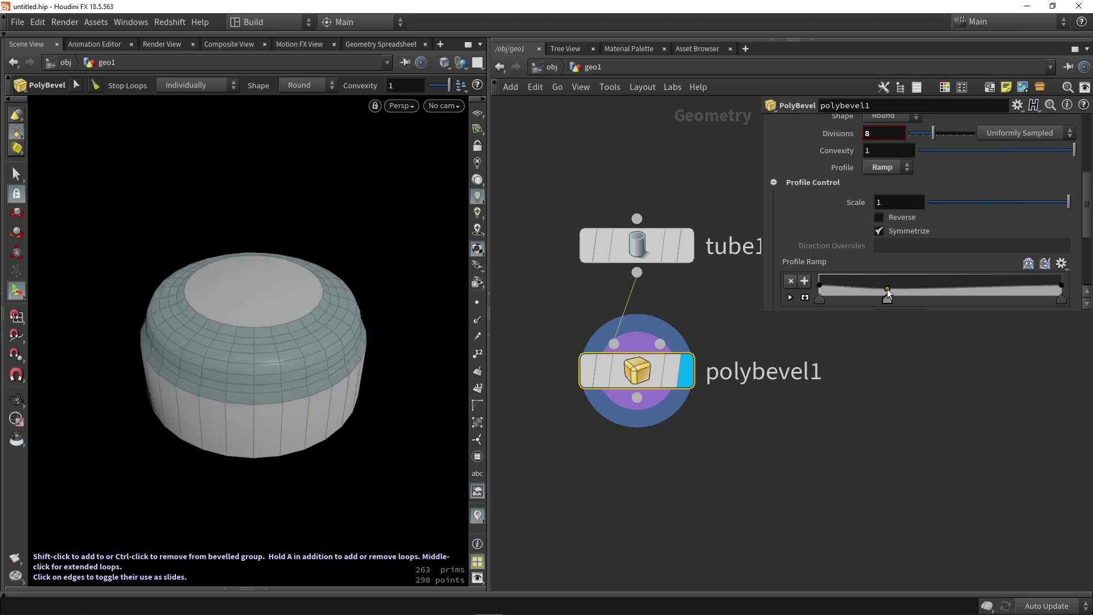
pyautogui.moveTo(887, 289); pyautogui.dragTo(887, 281)
pyautogui.moveTo(958, 286); pyautogui.dragTo(965, 283)
pyautogui.scroll(1, 967, 142)
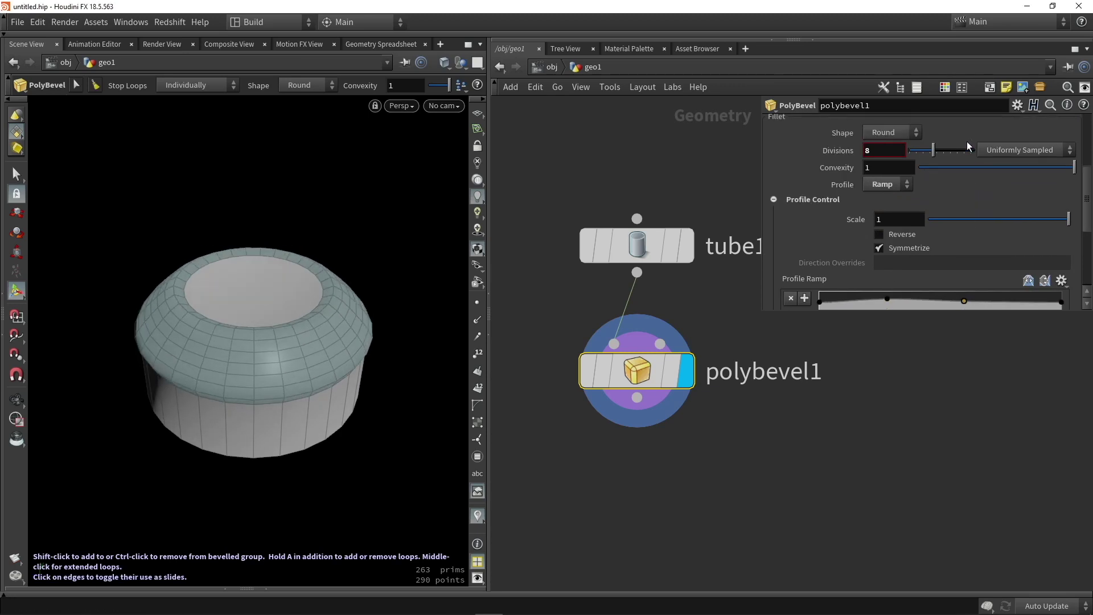
pyautogui.click(1012, 149)
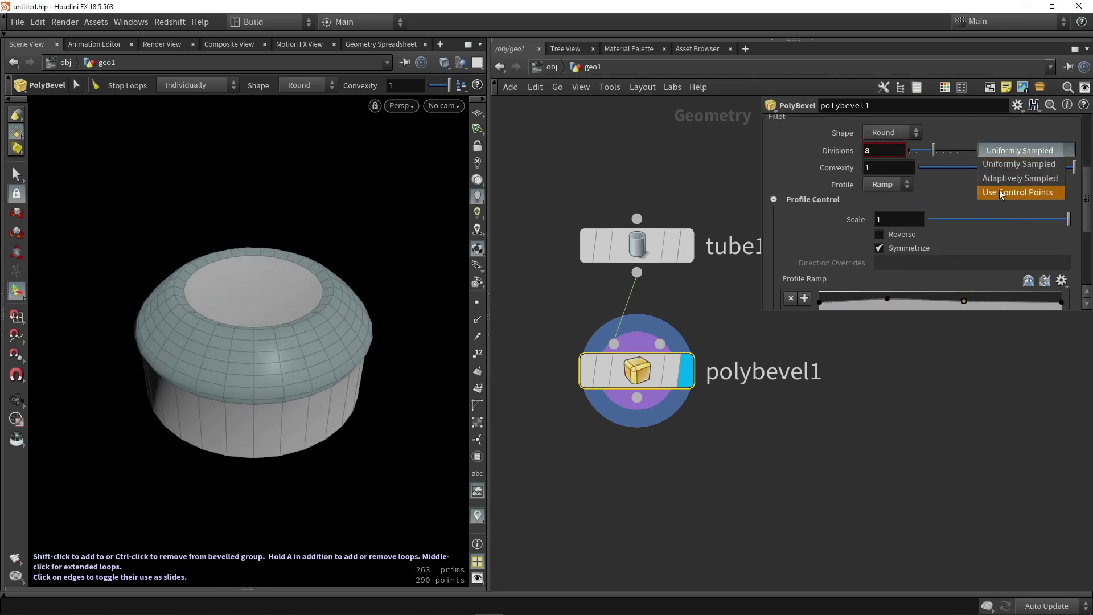
pyautogui.click(1009, 192)
# Reshape the profile ramp into a stepped bevel by lowering the second inner point, adding a third near the end and lowering the first slightly
pyautogui.scroll(-1, 937, 212)
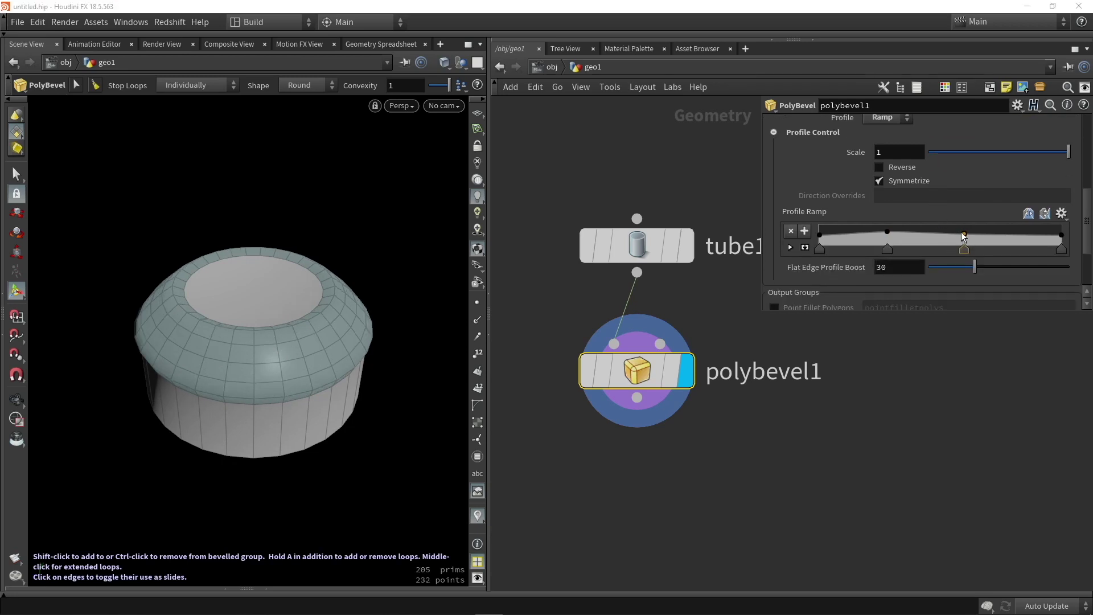
pyautogui.moveTo(961, 232); pyautogui.dragTo(961, 242)
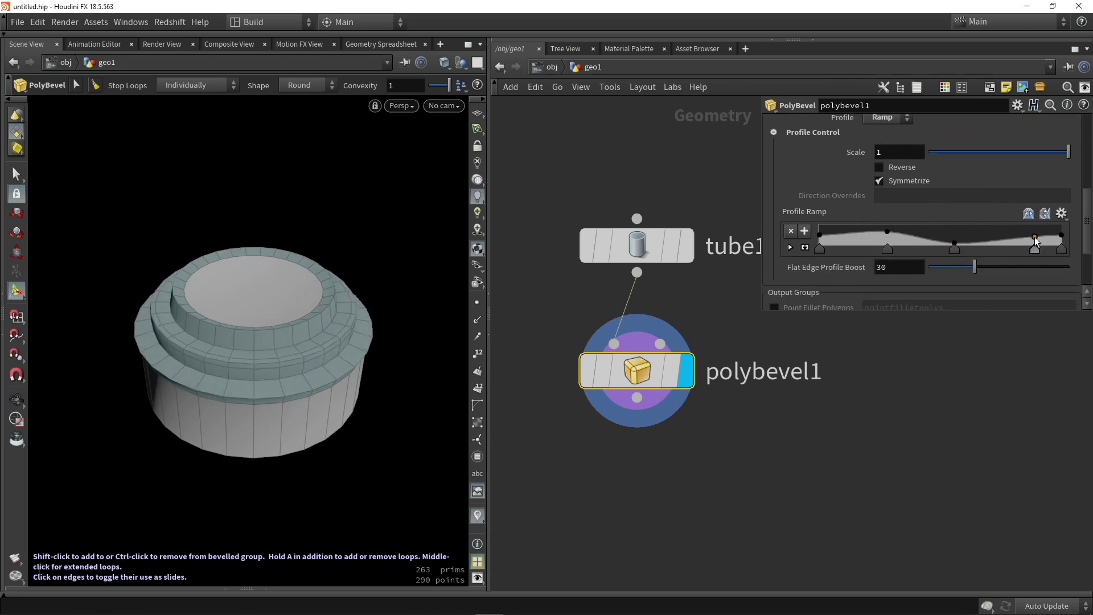
pyautogui.click(1033, 237)
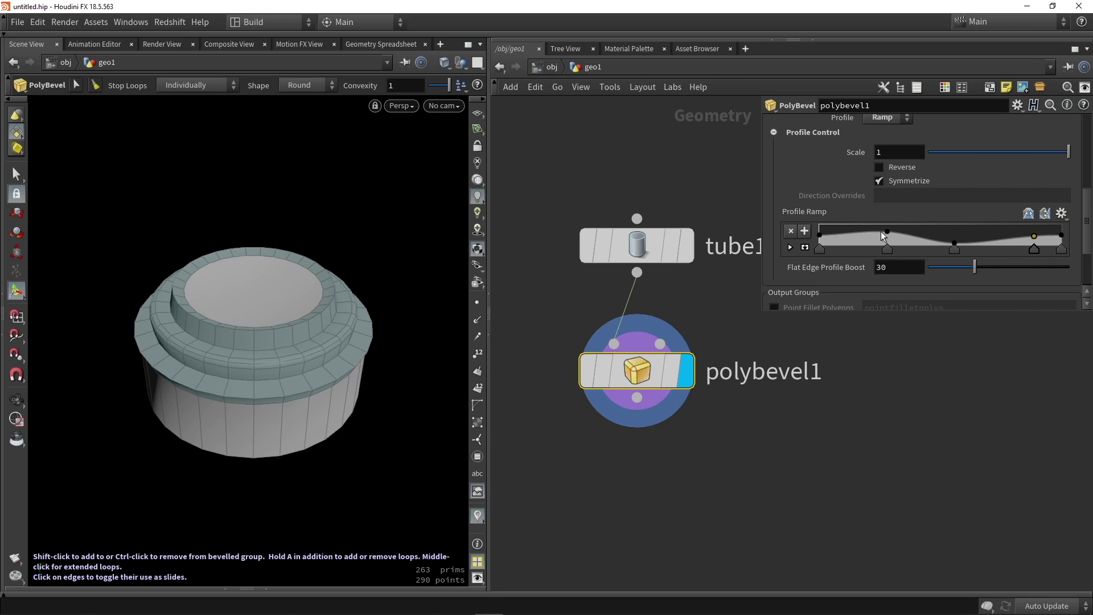
pyautogui.moveTo(882, 232); pyautogui.dragTo(881, 236)
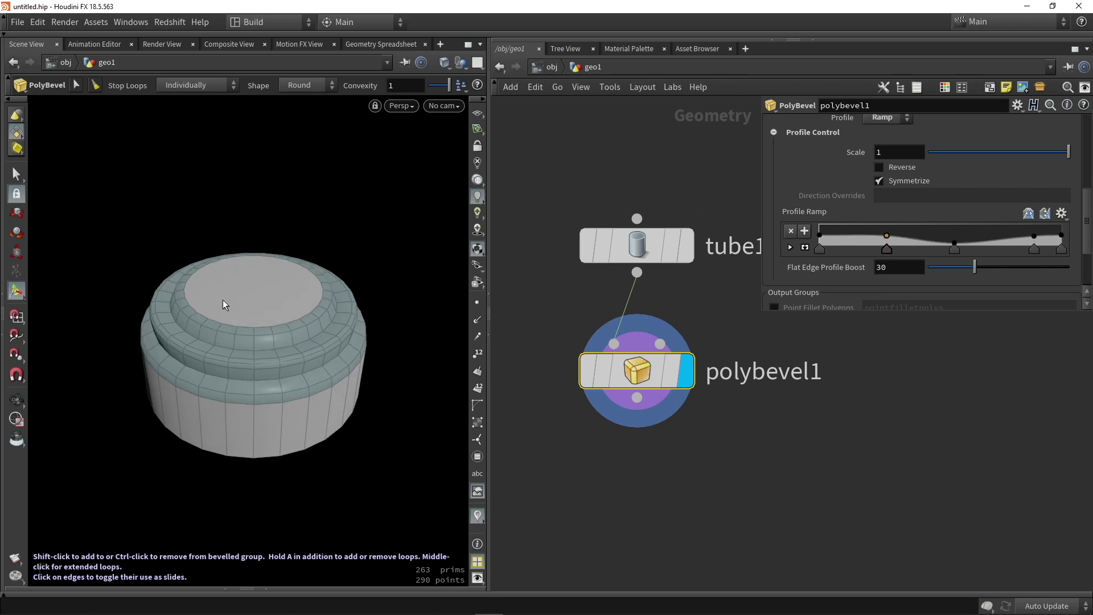
# Set the PolyBevel distance to 0.698
pyautogui.keyDown('alt'); pyautogui.moveTo(223, 305); pyautogui.dragTo(220, 264); pyautogui.keyUp('alt')
pyautogui.scroll(3, 849, 182)
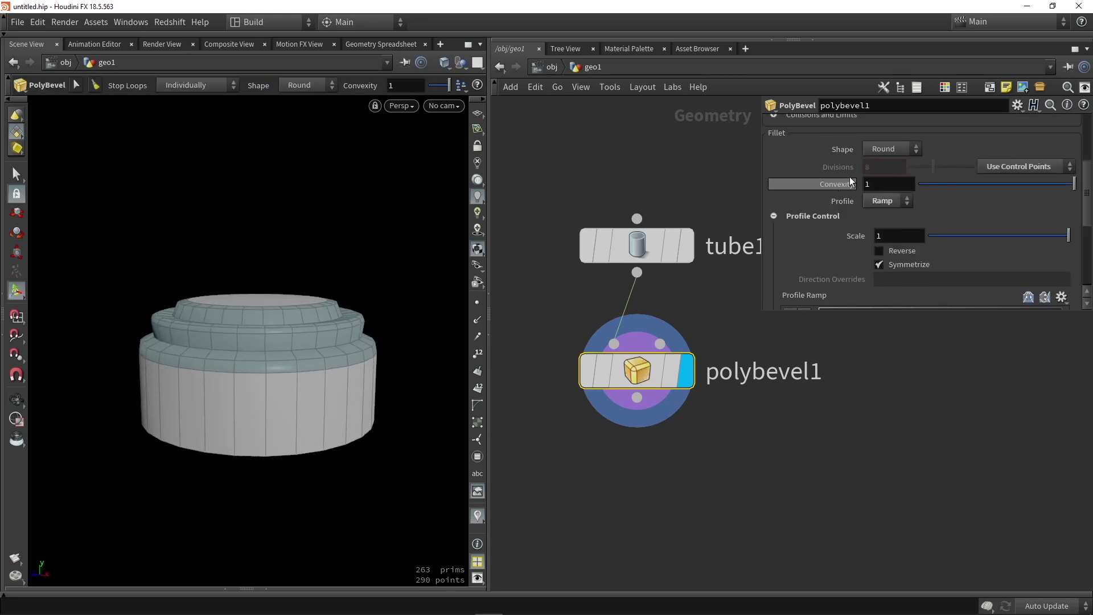
pyautogui.scroll(3, 849, 181)
pyautogui.moveTo(917, 165); pyautogui.dragTo(960, 168)
# Add a Labs Color Gradient node, wire the PolyBevel output into it and display it
pyautogui.moveTo(326, 297); pyautogui.dragTo(276, 310)
pyautogui.moveTo(702, 498); pyautogui.dragTo(699, 421, button='middle')
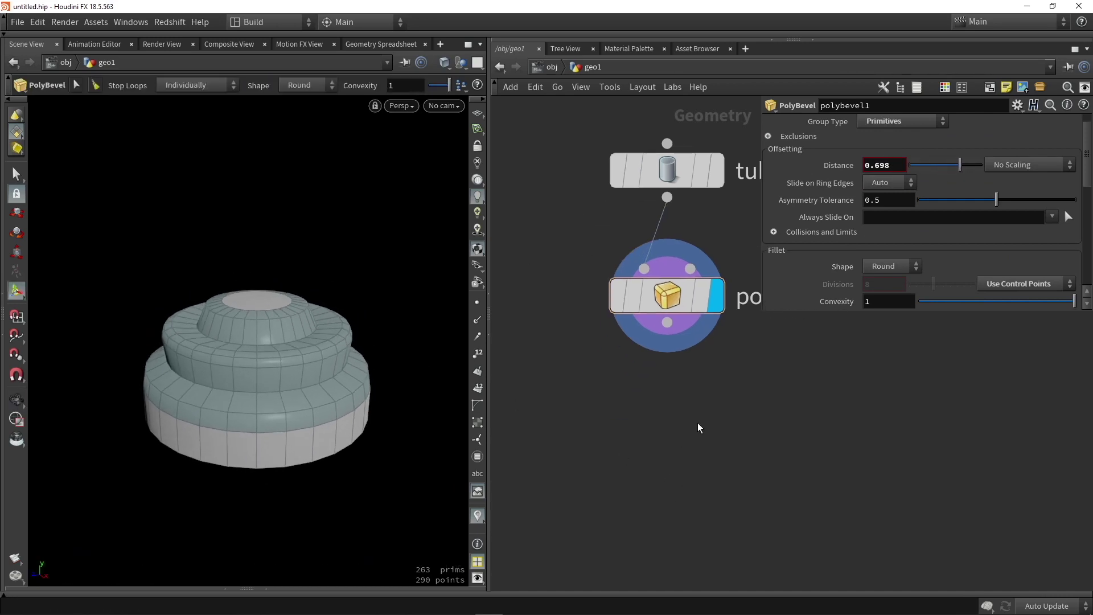
pyautogui.press('Tab')
pyautogui.write('gra')
pyautogui.press('Escape')
pyautogui.click(698, 424)
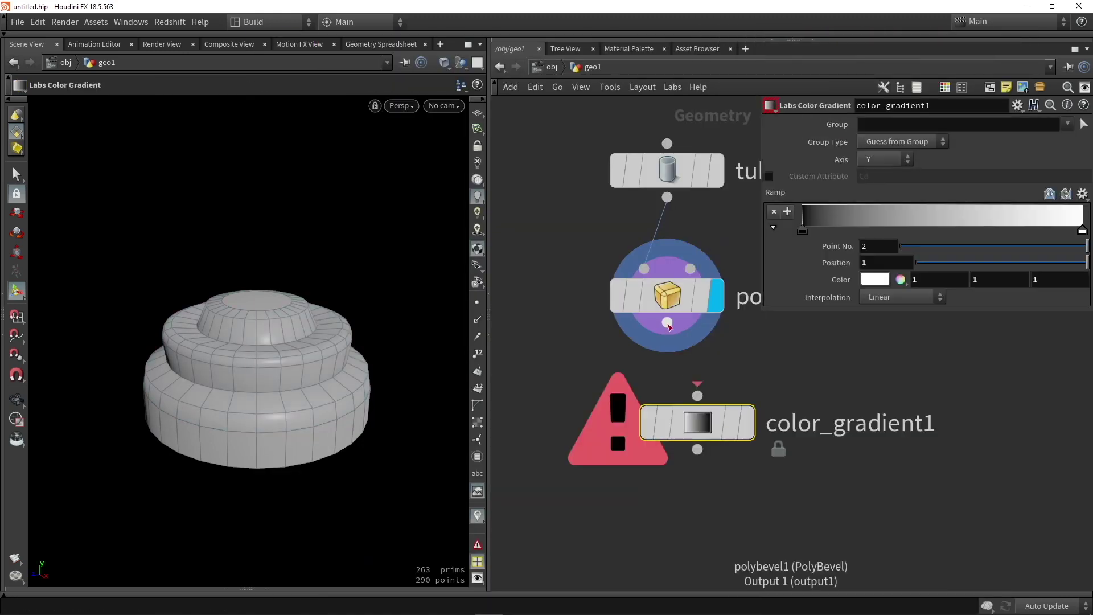
pyautogui.moveTo(668, 324); pyautogui.dragTo(682, 472)
pyautogui.click(718, 471)
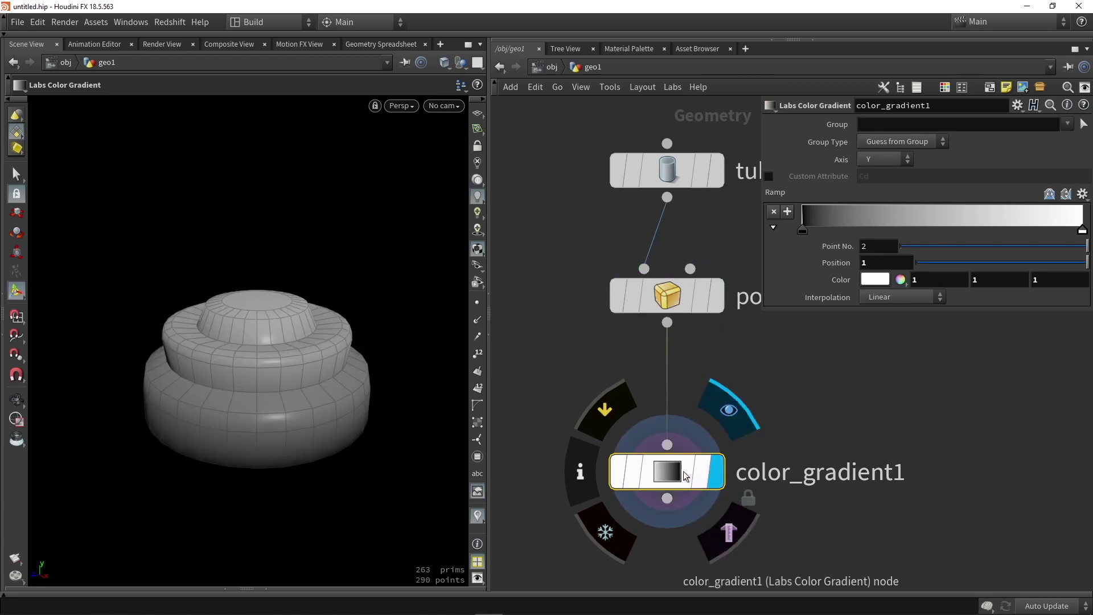
pyautogui.click(131, 22)
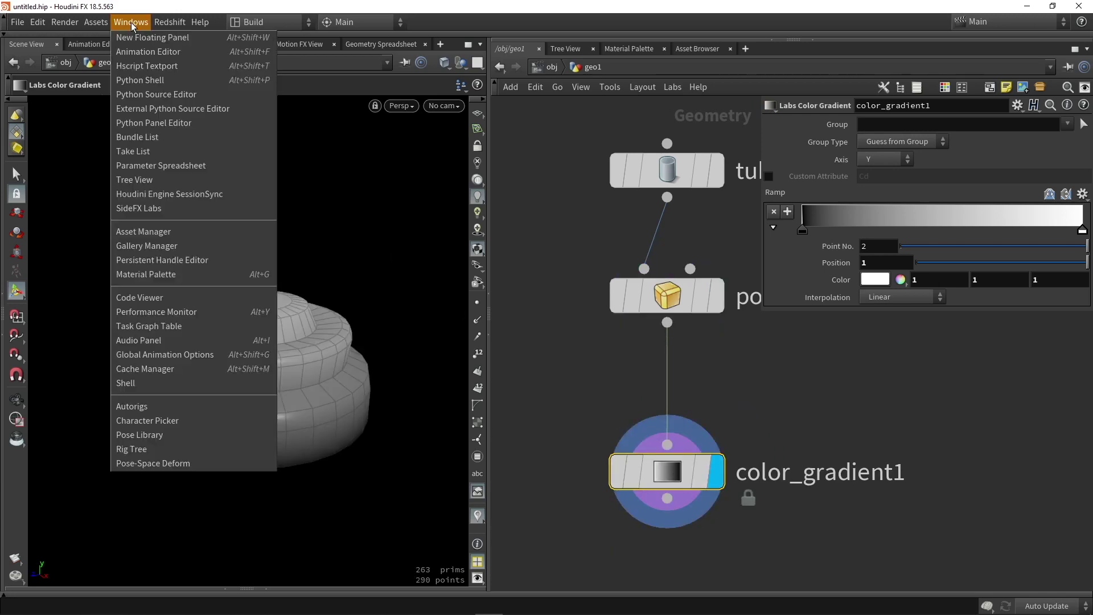
pyautogui.click(565, 367)
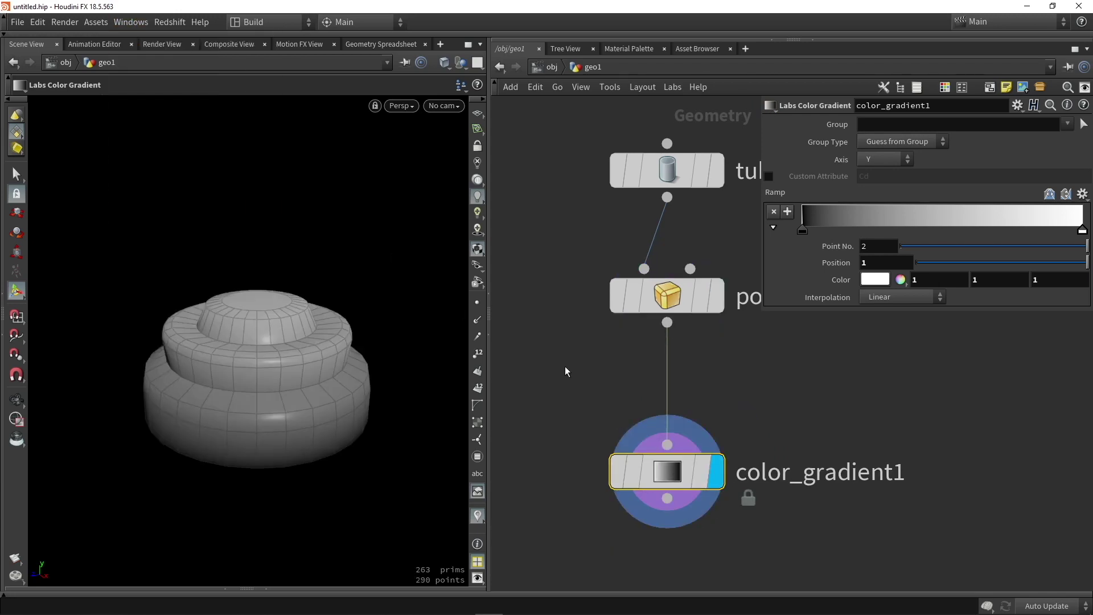
# Set the start colour of the gradient ramp to dark green (0.022676, 0.08, 0.01256)
pyautogui.moveTo(616, 438); pyautogui.dragTo(597, 374, button='middle')
pyautogui.doubleClick(801, 229)
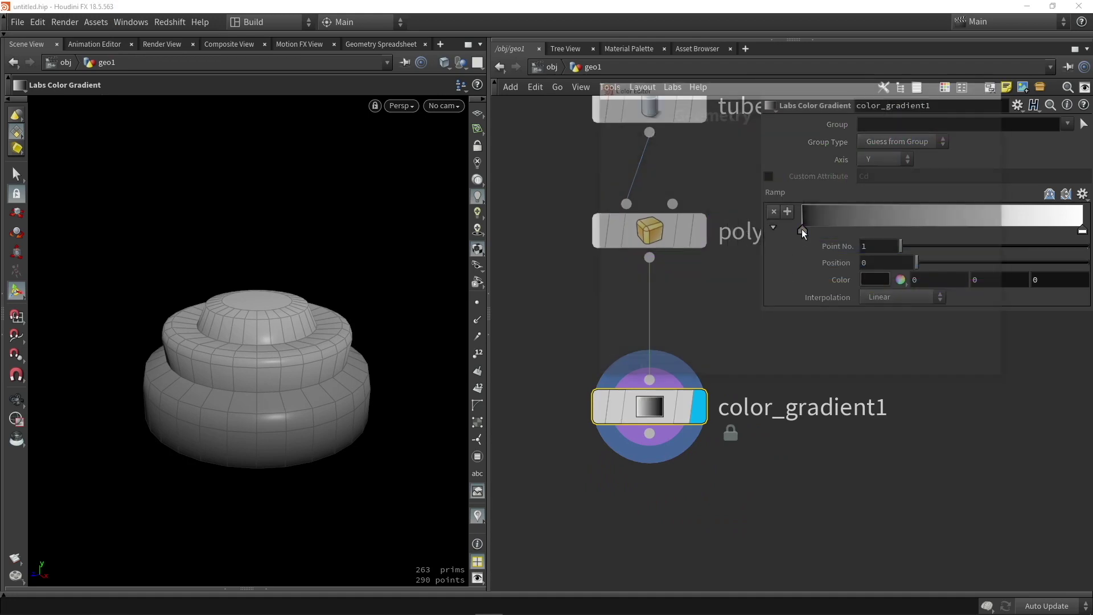
pyautogui.moveTo(835, 316); pyautogui.dragTo(870, 286)
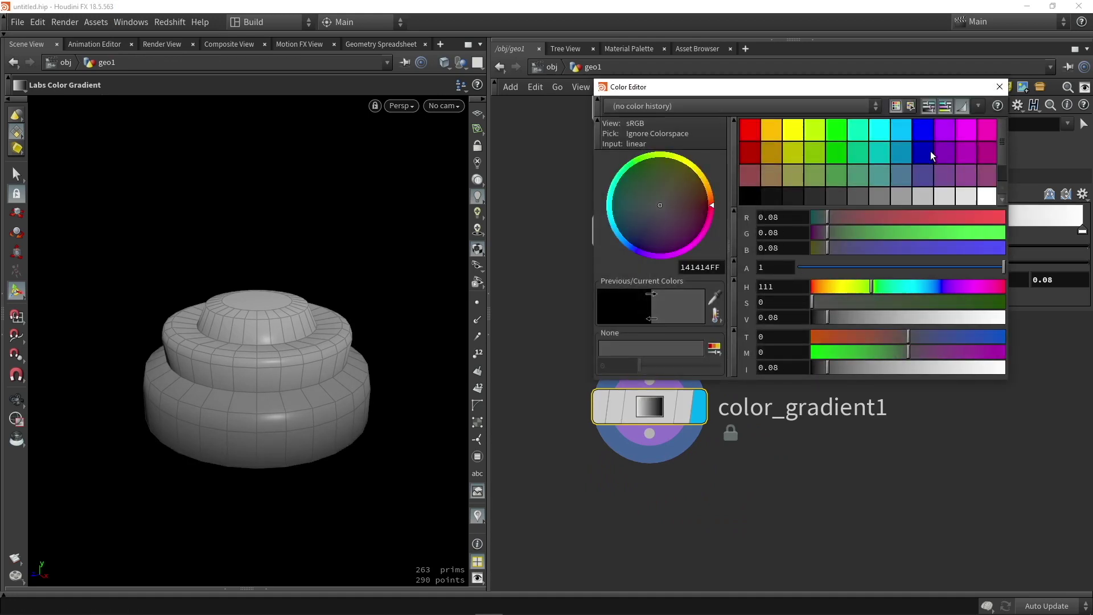
pyautogui.click(974, 301)
pyautogui.click(999, 87)
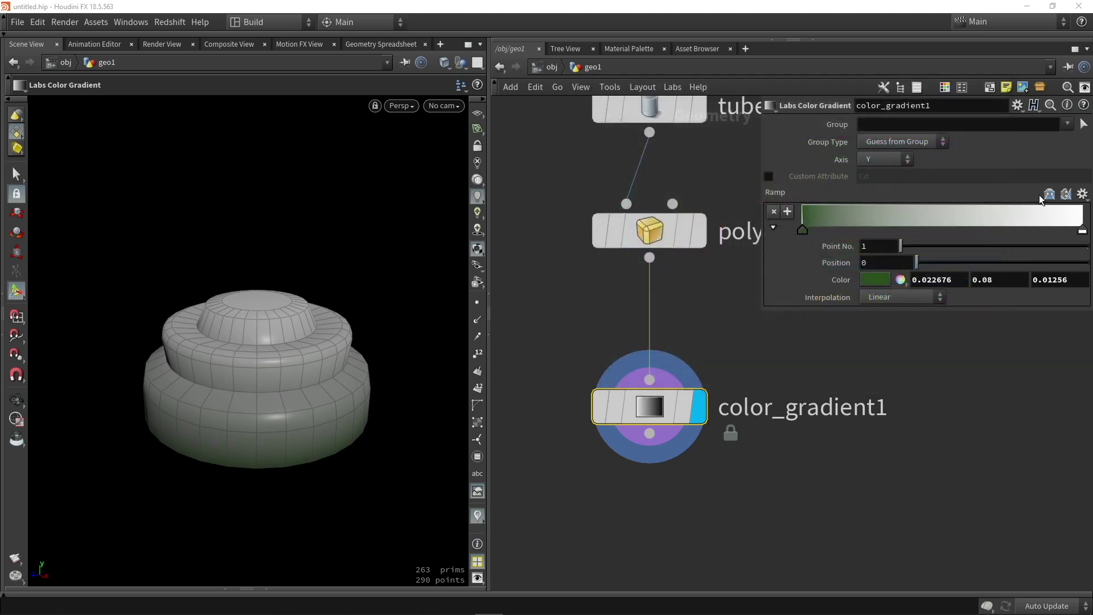
# Set the end colour of the gradient ramp to mid grey (0.5, 0.5, 0.5)
pyautogui.doubleClick(1082, 234)
pyautogui.click(873, 195)
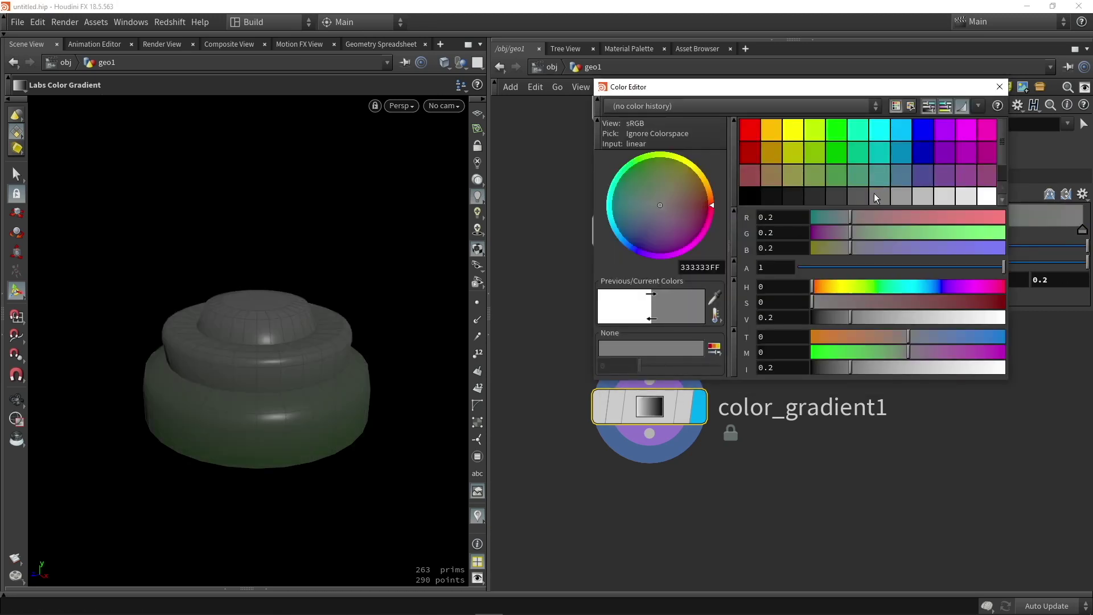
pyautogui.click(920, 197)
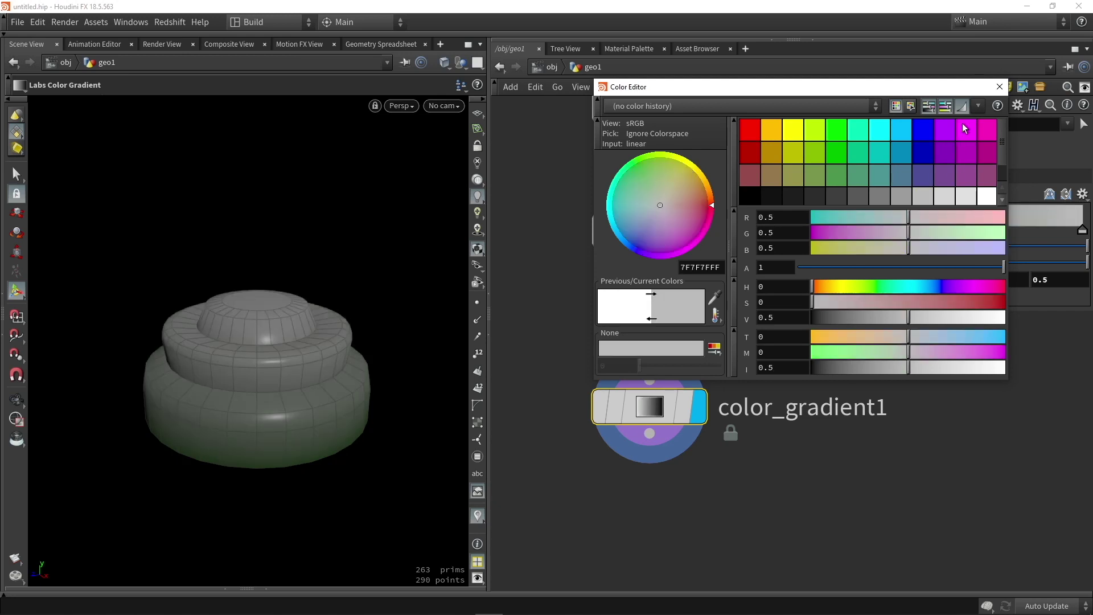
pyautogui.click(1003, 87)
# Hide the wireframe overlay on the shaded model and return to the plain View tool
pyautogui.moveTo(332, 276); pyautogui.dragTo(309, 299)
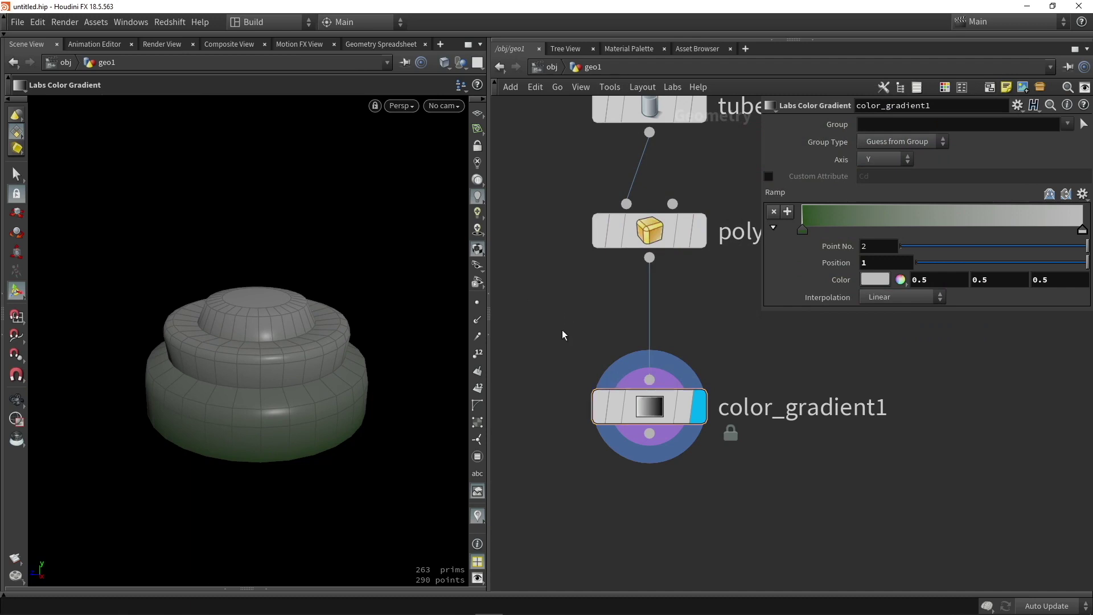
pyautogui.moveTo(562, 335); pyautogui.dragTo(577, 254, button='middle')
pyautogui.hotkey('shift', 'w')
pyautogui.press('Escape')
pyautogui.moveTo(315, 362); pyautogui.dragTo(356, 305)
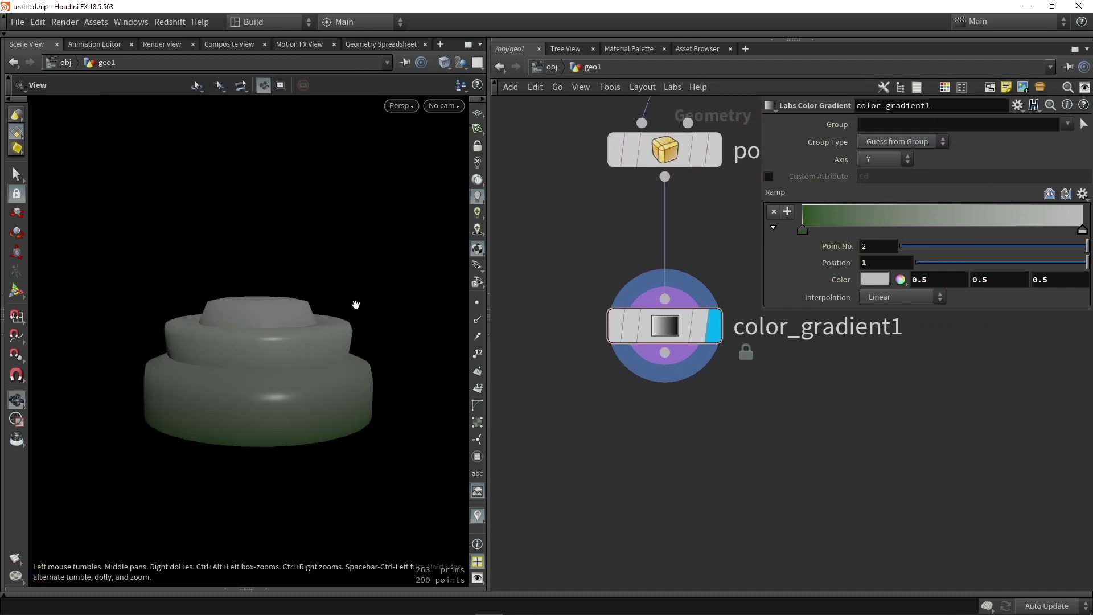
# Add a Normal node after the colour gradient, display it and set its cusp angle to 36.1
pyautogui.press('Tab')
pyautogui.write('null')
pyautogui.press('Return')
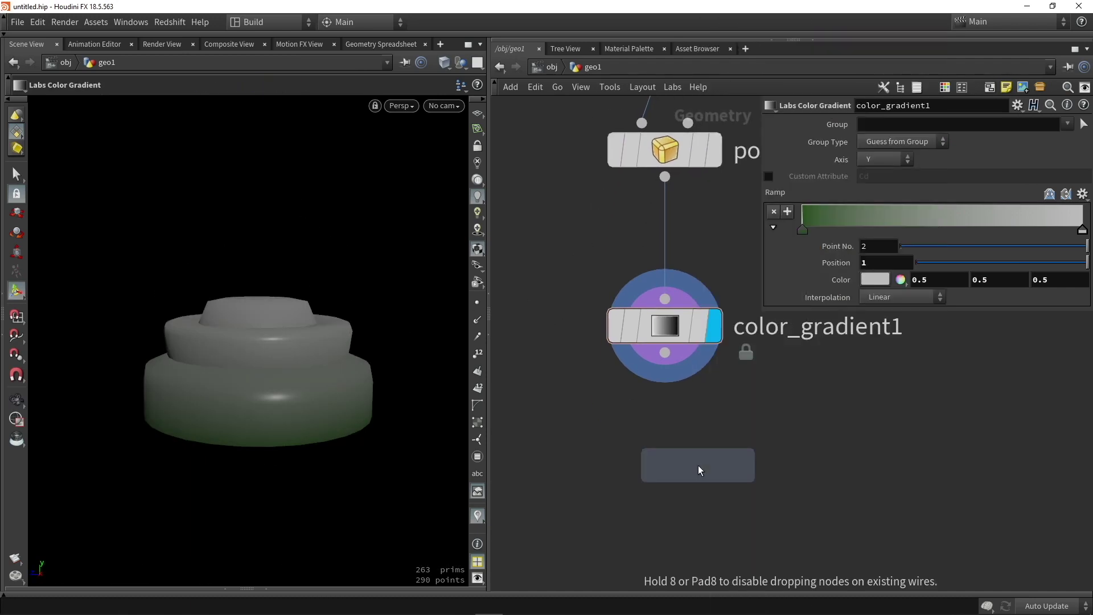
pyautogui.click(698, 466)
pyautogui.moveTo(702, 470); pyautogui.dragTo(651, 454)
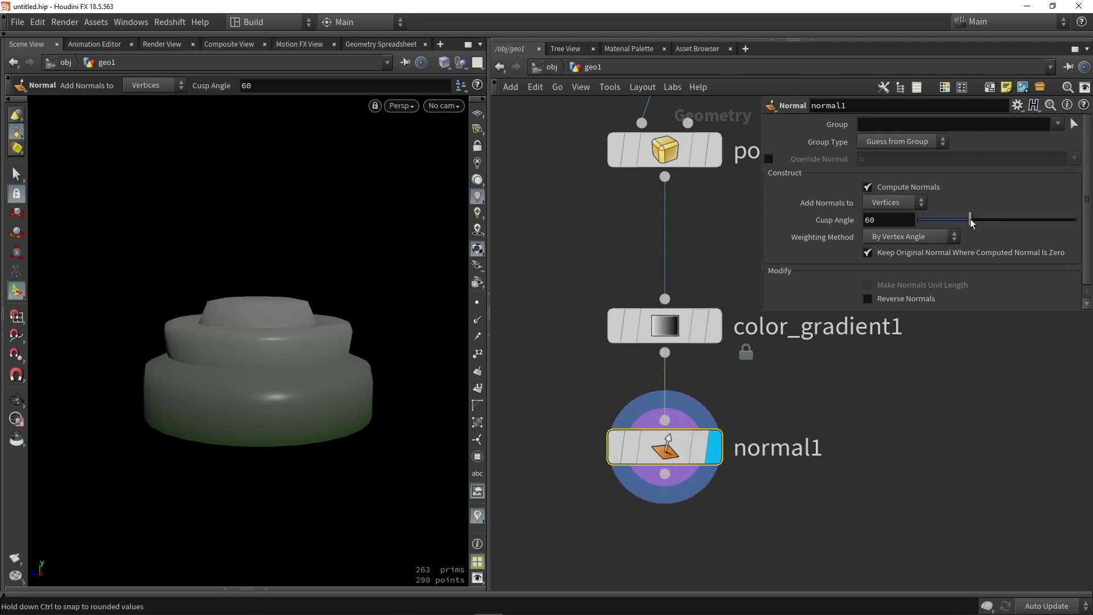
pyautogui.moveTo(971, 223); pyautogui.dragTo(945, 222)
pyautogui.moveTo(460, 265); pyautogui.dragTo(242, 293)
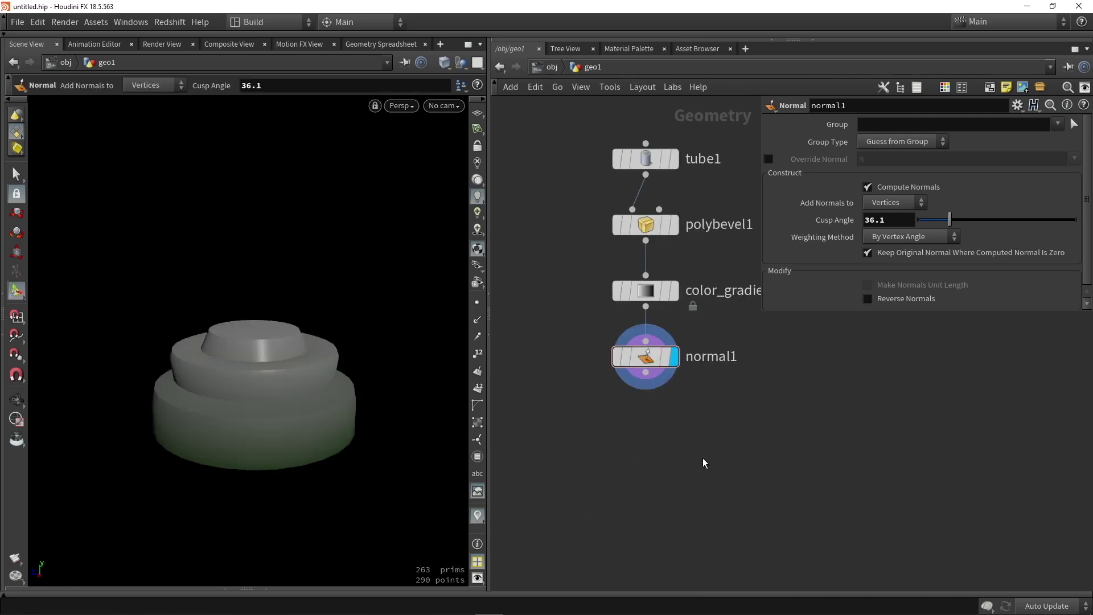
# Add a second Tube node beside the existing node chain
pyautogui.press('Tab')
pyautogui.write('tube')
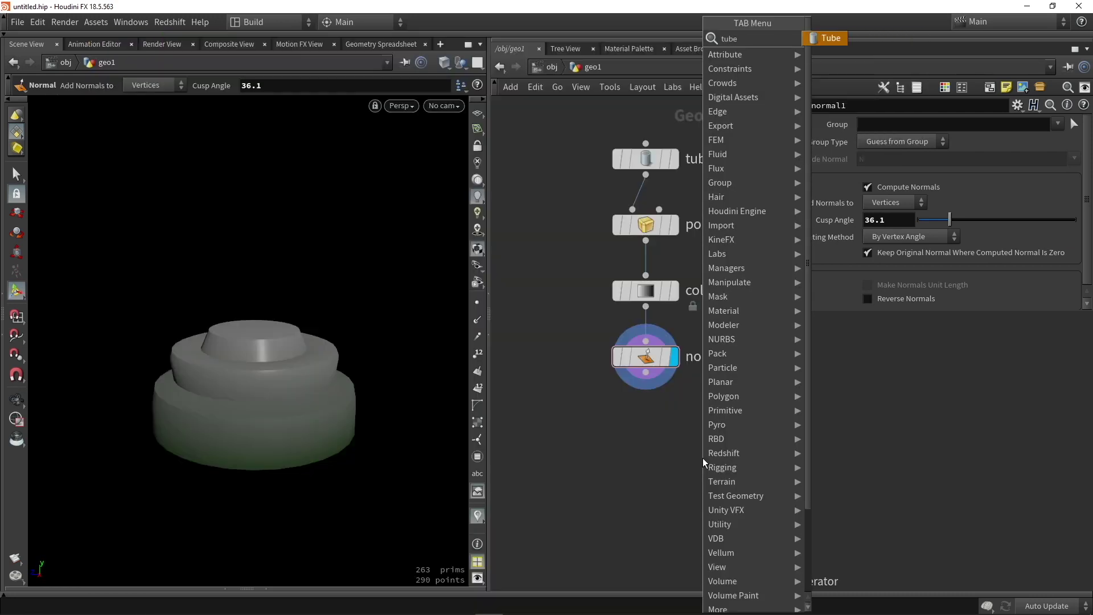
pyautogui.press('Return')
pyautogui.click(703, 458)
pyautogui.click(792, 450)
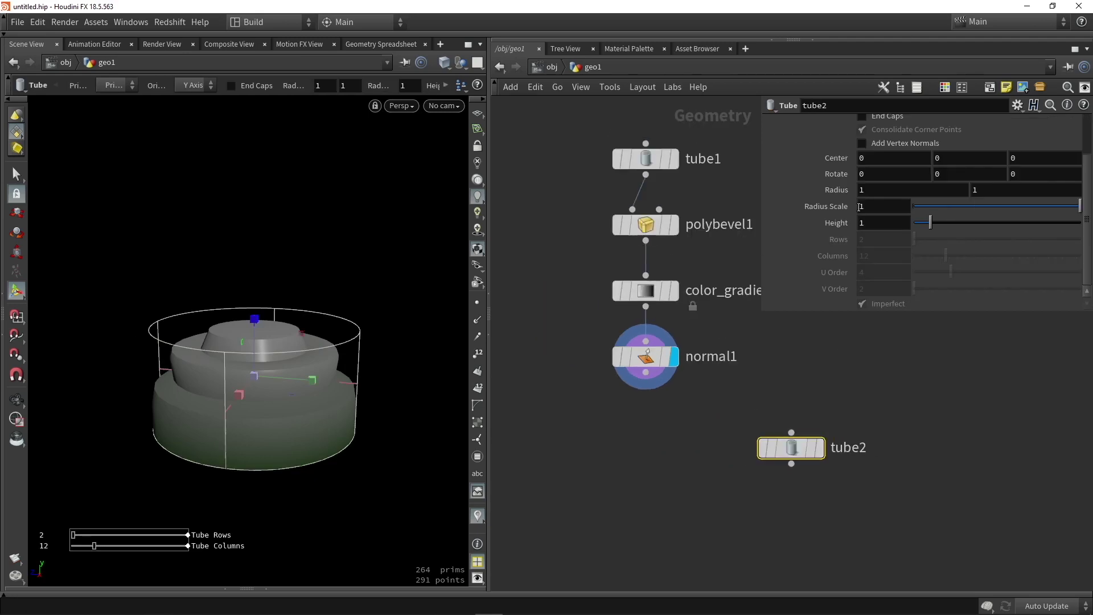
# Set the second tube's primitive type to Polygon and display that tube on its own
pyautogui.click(885, 128)
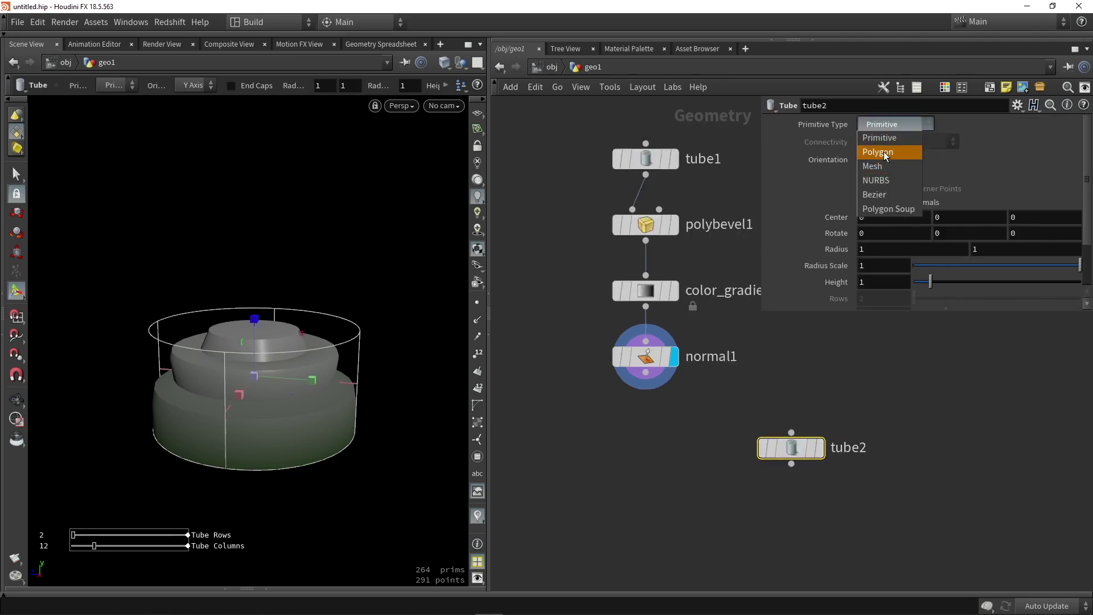
pyautogui.click(884, 151)
pyautogui.press('Escape')
pyautogui.moveTo(356, 288); pyautogui.dragTo(354, 325)
pyautogui.press('Return')
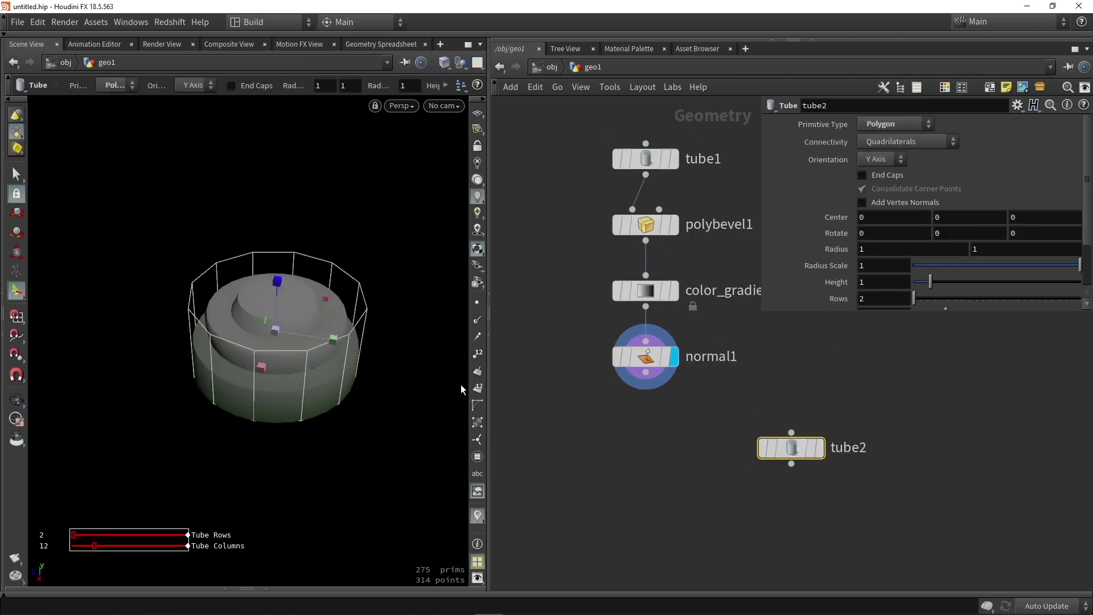
pyautogui.click(819, 446)
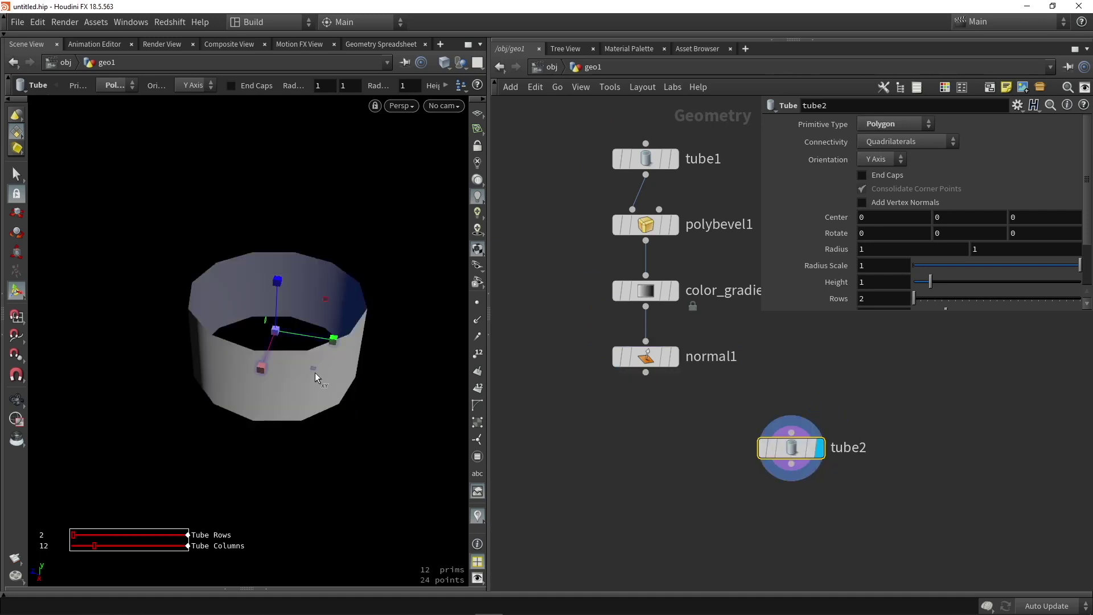
# Narrow the second tube to a radius of about 0.456 and set its height to 8.56
pyautogui.moveTo(315, 373); pyautogui.dragTo(289, 351)
pyautogui.moveTo(277, 281); pyautogui.dragTo(294, 141)
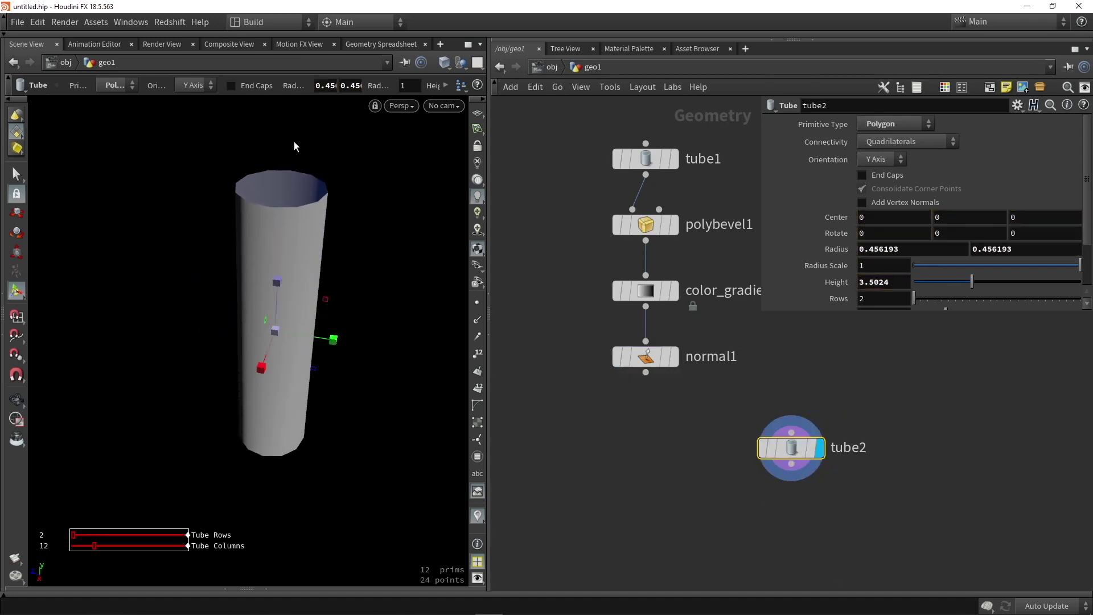
pyautogui.moveTo(978, 295); pyautogui.dragTo(1056, 281)
pyautogui.press('Escape')
pyautogui.scroll(-3, 360, 307)
pyautogui.moveTo(360, 307); pyautogui.dragTo(385, 364)
pyautogui.press('Return')
# Taper the second tube to a top radius of about 0.226 and lengthen it to about 13.85
pyautogui.moveTo(313, 357); pyautogui.dragTo(301, 357)
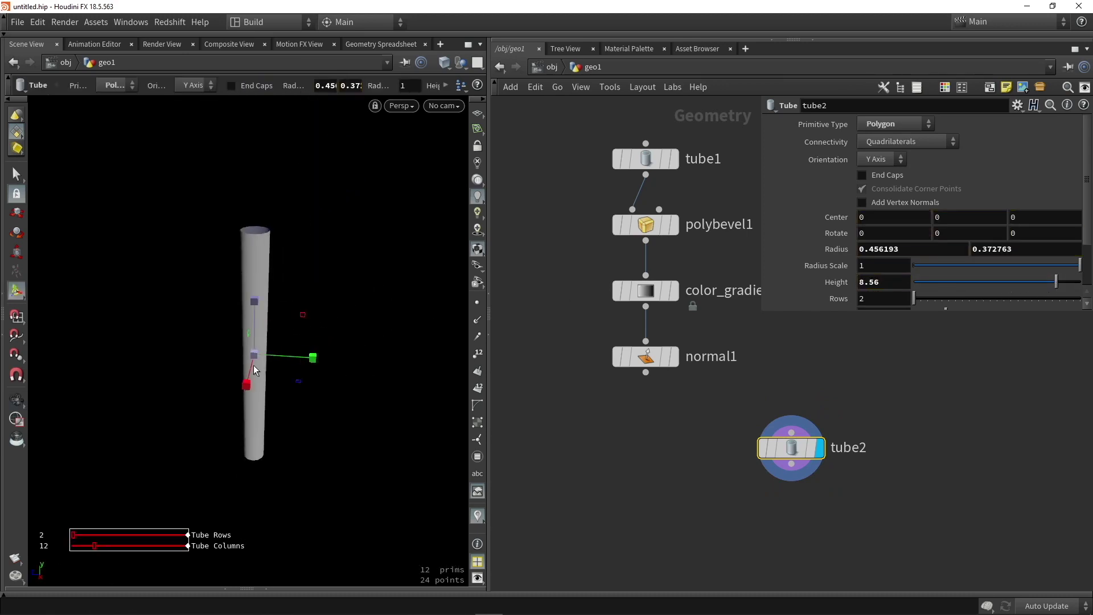
pyautogui.hotkey('ctrl', 'z')
pyautogui.moveTo(248, 384); pyautogui.dragTo(251, 368)
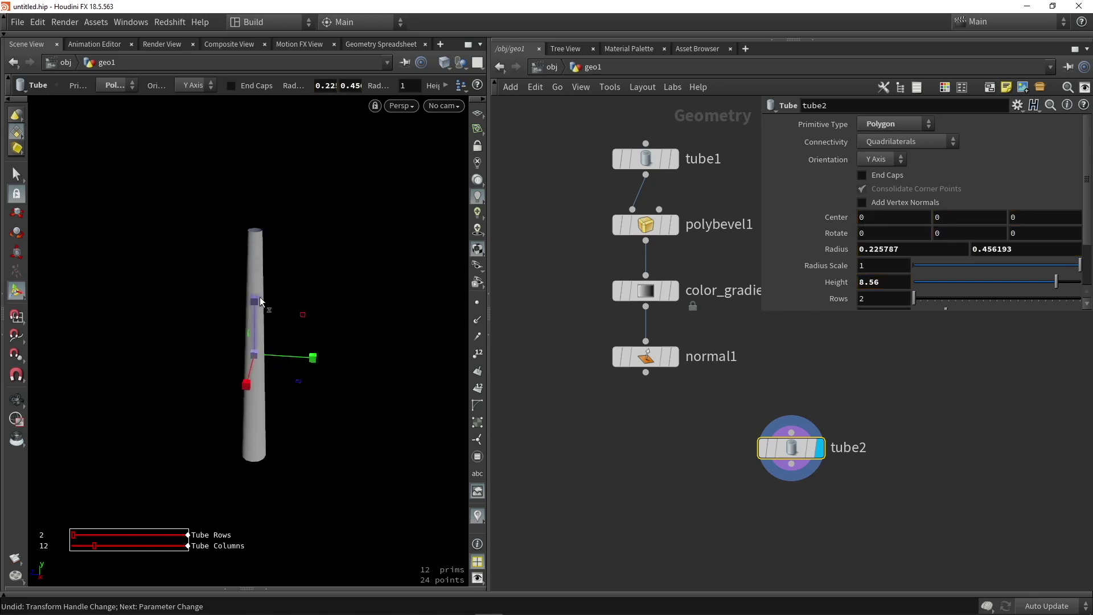
pyautogui.moveTo(255, 299); pyautogui.dragTo(245, 266)
pyautogui.keyDown('alt'); pyautogui.moveTo(318, 235); pyautogui.dragTo(291, 244, button='right'); pyautogui.keyUp('alt')
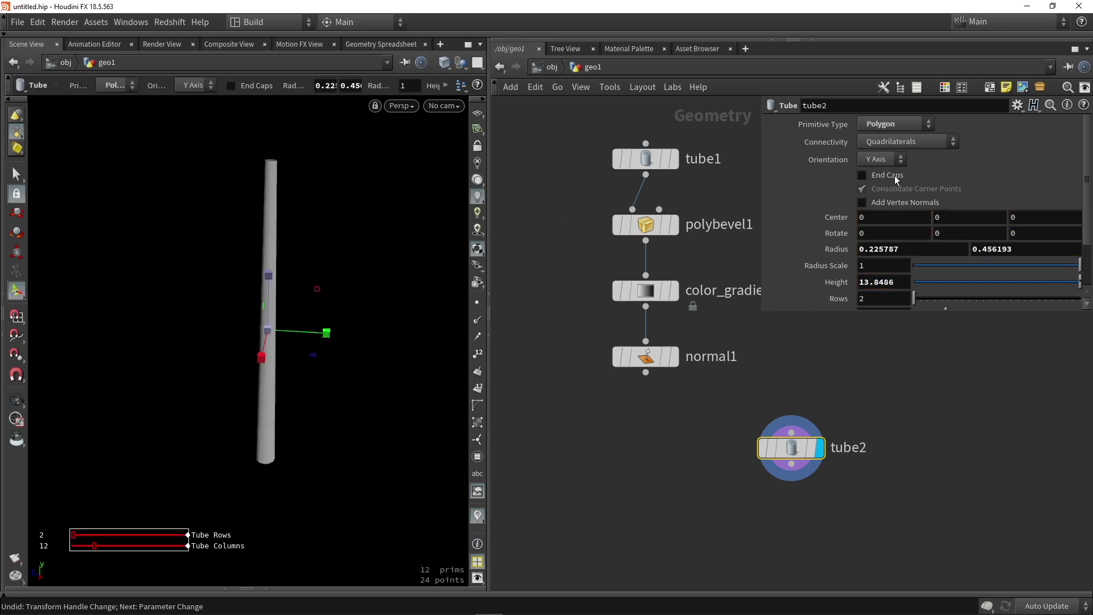
# Close the second tube with end caps
pyautogui.keyDown('alt'); pyautogui.moveTo(254, 197); pyautogui.dragTo(257, 228); pyautogui.keyUp('alt')
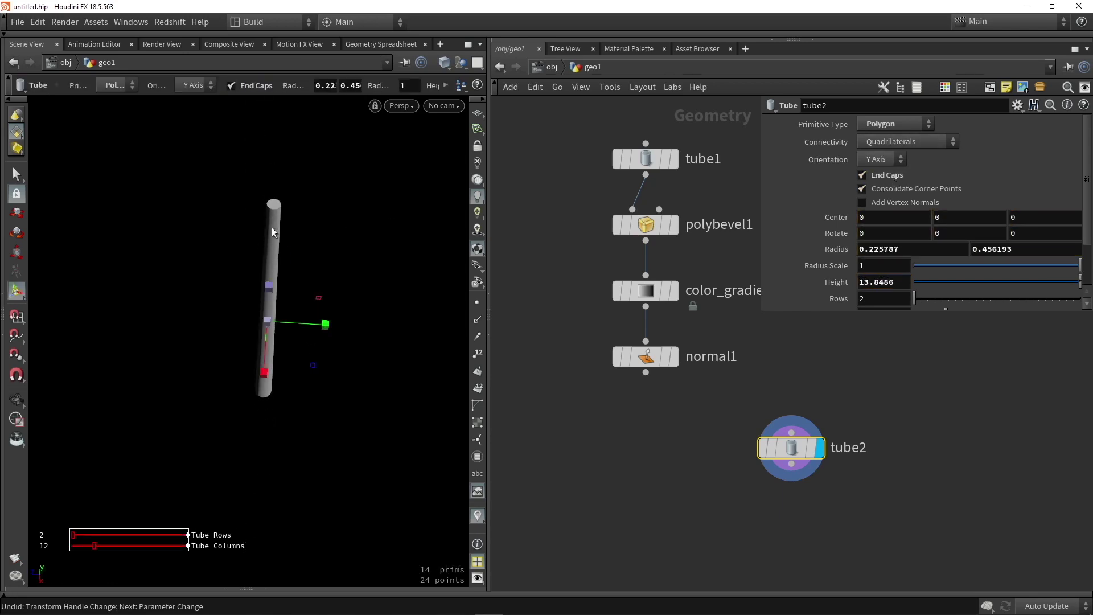
pyautogui.press('w')
pyautogui.press('w')
# Display the Normal node's stepped shape again and move the tube2 node clear of the main chain
pyautogui.click(674, 356)
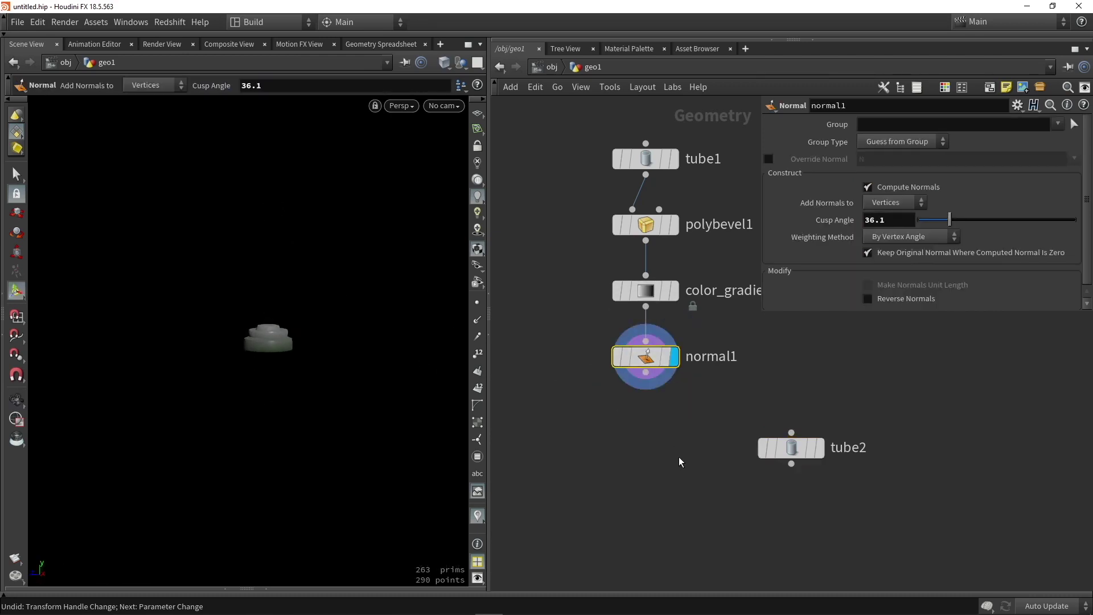
pyautogui.moveTo(778, 447); pyautogui.dragTo(867, 385)
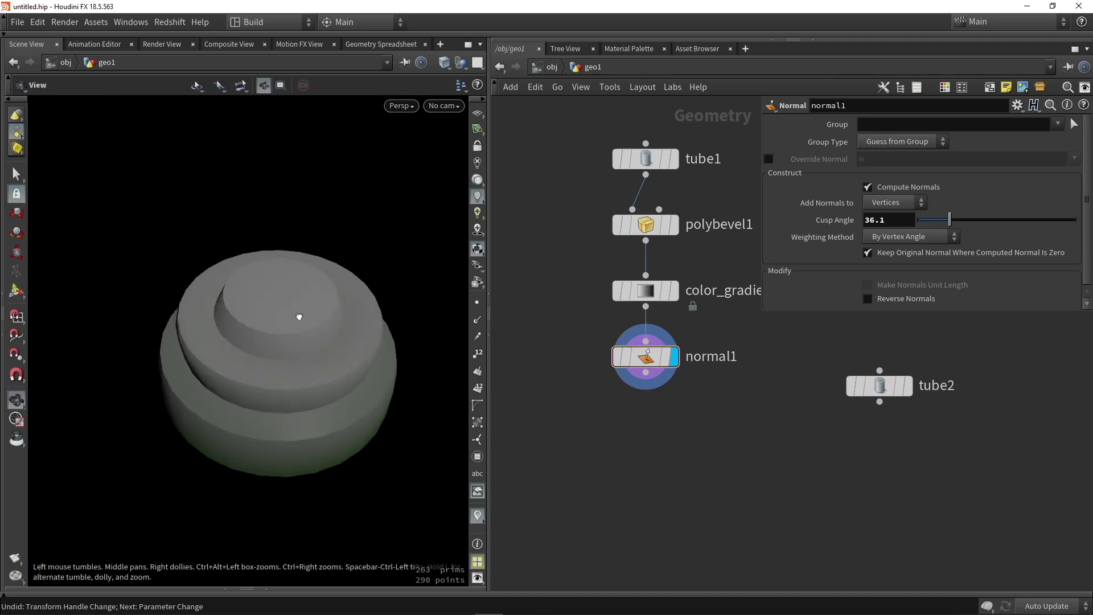
pyautogui.moveTo(297, 317); pyautogui.dragTo(298, 324)
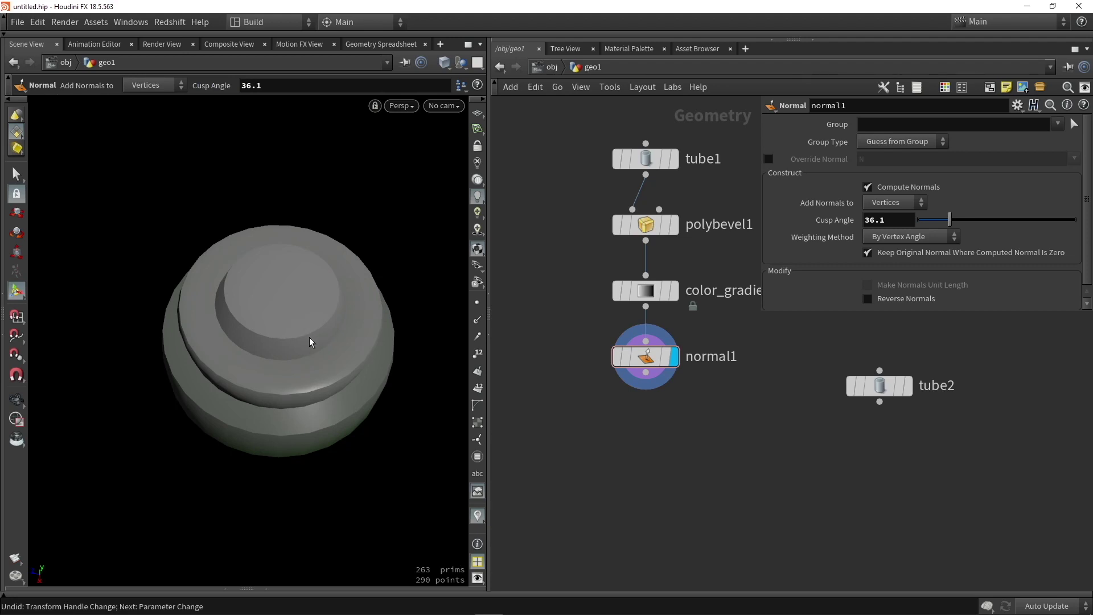
pyautogui.keyDown('alt'); pyautogui.moveTo(309, 337); pyautogui.dragTo(298, 334); pyautogui.keyUp('alt')
pyautogui.scroll(3, 296, 332)
pyautogui.scroll(2, 295, 331)
pyautogui.press('Return')
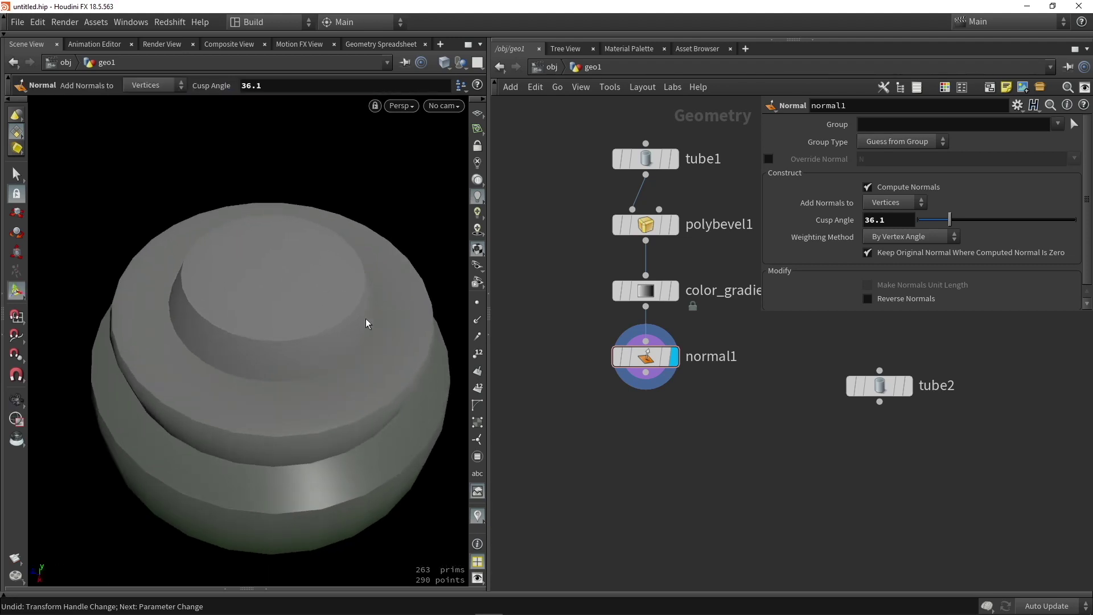
# Show primitive numbers and the wireframe over the stepped shape to identify its top face
pyautogui.click(480, 387)
pyautogui.scroll(3, 275, 298)
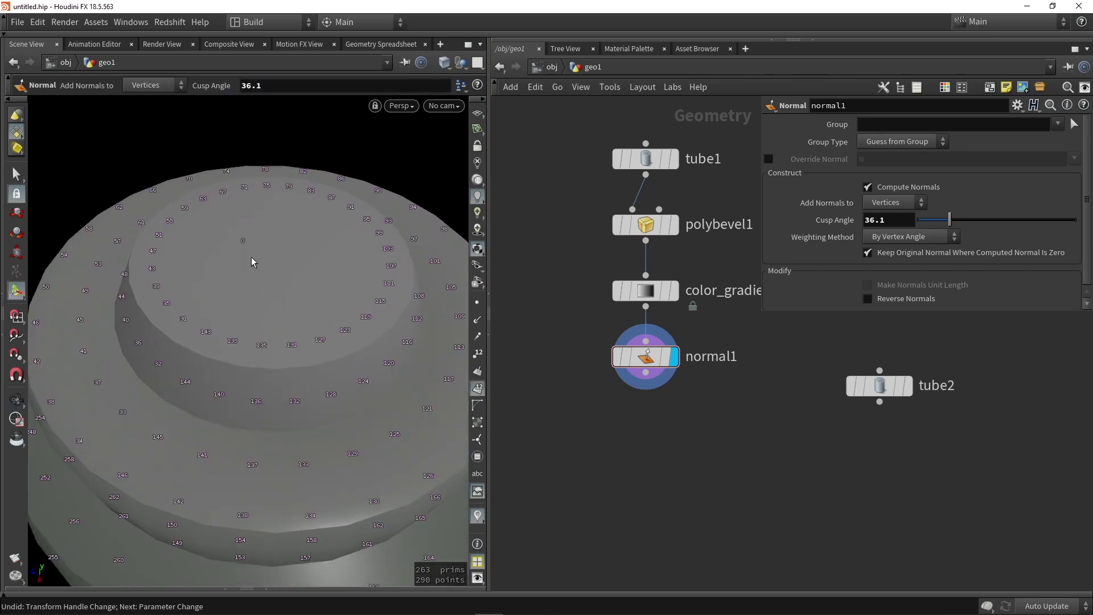
pyautogui.hotkey('shift', 'w')
pyautogui.keyDown('alt'); pyautogui.moveTo(272, 258); pyautogui.dragTo(262, 288); pyautogui.keyUp('alt')
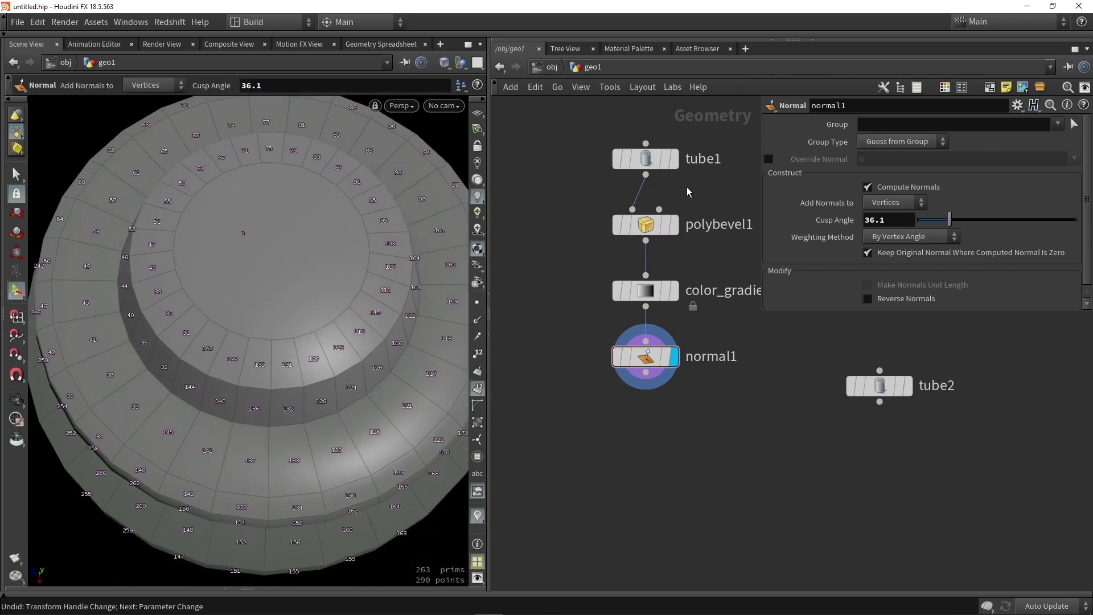
# Set the base tube (tube1) to 30 columns
pyautogui.click(650, 159)
pyautogui.scroll(-2, 968, 239)
pyautogui.moveTo(1002, 265)
pyautogui.mouseDown()
pyautogui.moveTo(932, 265)
pyautogui.moveTo(1019, 263)
pyautogui.moveTo(936, 263)
pyautogui.moveTo(1011, 260)
pyautogui.mouseUp()
pyautogui.moveTo(639, 163)
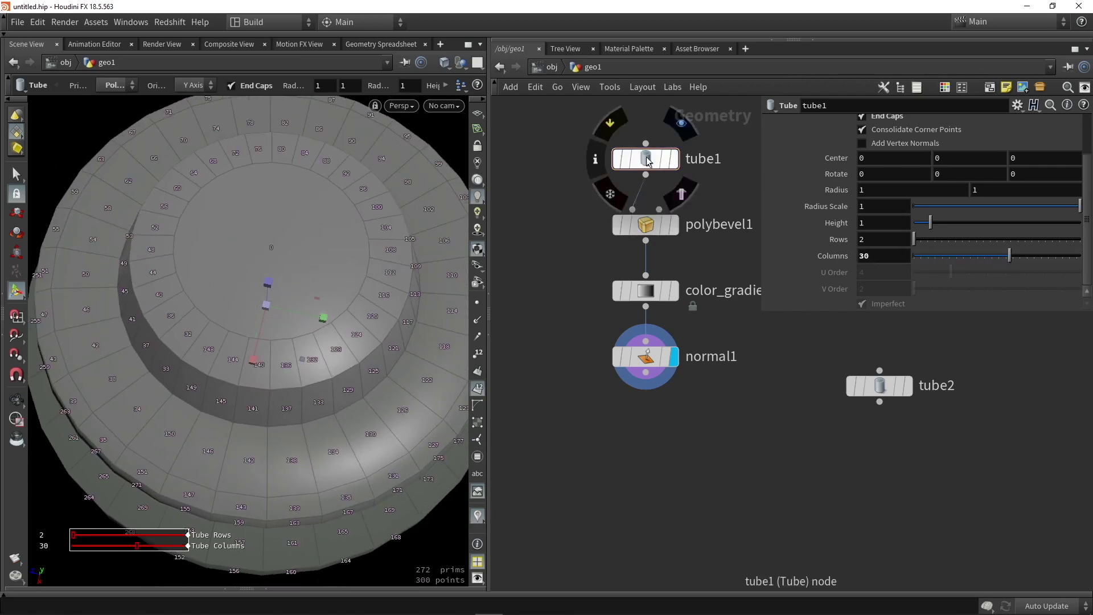
# Add a Blast node, wire the Normal output into it and display it
pyautogui.moveTo(671, 441); pyautogui.dragTo(639, 404, button='middle')
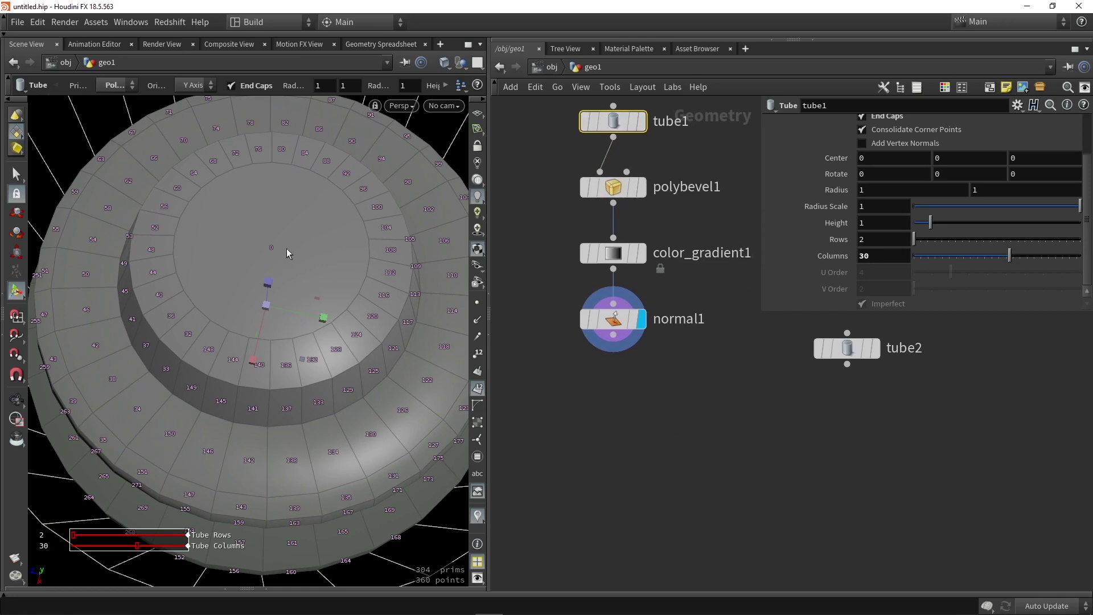
pyautogui.press('Tab')
pyautogui.write('bl')
pyautogui.press('Return')
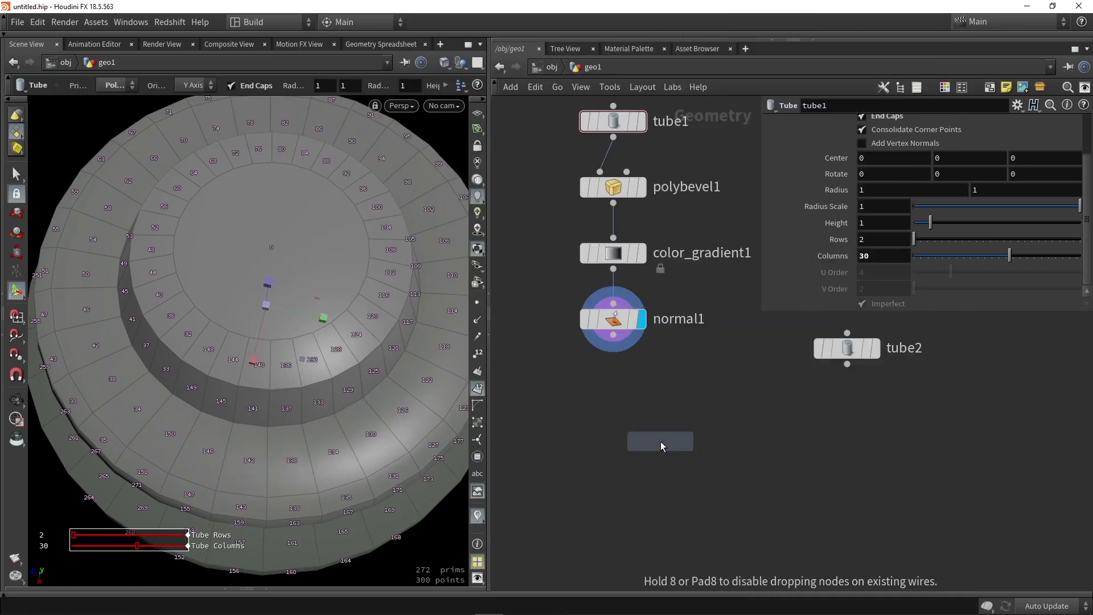
pyautogui.click(712, 431)
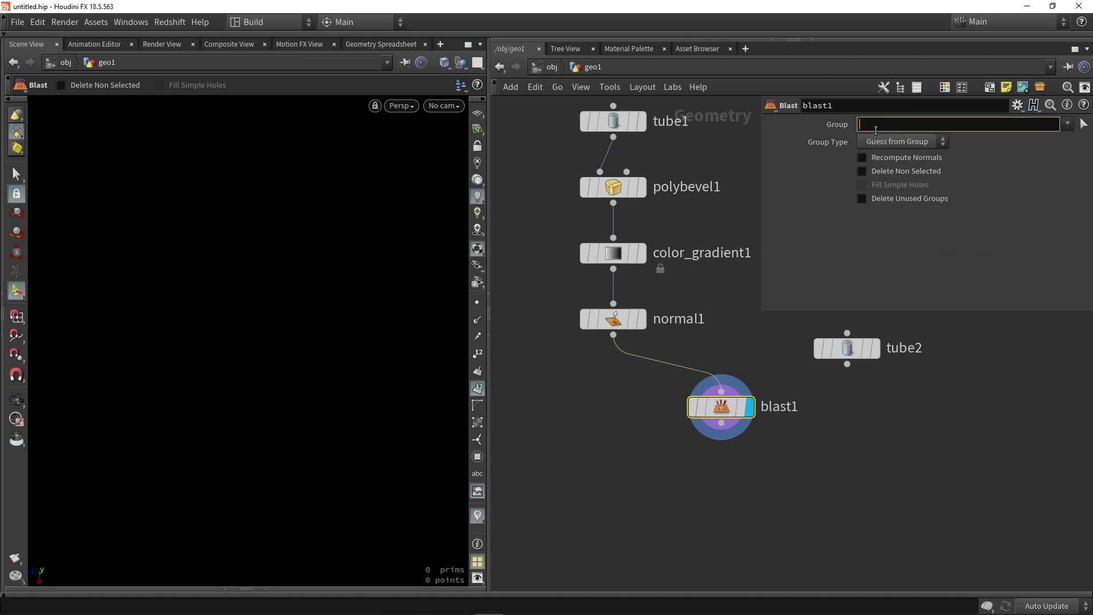
# Set the Blast group to 0 and delete the non-selected primitives so only the top face is kept
pyautogui.press('Return')
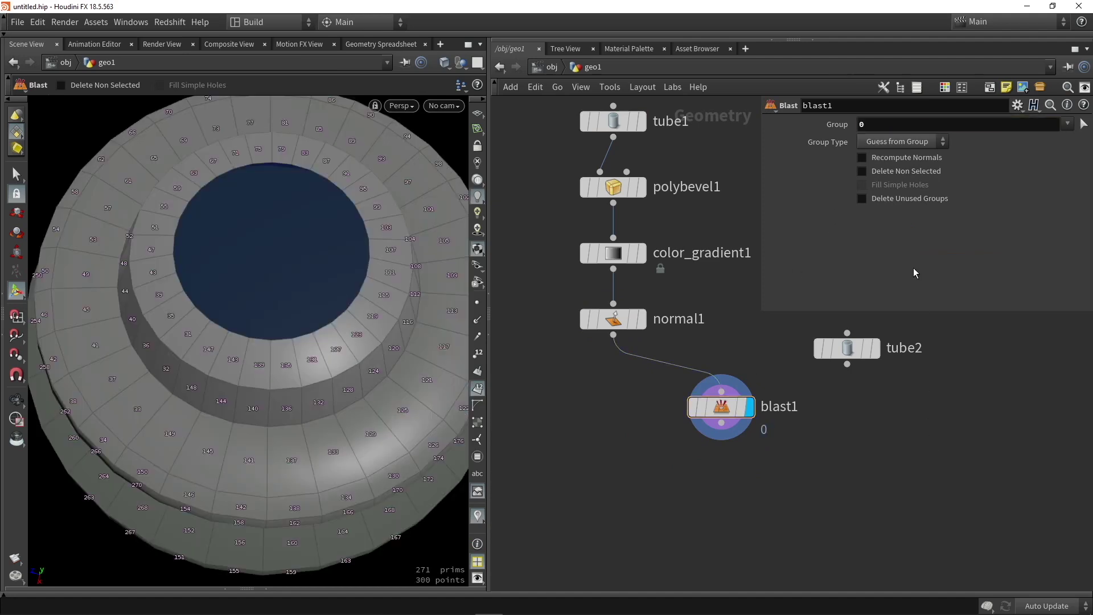
pyautogui.click(872, 173)
pyautogui.moveTo(402, 280); pyautogui.dragTo(353, 319)
pyautogui.scroll(-3, 690, 436)
pyautogui.moveTo(701, 371); pyautogui.dragTo(760, 395)
# Add a Match Size node, feed it tube2 as first input and blast1 as second, and display it
pyautogui.press('Tab')
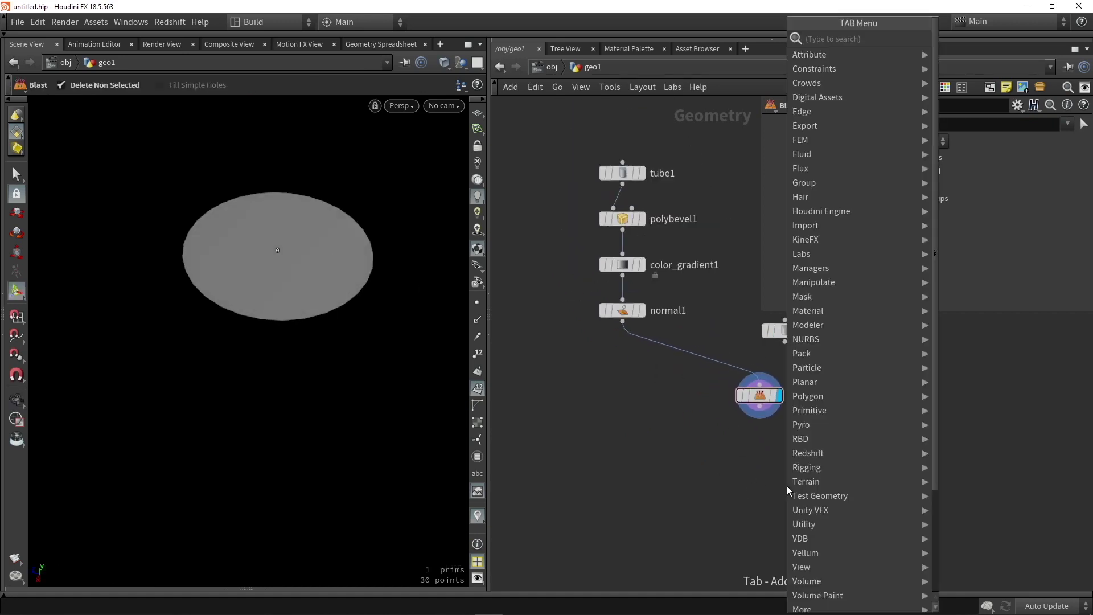
pyautogui.write('matc')
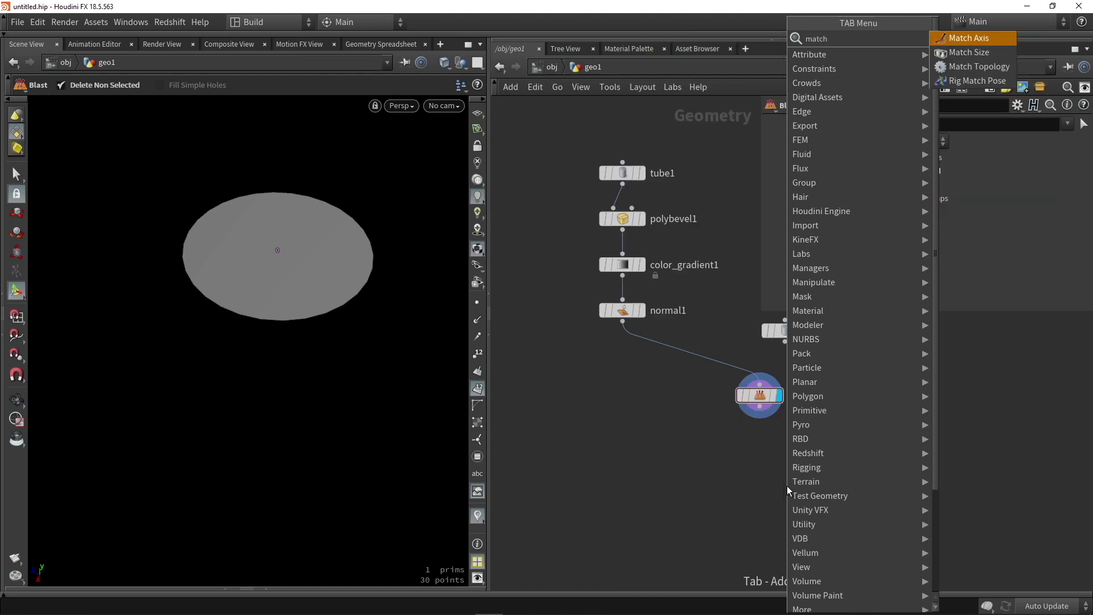
pyautogui.write('h')
pyautogui.press('Return')
pyautogui.click(751, 451)
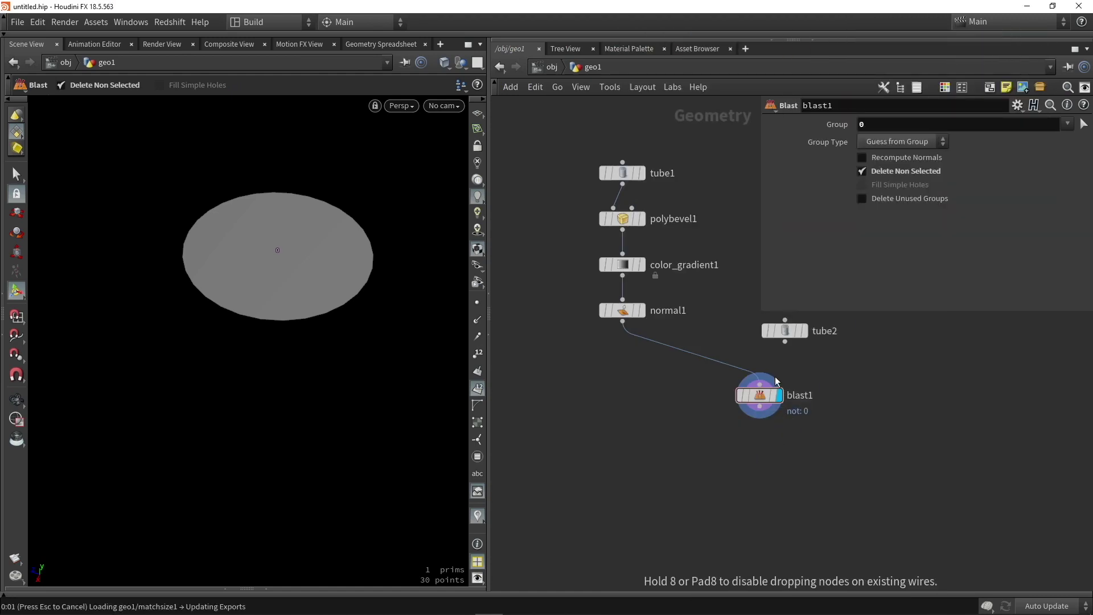
pyautogui.moveTo(784, 331); pyautogui.dragTo(709, 456)
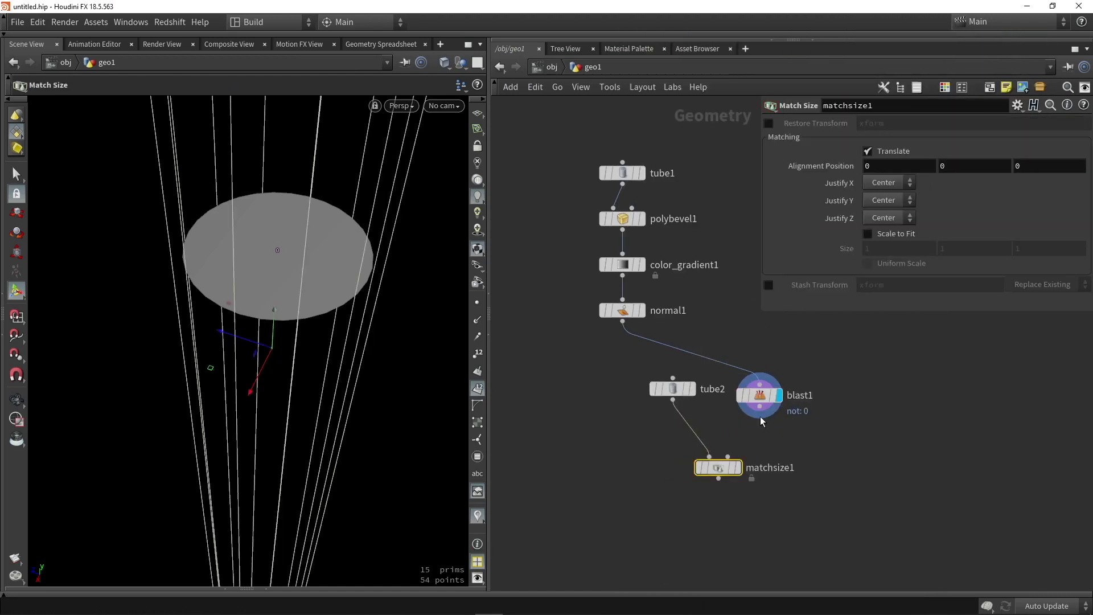
pyautogui.moveTo(759, 407); pyautogui.dragTo(744, 470)
pyautogui.click(739, 468)
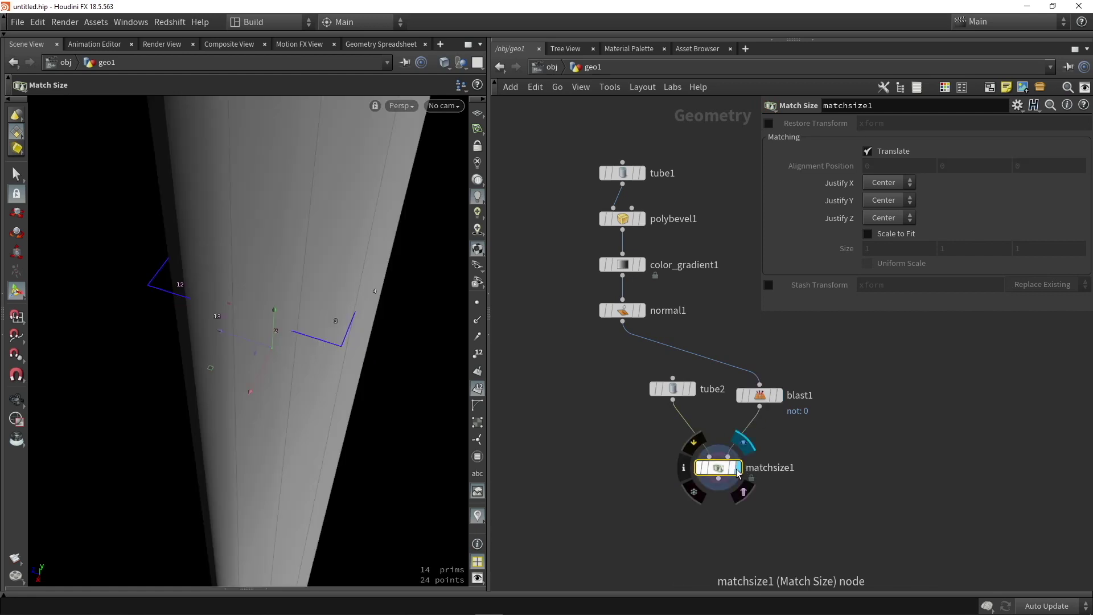
# Turn off the primitive numbers and frame the whole long tube
pyautogui.keyDown('alt'); pyautogui.moveTo(256, 365); pyautogui.dragTo(287, 379); pyautogui.keyUp('alt')
pyautogui.moveTo(287, 379)
pyautogui.keyDown('alt'); pyautogui.mouseDown(button='right')
pyautogui.moveTo(345, 414)
pyautogui.moveTo(334, 392)
pyautogui.moveTo(351, 398)
pyautogui.mouseUp(button='right'); pyautogui.keyUp('alt')
pyautogui.click(477, 389)
pyautogui.keyDown('alt'); pyautogui.moveTo(351, 398); pyautogui.dragTo(306, 365); pyautogui.keyUp('alt')
pyautogui.keyDown('alt'); pyautogui.moveTo(306, 366); pyautogui.dragTo(335, 376, button='right'); pyautogui.keyUp('alt')
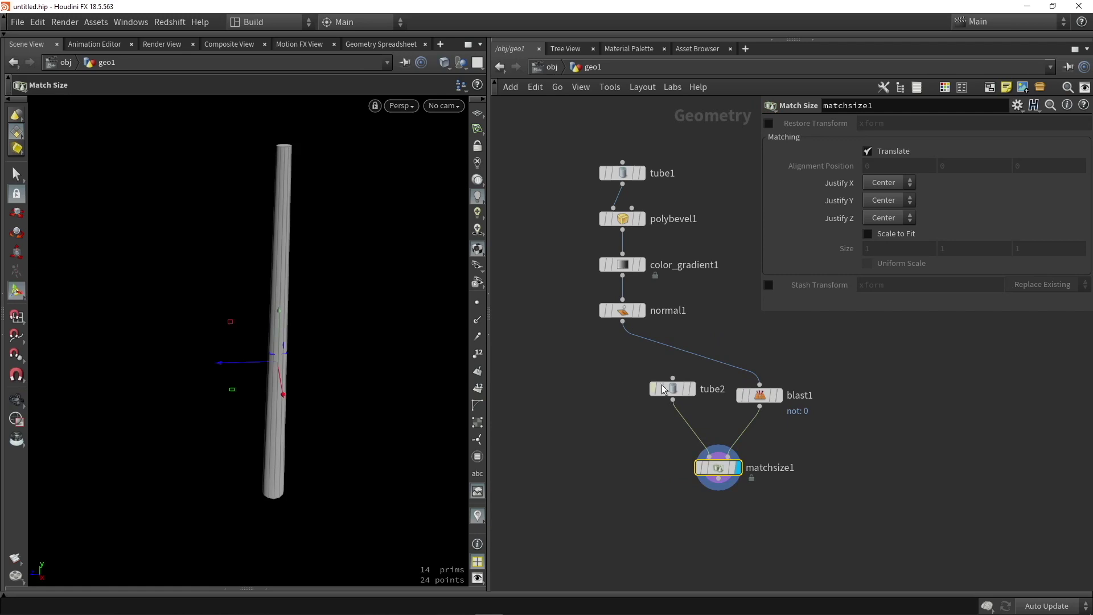
# Set the Match Size node's Justify Y to Min so the tube's base sits on the top face
pyautogui.click(670, 392)
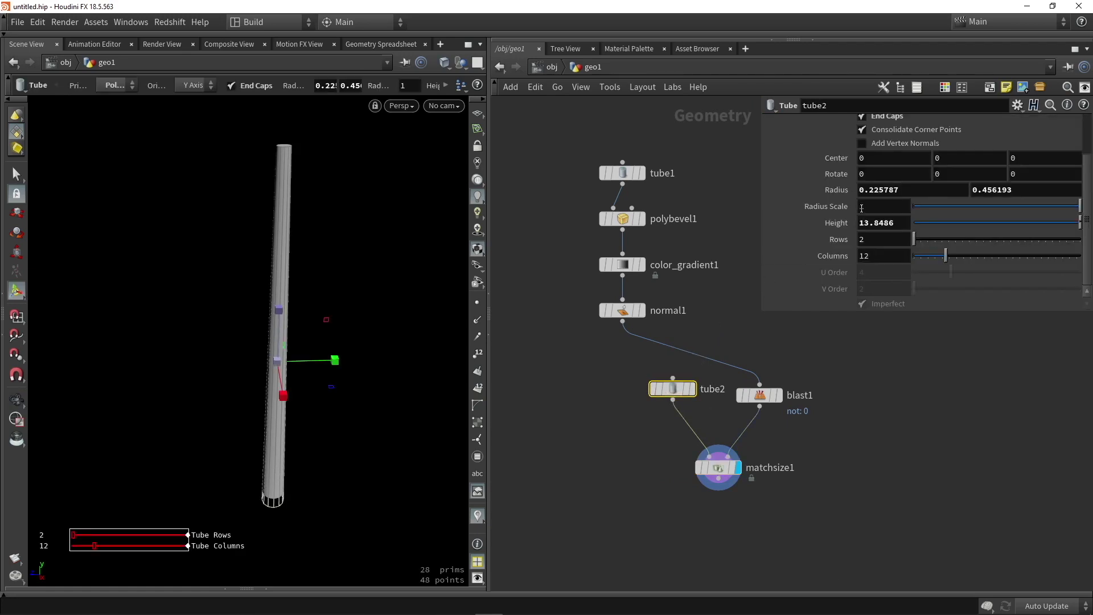
pyautogui.click(729, 468)
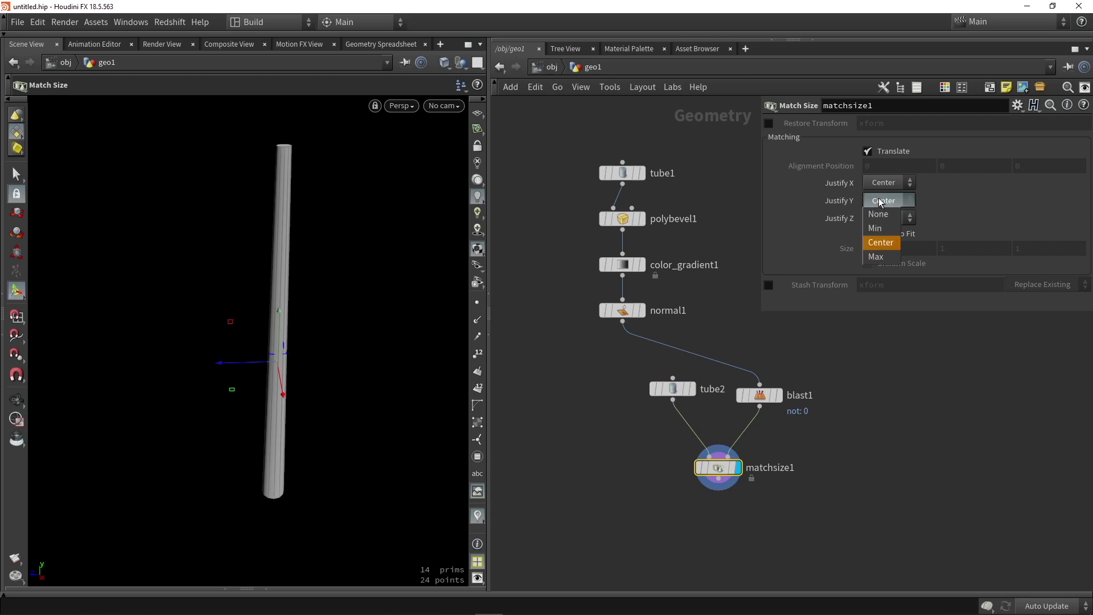
pyautogui.click(884, 227)
pyautogui.keyDown('alt'); pyautogui.moveTo(358, 340); pyautogui.dragTo(353, 256); pyautogui.keyUp('alt')
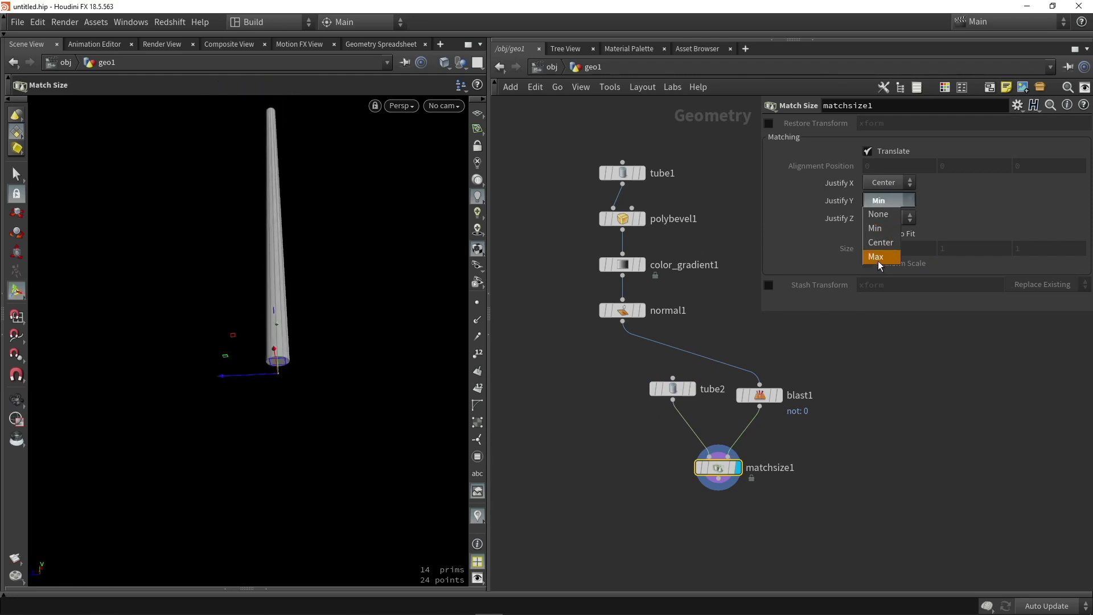
# Try Justify Y at Max on the Match Size node and return it to Min
pyautogui.click(878, 258)
pyautogui.click(888, 200)
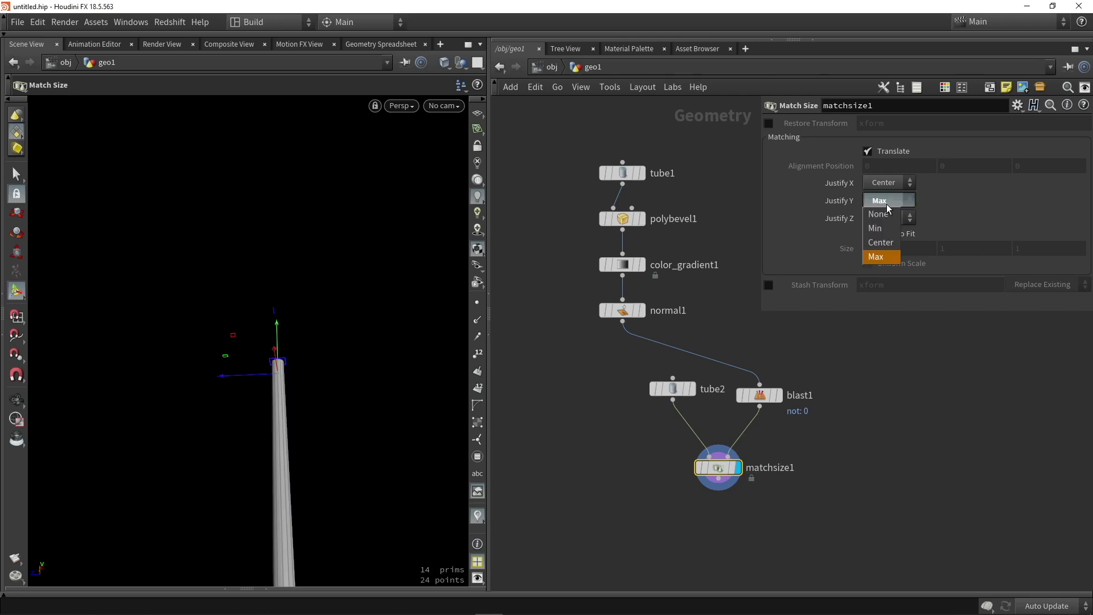
pyautogui.click(883, 228)
pyautogui.press('Escape')
pyautogui.moveTo(370, 305); pyautogui.dragTo(366, 358)
pyautogui.press('Return')
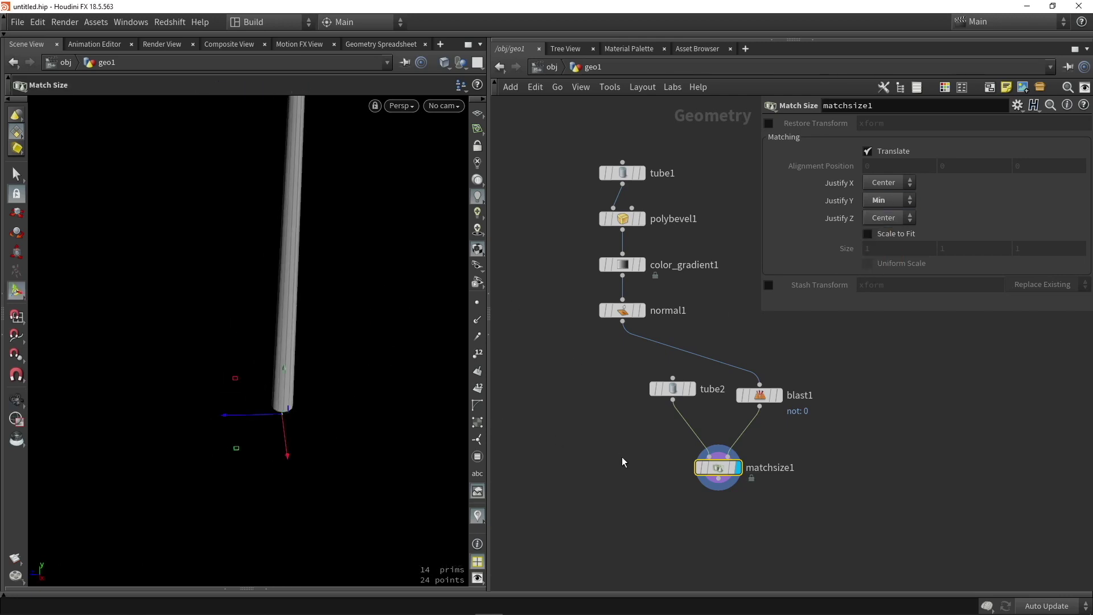
# Add a Merge node combining normal1 and matchsize1, and display the merged base and tube
pyautogui.press('Tab')
pyautogui.write('merge')
pyautogui.press('Return')
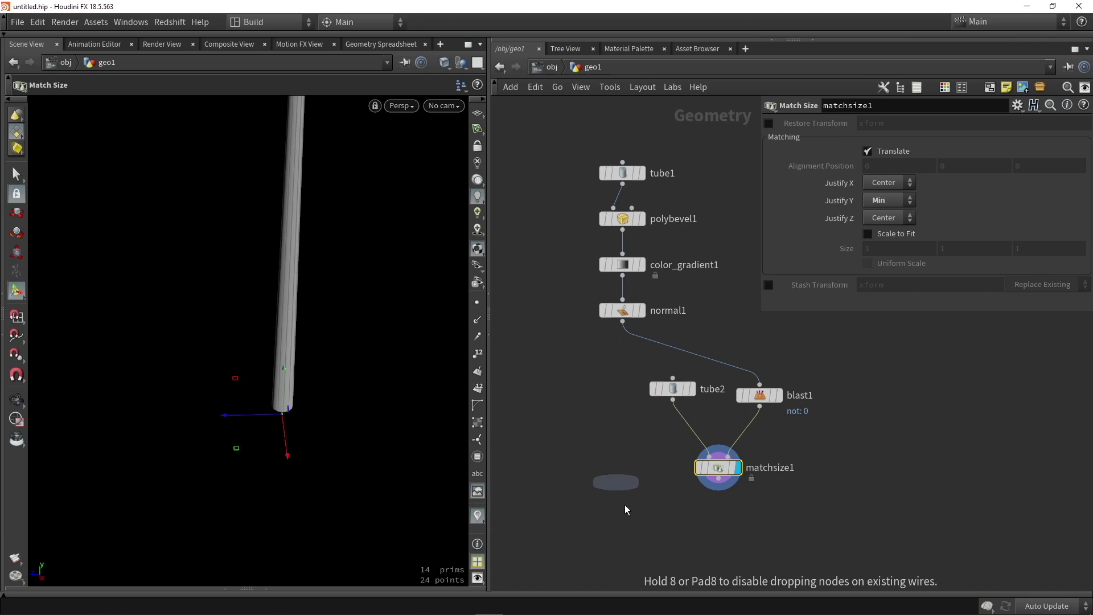
pyautogui.click(633, 526)
pyautogui.click(635, 520)
pyautogui.click(716, 484)
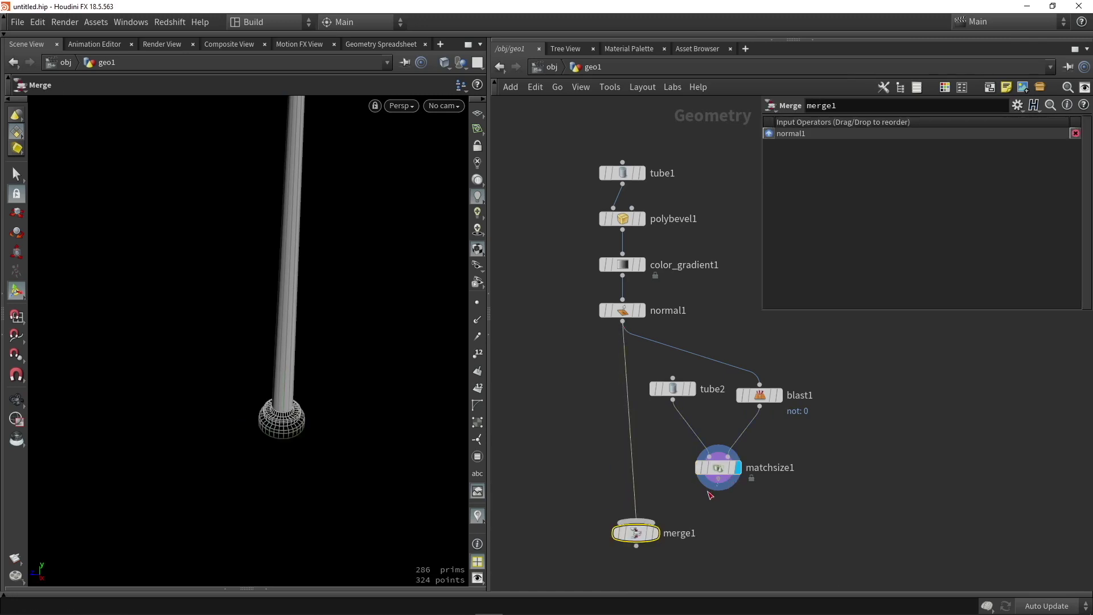
pyautogui.click(640, 521)
pyautogui.click(655, 534)
pyautogui.moveTo(646, 540); pyautogui.dragTo(620, 547)
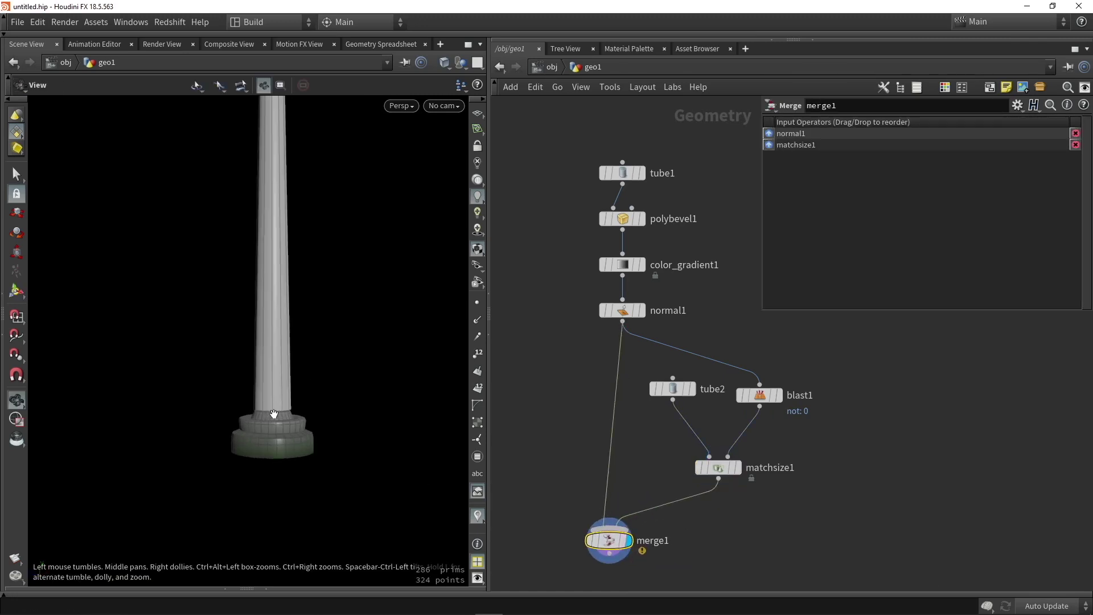
pyautogui.click(623, 173)
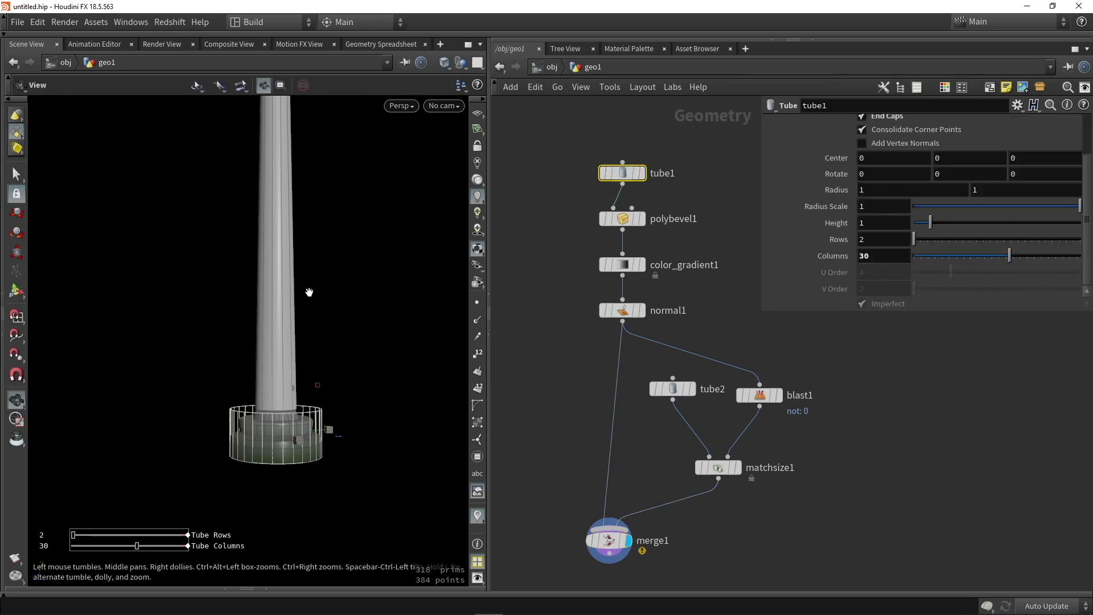
pyautogui.keyDown('alt'); pyautogui.moveTo(307, 293); pyautogui.dragTo(280, 341, button='right'); pyautogui.keyUp('alt')
pyautogui.moveTo(282, 337)
pyautogui.mouseDown()
pyautogui.moveTo(278, 175)
pyautogui.moveTo(278, 365)
pyautogui.moveTo(271, 180)
pyautogui.moveTo(281, 340)
pyautogui.moveTo(258, 168)
pyautogui.moveTo(281, 337)
pyautogui.mouseUp()
pyautogui.hotkey('ctrl', 'z')
# Reduce tube2's Radius Scale to 0.586 so the pole is thinner on its base
pyautogui.click(576, 397)
pyautogui.moveTo(576, 397); pyautogui.dragTo(573, 318, button='middle')
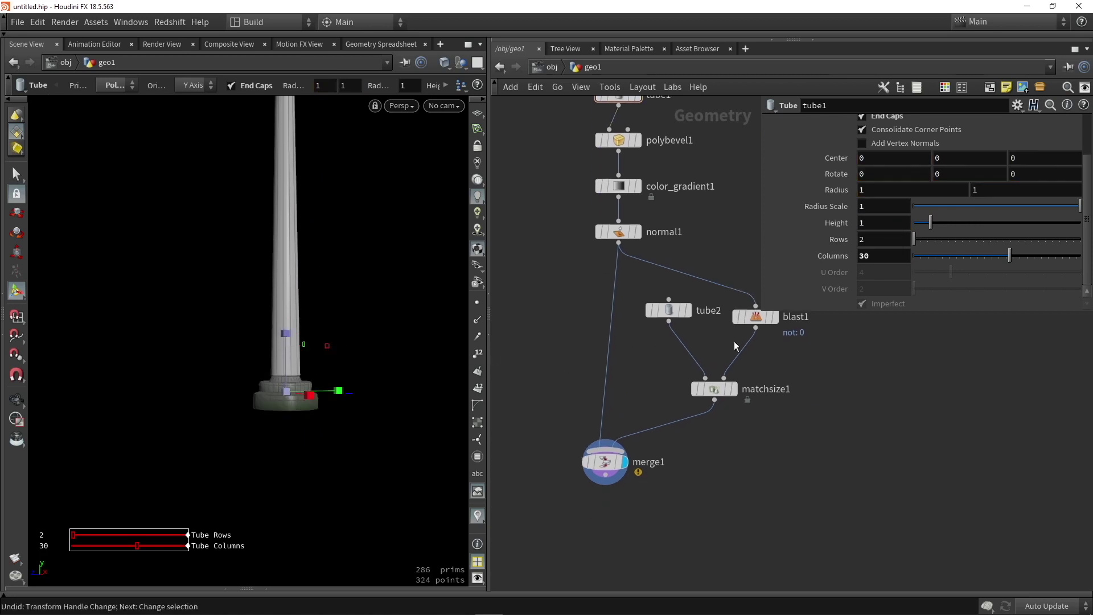
pyautogui.scroll(3, 733, 340)
pyautogui.click(645, 296)
pyautogui.press('space')
pyautogui.moveTo(380, 332); pyautogui.dragTo(382, 378)
pyautogui.scroll(3, 334, 370)
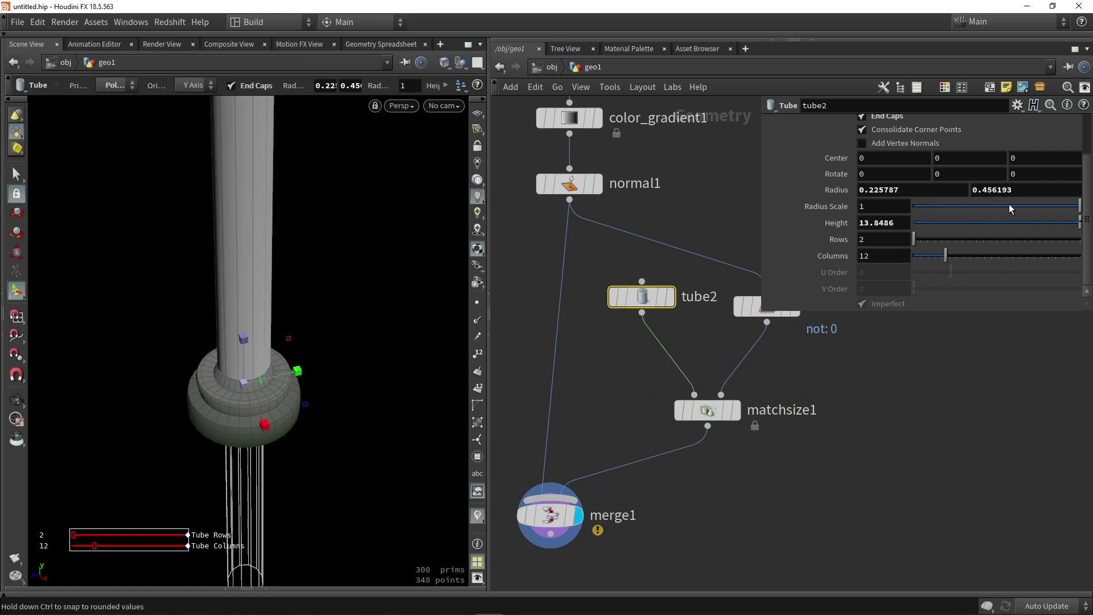
pyautogui.moveTo(1071, 208); pyautogui.dragTo(1012, 209)
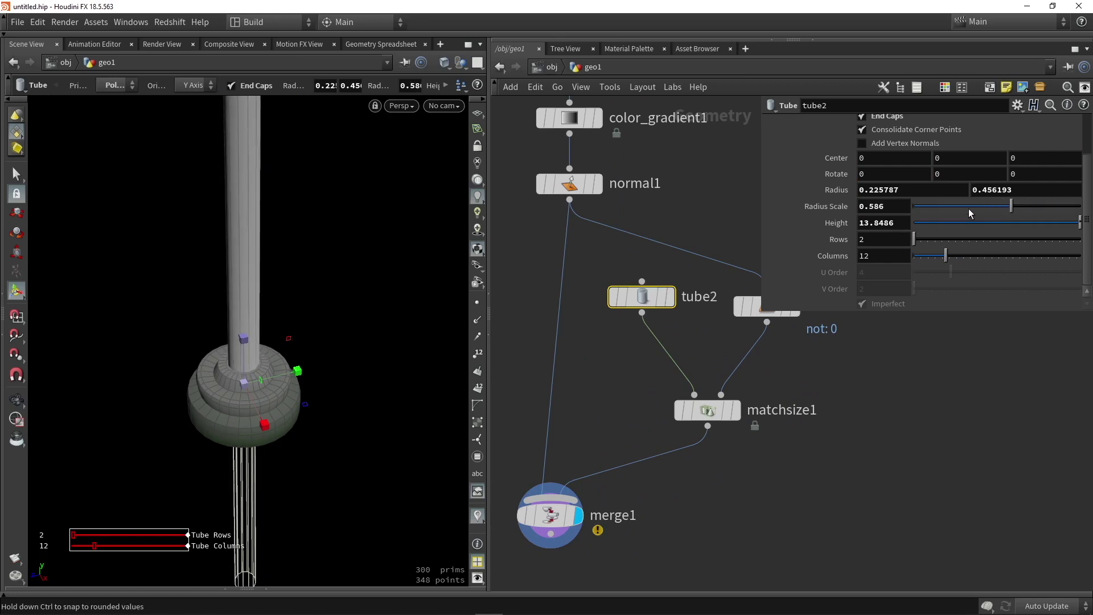
pyautogui.moveTo(317, 231); pyautogui.dragTo(318, 200)
pyautogui.moveTo(317, 200); pyautogui.dragTo(309, 312, button='middle')
pyautogui.scroll(-5, 307, 313)
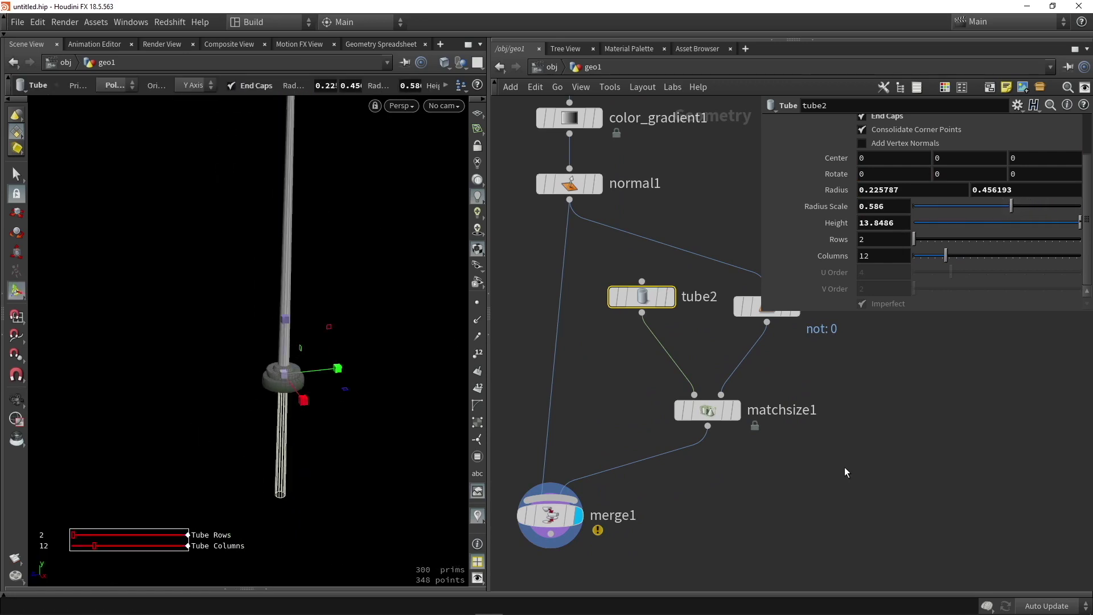
# Insert a Labs Color Gradient node on the wire between matchsize1 and merge1
pyautogui.press('Tab')
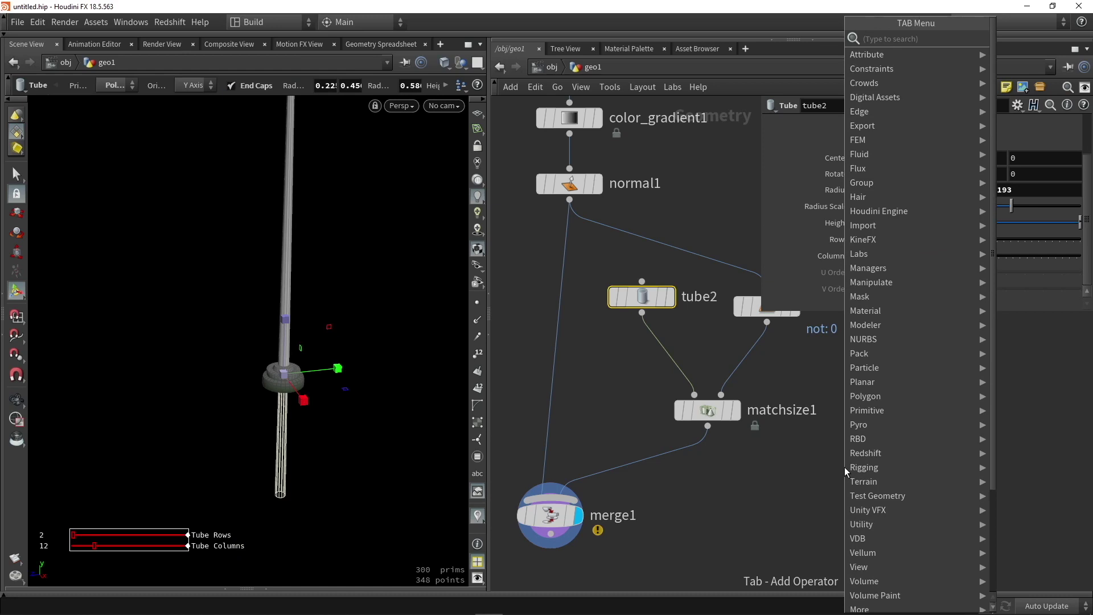
pyautogui.write('grad')
pyautogui.press('Return')
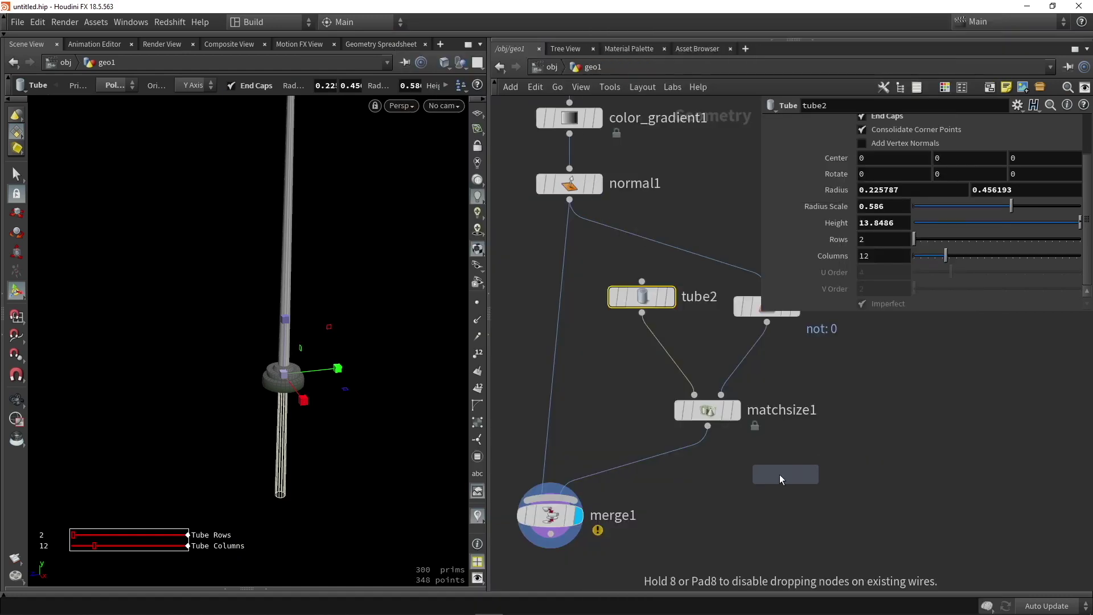
pyautogui.click(670, 466)
pyautogui.moveTo(671, 465); pyautogui.dragTo(715, 478)
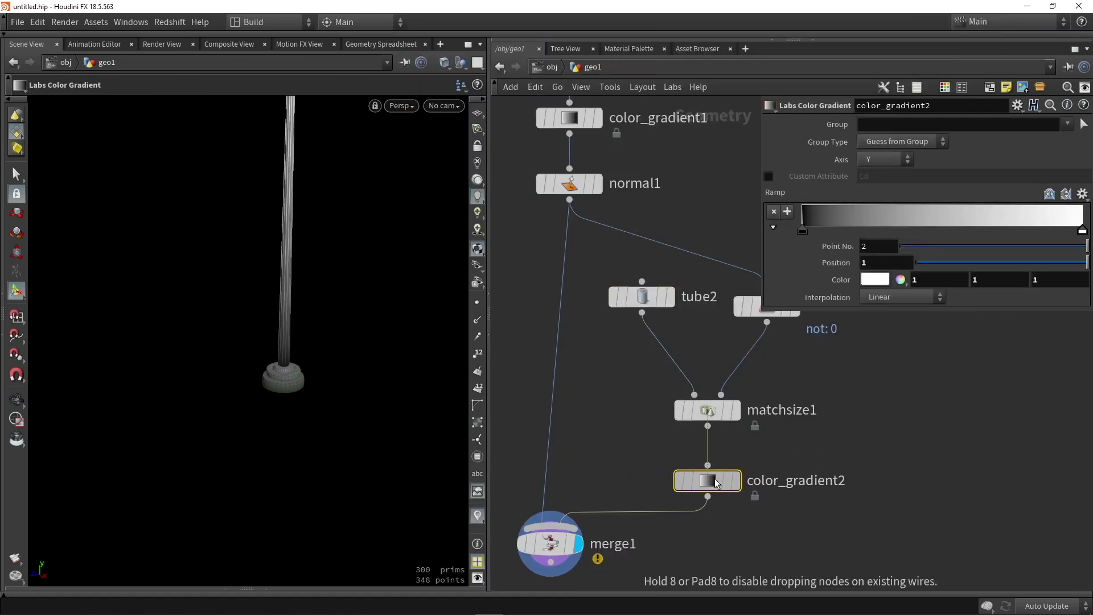
# Set the start colour of color_gradient2's ramp to dark brown with hue 17, saturation 0.893 and value 0.08
pyautogui.doubleClick(802, 230)
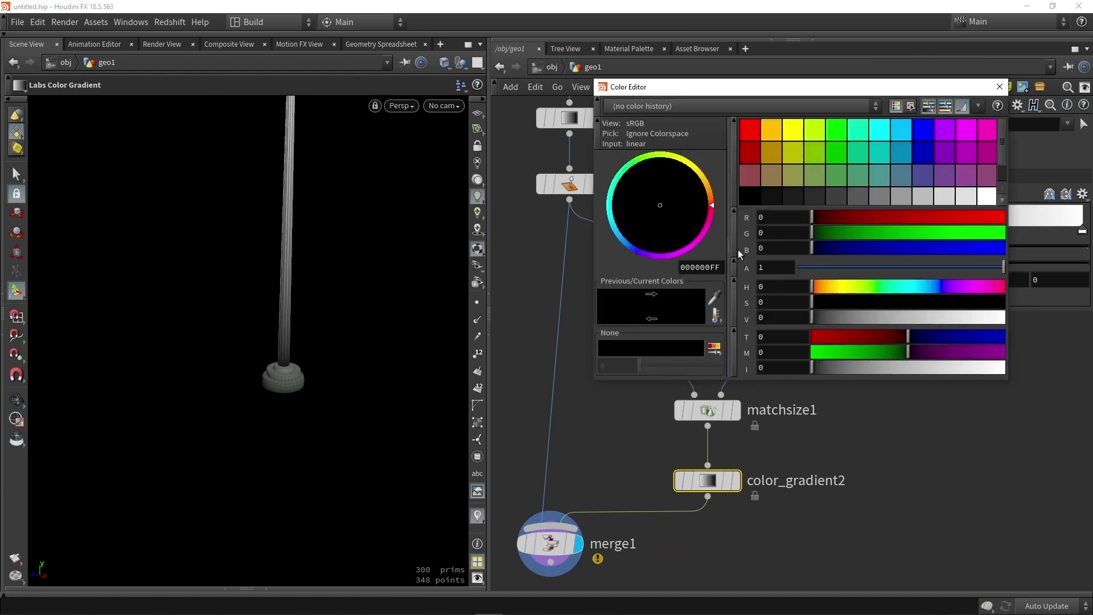
pyautogui.click(820, 286)
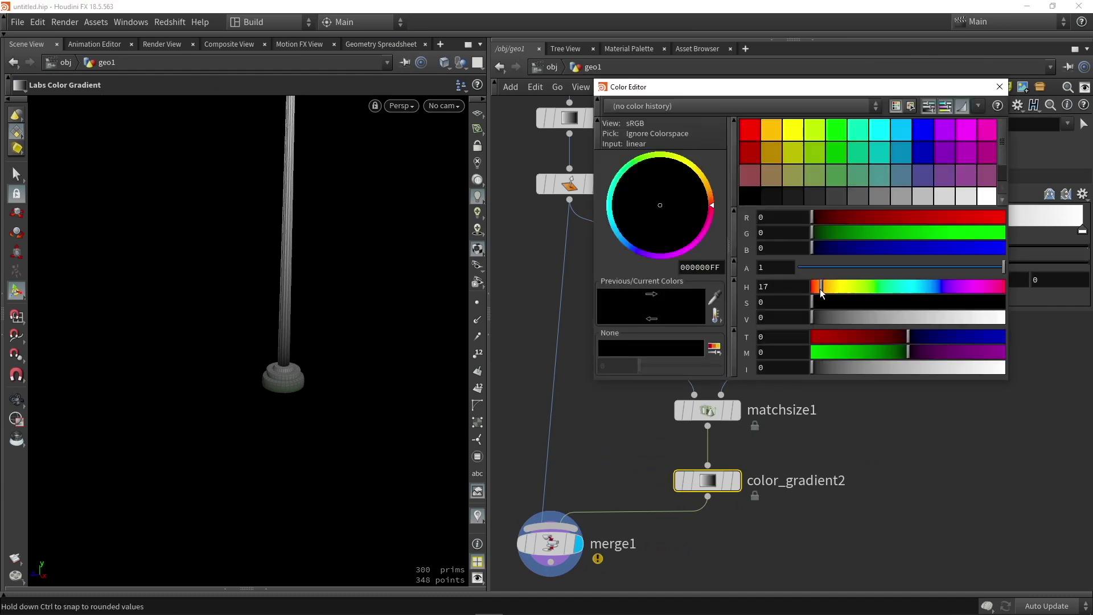
pyautogui.click(826, 317)
pyautogui.moveTo(858, 302); pyautogui.dragTo(984, 302)
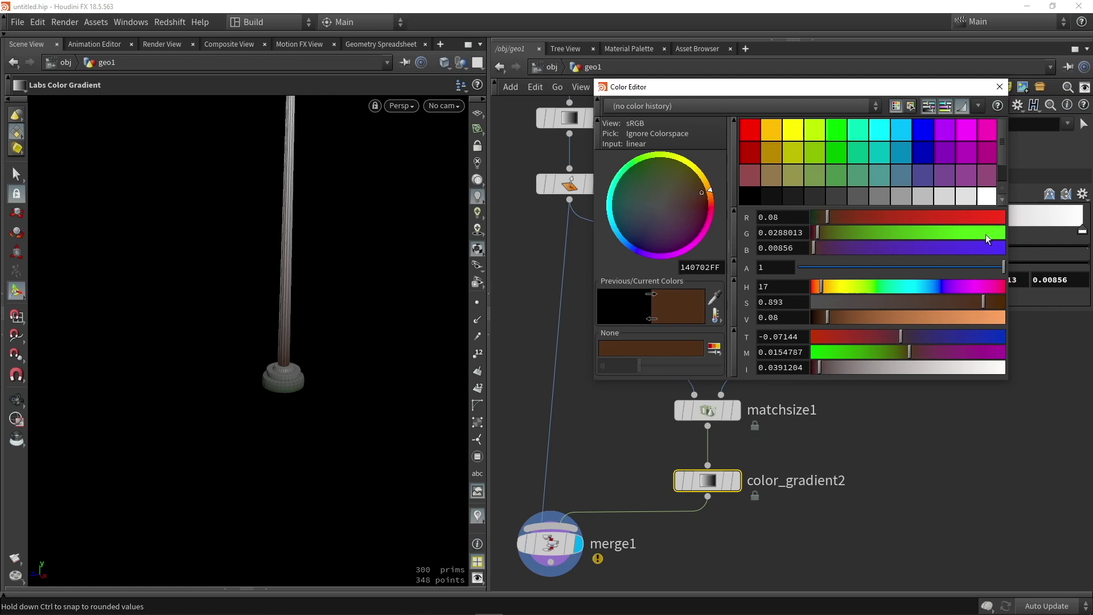
pyautogui.click(999, 86)
# Set the ramp's end colour to a lighter brown, RGB 0.264, 0.10592, 0.047784
pyautogui.click(1082, 231)
pyautogui.click(875, 279)
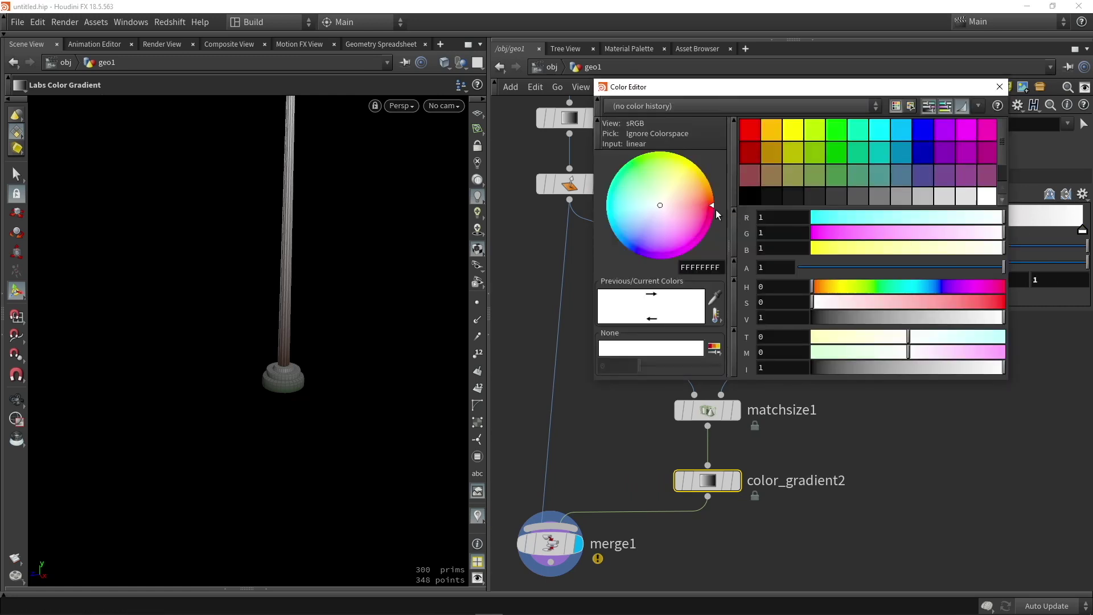
pyautogui.moveTo(719, 216); pyautogui.dragTo(694, 195)
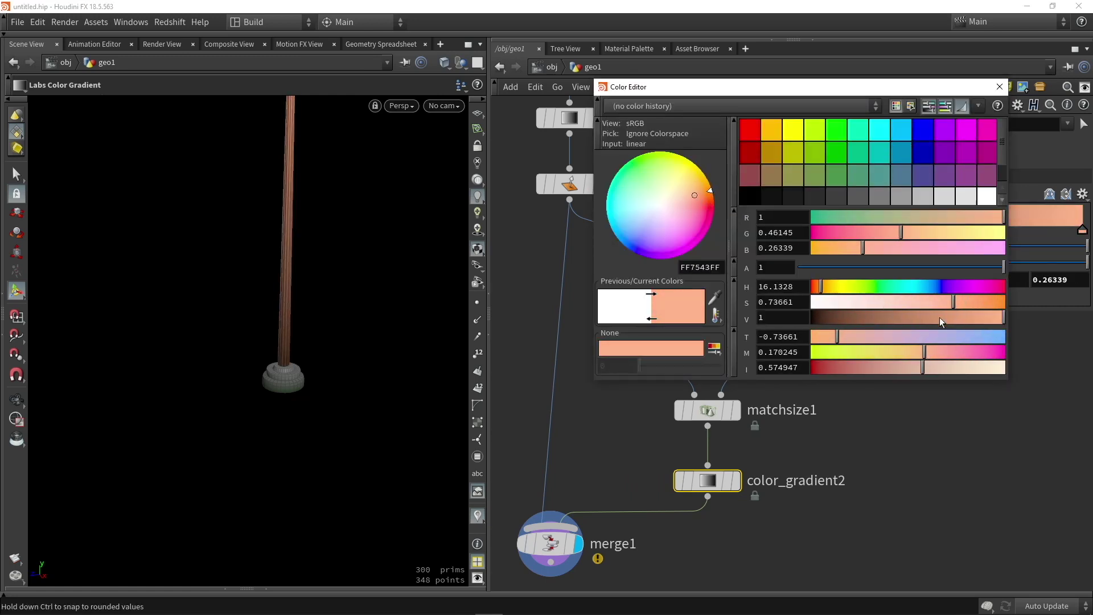
pyautogui.moveTo(953, 301); pyautogui.dragTo(969, 299)
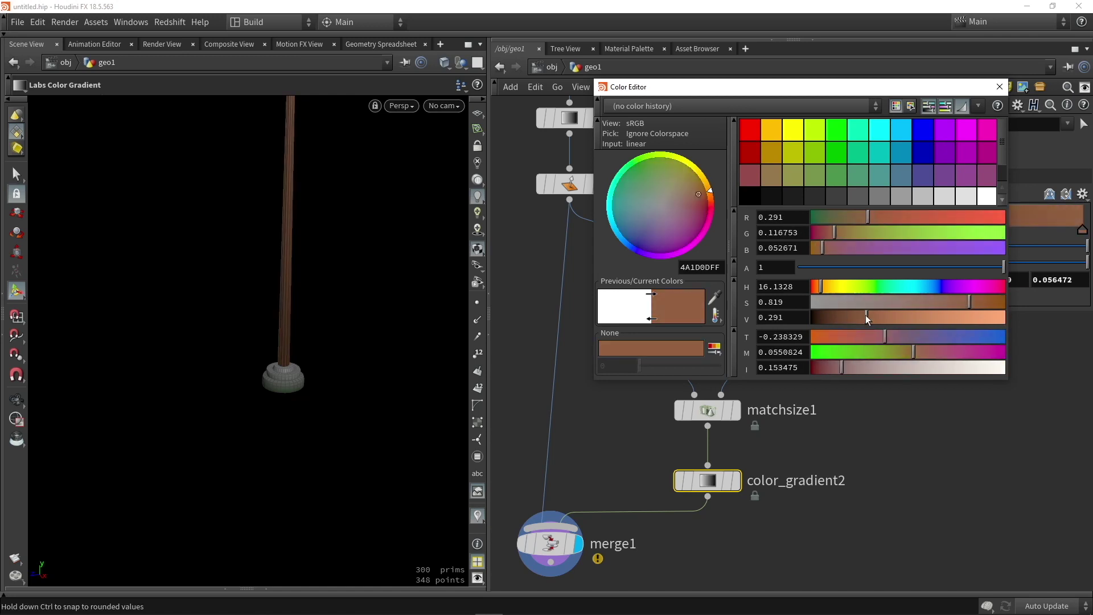
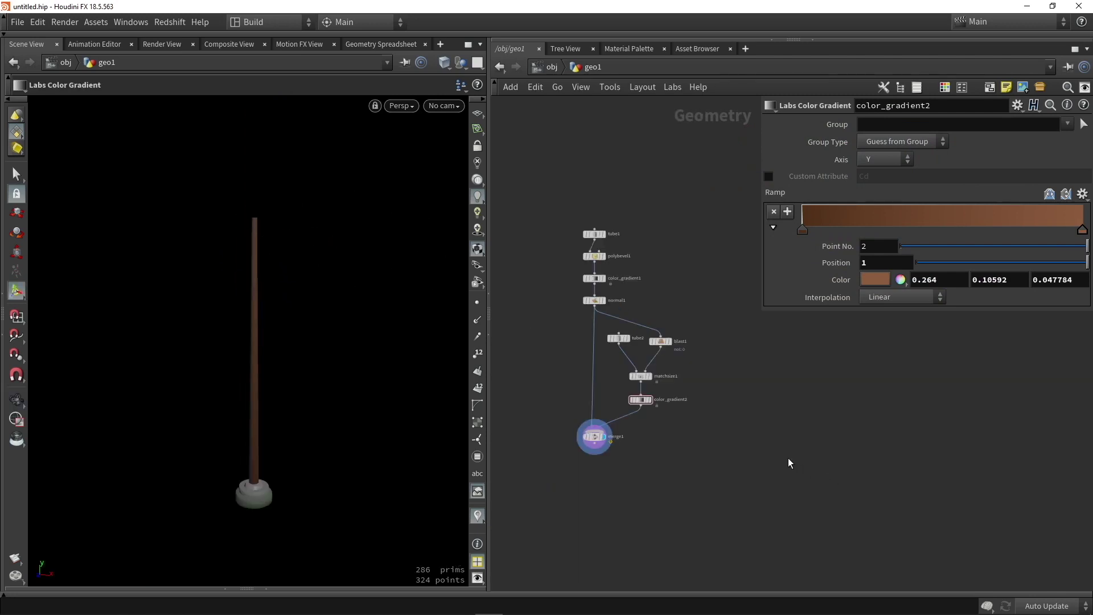
# Add a Line node in the empty area beside the existing network and display it
pyautogui.press('Tab')
pyautogui.write('lin')
pyautogui.press('Return')
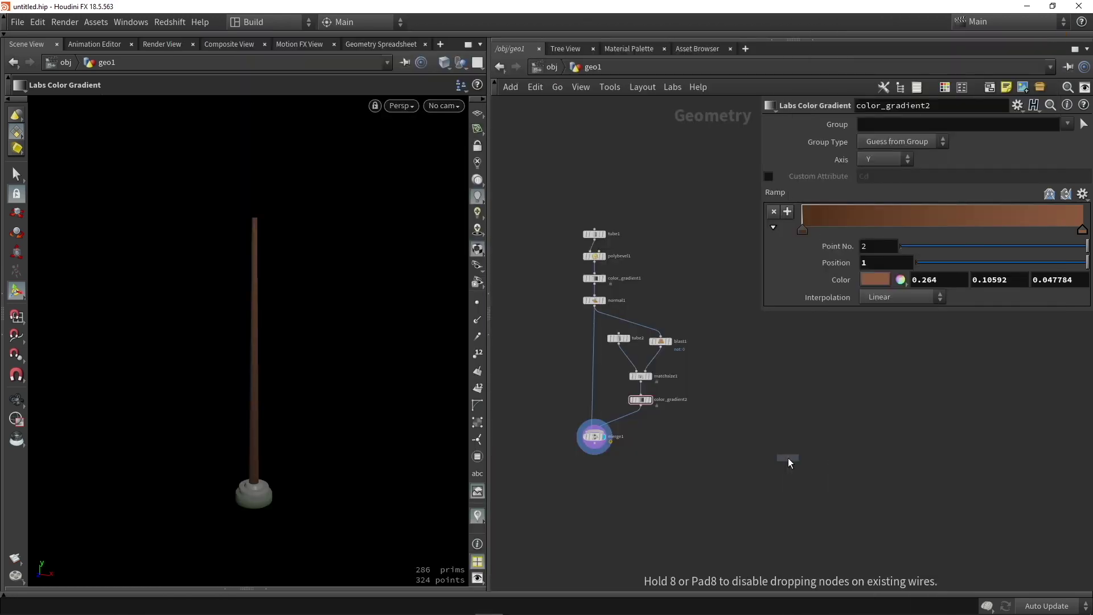
pyautogui.click(772, 449)
pyautogui.scroll(3, 772, 449)
pyautogui.click(786, 450)
pyautogui.moveTo(776, 453); pyautogui.dragTo(759, 437)
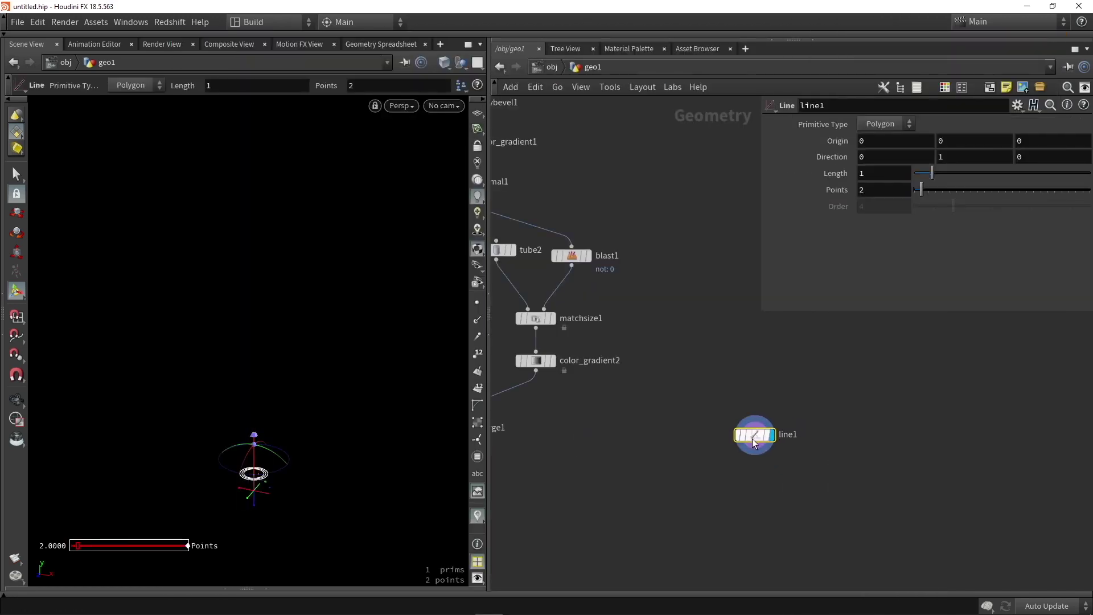
# Set line1's Direction to 1, 0, 0 so it runs along the X axis
pyautogui.press('space')
pyautogui.hotkey('space', 'g')
pyautogui.moveTo(251, 359); pyautogui.dragTo(239, 332, button='right')
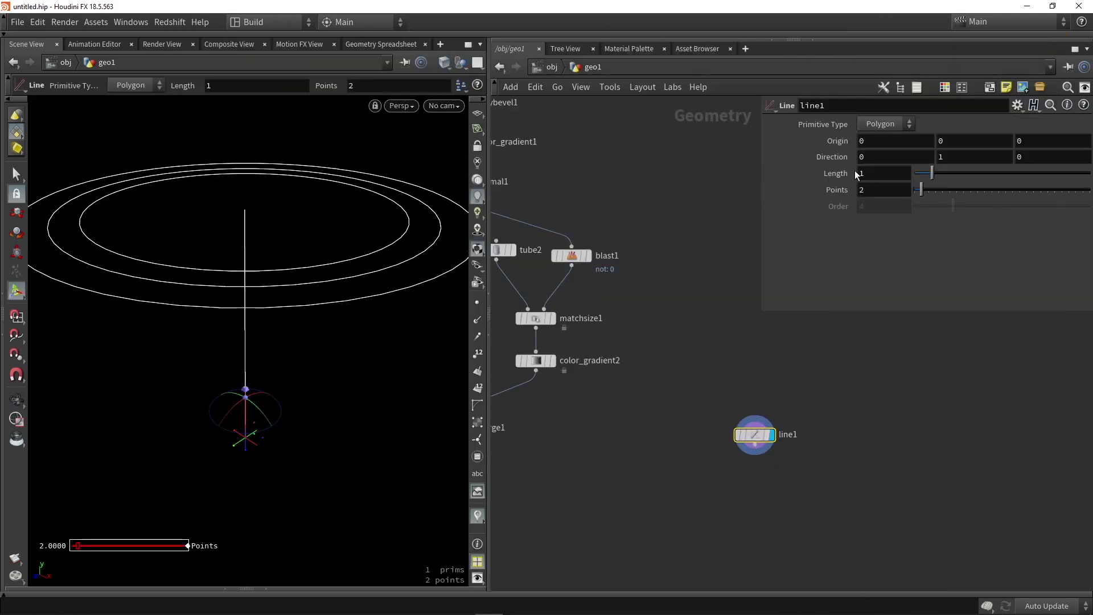
pyautogui.write('0')
pyautogui.hotkey('shift', 'Tab')
pyautogui.write('1')
pyautogui.press('Return')
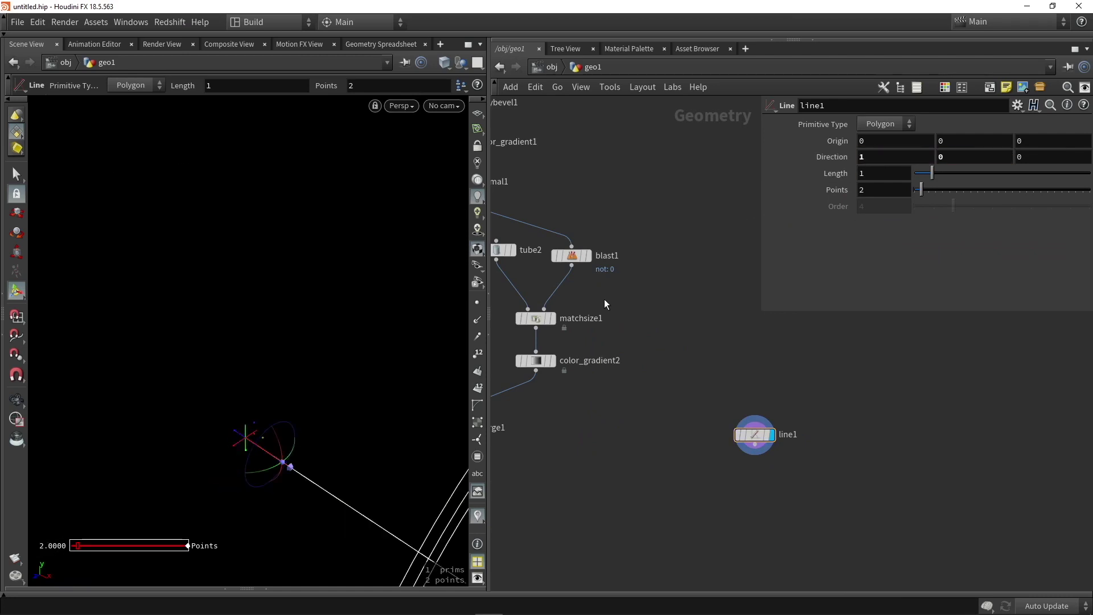
# Set line1's Length to 5 and Points to 50, and turn on point display in the viewport
pyautogui.moveTo(929, 177); pyautogui.dragTo(1002, 173)
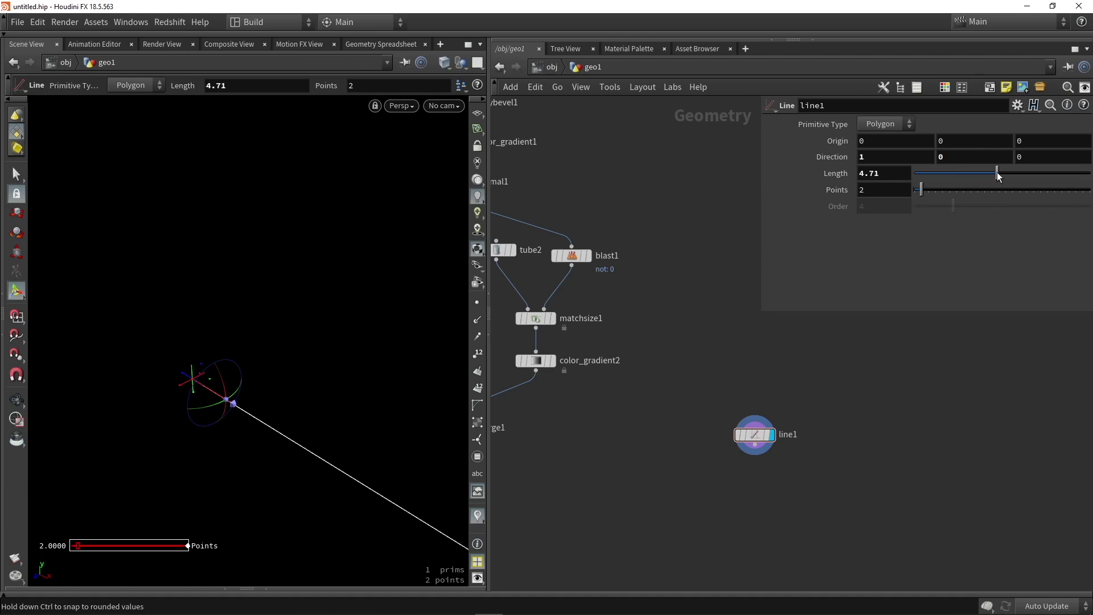
pyautogui.moveTo(921, 189); pyautogui.dragTo(1091, 193)
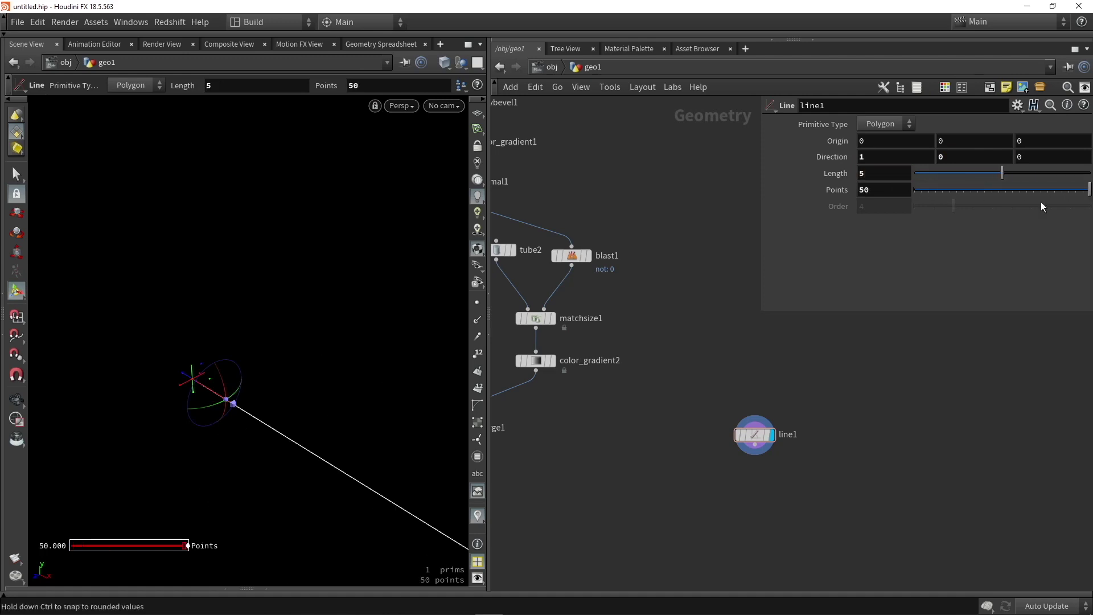
pyautogui.keyDown('alt'); pyautogui.moveTo(313, 348); pyautogui.dragTo(347, 337, button='middle'); pyautogui.keyUp('alt')
pyautogui.click(477, 302)
pyautogui.moveTo(352, 375); pyautogui.dragTo(210, 370)
pyautogui.scroll(5, 689, 464)
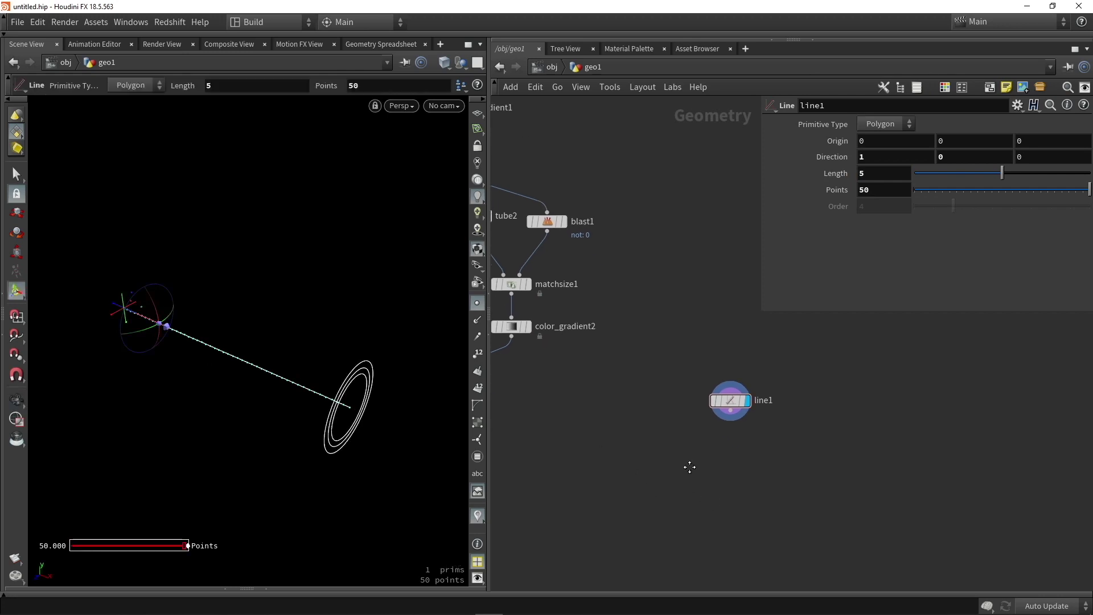
# Add a Sweep node below line1, feed the line into its first input and display it
pyautogui.press('Tab')
pyautogui.write('s')
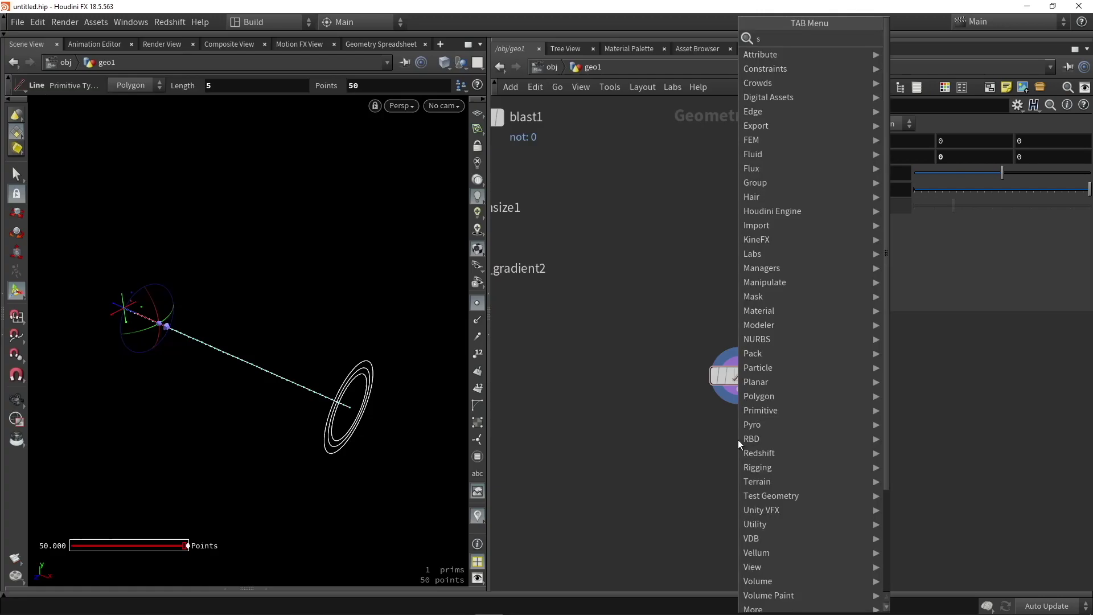
pyautogui.write('weep')
pyautogui.press('Return')
pyautogui.click(737, 440)
pyautogui.scroll(3, 746, 381)
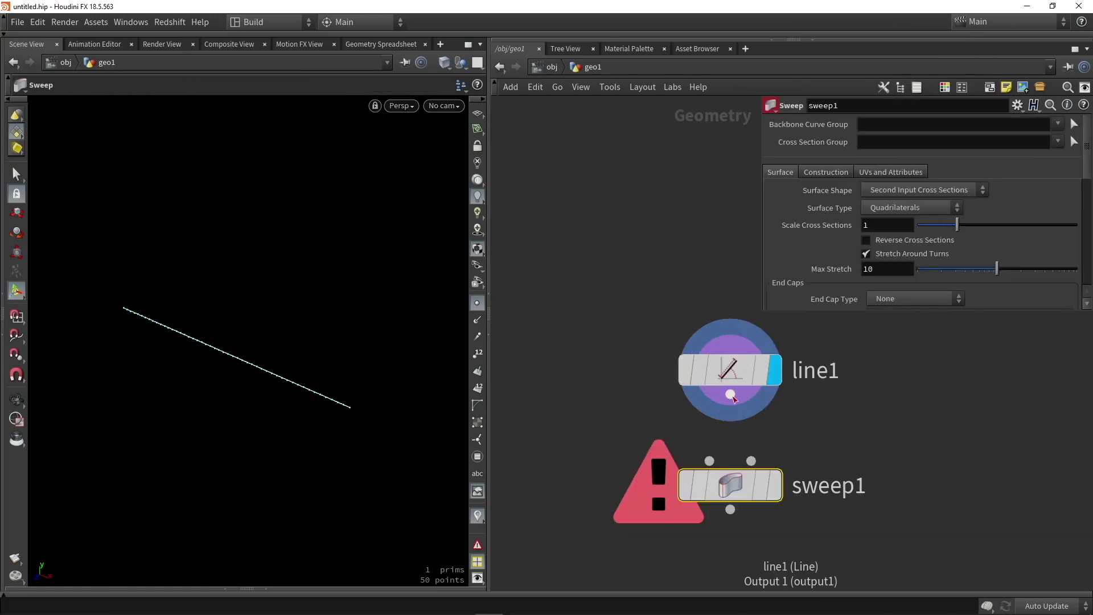
pyautogui.moveTo(730, 394); pyautogui.dragTo(733, 487)
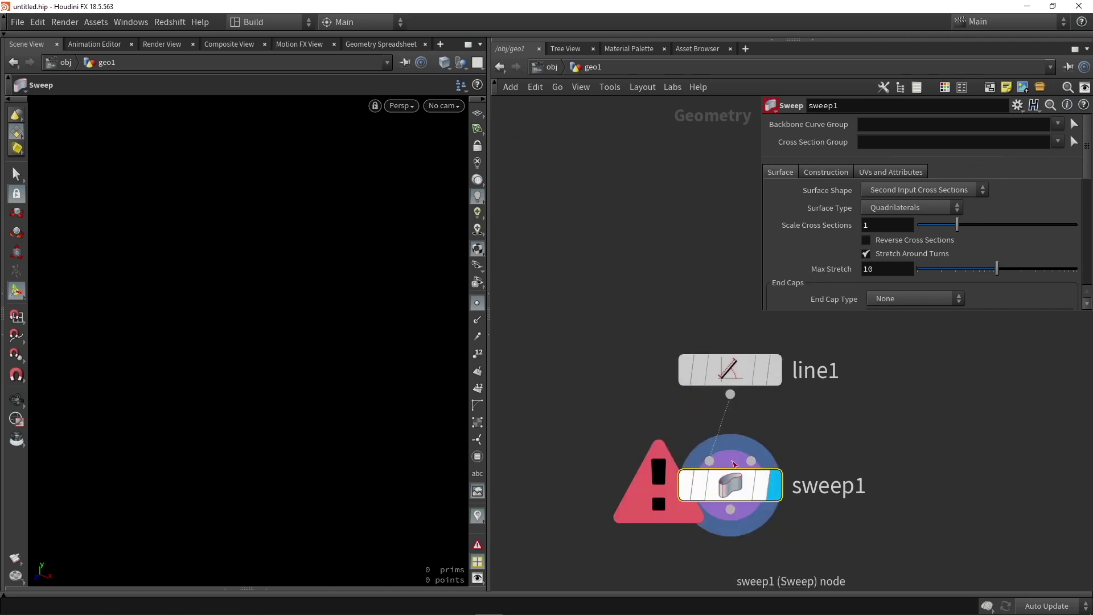
# Set the Sweep's Surface Shape to Round Tube and turn off point display
pyautogui.click(900, 191)
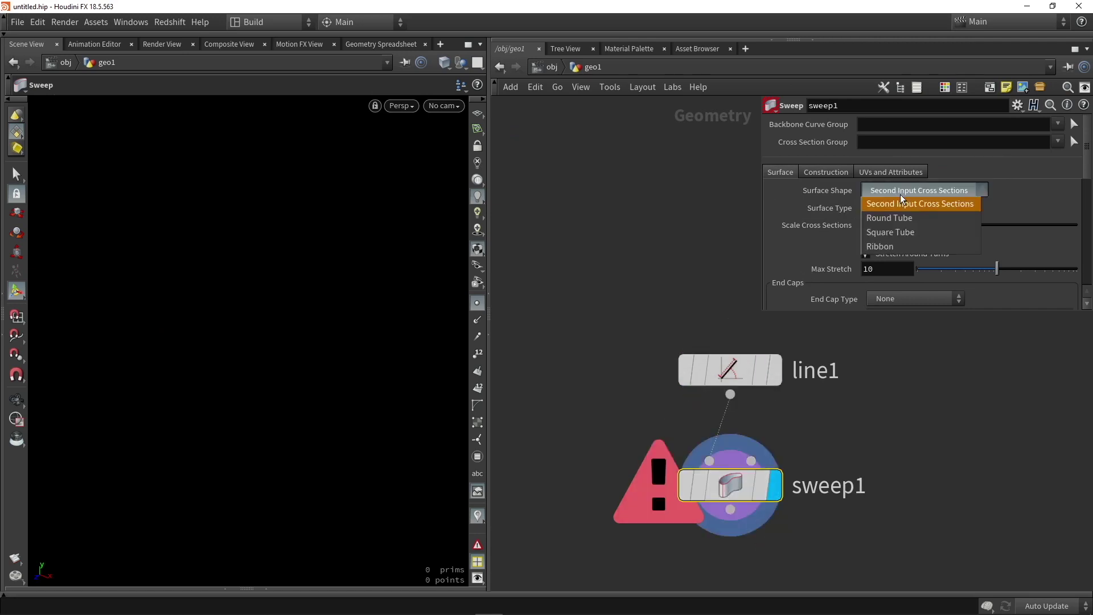
pyautogui.click(886, 220)
pyautogui.click(479, 303)
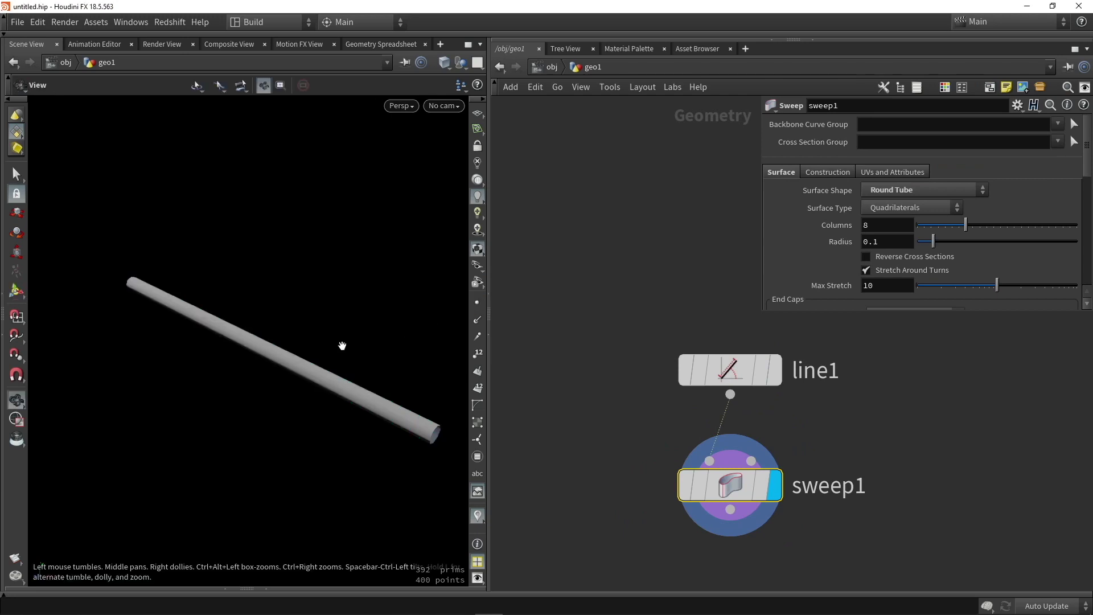
# Apply scale along the Sweep's curve and shape the ramp into a thin shaft starting at about 0.39, flaring near the end and tapering to a point
pyautogui.scroll(-3, 865, 222)
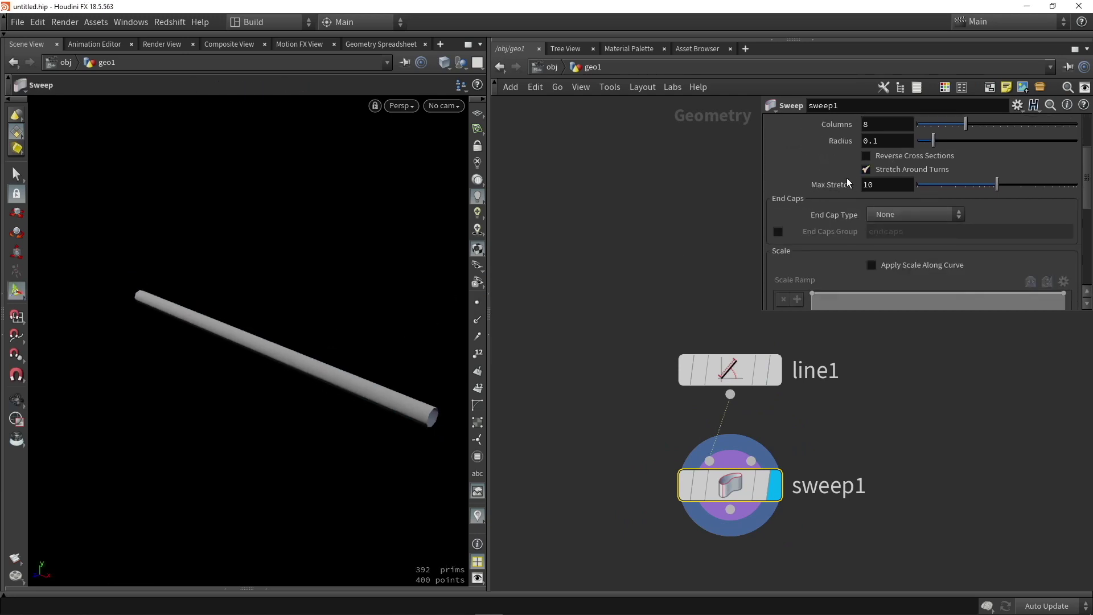
pyautogui.scroll(-3, 848, 204)
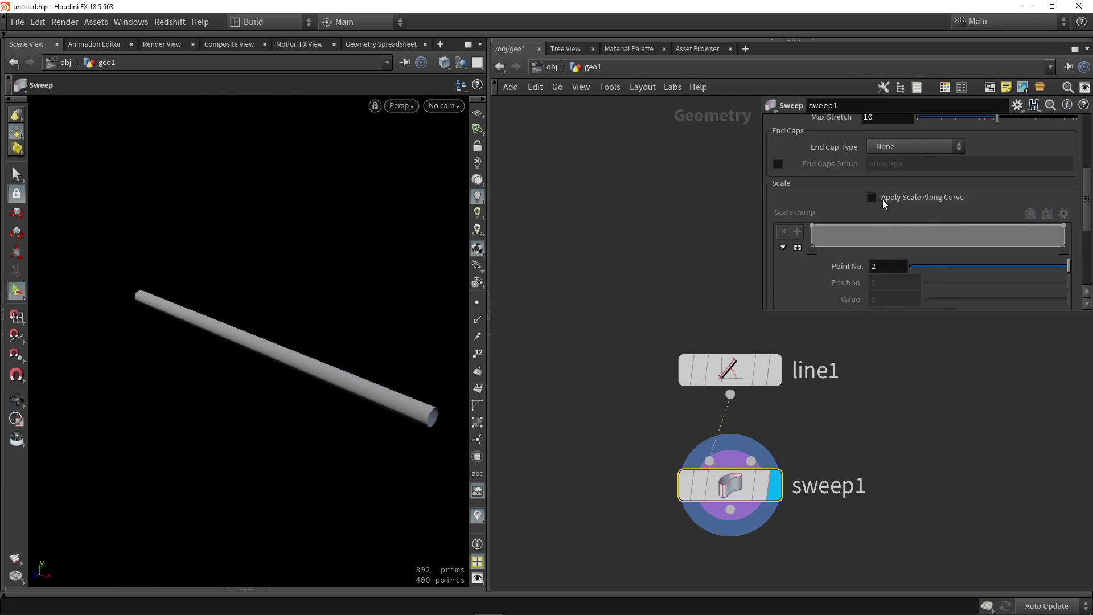
pyautogui.click(904, 197)
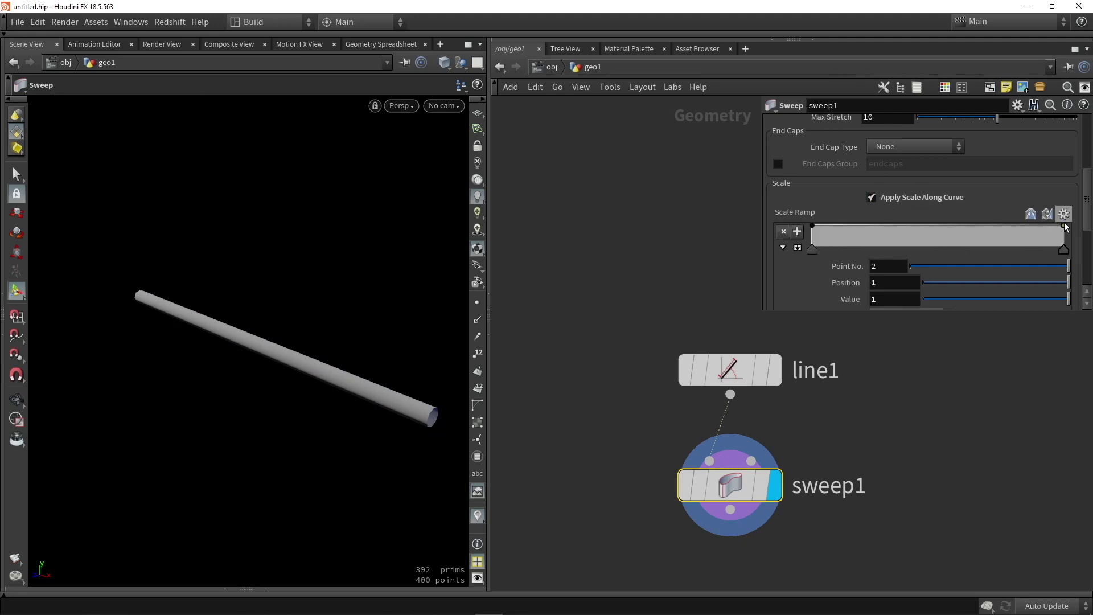
pyautogui.moveTo(1064, 226); pyautogui.dragTo(1000, 242)
pyautogui.moveTo(813, 231); pyautogui.dragTo(812, 238)
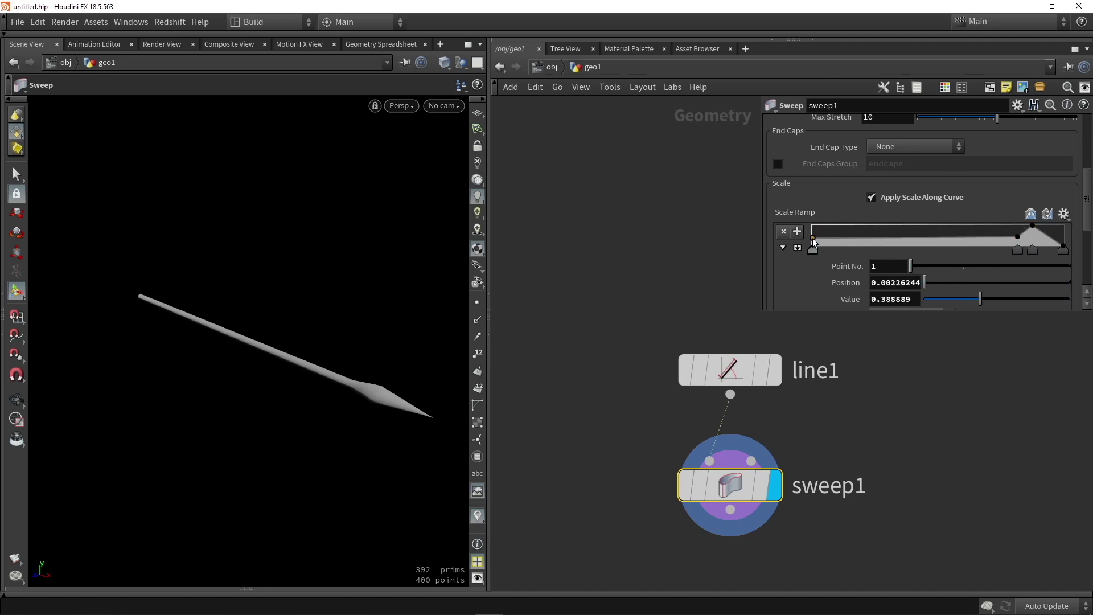
pyautogui.scroll(2, 928, 169)
pyautogui.scroll(1, 956, 165)
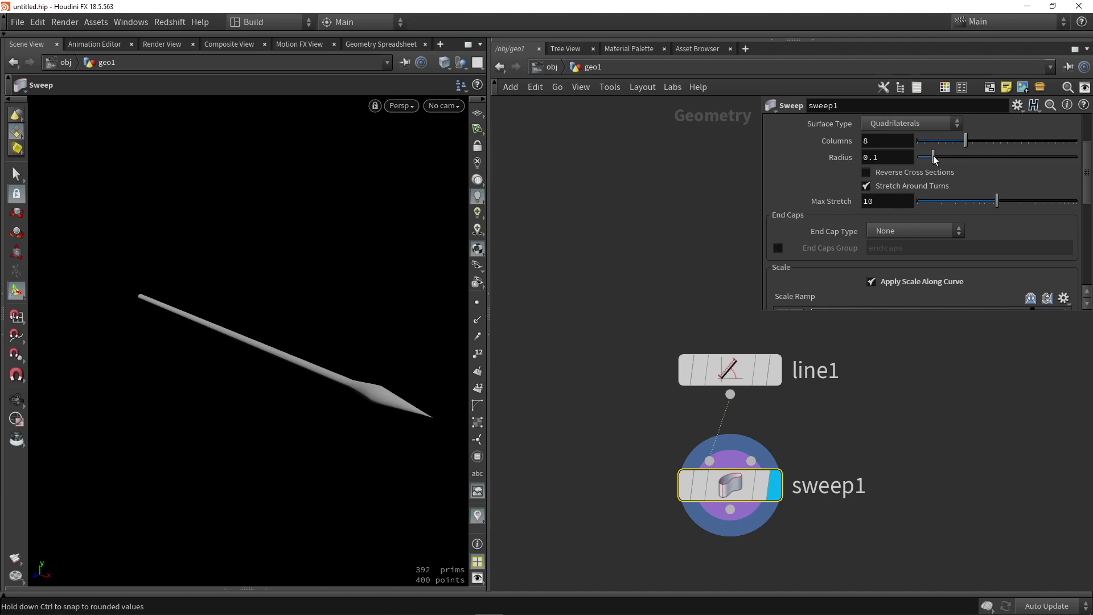
# Thicken the rod by setting the Sweep's Radius to about 0.618
pyautogui.moveTo(934, 156); pyautogui.dragTo(1016, 157)
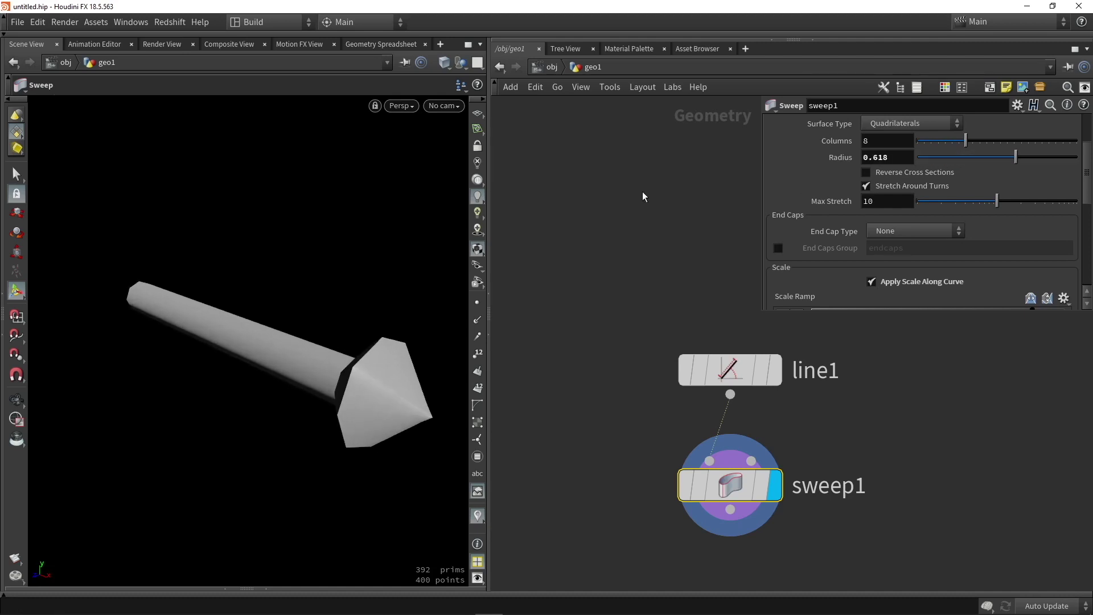
pyautogui.keyDown('alt'); pyautogui.moveTo(287, 273); pyautogui.dragTo(340, 232); pyautogui.keyUp('alt')
pyautogui.keyDown('alt'); pyautogui.moveTo(340, 231); pyautogui.dragTo(291, 251, button='middle'); pyautogui.keyUp('alt')
pyautogui.keyDown('alt'); pyautogui.moveTo(291, 251); pyautogui.dragTo(325, 279, button='right'); pyautogui.keyUp('alt')
pyautogui.keyDown('alt'); pyautogui.moveTo(324, 279); pyautogui.dragTo(296, 290); pyautogui.keyUp('alt')
# Select the last three points of the Sweep's scale ramp and set their interpolation to B-Spline
pyautogui.scroll(-2, 969, 238)
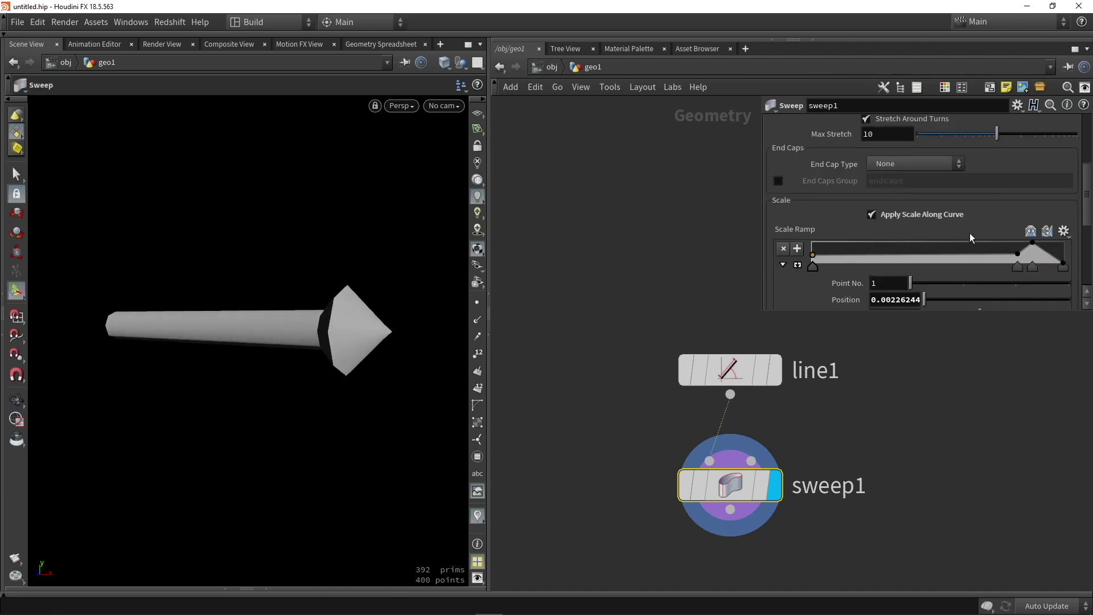
pyautogui.scroll(-1, 970, 235)
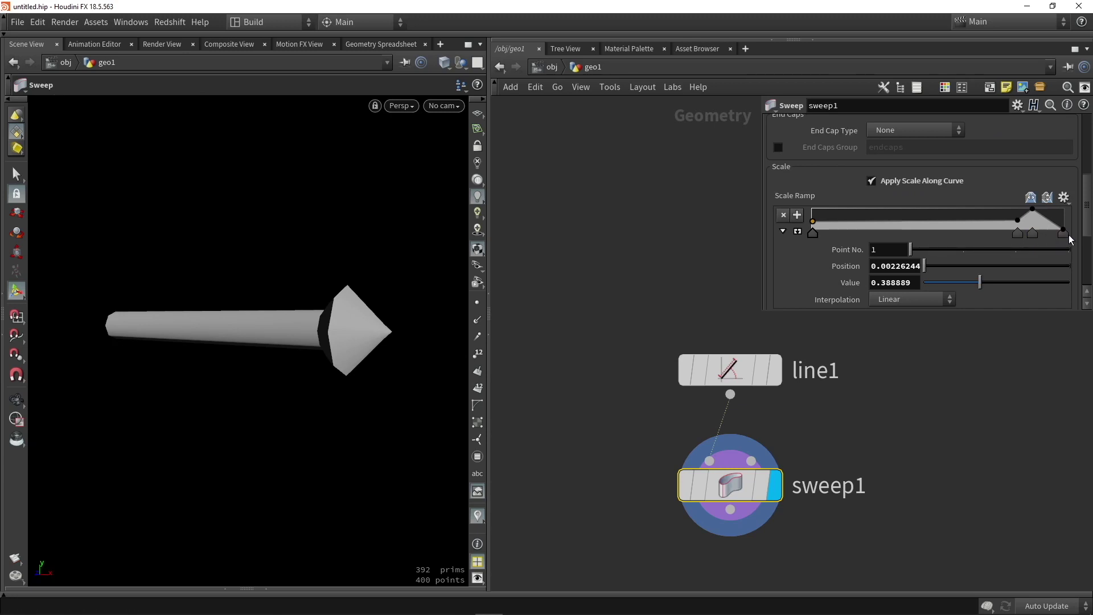
pyautogui.click(1020, 234)
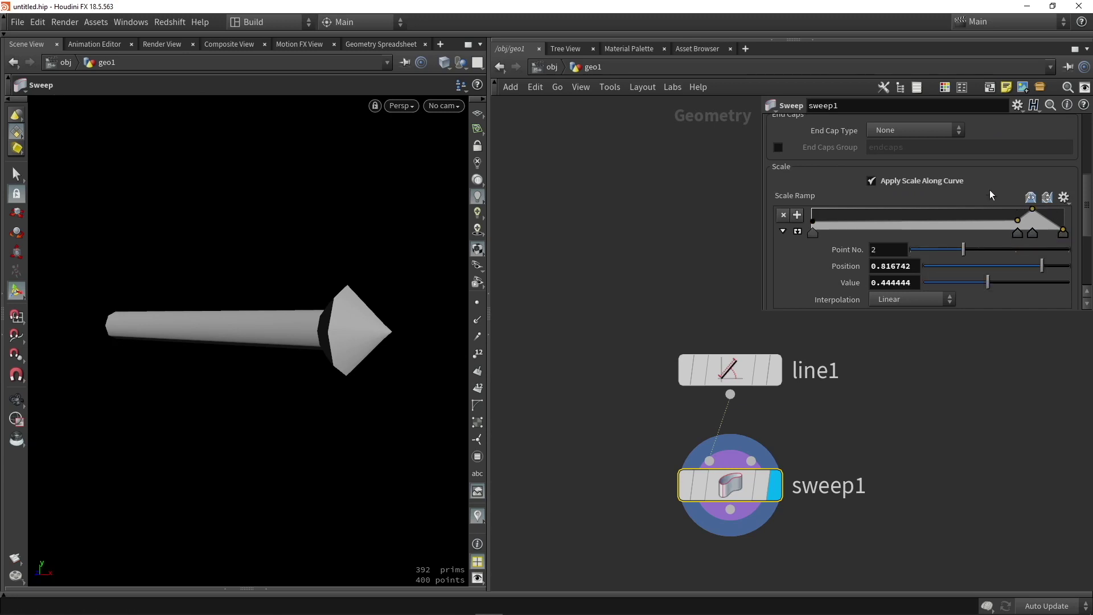
pyautogui.scroll(-1, 989, 189)
pyautogui.click(907, 269)
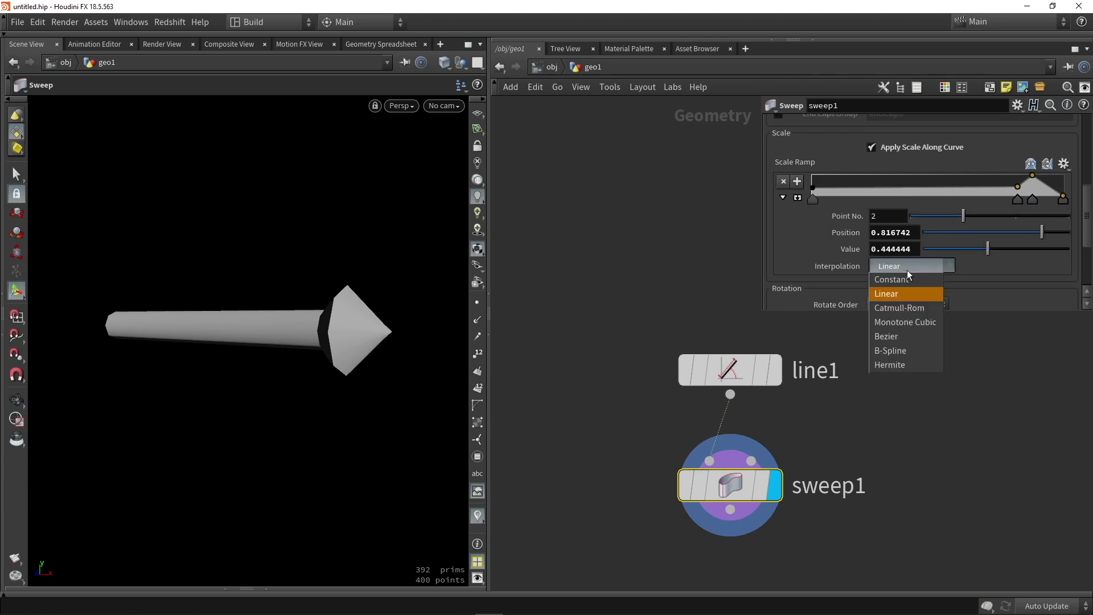
pyautogui.click(897, 351)
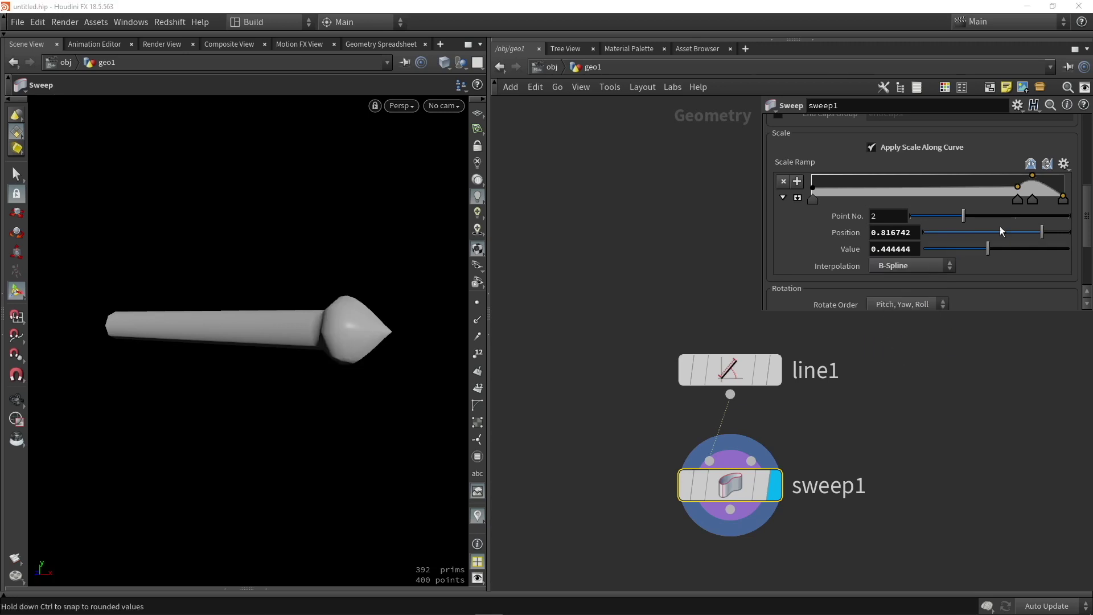
# Set the interpolation of the scale ramp's peak point to Linear
pyautogui.click(1033, 201)
pyautogui.press('Escape')
pyautogui.moveTo(346, 246); pyautogui.dragTo(355, 259)
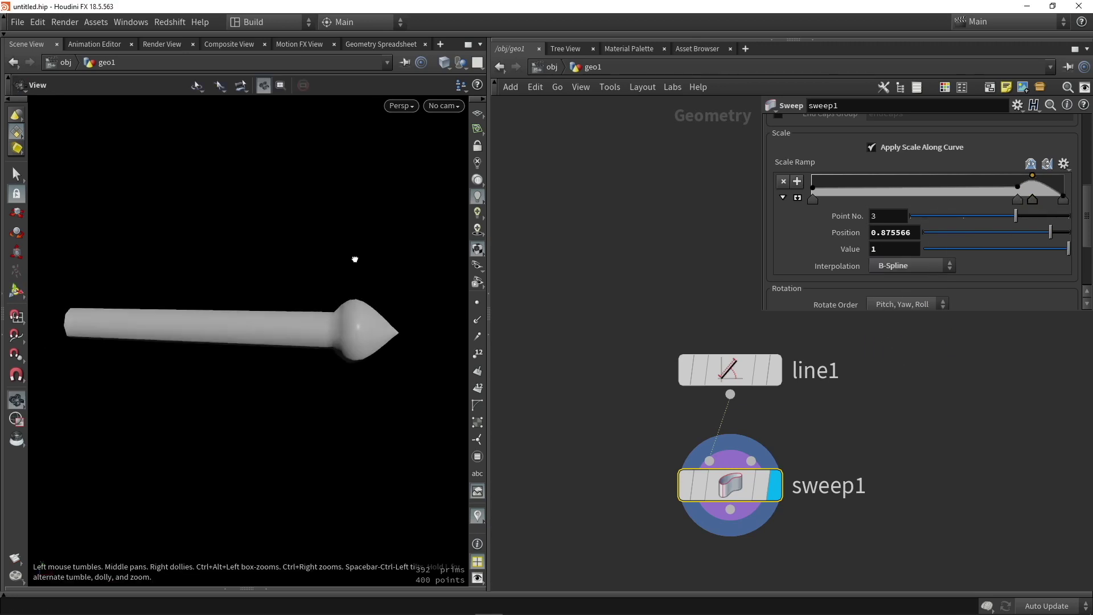
pyautogui.press('Return')
pyautogui.click(902, 269)
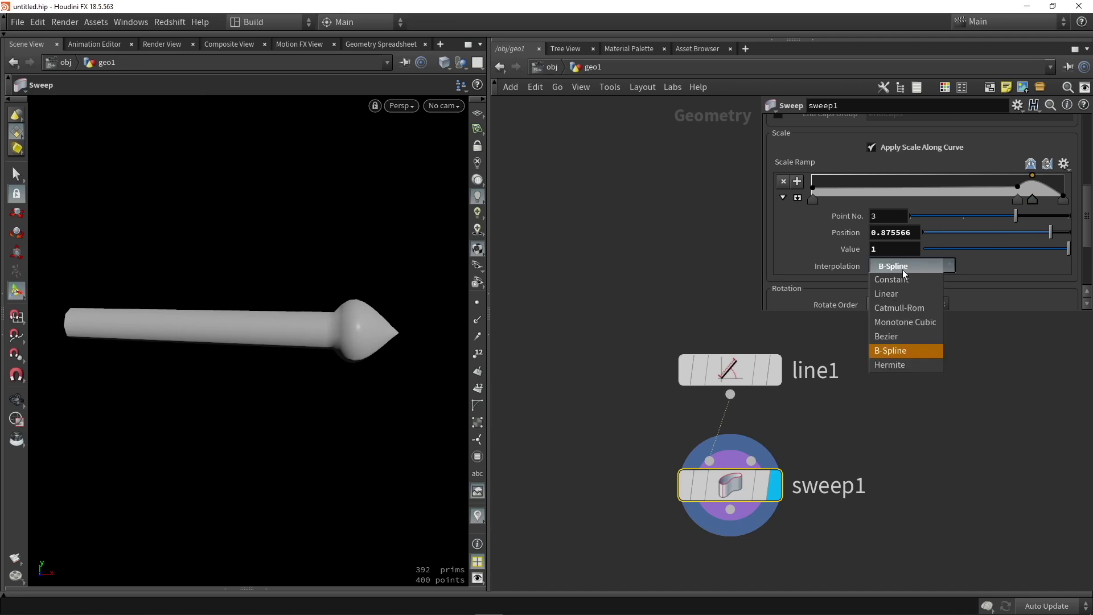
pyautogui.click(903, 282)
pyautogui.click(903, 272)
pyautogui.click(902, 292)
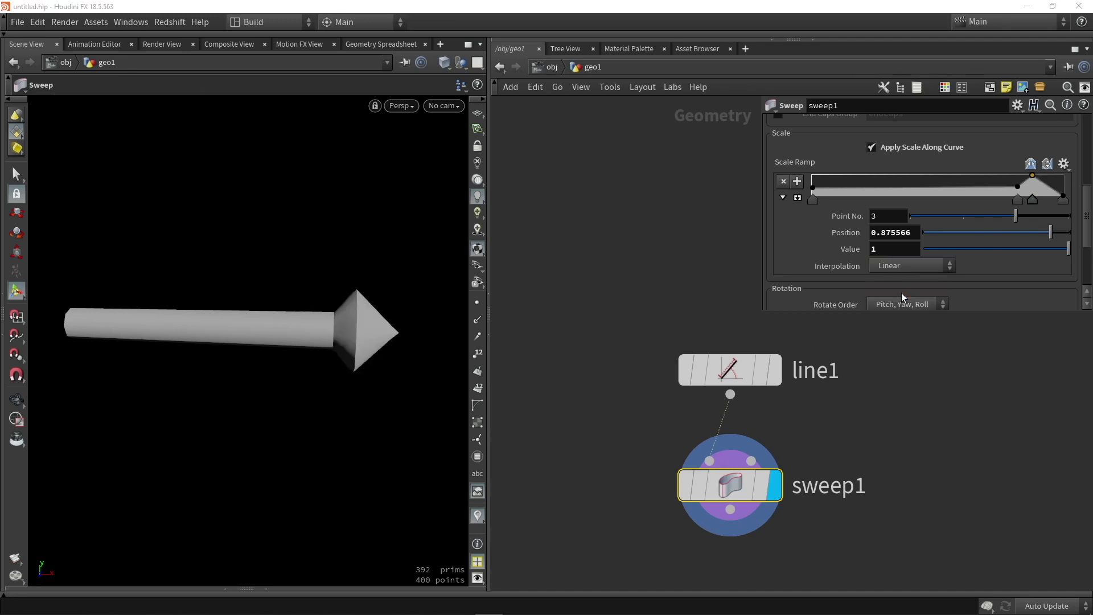
# Add a scale ramp point between the peak and the tip, at position about 0.93 and value about 0.36, with Bezier interpolation
pyautogui.click(1045, 194)
pyautogui.moveTo(1046, 197); pyautogui.dragTo(1046, 190)
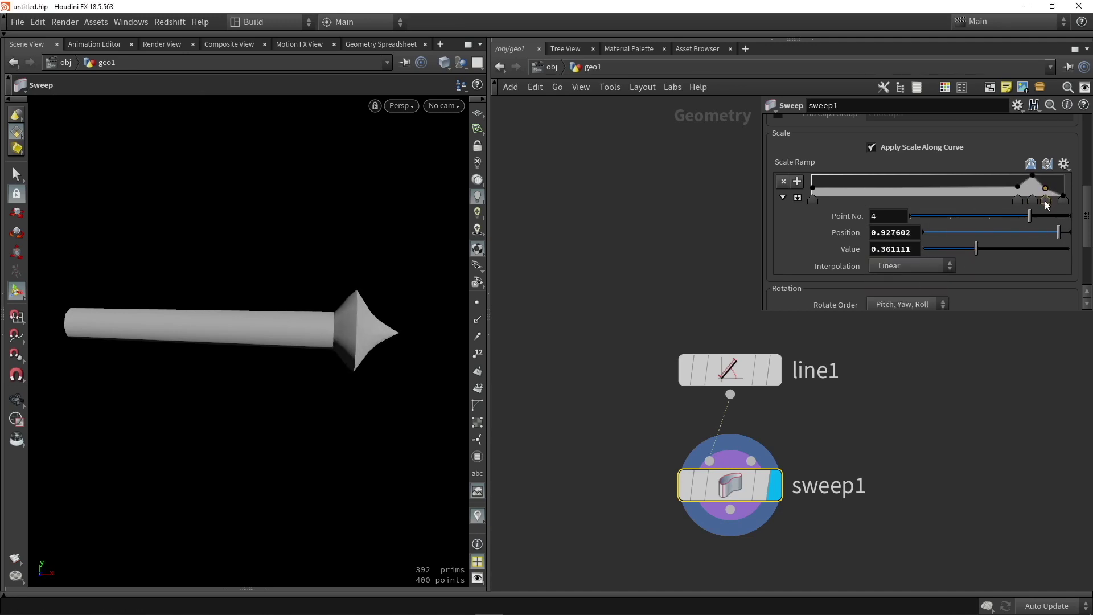
pyautogui.click(902, 268)
pyautogui.click(895, 336)
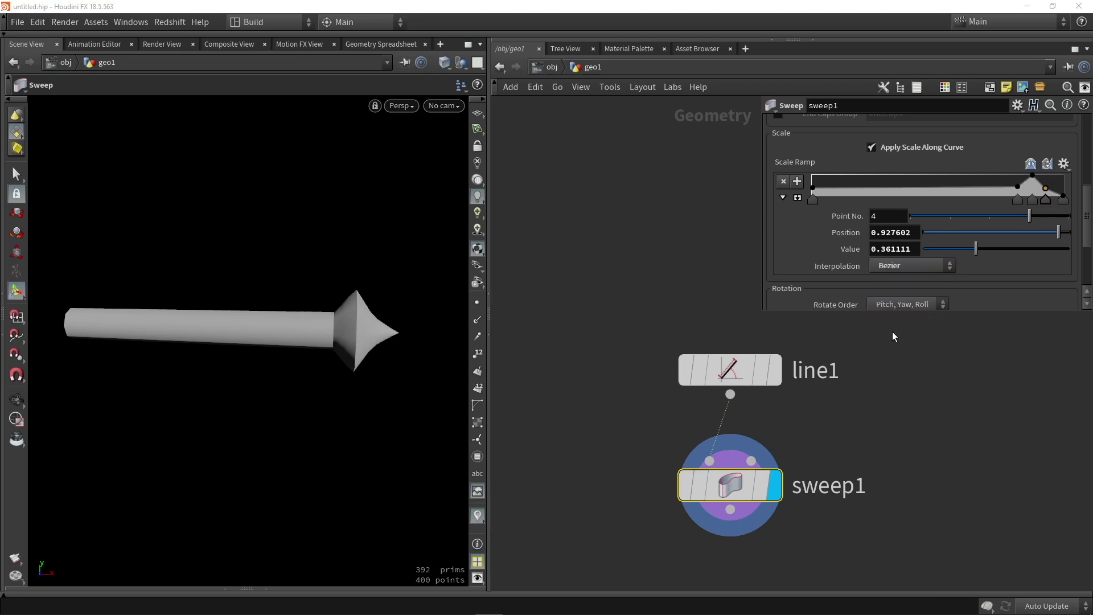
# Raise the Sweep's Columns to give the rod a rounder cross-section
pyautogui.scroll(5, 858, 155)
pyautogui.moveTo(966, 158); pyautogui.dragTo(1028, 158)
pyautogui.press('Escape')
pyautogui.moveTo(303, 251); pyautogui.dragTo(402, 263)
# Add a scale ramp point on the shaft at position about 0.24 and move the peak point to about 0.857
pyautogui.press('Return')
pyautogui.scroll(-3, 894, 200)
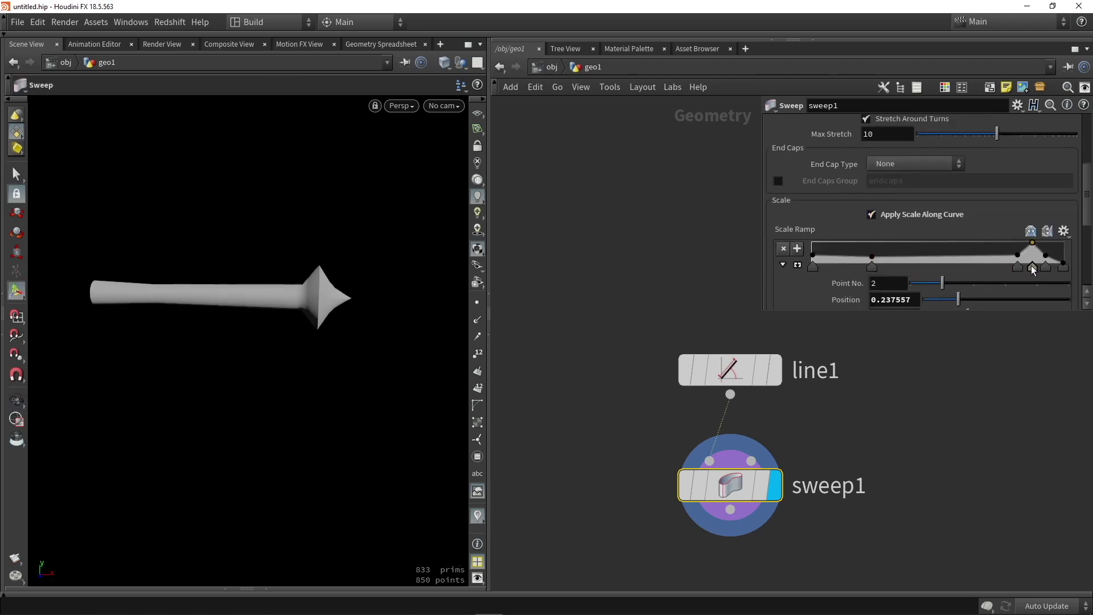
pyautogui.moveTo(1033, 270); pyautogui.dragTo(1030, 271)
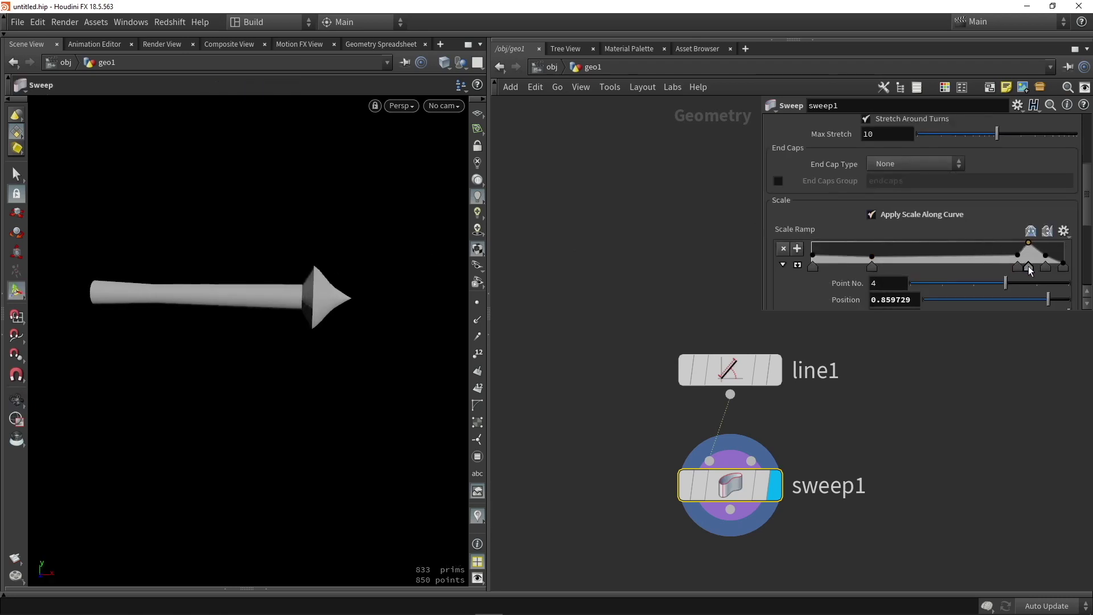
# Show the rod in wireframe to examine its edge density
pyautogui.press('Escape')
pyautogui.press('w')
pyautogui.moveTo(286, 293); pyautogui.dragTo(357, 309)
pyautogui.press('Return')
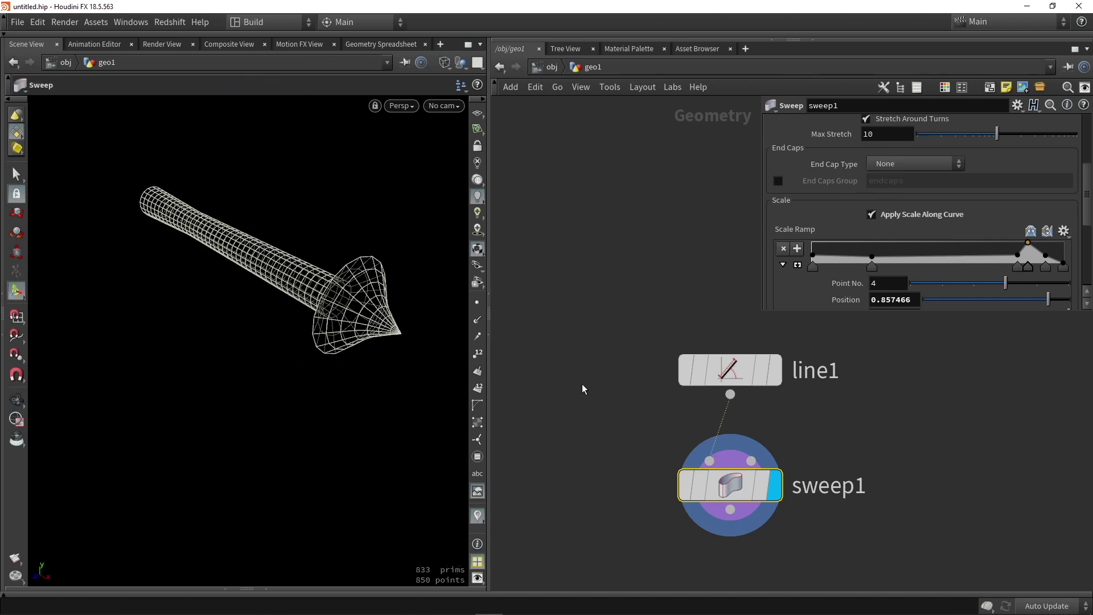
# Add a Labs Dissolve Flat Edges node below sweep1, feed the sweep into it and display it
pyautogui.moveTo(582, 388); pyautogui.dragTo(559, 231, button='middle')
pyautogui.press('Tab')
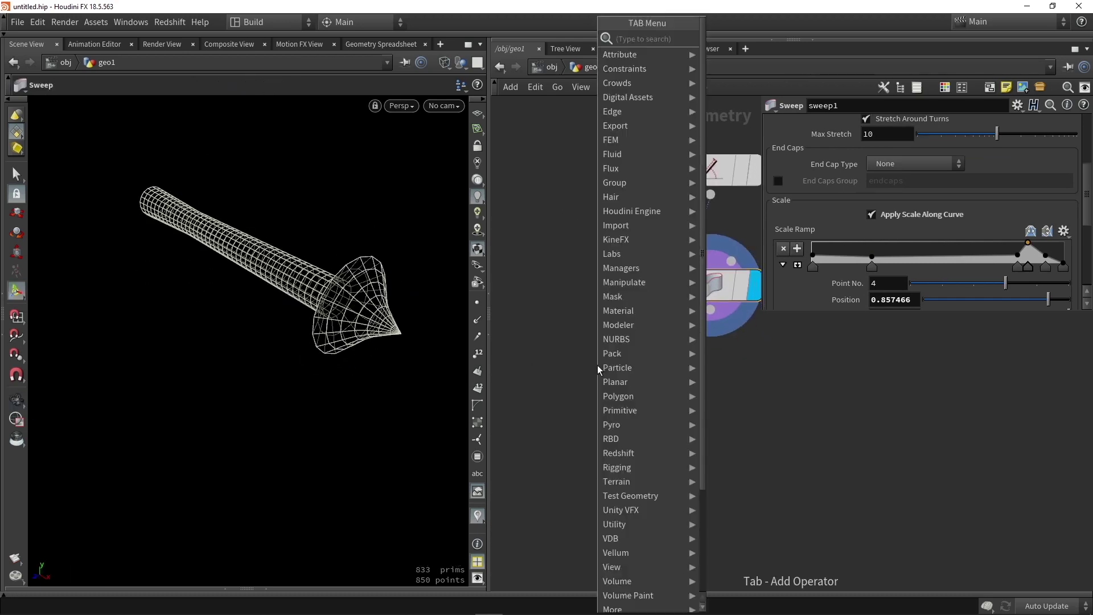
pyautogui.write('fla')
pyautogui.press('Return')
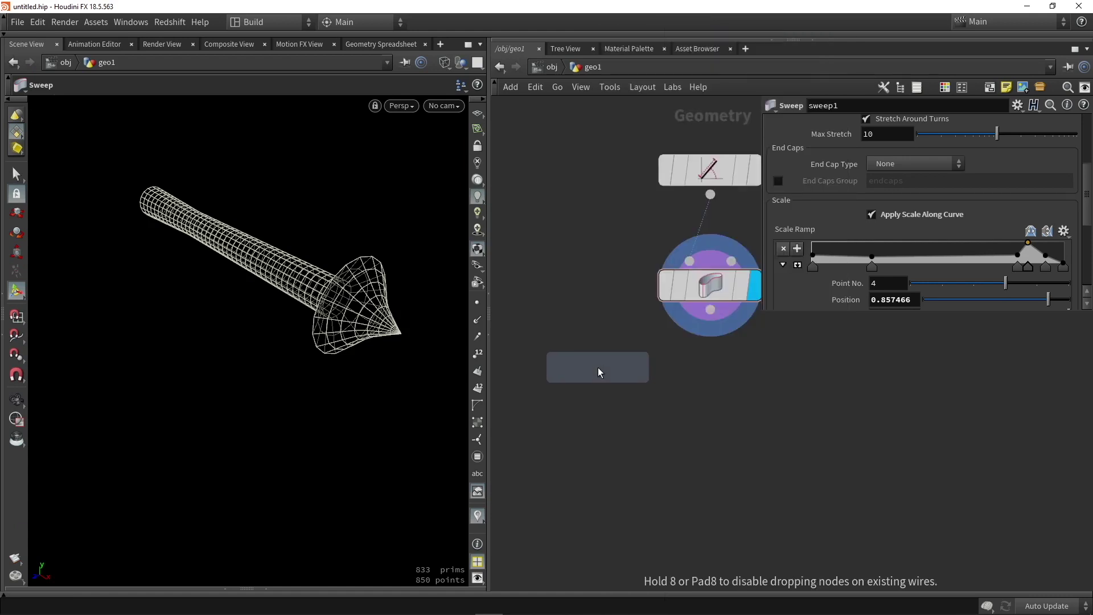
pyautogui.click(598, 367)
pyautogui.moveTo(598, 343); pyautogui.dragTo(727, 373)
pyautogui.click(647, 369)
# Inspect the reduced mesh in wireframe and return the viewport to shaded display
pyautogui.moveTo(276, 333)
pyautogui.keyDown('alt'); pyautogui.mouseDown()
pyautogui.moveTo(308, 338)
pyautogui.moveTo(244, 325)
pyautogui.moveTo(290, 293)
pyautogui.moveTo(371, 276)
pyautogui.moveTo(254, 278)
pyautogui.moveTo(195, 332)
pyautogui.moveTo(271, 307)
pyautogui.moveTo(215, 276)
pyautogui.moveTo(245, 267)
pyautogui.mouseUp(); pyautogui.keyUp('alt')
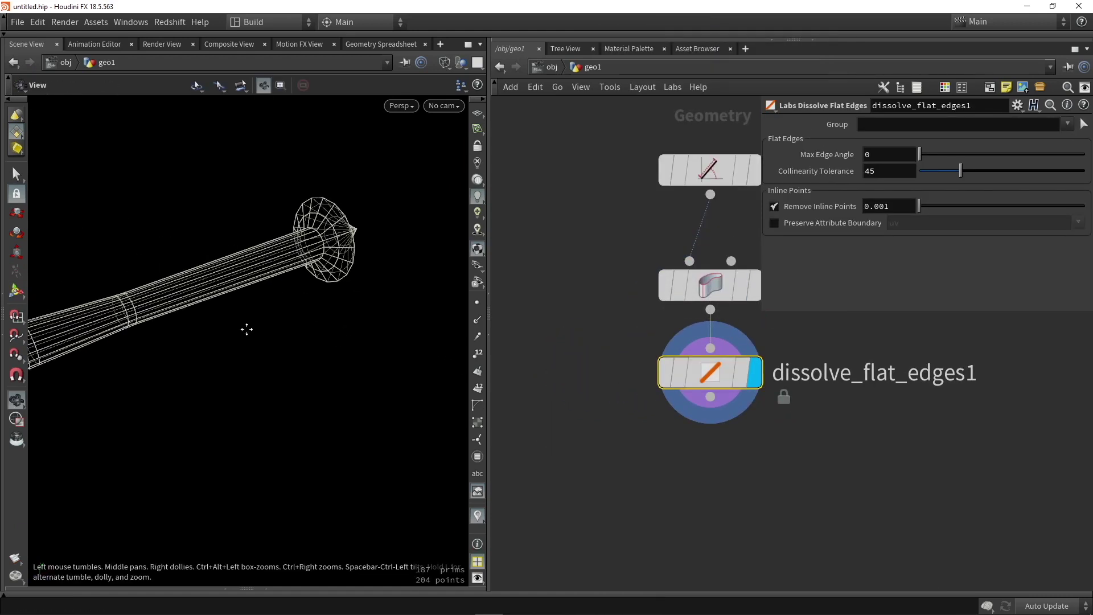
pyautogui.scroll(-2, 617, 432)
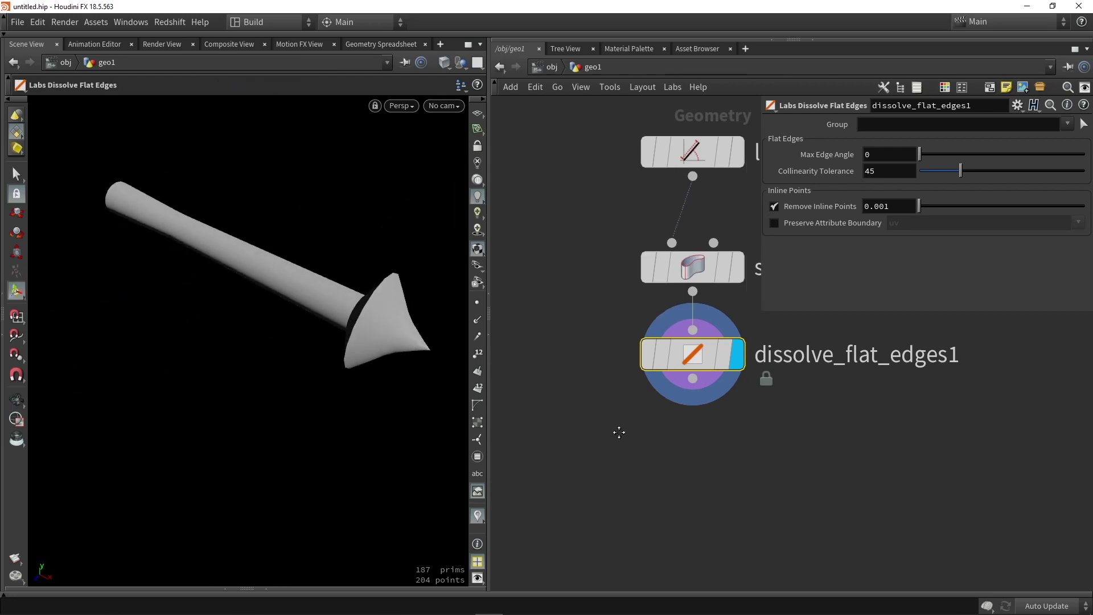
pyautogui.press('w')
pyautogui.press('w')
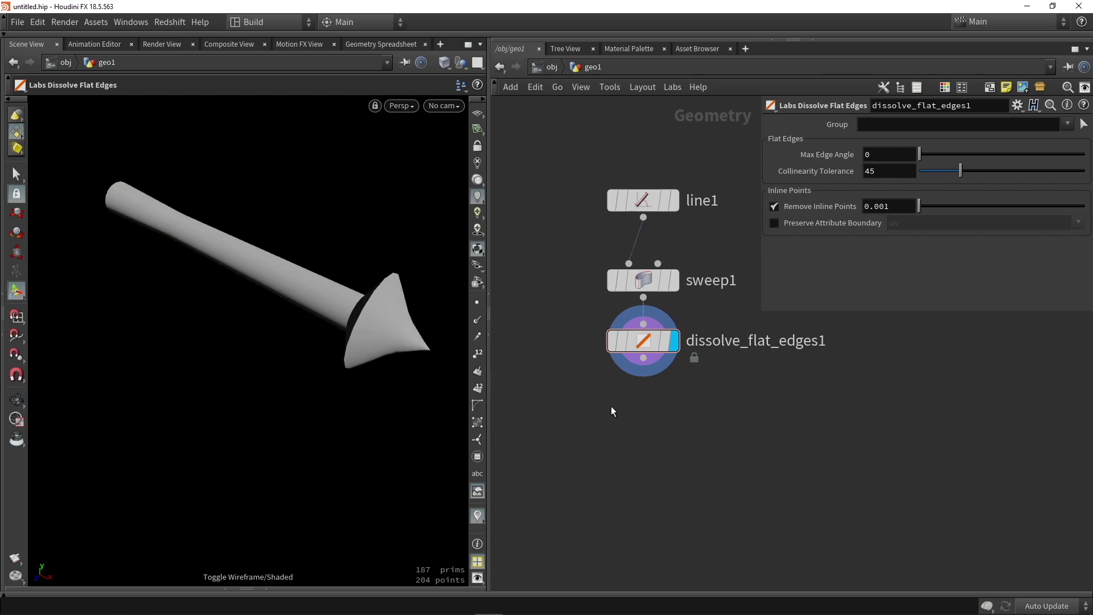
# Copy the color_gradient1 node from the base's node network
pyautogui.moveTo(643, 425); pyautogui.dragTo(659, 402, button='middle')
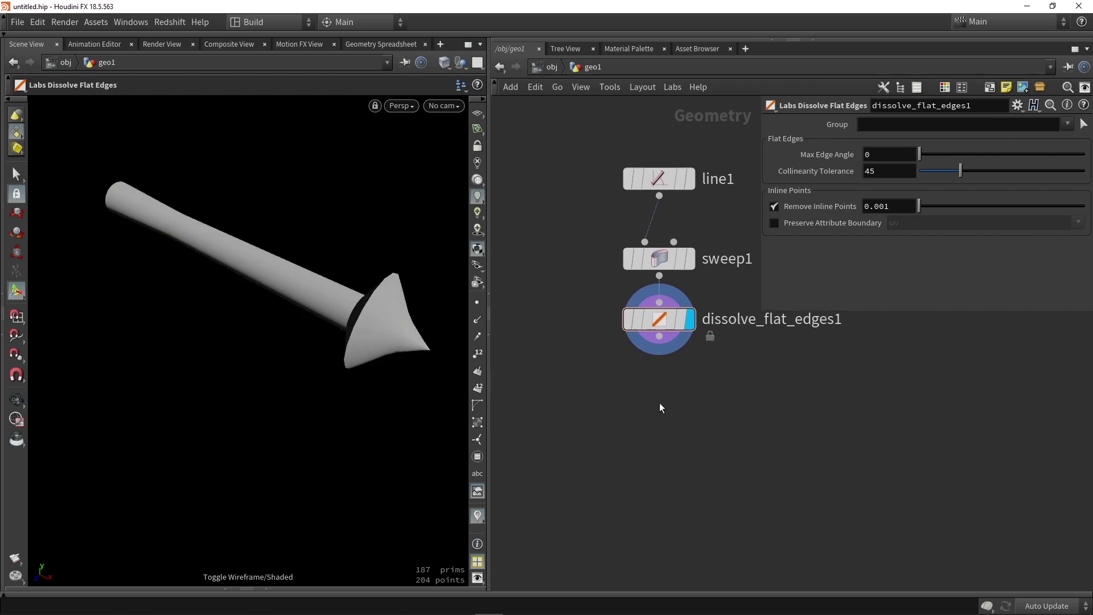
pyautogui.press('Tab')
pyautogui.press('Escape')
pyautogui.scroll(-3, 625, 424)
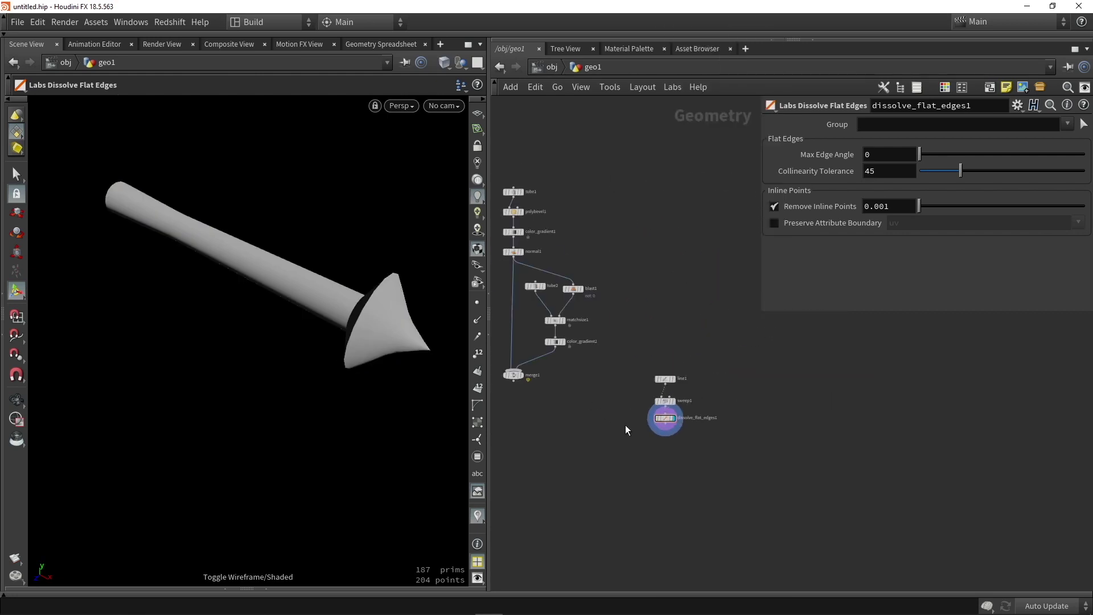
pyautogui.moveTo(625, 424); pyautogui.dragTo(736, 417, button='middle')
pyautogui.scroll(3, 664, 263)
pyautogui.click(669, 245)
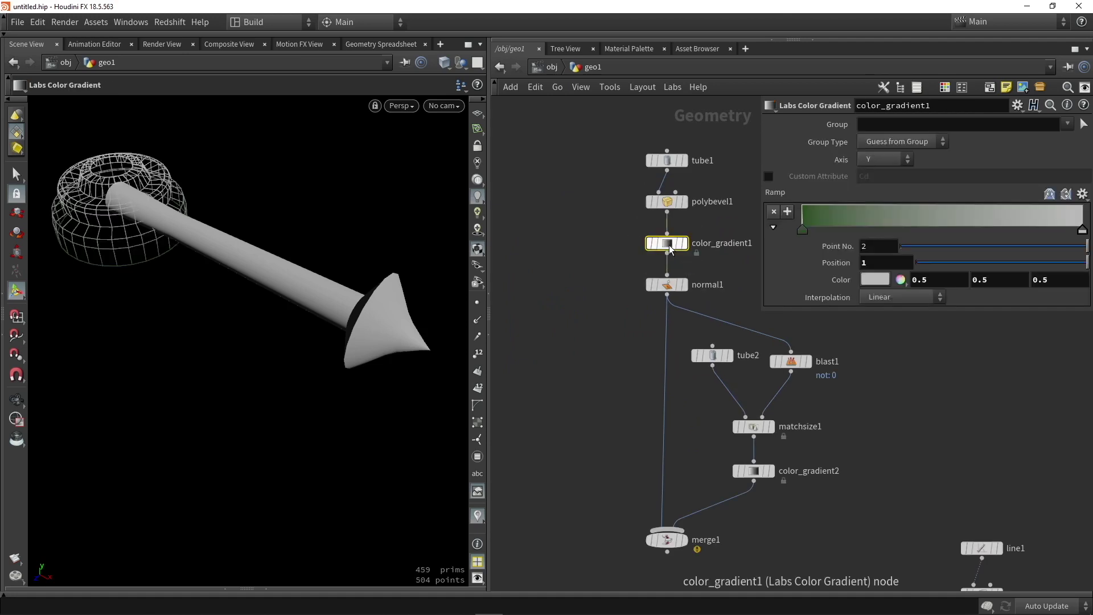
pyautogui.hotkey('ctrl', 'c')
# Paste the color gradient node below dissolve_flat_edges1, connect the two nodes and display the gradient
pyautogui.moveTo(619, 430); pyautogui.dragTo(550, 294, button='middle')
pyautogui.scroll(-3, 550, 294)
pyautogui.moveTo(732, 401); pyautogui.dragTo(617, 360, button='middle')
pyautogui.scroll(3, 630, 393)
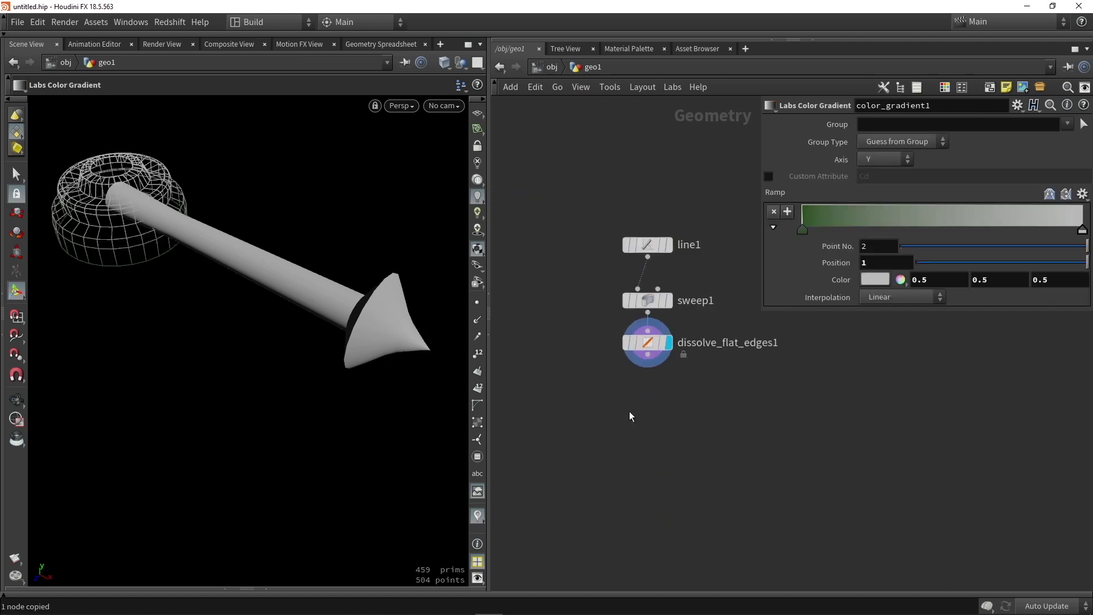
pyautogui.hotkey('ctrl', 'v')
pyautogui.moveTo(648, 354); pyautogui.dragTo(650, 396)
pyautogui.press('r')
pyautogui.press('Escape')
pyautogui.moveTo(194, 353); pyautogui.dragTo(196, 297)
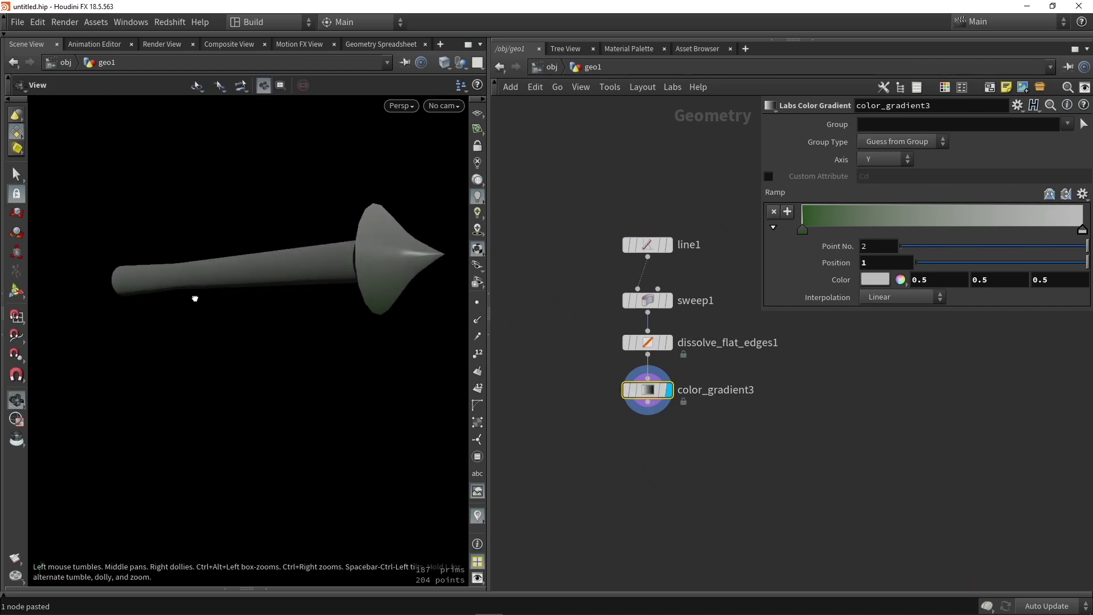
# Move the sweep, dissolve and gradient nodes to one side of line1 and align them in a column
pyautogui.moveTo(610, 462); pyautogui.dragTo(597, 410, button='middle')
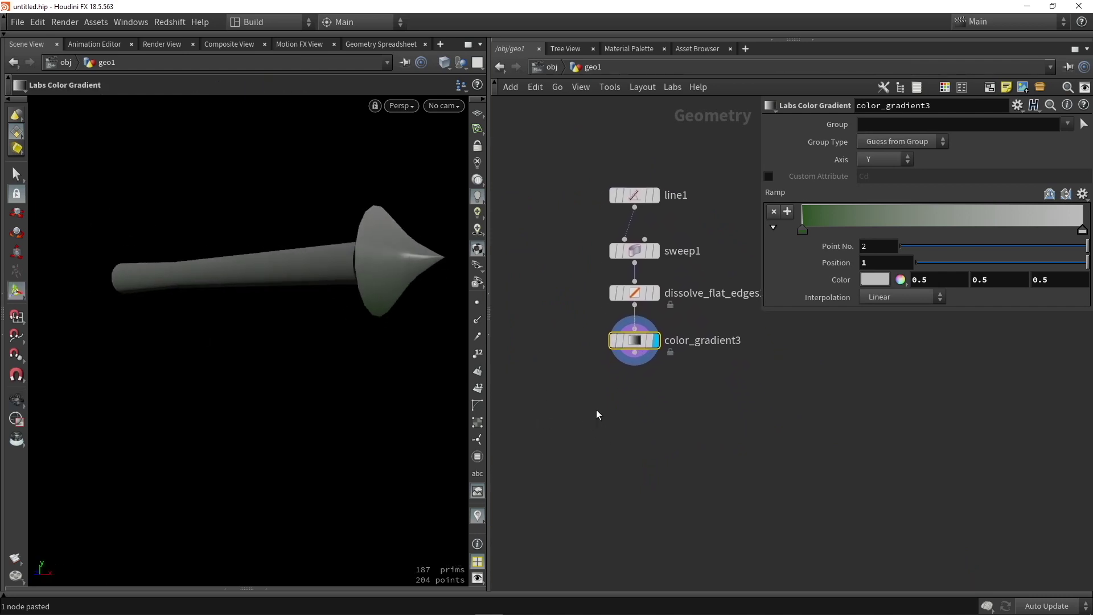
pyautogui.click(597, 410)
pyautogui.moveTo(665, 362); pyautogui.dragTo(549, 282)
pyautogui.press('l')
pyautogui.click(688, 315)
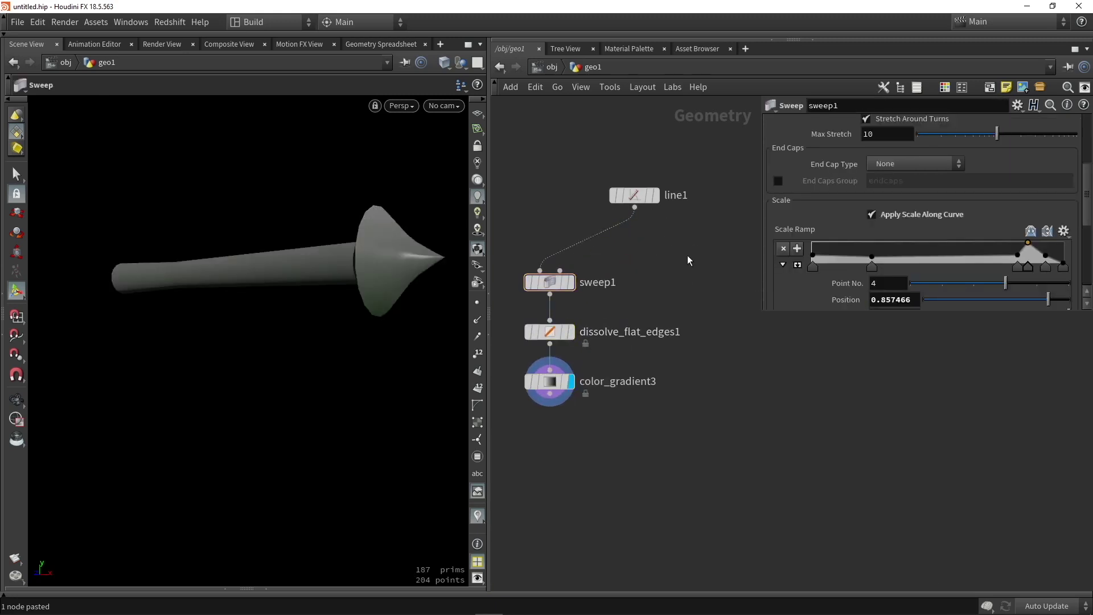
# Add a Transform node as a second branch below line1, feed the line into it and display it
pyautogui.press('Tab')
pyautogui.write('tra')
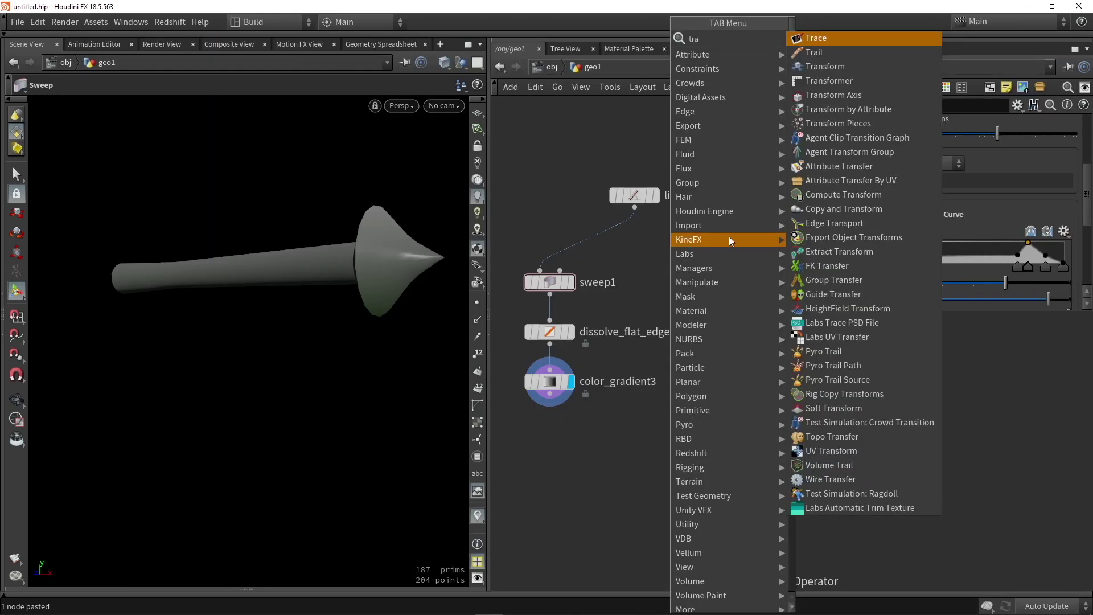
pyautogui.click(830, 66)
pyautogui.click(689, 282)
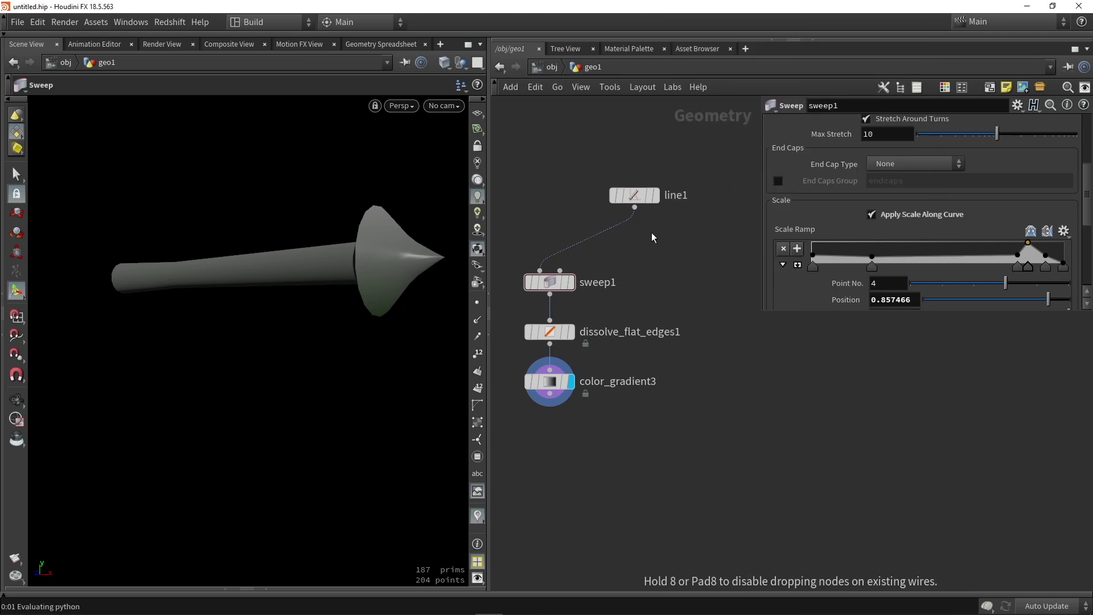
pyautogui.moveTo(634, 209); pyautogui.dragTo(689, 271)
pyautogui.click(708, 281)
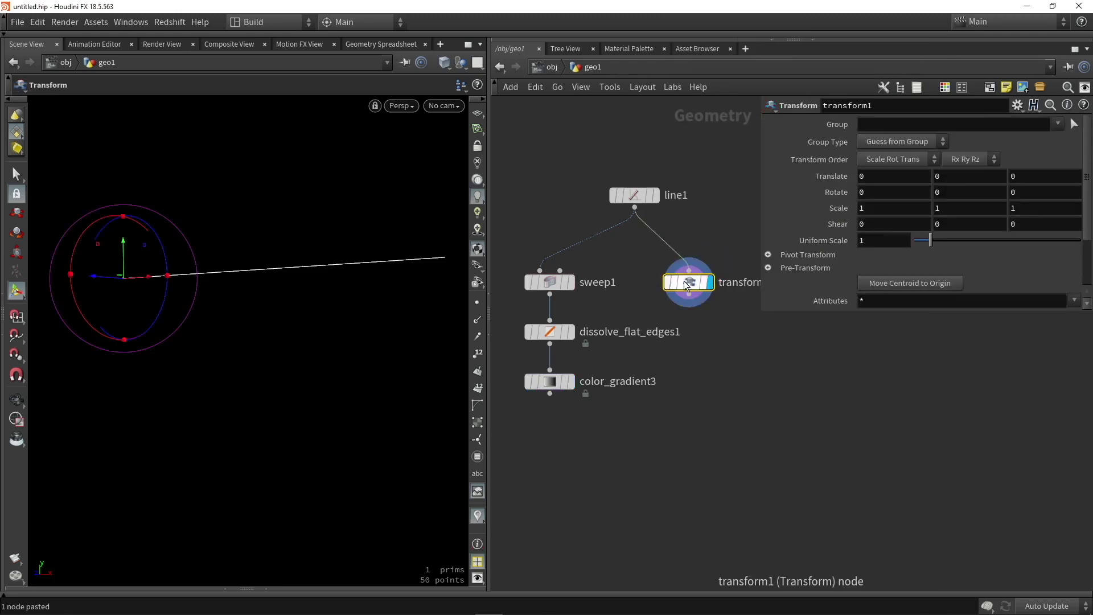
# Set the X pivot translate of transform1 to the expression centroid(0,D_X)
pyautogui.press('Escape')
pyautogui.moveTo(312, 304); pyautogui.dragTo(292, 320)
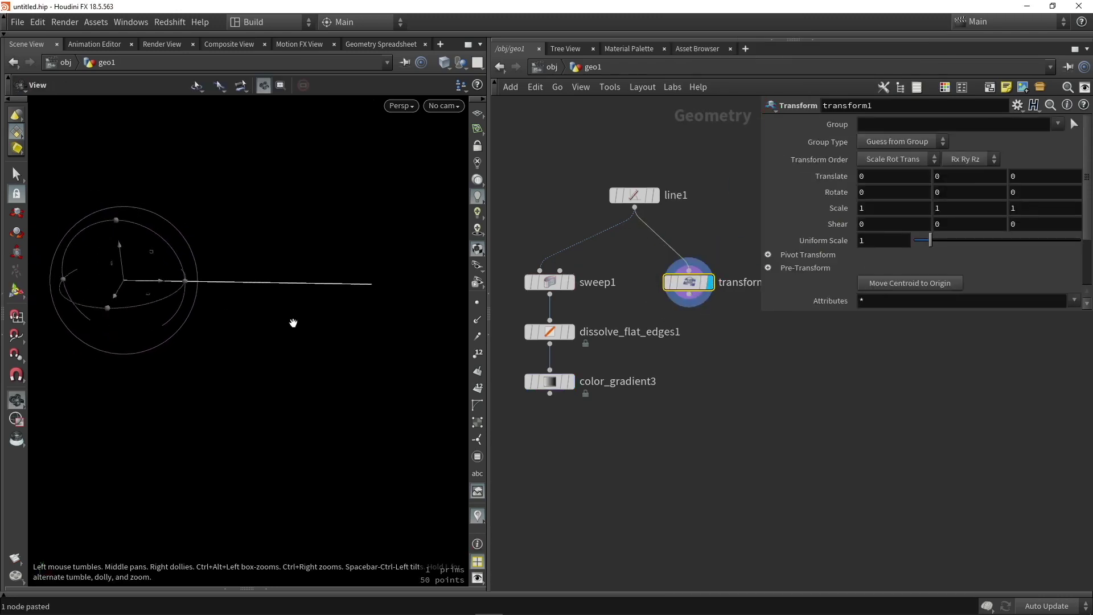
pyautogui.press('Return')
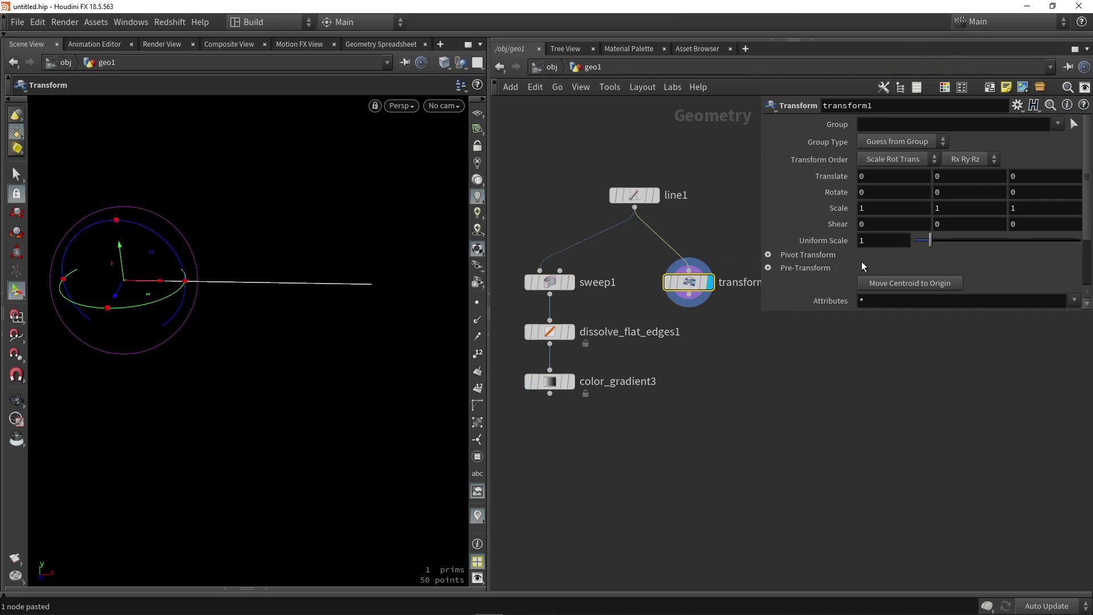
pyautogui.click(768, 255)
pyautogui.scroll(-1, 892, 275)
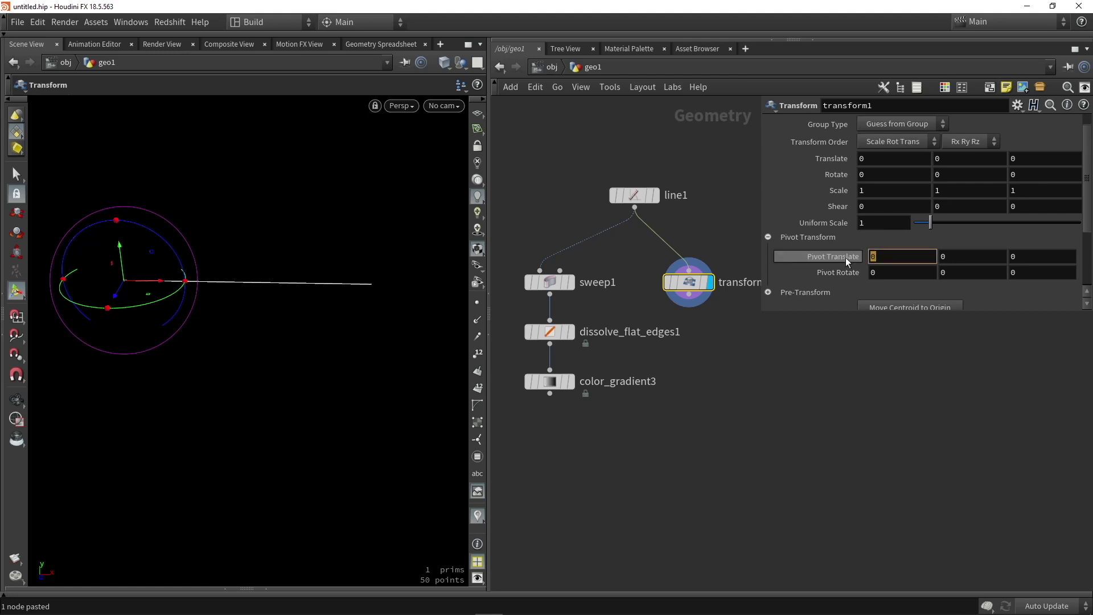
pyautogui.click(859, 259)
pyautogui.write('cen')
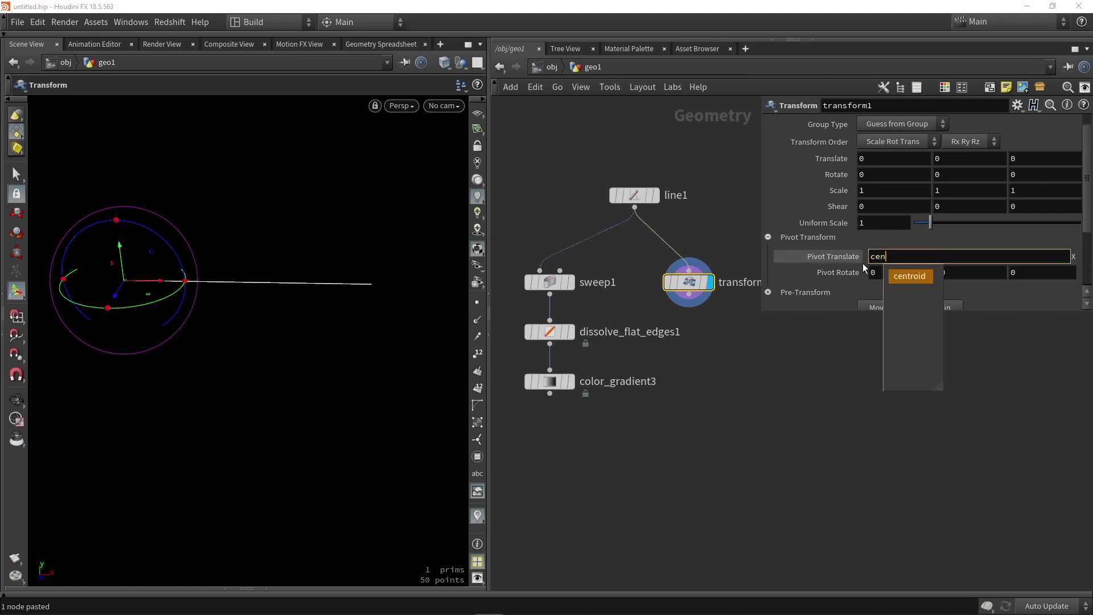
pyautogui.press('Tab')
pyautogui.write('(')
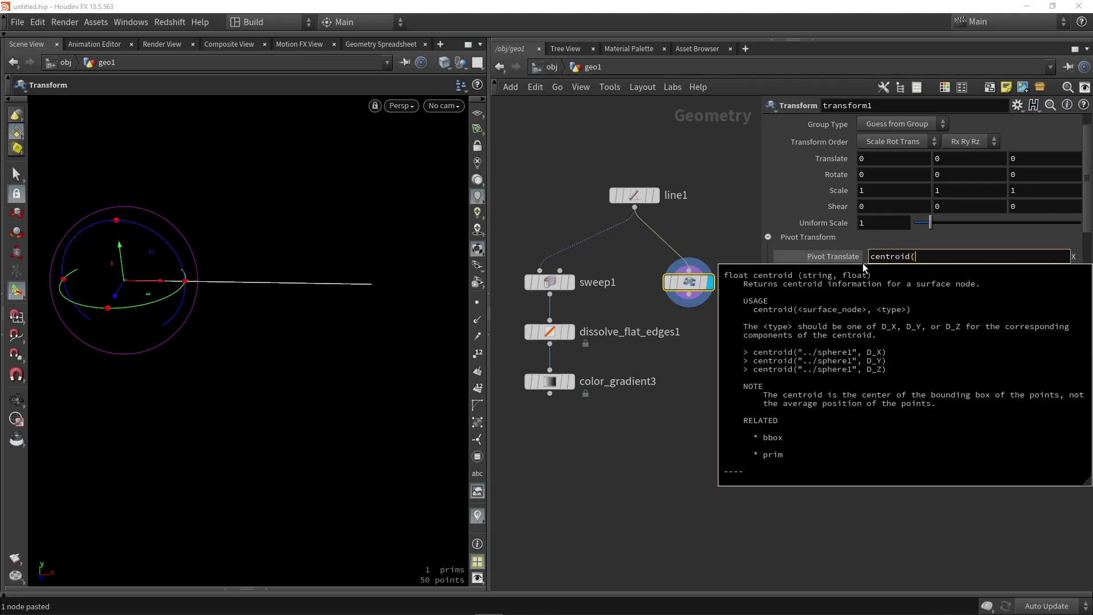
pyautogui.write('0,D_X')
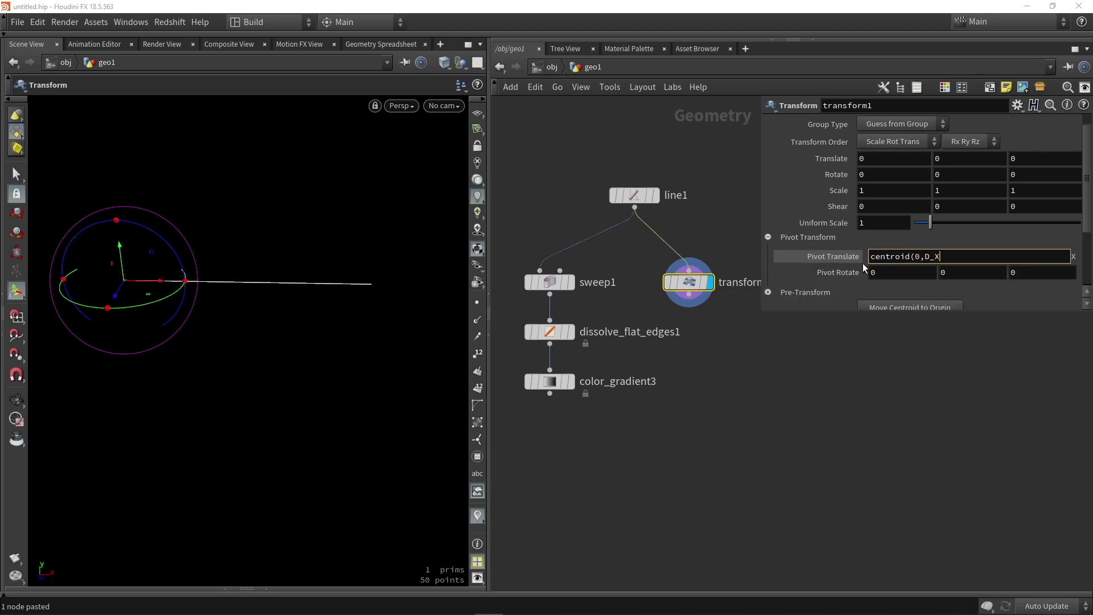
pyautogui.write(')')
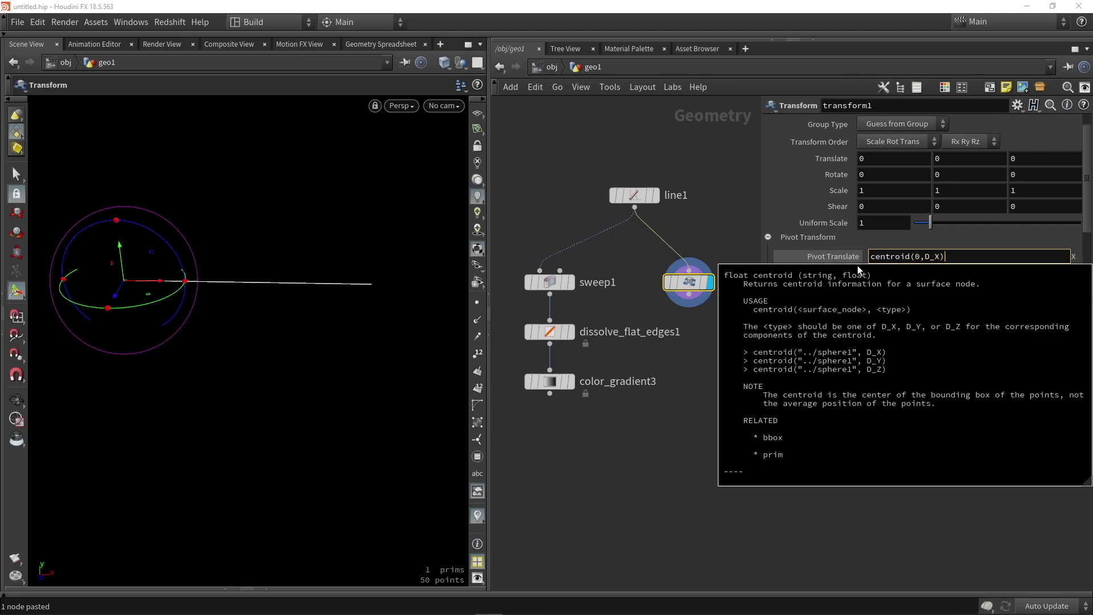
pyautogui.press('Return')
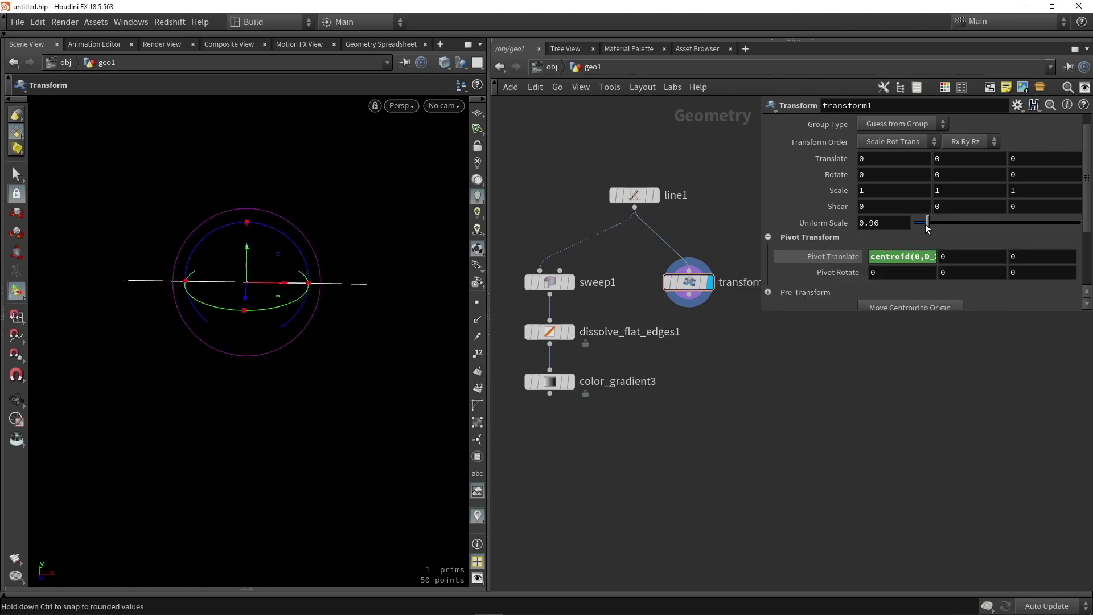
# Reduce the uniform scale of transform1 to 0.38 to shorten the line around its center
pyautogui.moveTo(927, 227)
pyautogui.mouseDown()
pyautogui.moveTo(938, 227)
pyautogui.moveTo(925, 227)
pyautogui.mouseUp()
pyautogui.keyDown('alt'); pyautogui.moveTo(249, 281); pyautogui.dragTo(214, 285); pyautogui.keyUp('alt')
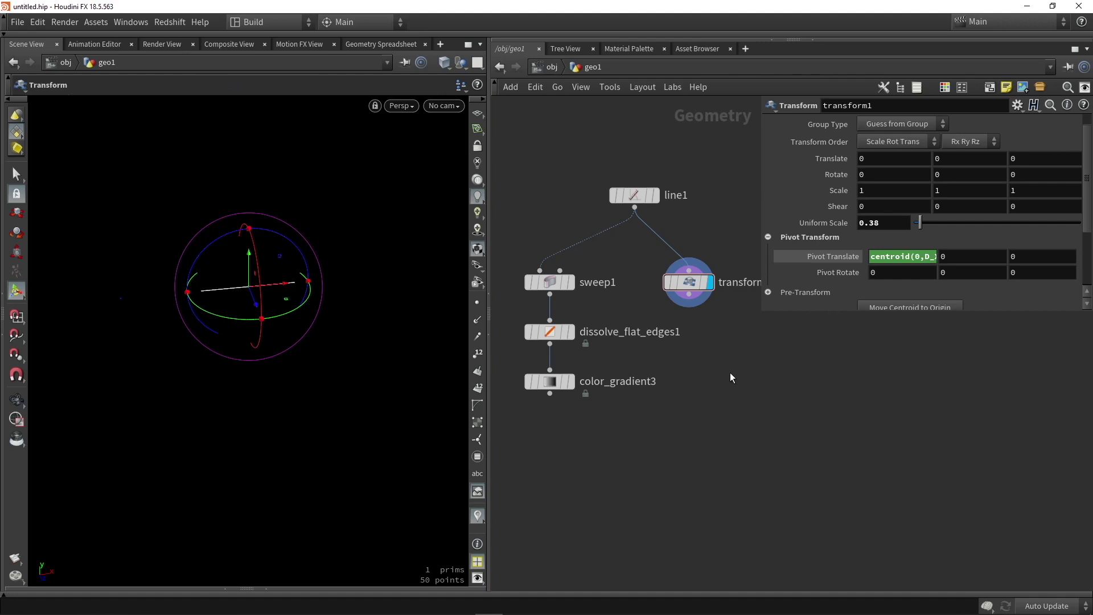
pyautogui.keyDown('alt'); pyautogui.moveTo(278, 287); pyautogui.dragTo(264, 285); pyautogui.keyUp('alt')
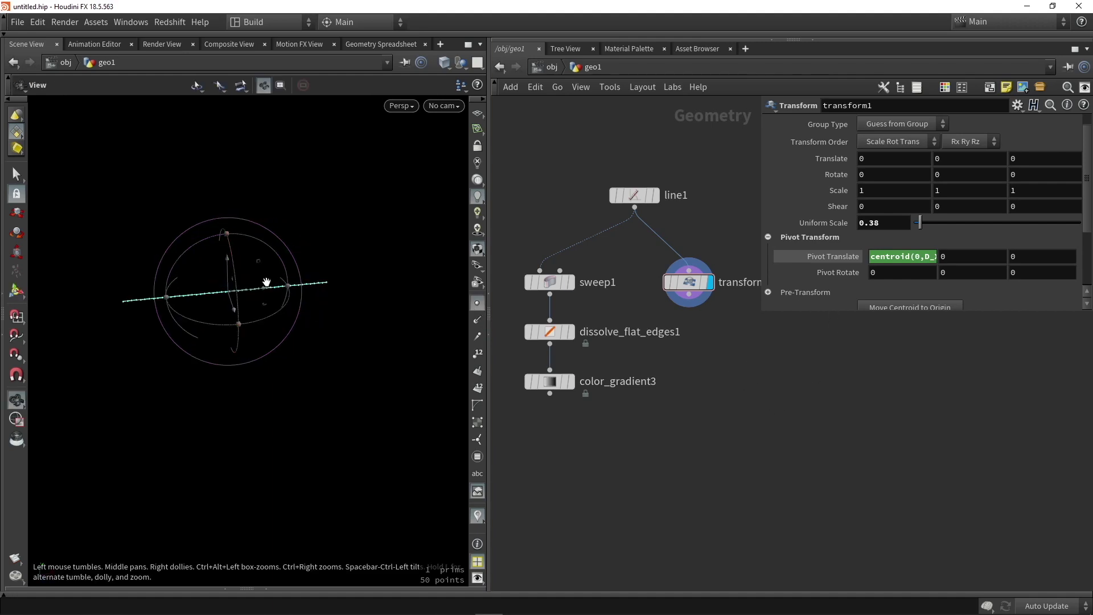
# Add a Facet node below transform1, feed the line into it, display it and enable Remove Inline Points
pyautogui.press('Tab')
pyautogui.write('fac')
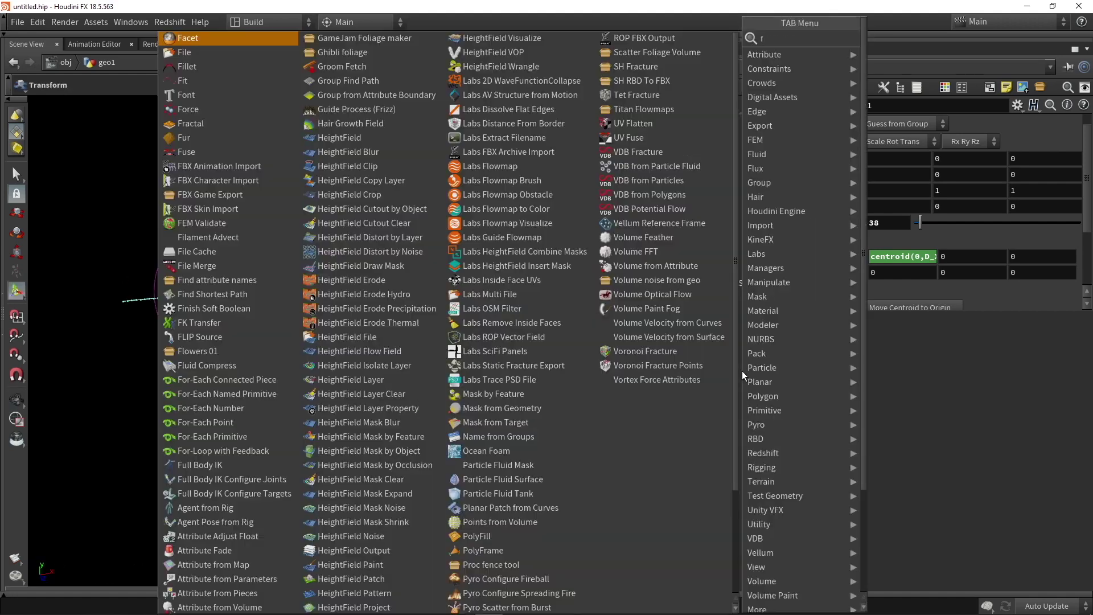
pyautogui.press('Return')
pyautogui.click(743, 371)
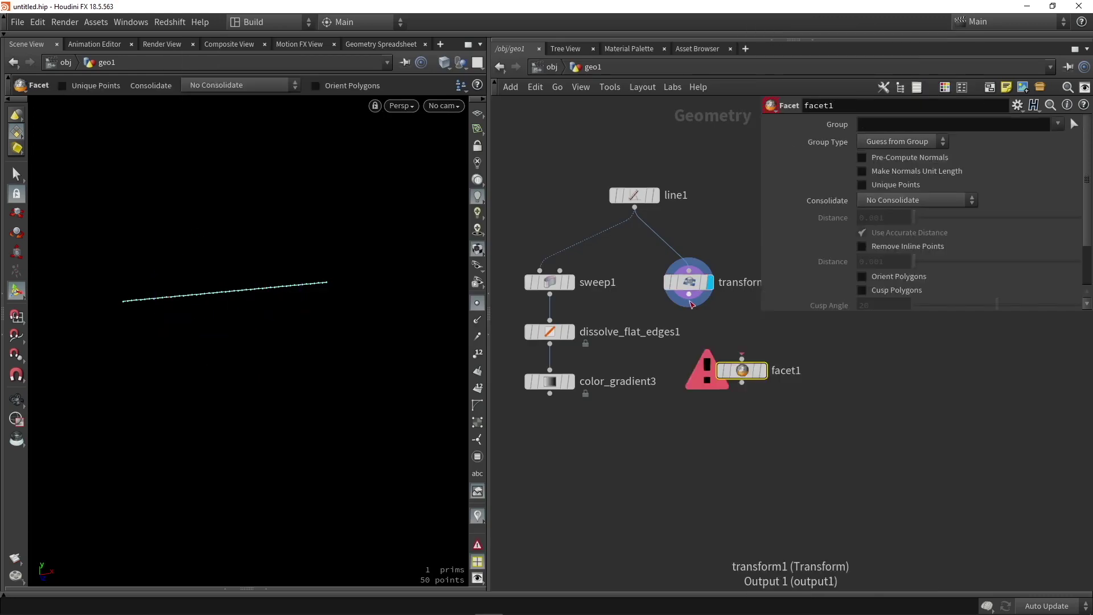
pyautogui.moveTo(765, 375); pyautogui.dragTo(712, 349)
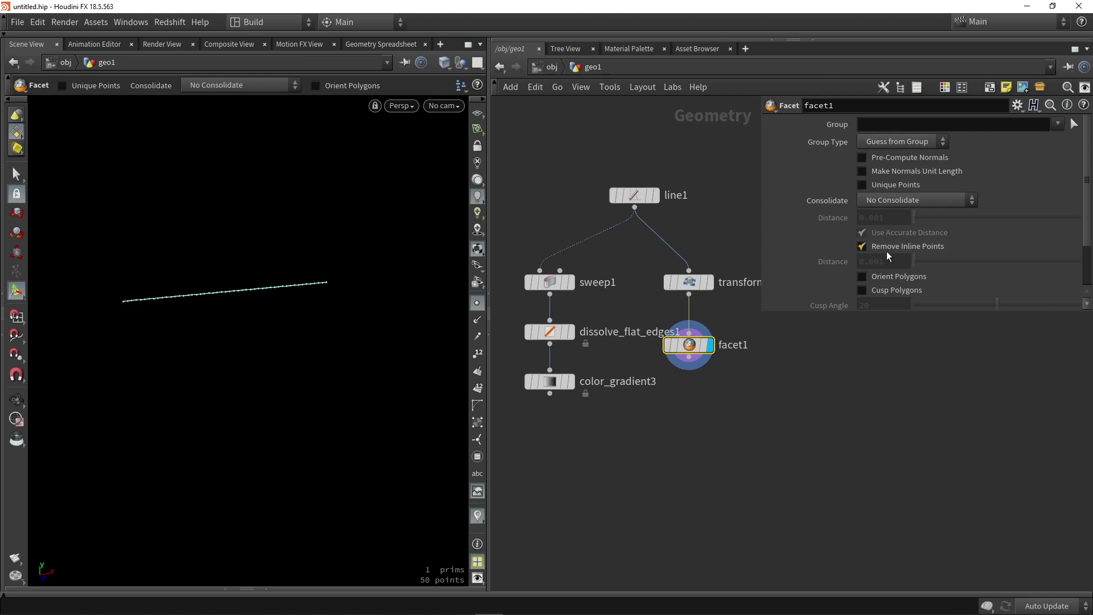
pyautogui.press('space')
pyautogui.moveTo(266, 308); pyautogui.dragTo(149, 344)
pyautogui.scroll(5, 239, 305)
pyautogui.press('Return')
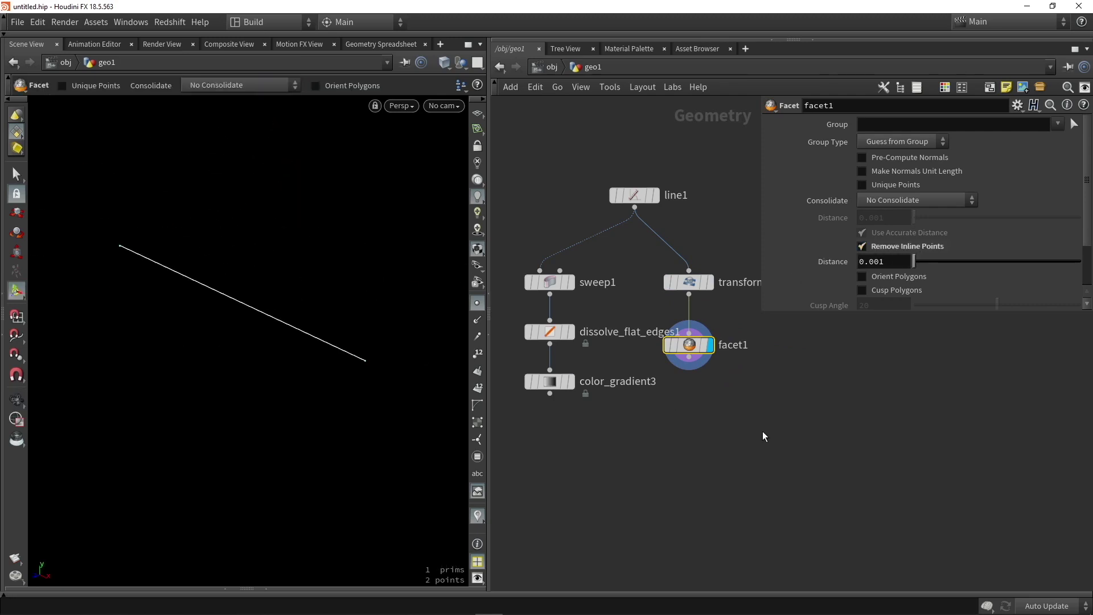
# Add a PolyExtrude node below facet1, connect facet1 to its first input and display it
pyautogui.scroll(-2, 761, 436)
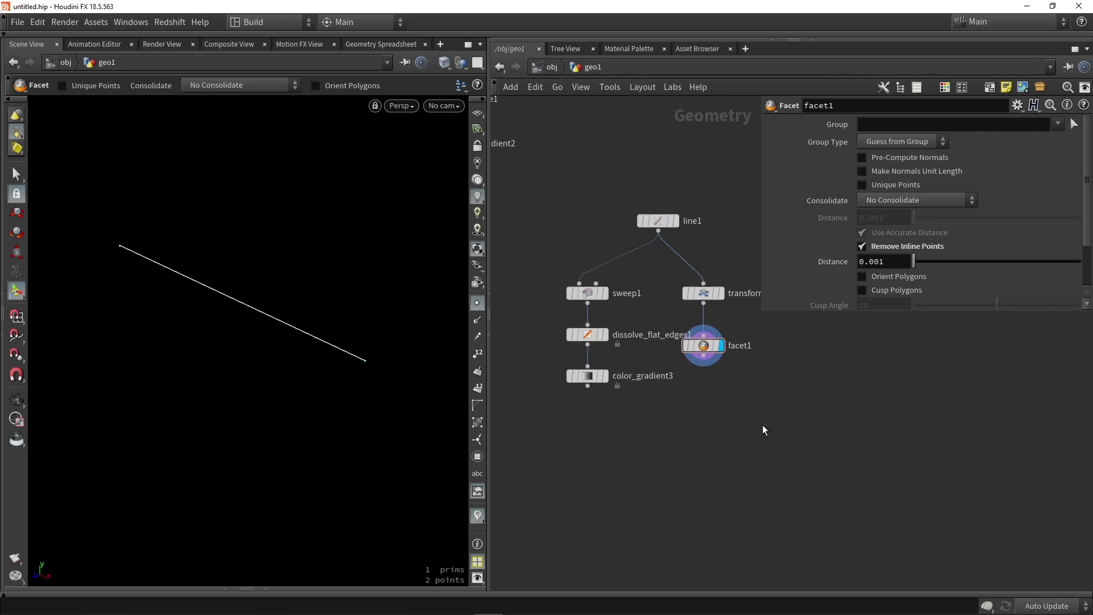
pyautogui.press('Tab')
pyautogui.write('extru')
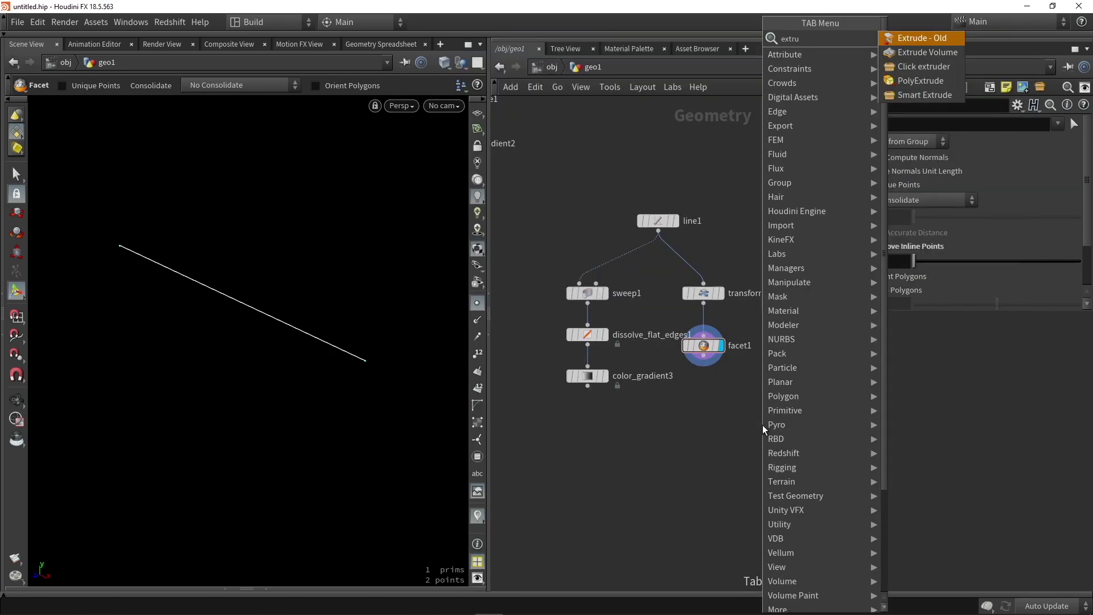
pyautogui.click(921, 80)
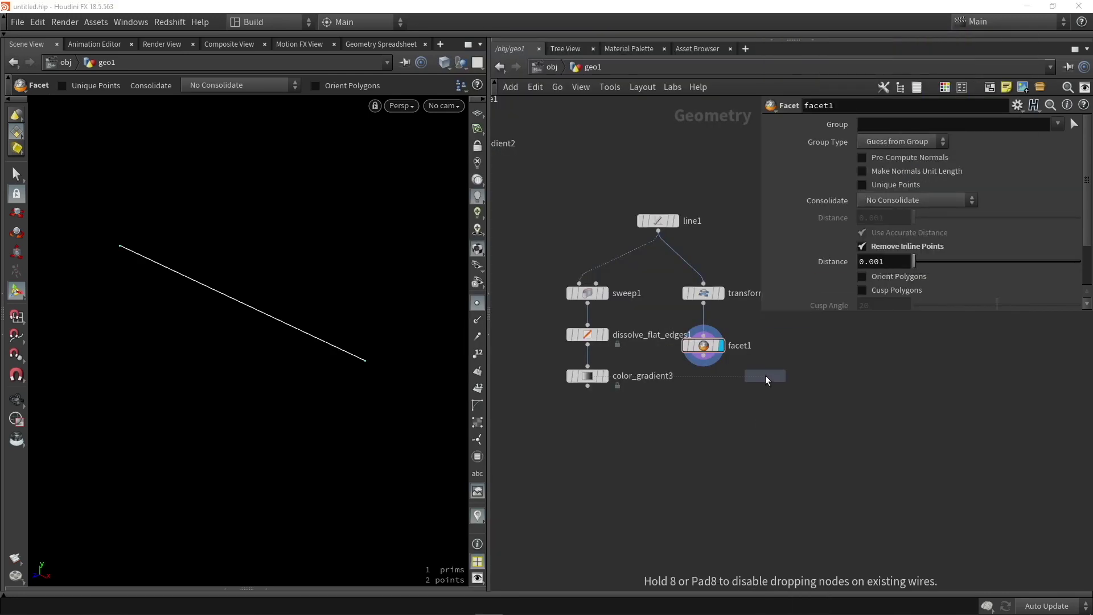
pyautogui.click(725, 376)
pyautogui.scroll(2, 719, 376)
pyautogui.moveTo(687, 329); pyautogui.dragTo(718, 384)
pyautogui.moveTo(732, 405); pyautogui.dragTo(689, 443)
pyautogui.click(715, 430)
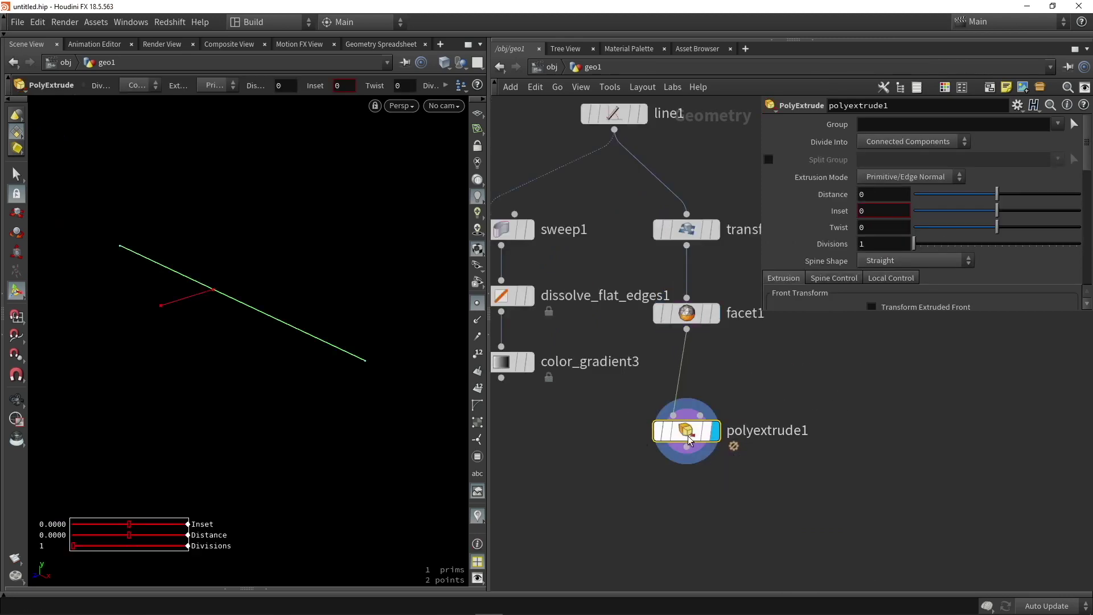
# Try extruding the line by a distance of about 0.69 and reset the distance to 0
pyautogui.moveTo(233, 314); pyautogui.dragTo(146, 349)
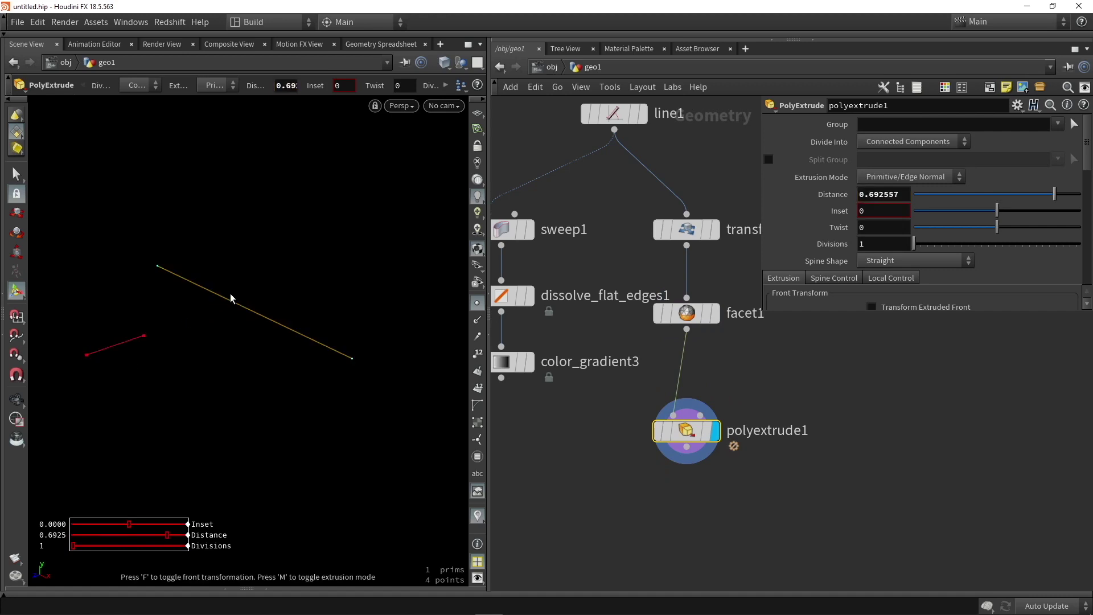
pyautogui.keyDown('alt'); pyautogui.moveTo(218, 277); pyautogui.dragTo(274, 190); pyautogui.keyUp('alt')
pyautogui.moveTo(243, 286); pyautogui.dragTo(214, 300)
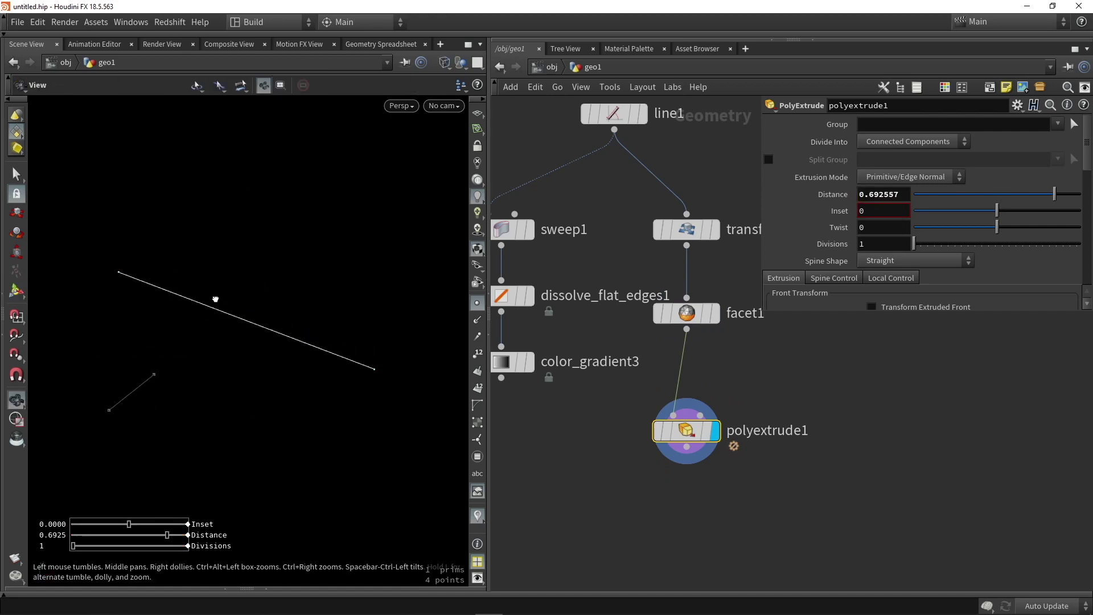
pyautogui.press('Return')
pyautogui.keyDown('ctrl'); pyautogui.middleClick(902, 191); pyautogui.keyUp('ctrl')
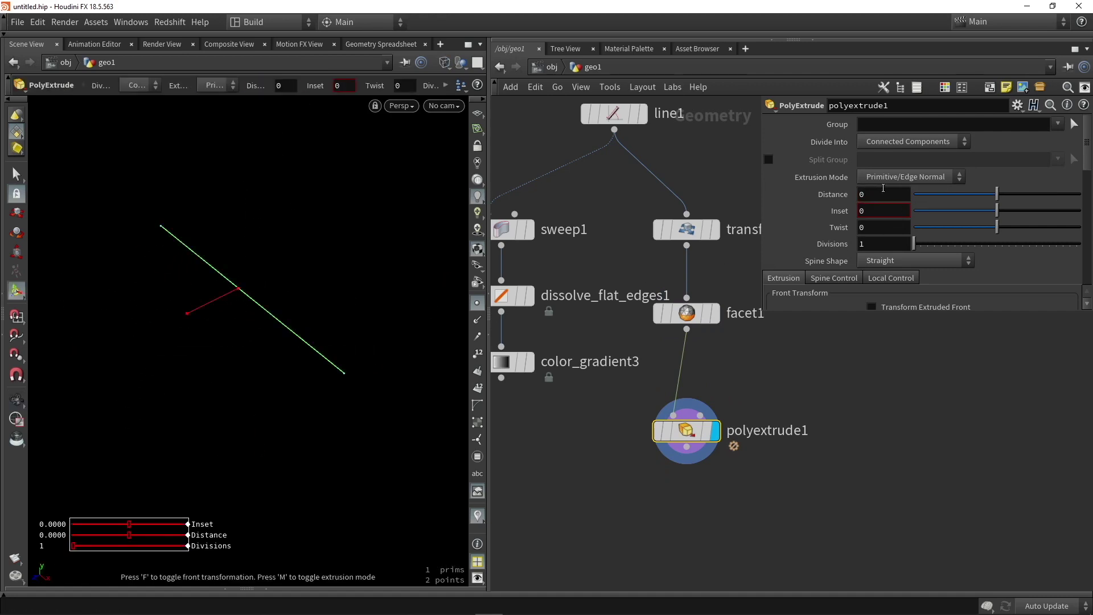
# Enable Transform Extruded Front on the PolyExtrude node and set its transform space to Global
pyautogui.scroll(-3, 874, 188)
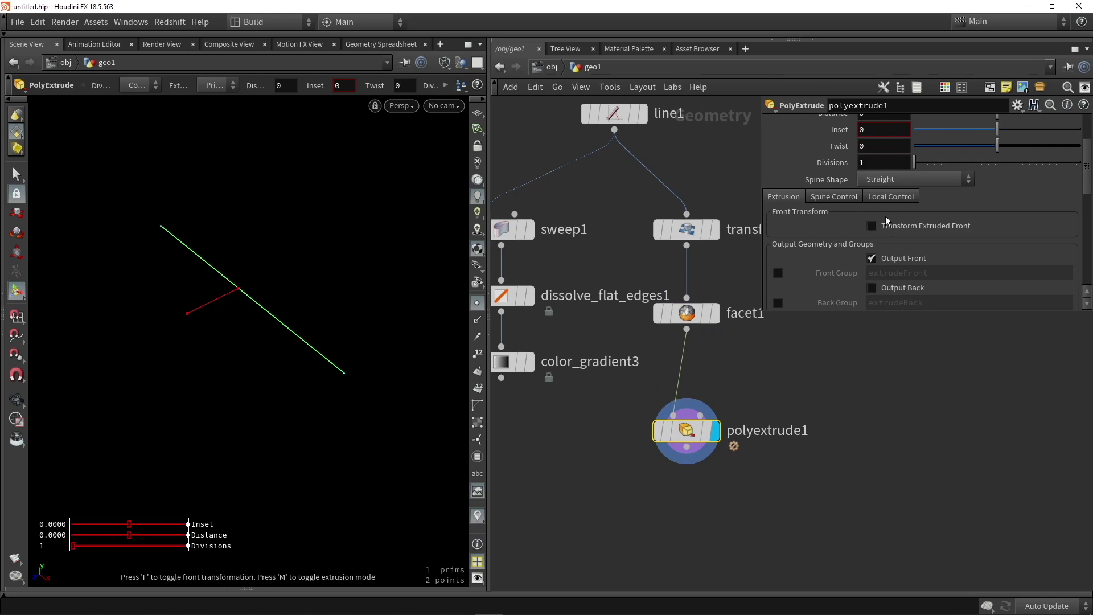
pyautogui.click(870, 225)
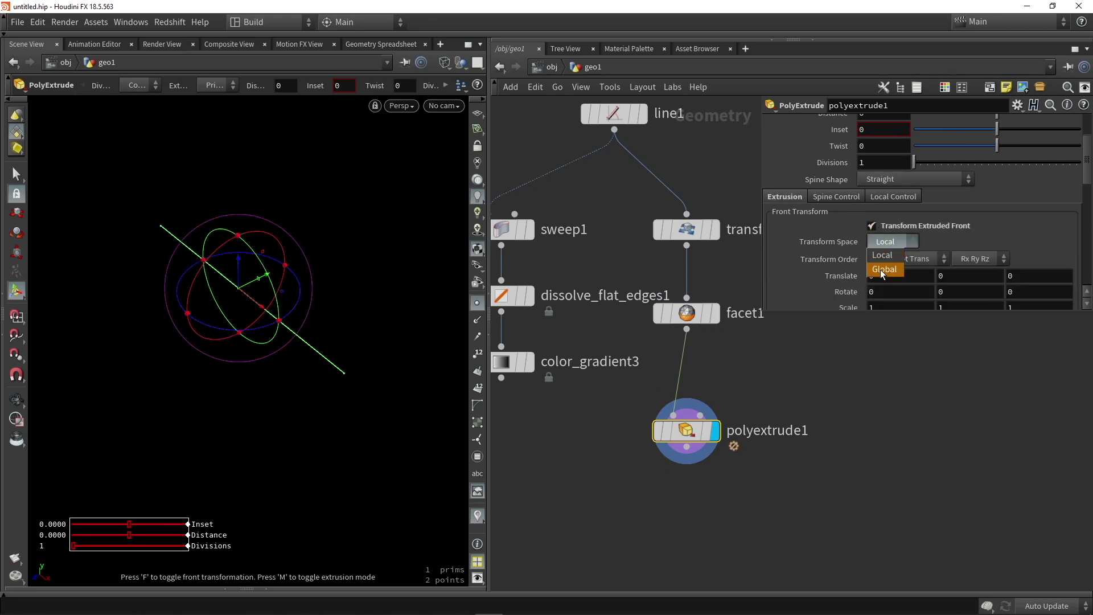
pyautogui.click(883, 270)
# Move the extruded front edge about 2.33 down and 0.39 in X, rotate it about -21.4° in Z and scale it to about 0.91
pyautogui.moveTo(239, 260)
pyautogui.mouseDown()
pyautogui.moveTo(223, 460)
pyautogui.moveTo(259, 337)
pyautogui.moveTo(327, 188)
pyautogui.moveTo(287, 331)
pyautogui.mouseUp()
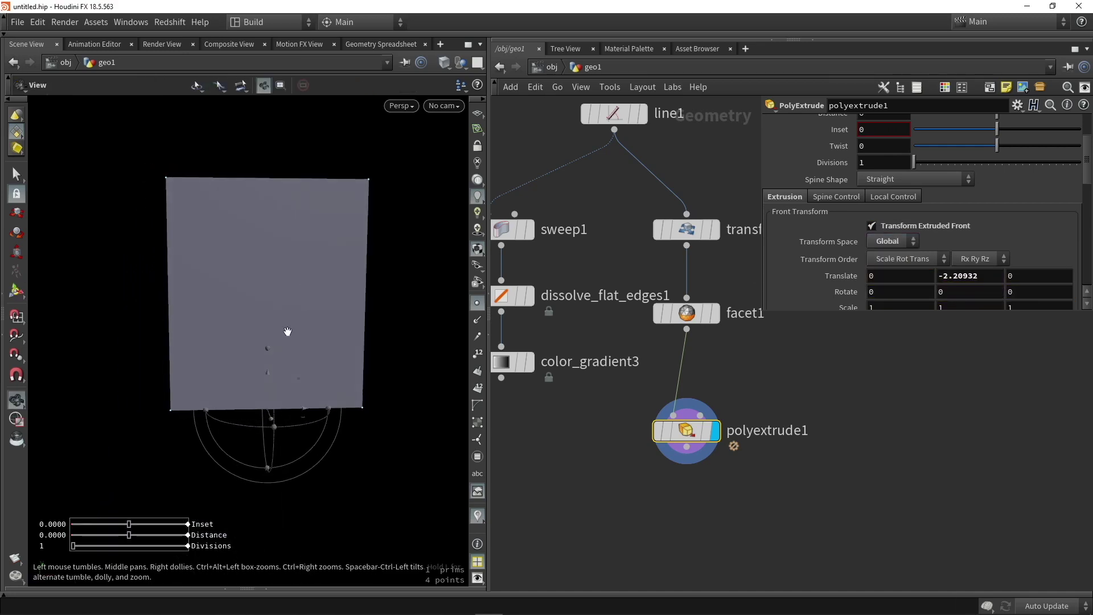
pyautogui.moveTo(267, 372); pyautogui.dragTo(268, 468)
pyautogui.keyDown('alt'); pyautogui.moveTo(283, 420); pyautogui.dragTo(330, 388); pyautogui.keyUp('alt')
pyautogui.press('Return')
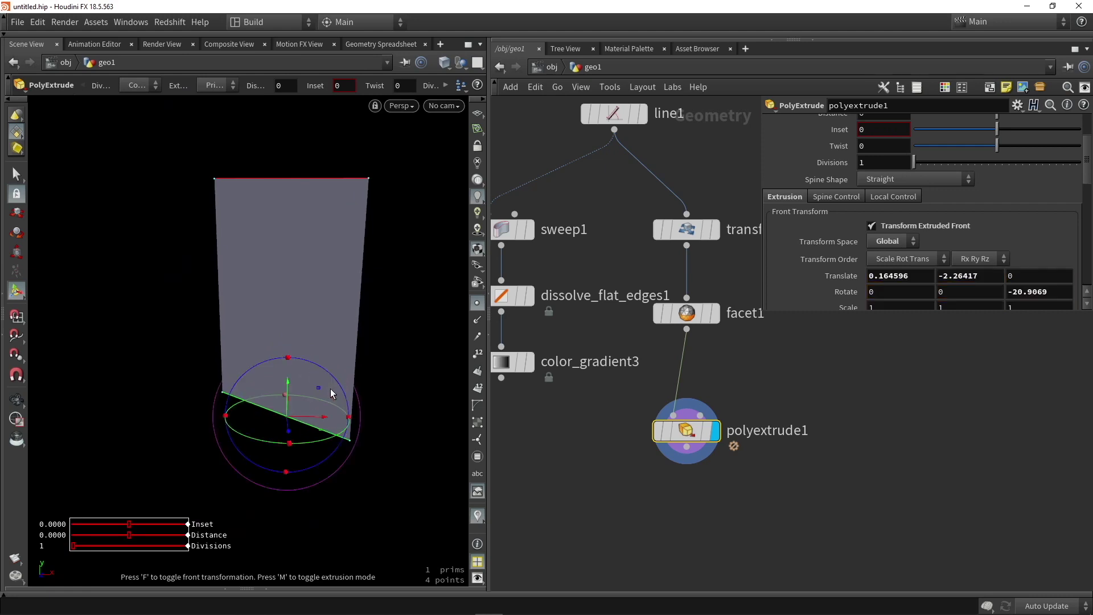
pyautogui.press('e')
pyautogui.moveTo(286, 417); pyautogui.dragTo(279, 419)
pyautogui.keyDown('alt'); pyautogui.moveTo(301, 379); pyautogui.dragTo(128, 367); pyautogui.keyUp('alt')
# Add a Group Create node below polyextrude1, feed the extrusion into it, display it and name the group Flag
pyautogui.moveTo(681, 514); pyautogui.dragTo(665, 429, button='middle')
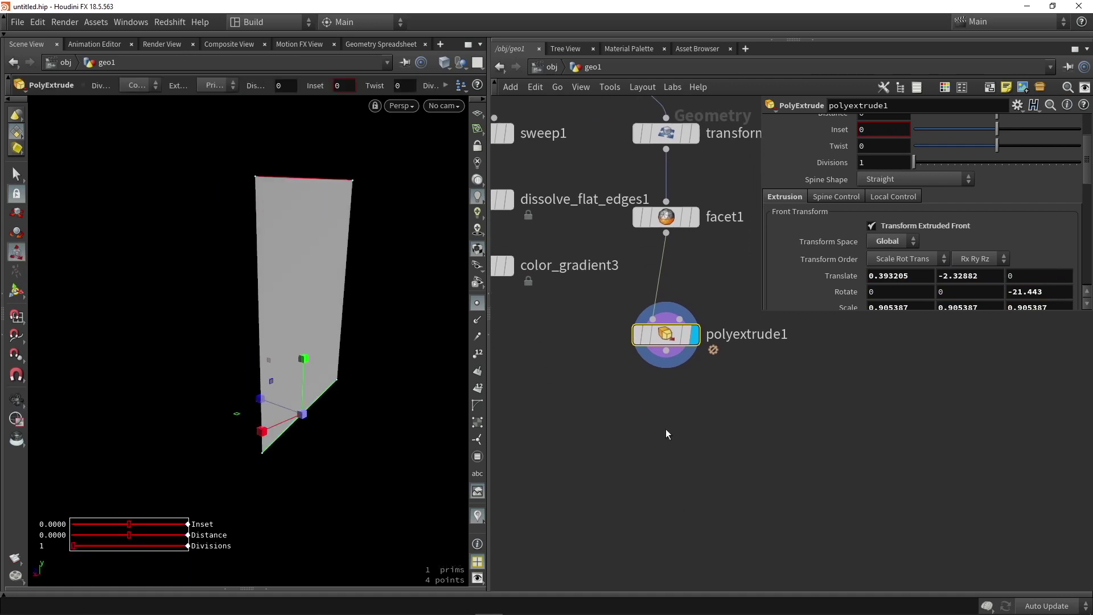
pyautogui.press('Tab')
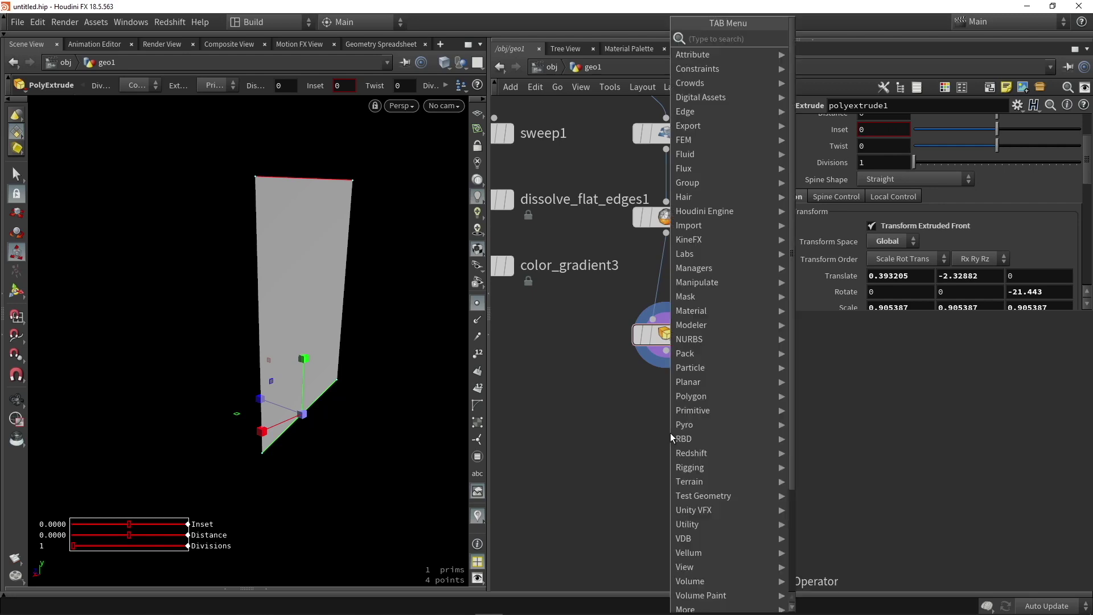
pyautogui.write('group')
pyautogui.press('Return')
pyautogui.click(670, 433)
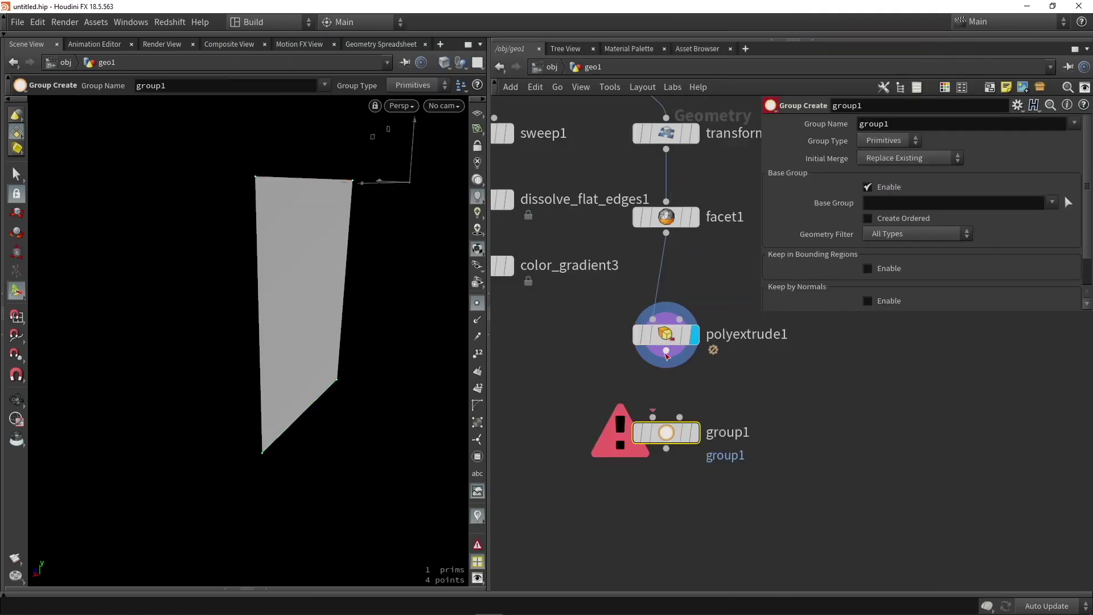
pyautogui.moveTo(666, 351); pyautogui.dragTo(653, 417)
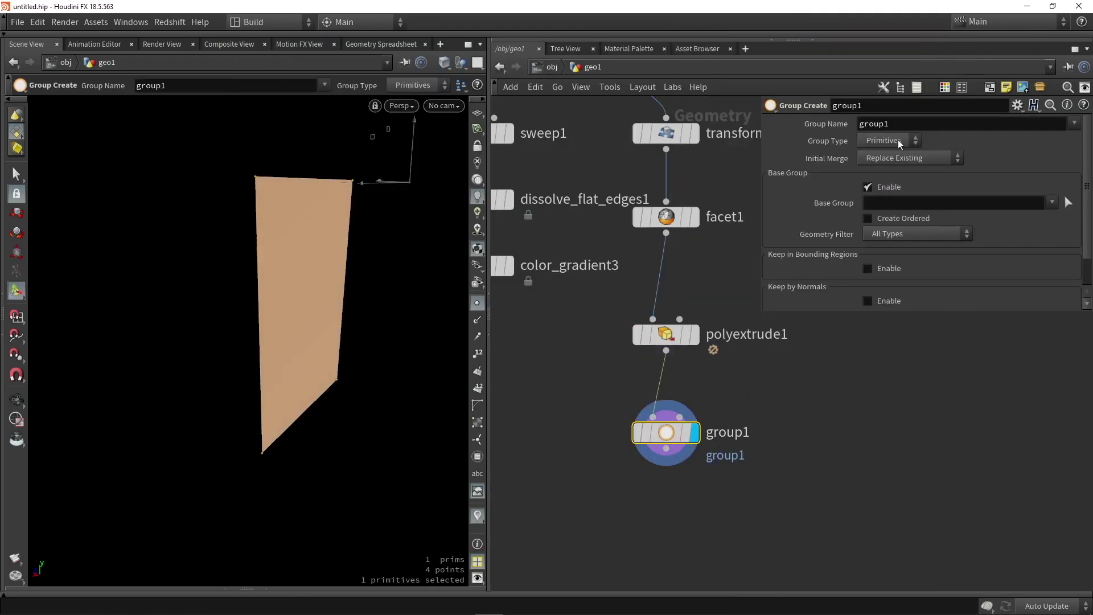
pyautogui.moveTo(897, 125); pyautogui.dragTo(750, 130)
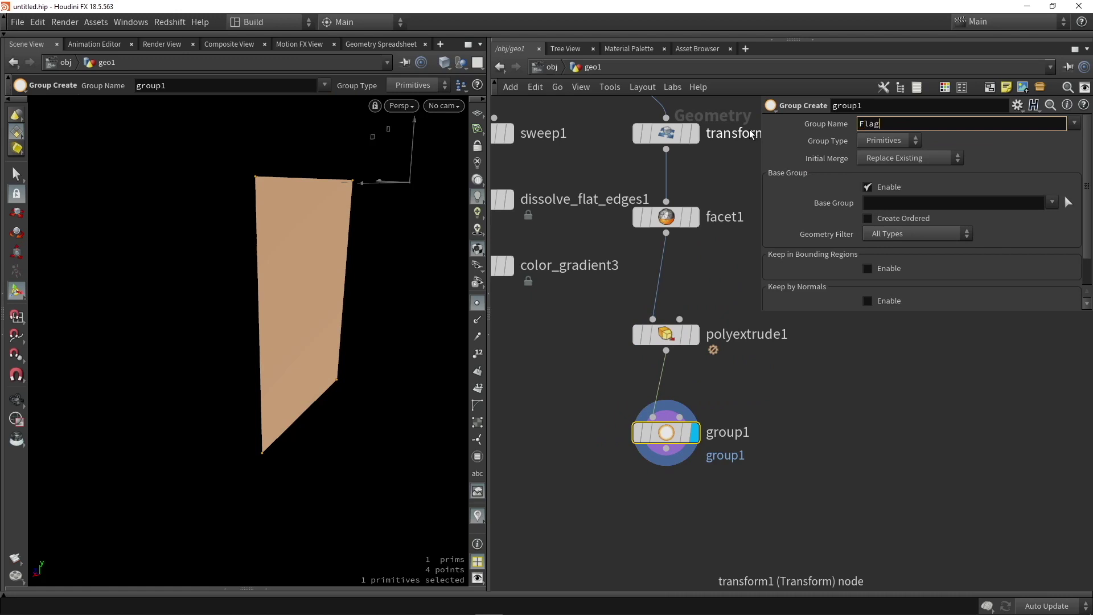
pyautogui.press('Return')
# Add a displayed UV Project node below group1, connect the group to it and initialize the projection to the best plane
pyautogui.moveTo(708, 501); pyautogui.dragTo(663, 410, button='middle')
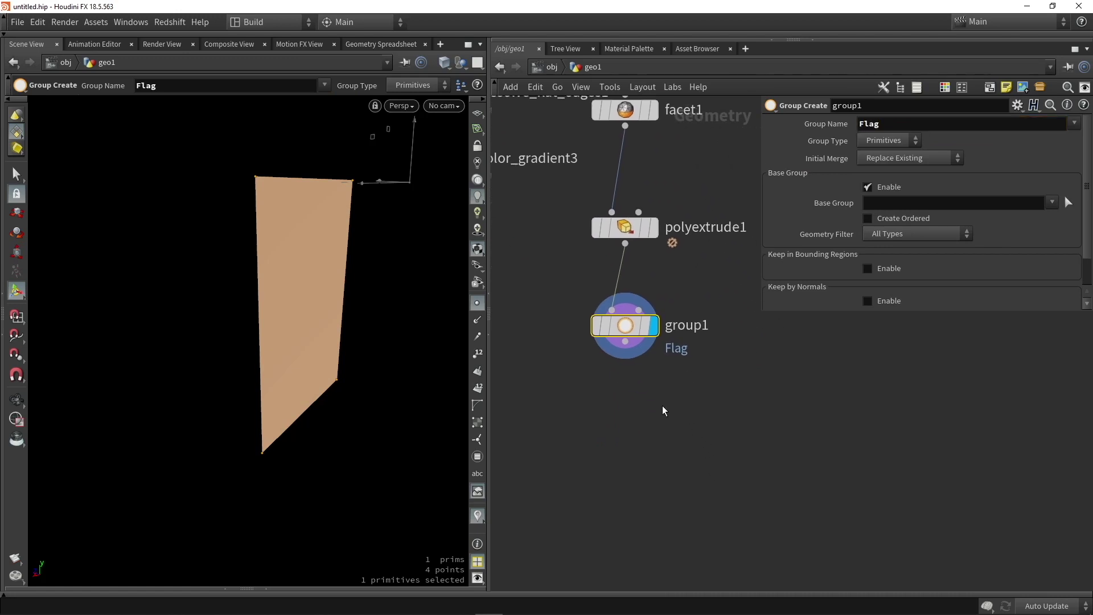
pyautogui.press('Tab')
pyautogui.write('u')
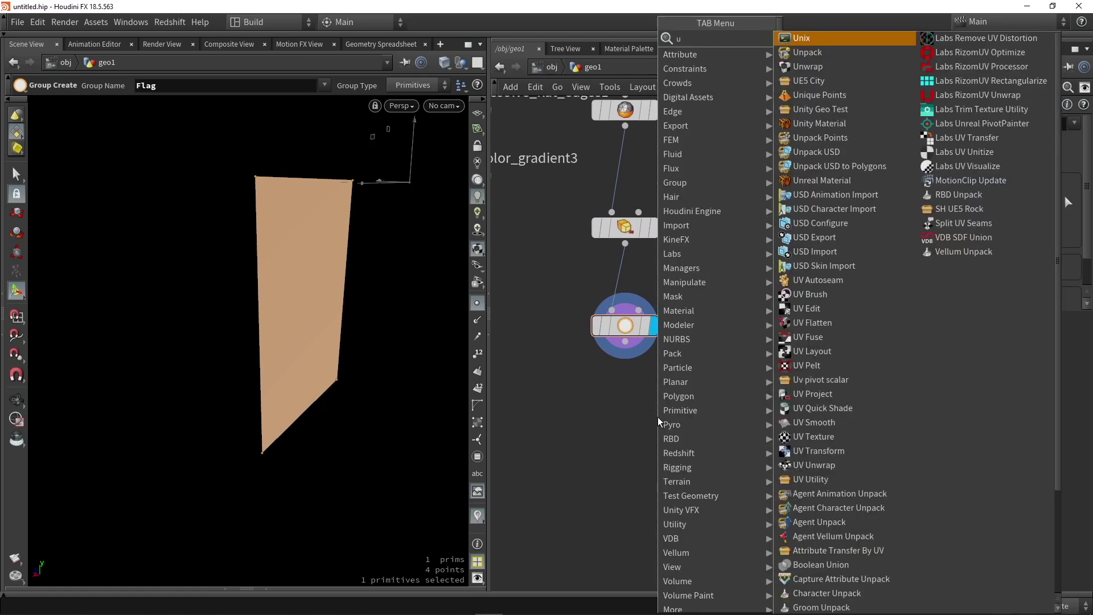
pyautogui.write('v proj')
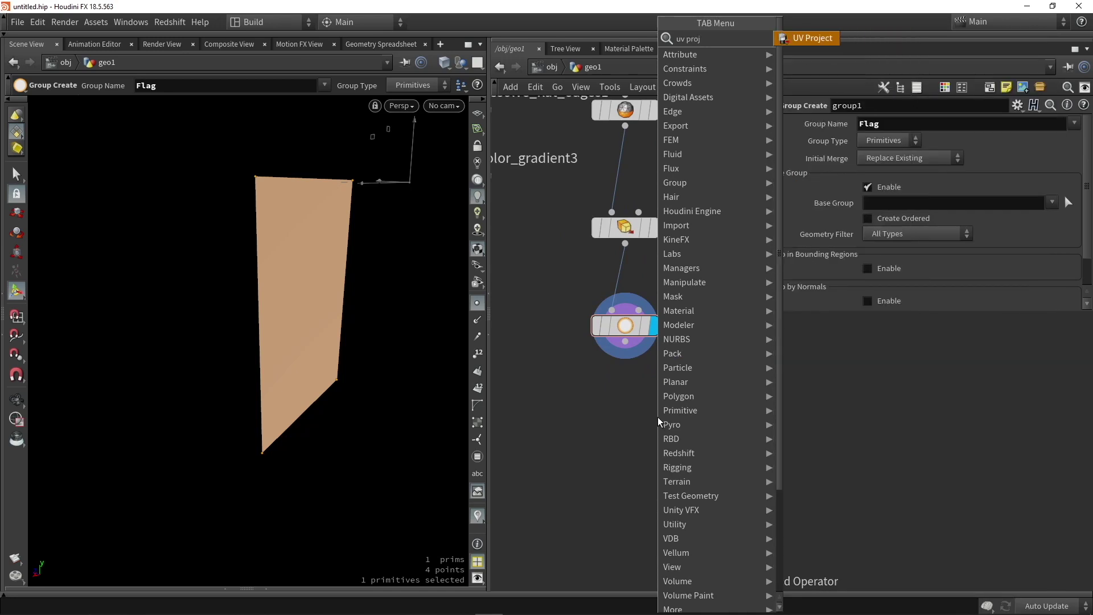
pyautogui.press('Return')
pyautogui.moveTo(625, 341); pyautogui.dragTo(622, 404)
pyautogui.click(683, 420)
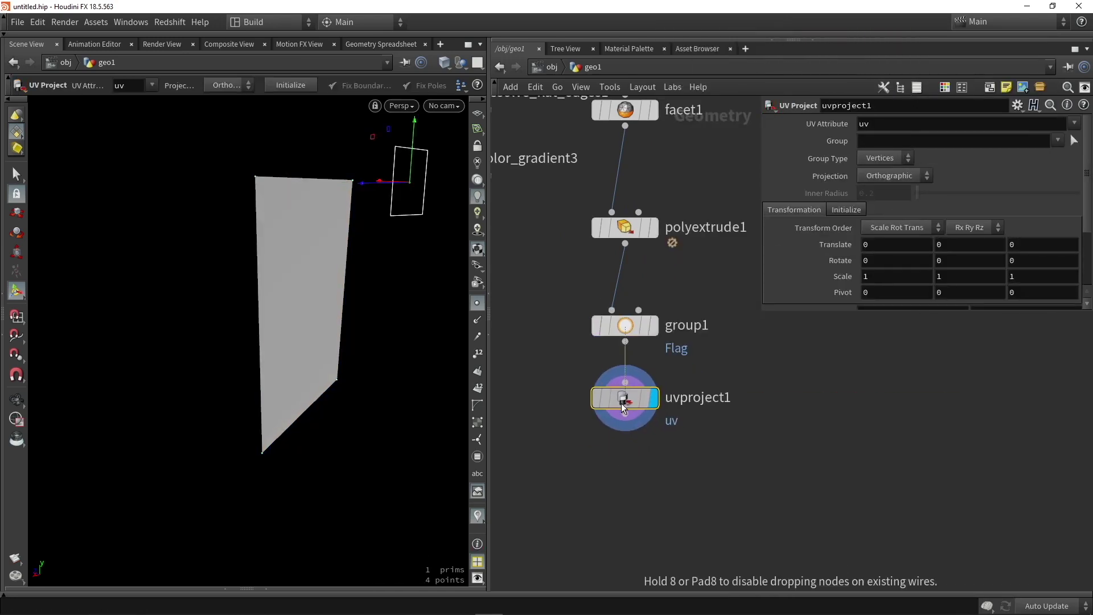
pyautogui.click(849, 209)
pyautogui.click(882, 245)
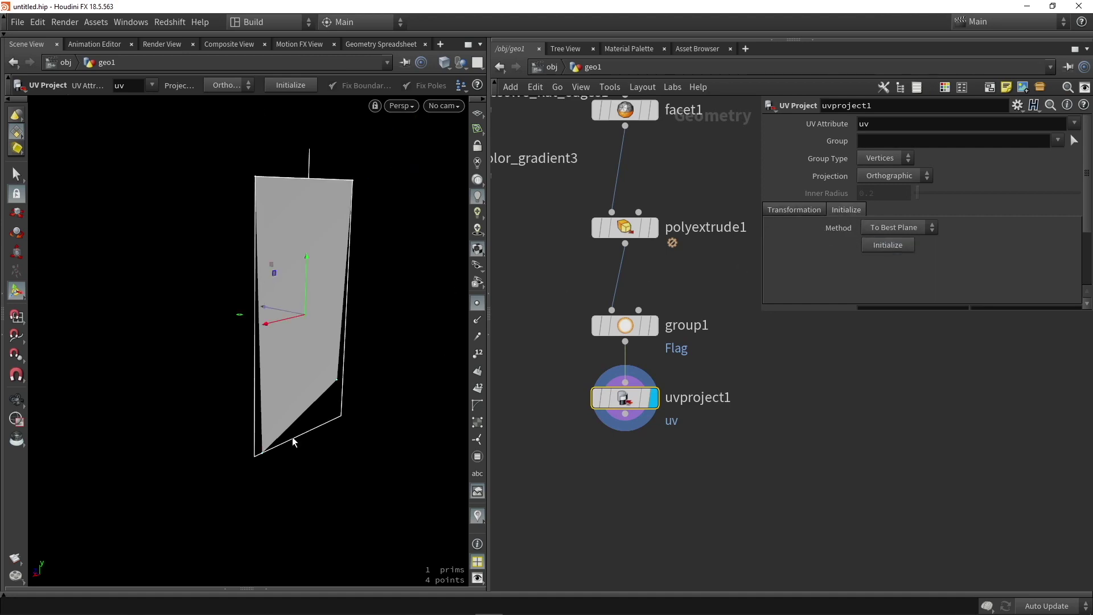
# Set the UV projection's scale to 2 in X and 4 in Y on the uvproject1 node
pyautogui.click(792, 209)
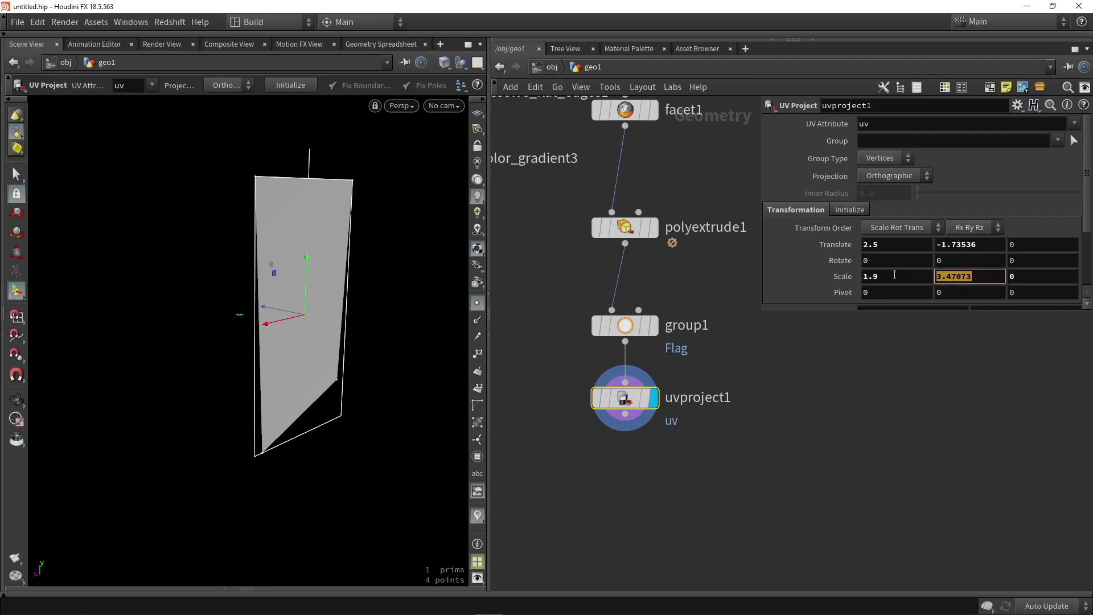
pyautogui.moveTo(898, 275); pyautogui.dragTo(827, 278)
pyautogui.write('2')
pyautogui.click(886, 406)
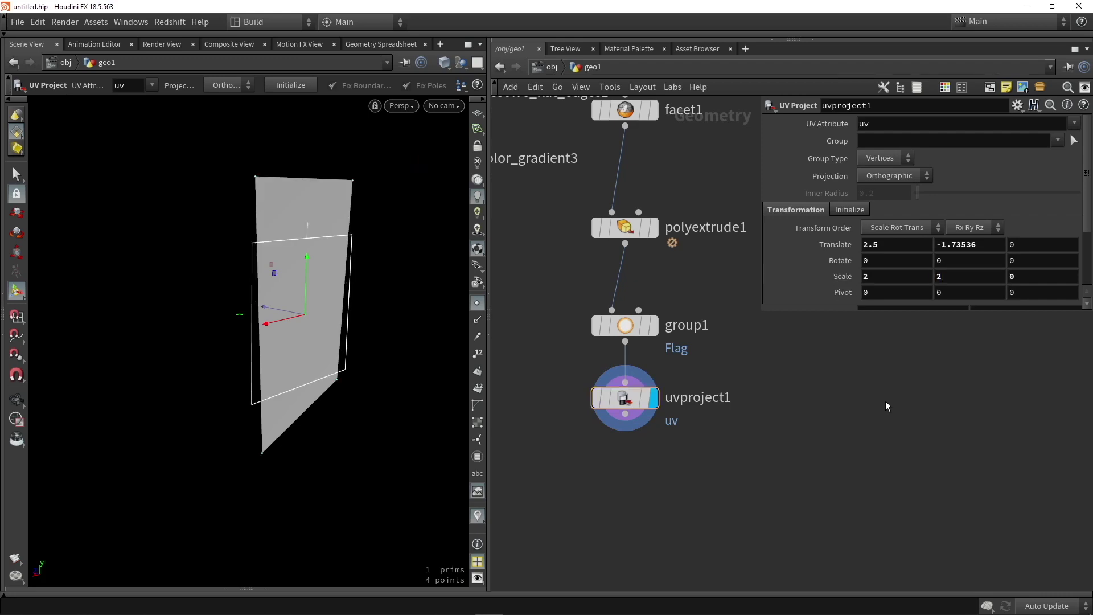
pyautogui.write('4')
pyautogui.moveTo(961, 276); pyautogui.dragTo(916, 277)
pyautogui.write('4')
pyautogui.click(975, 467)
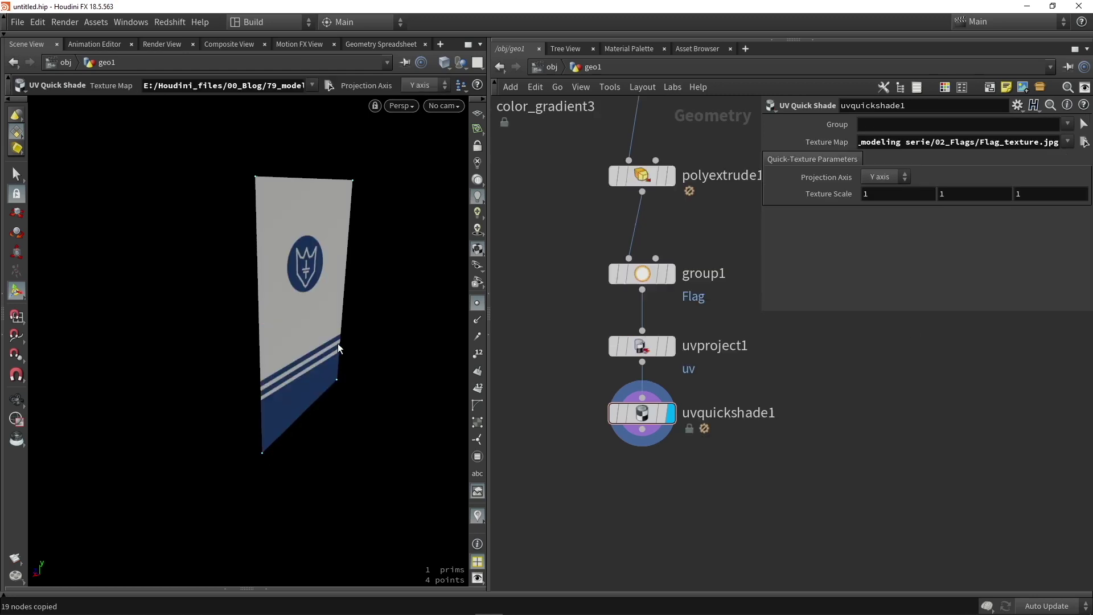
# Add a Merge node below both branches, connect color_gradient3 and uvquickshade1 to it, and display the merged result
pyautogui.press('Escape')
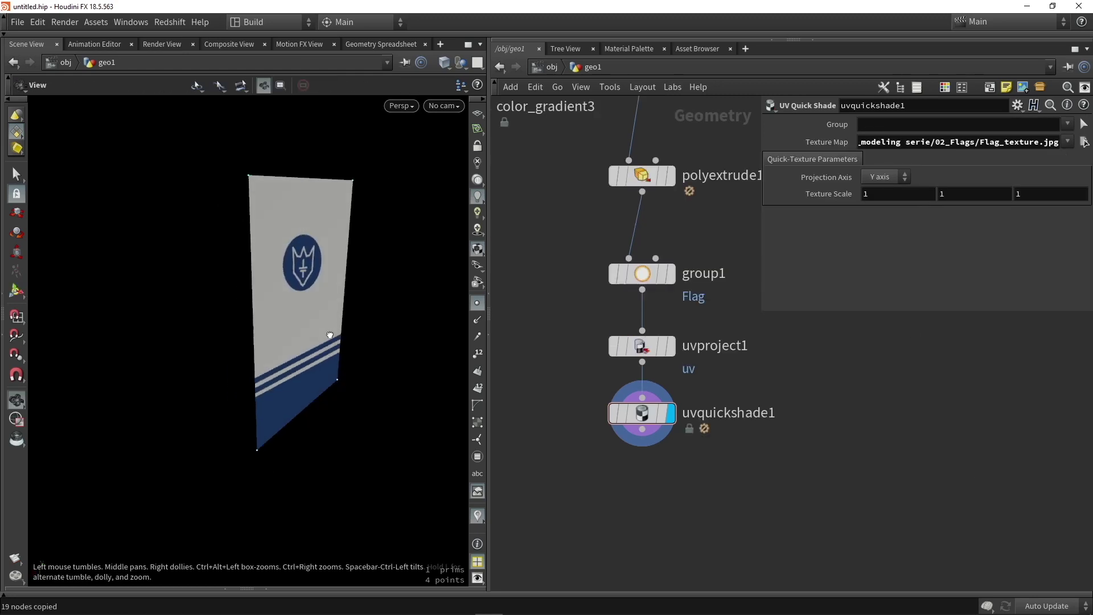
pyautogui.moveTo(329, 335); pyautogui.dragTo(303, 337)
pyautogui.press('Return')
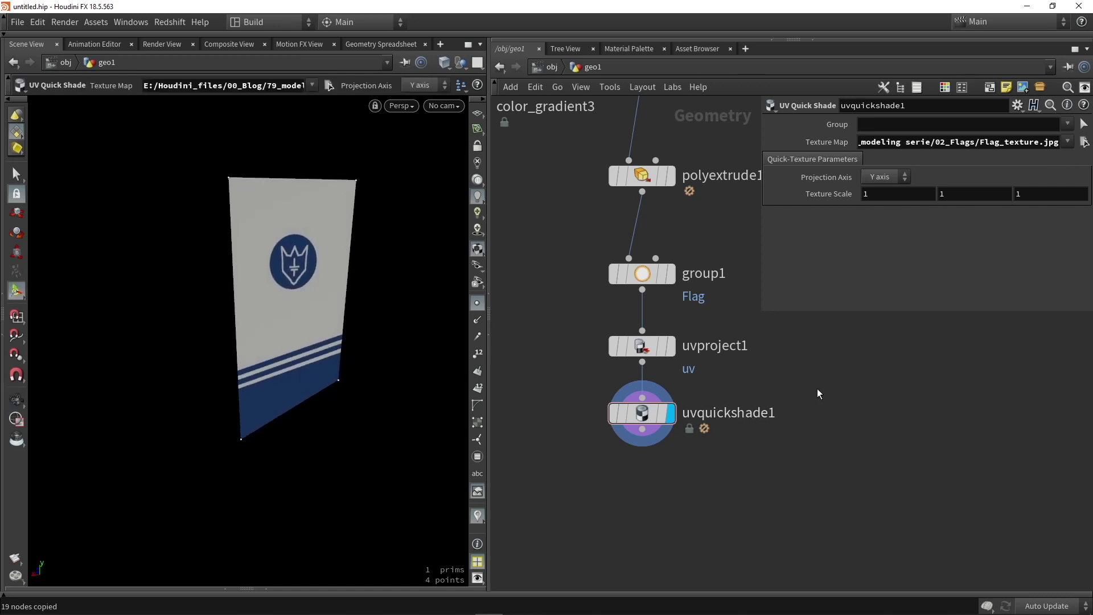
pyautogui.scroll(-5, 819, 394)
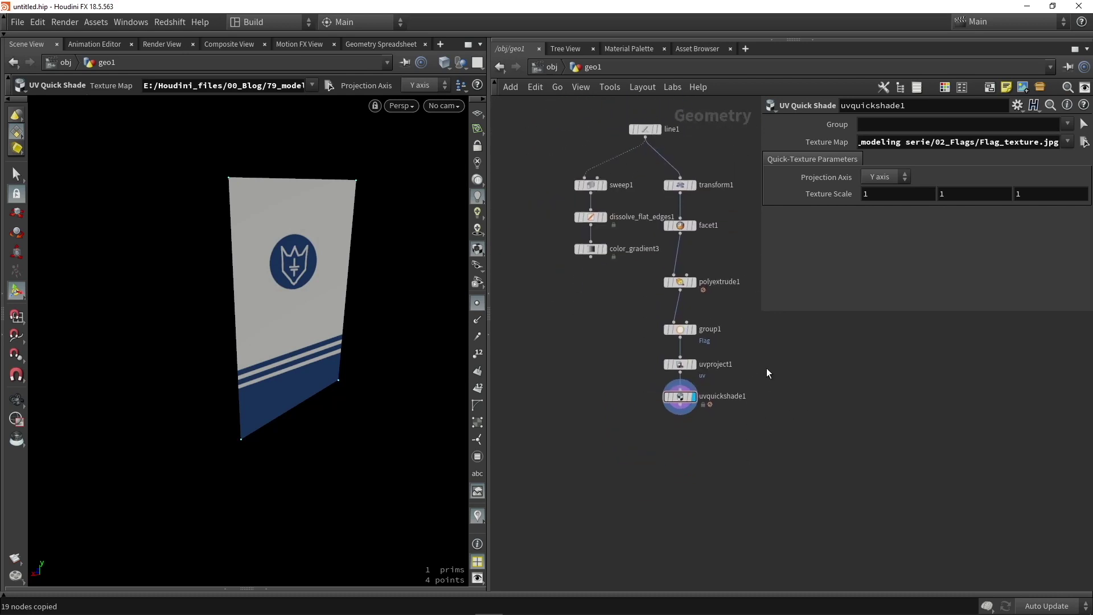
pyautogui.press('Tab')
pyautogui.write('merge')
pyautogui.press('Return')
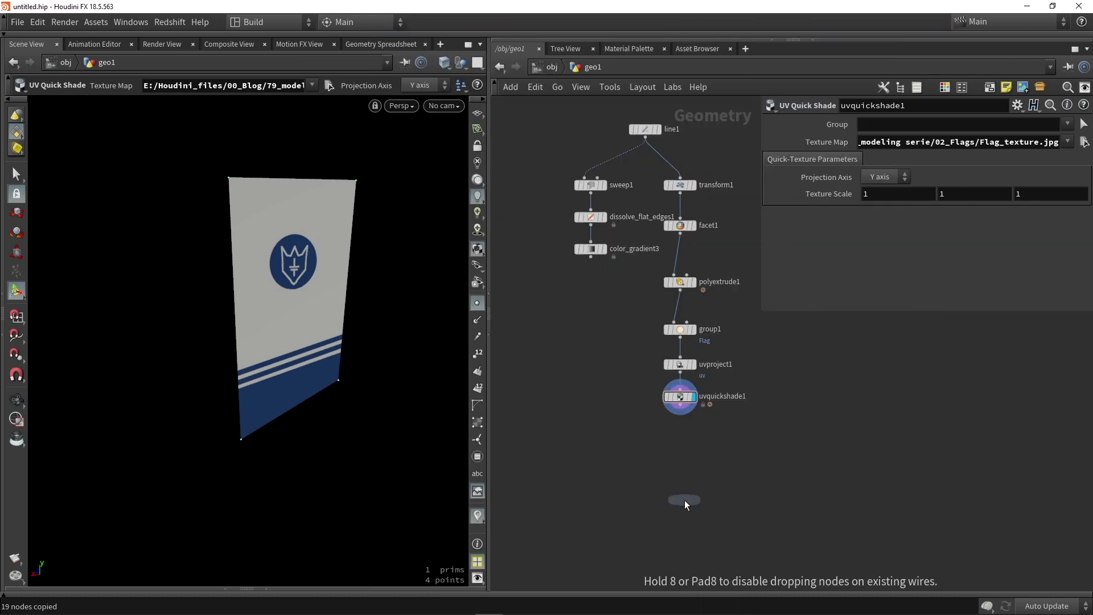
pyautogui.click(616, 459)
pyautogui.click(590, 257)
pyautogui.click(618, 458)
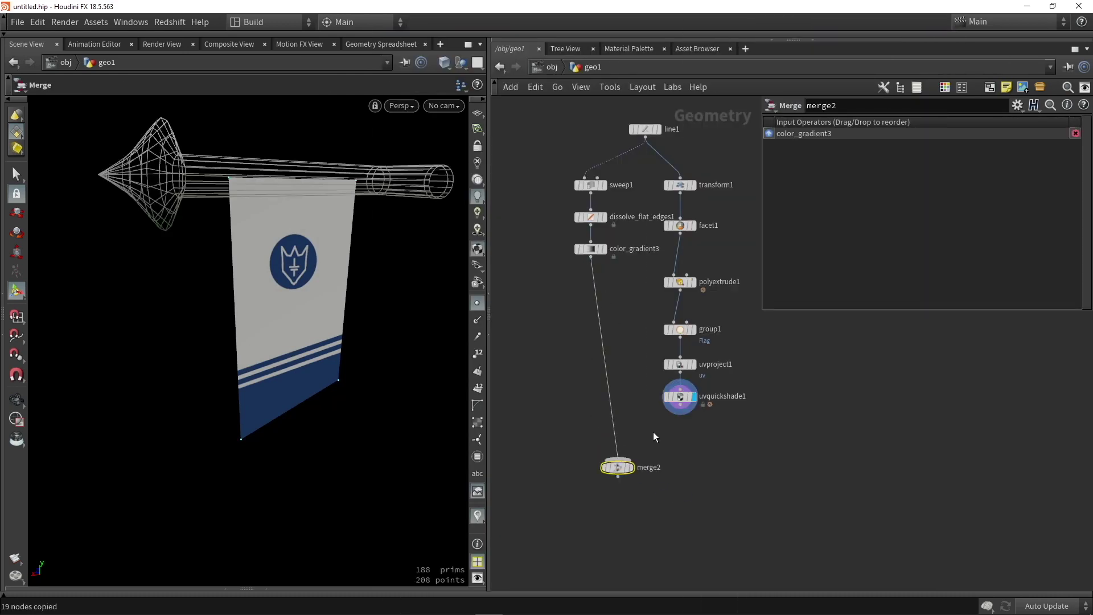
pyautogui.click(680, 405)
pyautogui.click(621, 459)
pyautogui.click(630, 468)
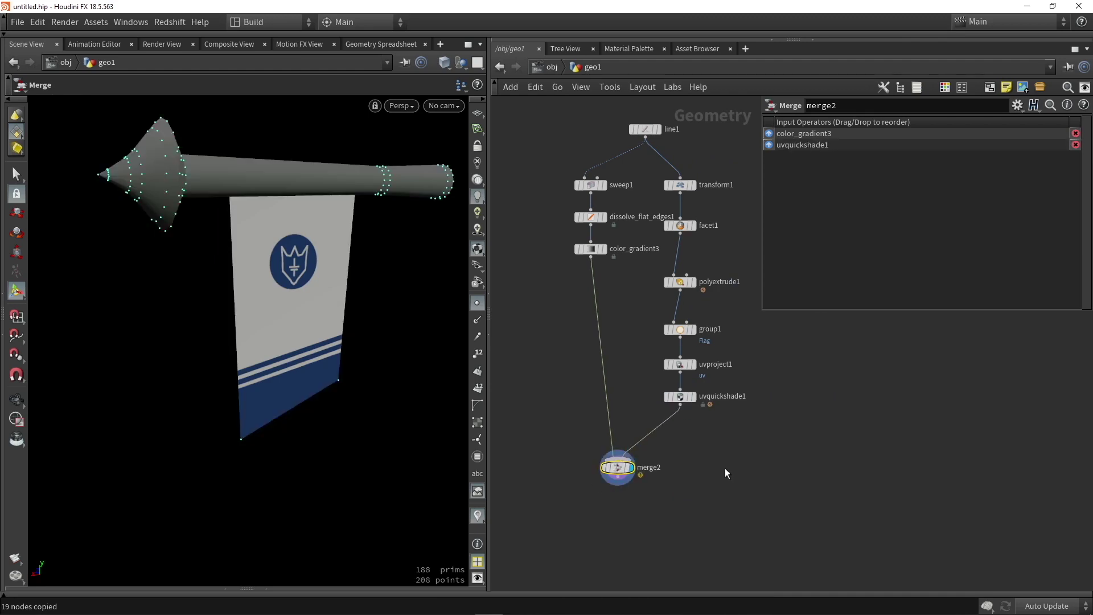
# Move the flag's line slightly down with the transform1 node so the flag hangs just below the rod
pyautogui.keyDown('alt'); pyautogui.moveTo(353, 364); pyautogui.dragTo(308, 349); pyautogui.keyUp('alt')
pyautogui.moveTo(308, 349); pyautogui.dragTo(293, 364, button='right')
pyautogui.moveTo(293, 364); pyautogui.dragTo(278, 274, button='middle')
pyautogui.moveTo(278, 274); pyautogui.dragTo(266, 293)
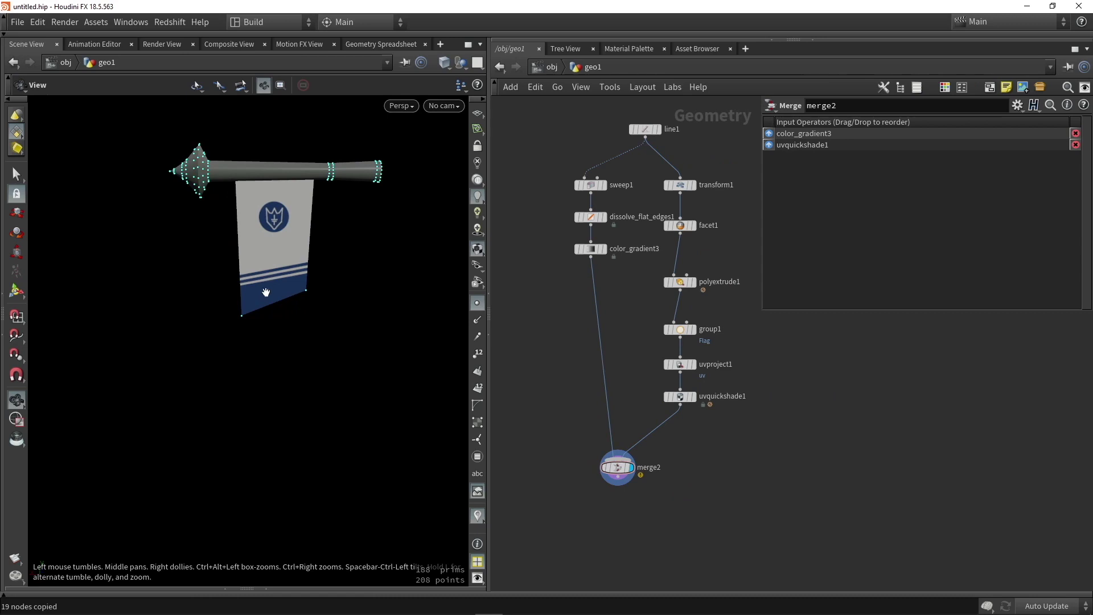
pyautogui.press('Return')
pyautogui.scroll(5, 654, 278)
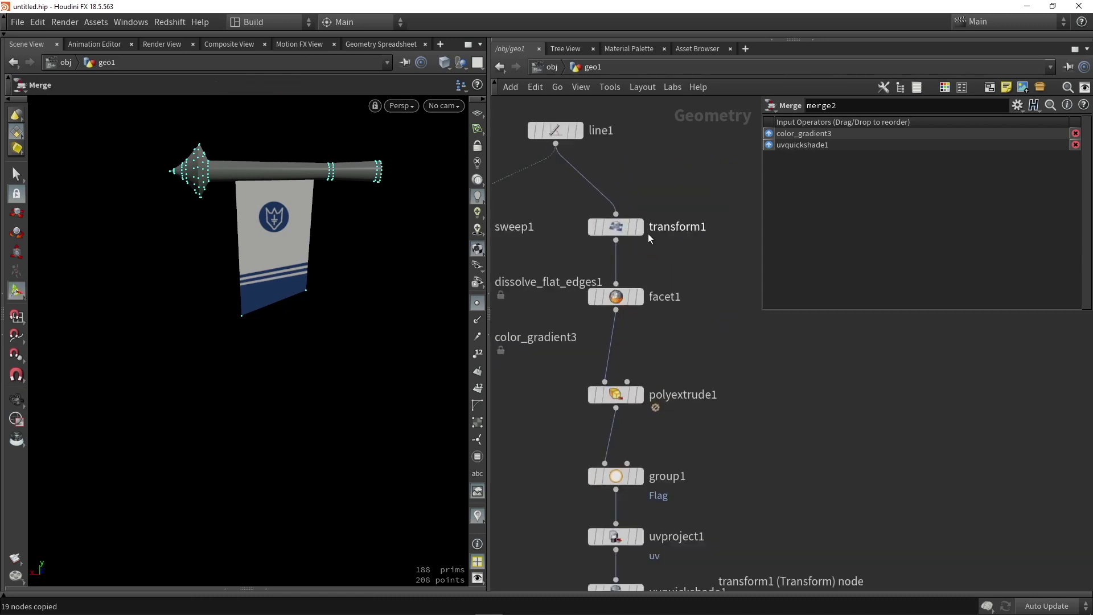
pyautogui.click(614, 229)
pyautogui.scroll(3, 253, 146)
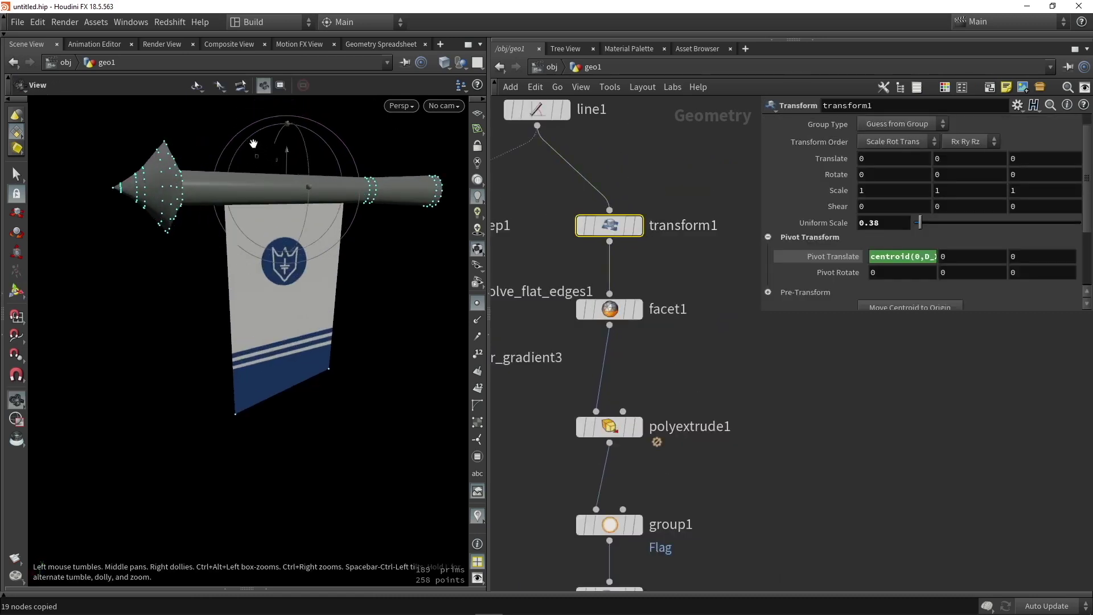
pyautogui.moveTo(289, 154); pyautogui.dragTo(295, 188)
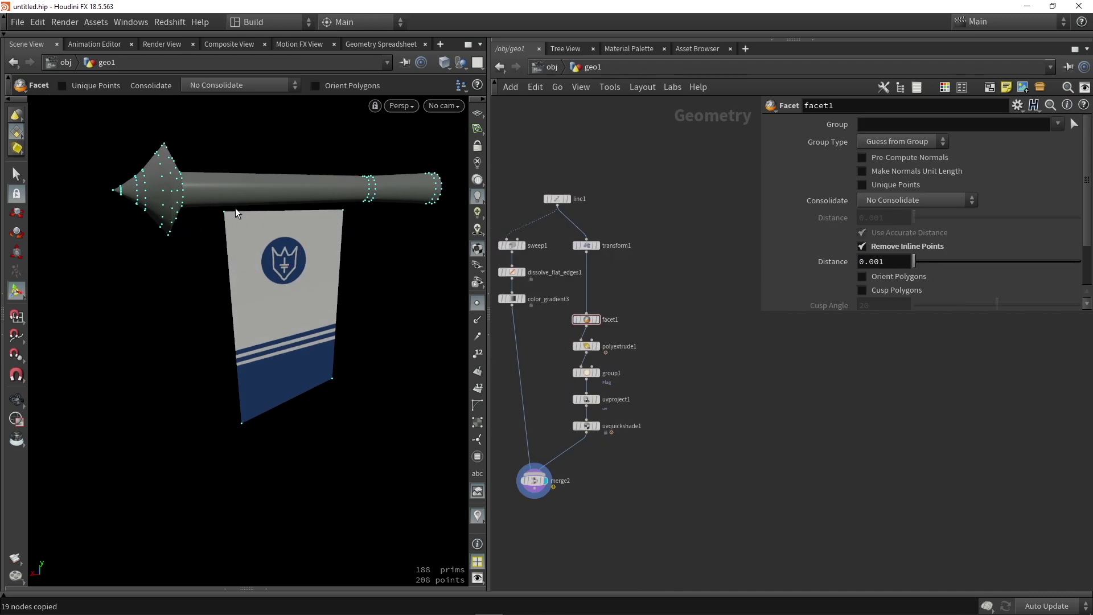
# Add a displayed Box node beside the flag network and narrow it to about 0.456 in X
pyautogui.press('Tab')
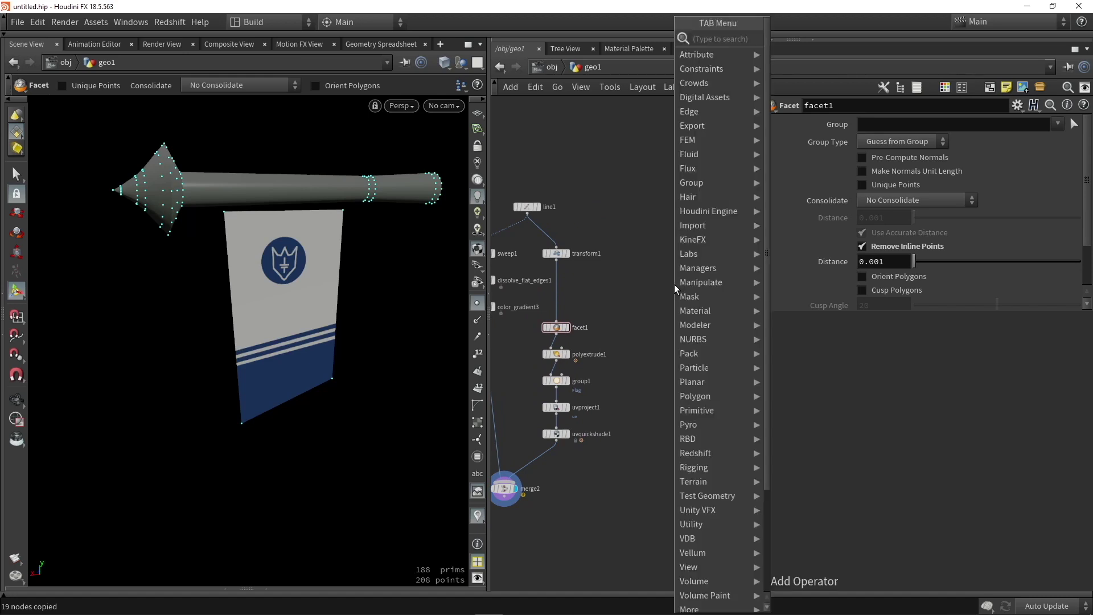
pyautogui.write('box')
pyautogui.press('Return')
pyautogui.click(679, 289)
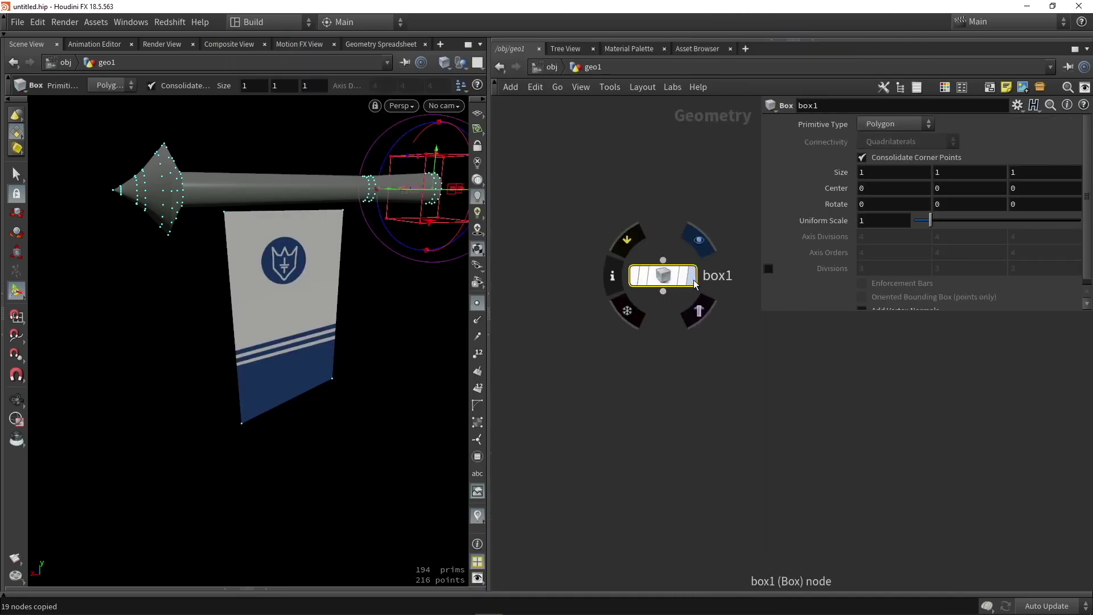
pyautogui.hotkey('space', 'h')
pyautogui.keyDown('alt'); pyautogui.moveTo(397, 258); pyautogui.dragTo(249, 260); pyautogui.keyUp('alt')
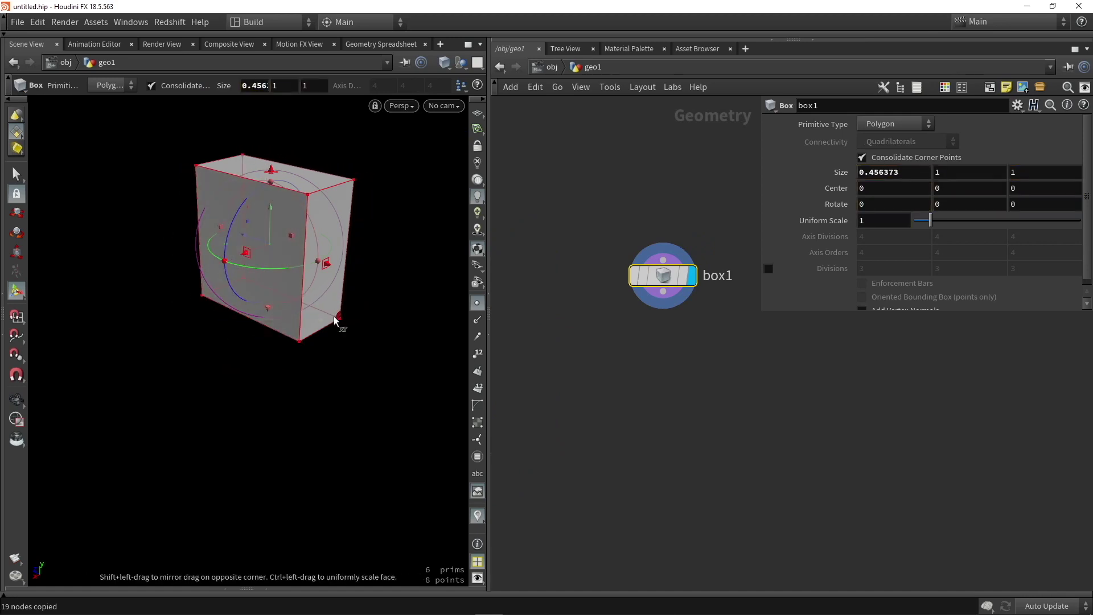
# Add a displayed PolyBevel node below box1 and bevel the box's lower edge p0-1 by a distance of 0.849
pyautogui.press('3')
pyautogui.click(331, 322)
pyautogui.press('Tab')
pyautogui.write('beve')
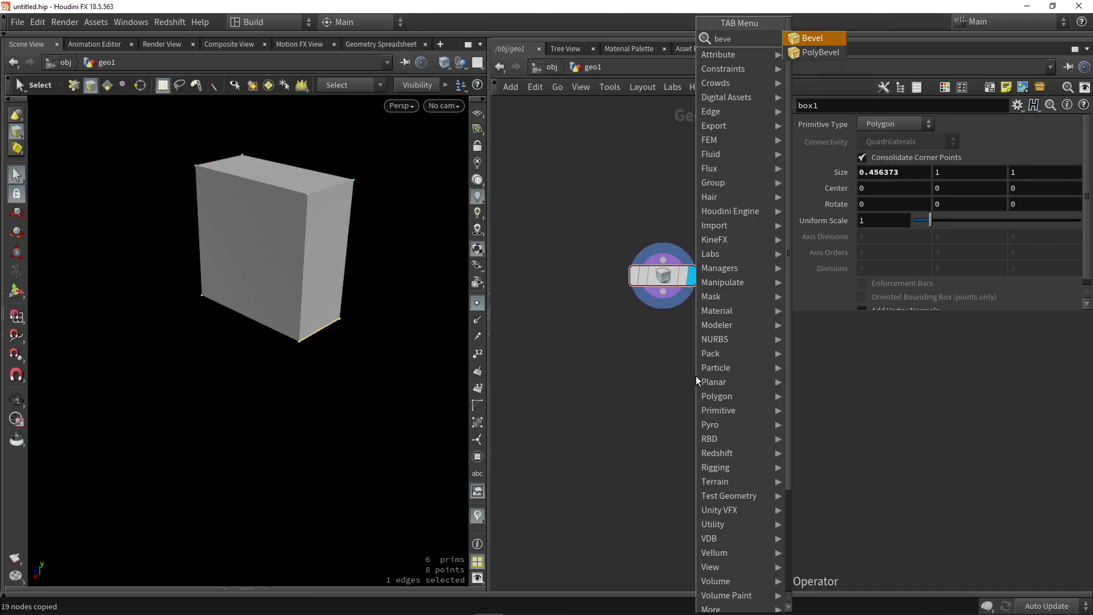
pyautogui.press('Return')
pyautogui.click(695, 376)
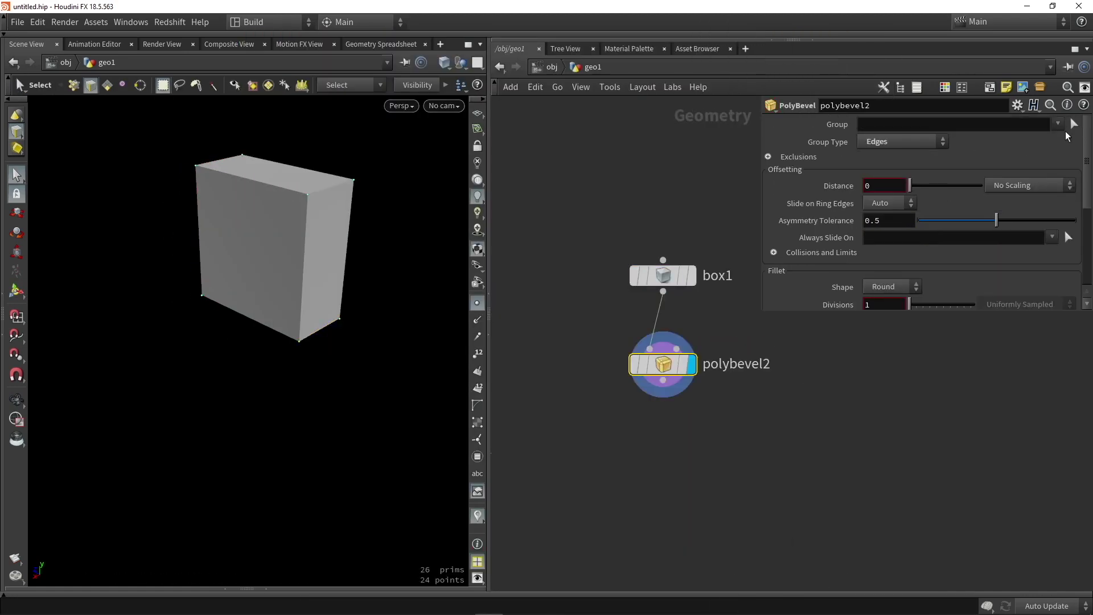
pyautogui.click(1073, 125)
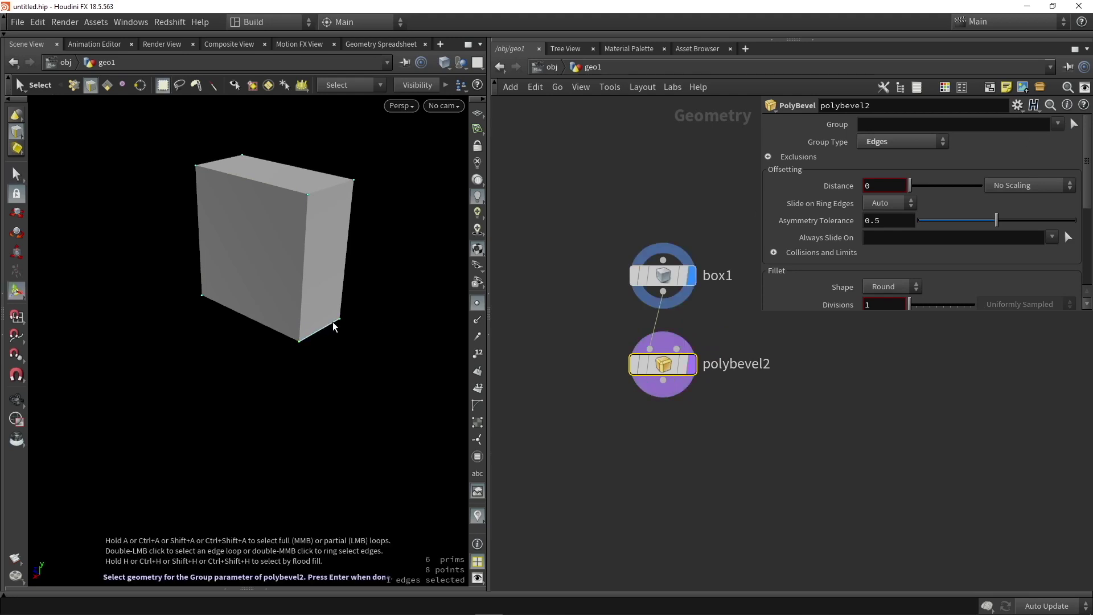
pyautogui.press('Return')
pyautogui.moveTo(914, 189); pyautogui.dragTo(972, 183)
# Add a second PolyBevel node below polybevel2, connect and display it, and bevel all edges by a distance of 0.071
pyautogui.press('Tab')
pyautogui.write('be')
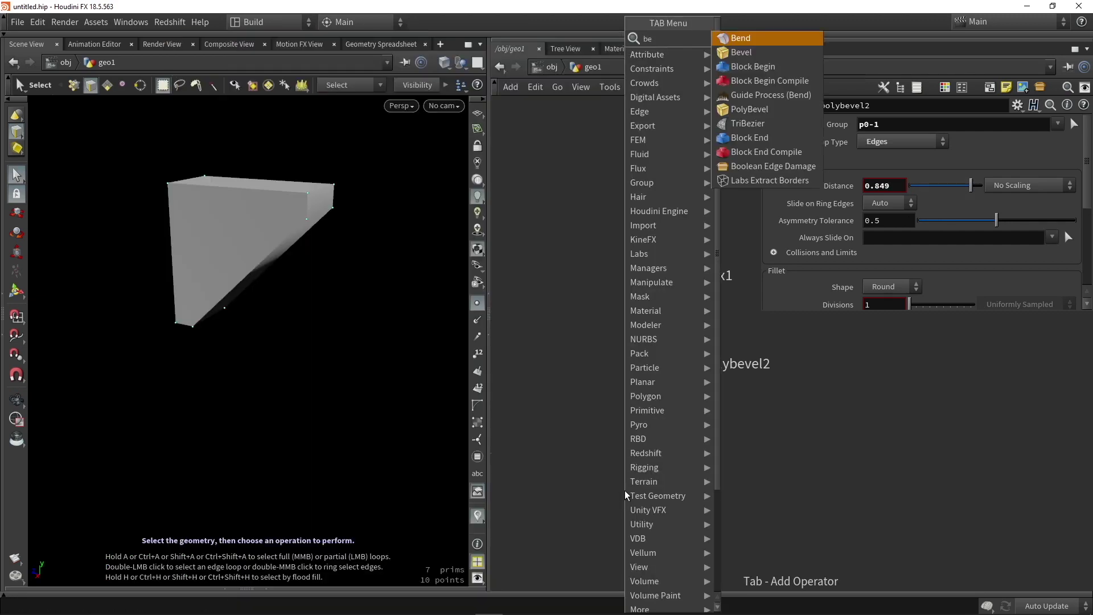
pyautogui.write('vel')
pyautogui.click(749, 53)
pyautogui.click(710, 440)
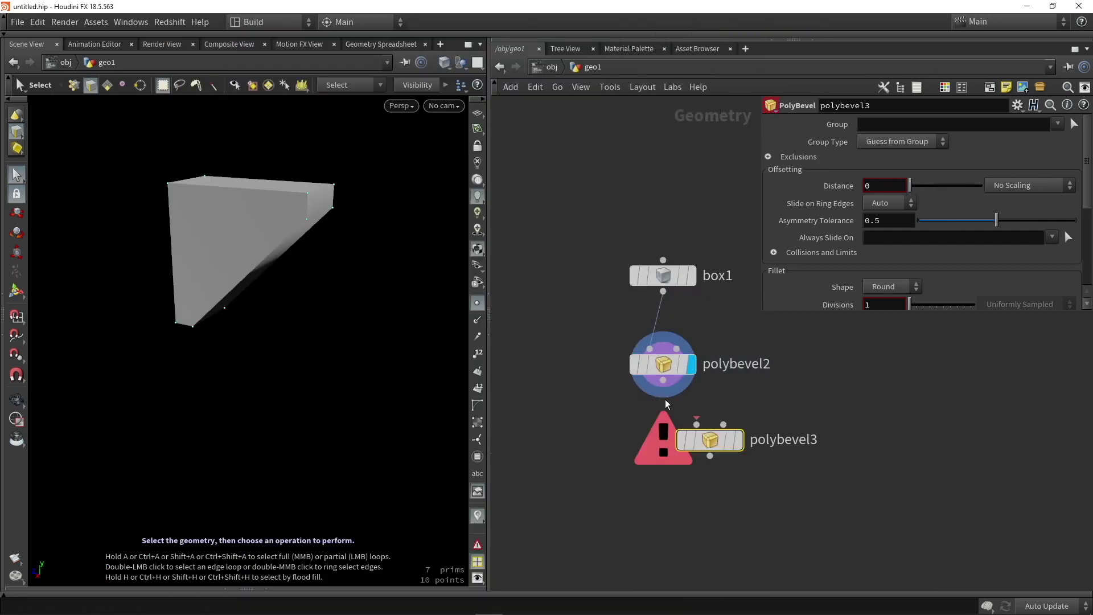
pyautogui.click(662, 379)
pyautogui.click(697, 424)
pyautogui.moveTo(708, 439); pyautogui.dragTo(665, 426)
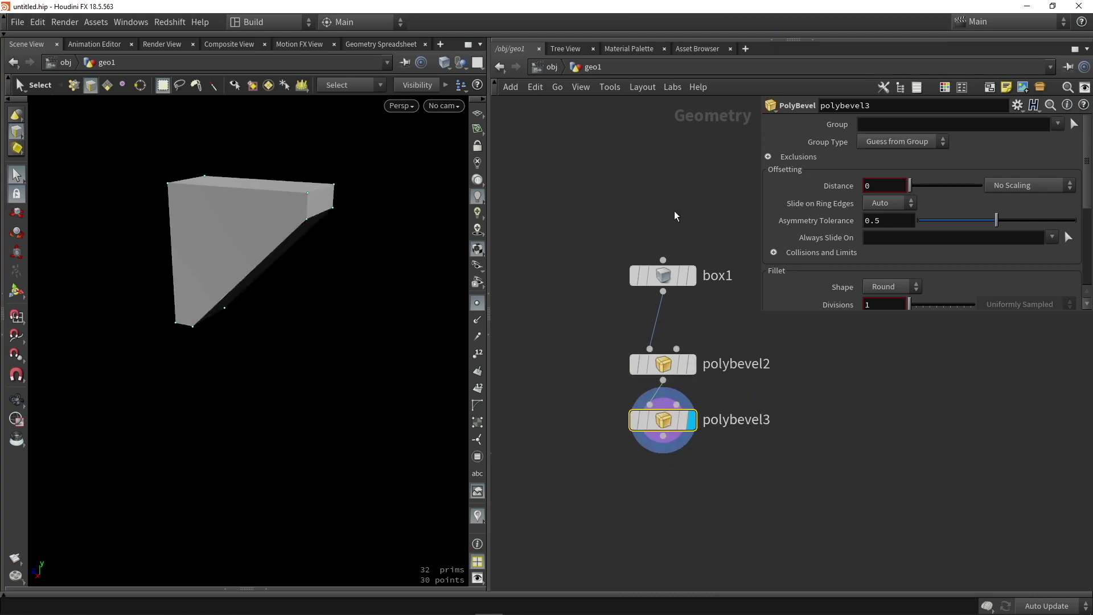
pyautogui.moveTo(909, 186); pyautogui.dragTo(916, 189)
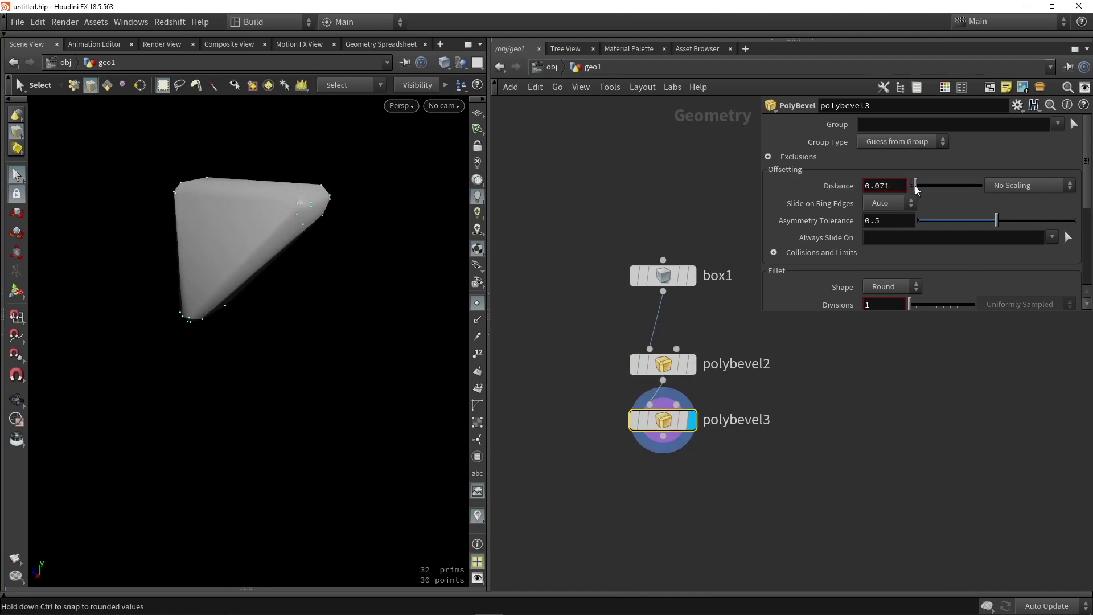
# Add a Normal node below polybevel3, connected to it, and display it
pyautogui.moveTo(319, 285)
pyautogui.keyDown('alt'); pyautogui.mouseDown()
pyautogui.moveTo(229, 290)
pyautogui.moveTo(308, 293)
pyautogui.mouseUp(); pyautogui.keyUp('alt')
pyautogui.moveTo(771, 489); pyautogui.dragTo(767, 381, button='middle')
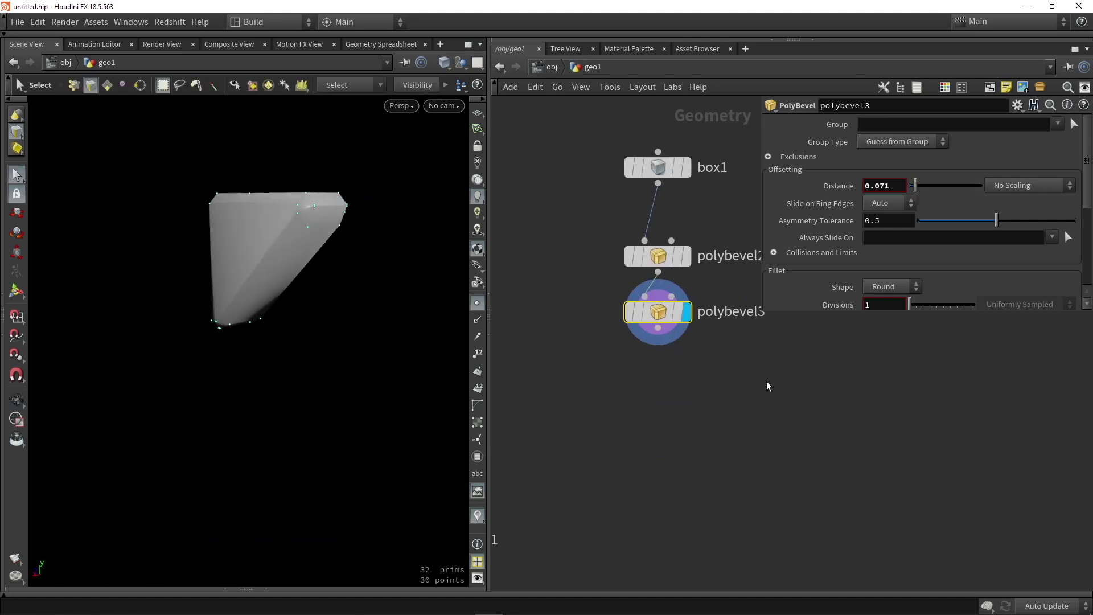
pyautogui.press('Tab')
pyautogui.write('no')
pyautogui.press('Return')
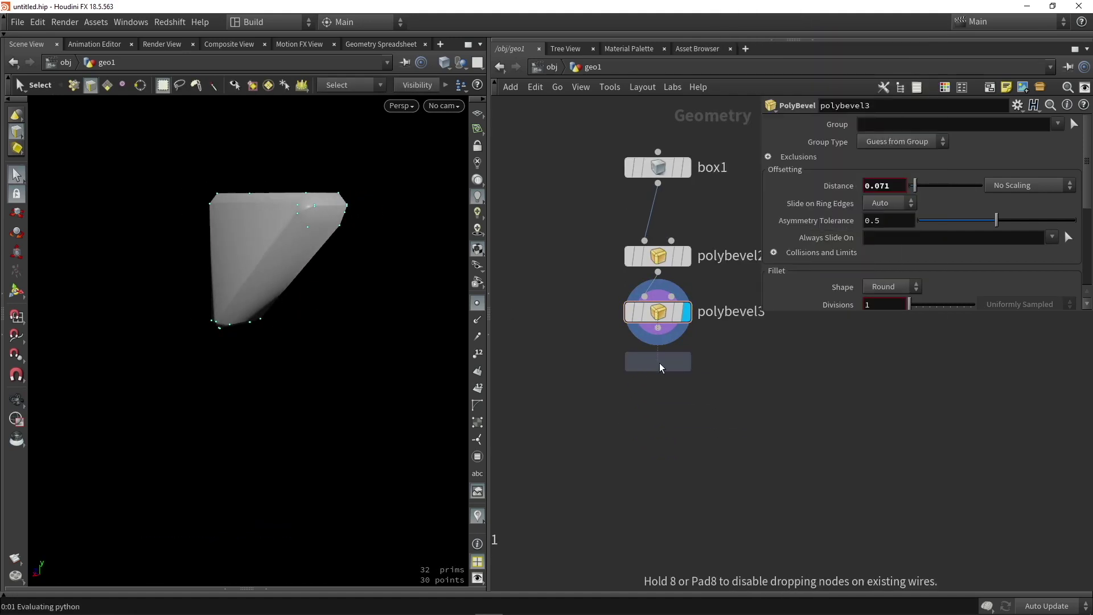
pyautogui.click(658, 363)
pyautogui.scroll(3, 663, 339)
pyautogui.moveTo(653, 341); pyautogui.dragTo(654, 354)
pyautogui.click(702, 379)
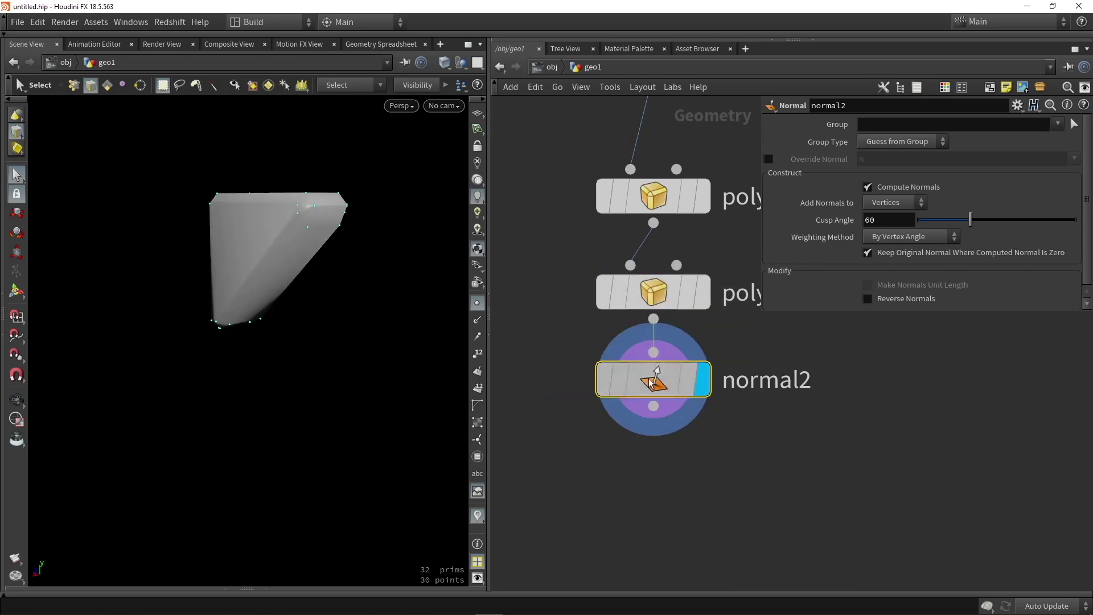
# Set the Normal node's cusp angle to 0 and turn off the point display in the viewport
pyautogui.moveTo(942, 225); pyautogui.dragTo(839, 230)
pyautogui.keyDown('alt'); pyautogui.moveTo(319, 245); pyautogui.dragTo(365, 251); pyautogui.keyUp('alt')
pyautogui.click(478, 302)
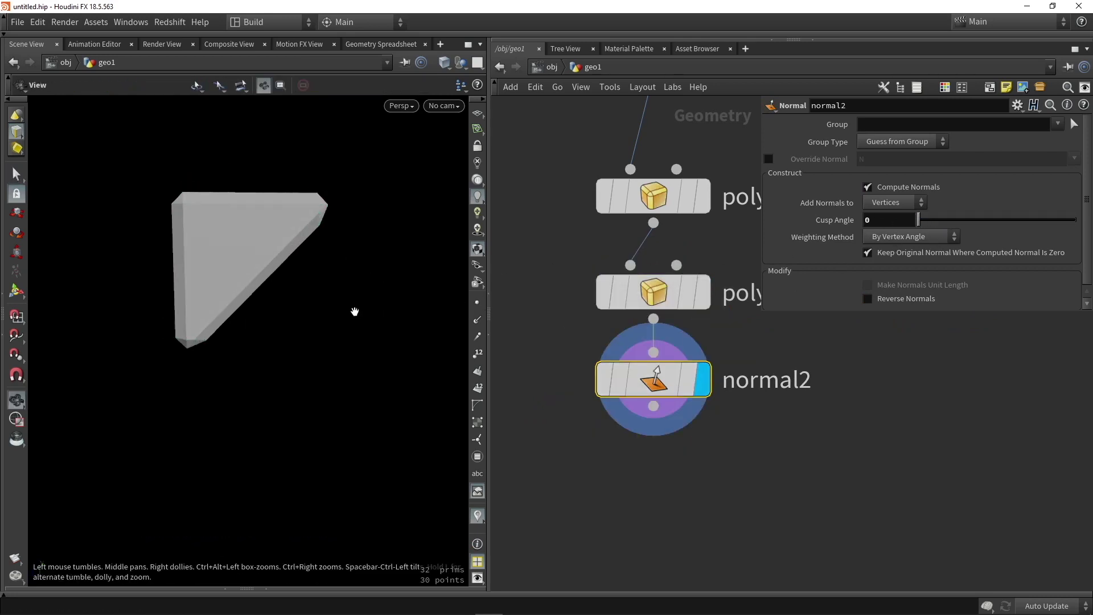
pyautogui.moveTo(355, 311)
pyautogui.mouseDown()
pyautogui.moveTo(254, 317)
pyautogui.moveTo(336, 319)
pyautogui.mouseUp()
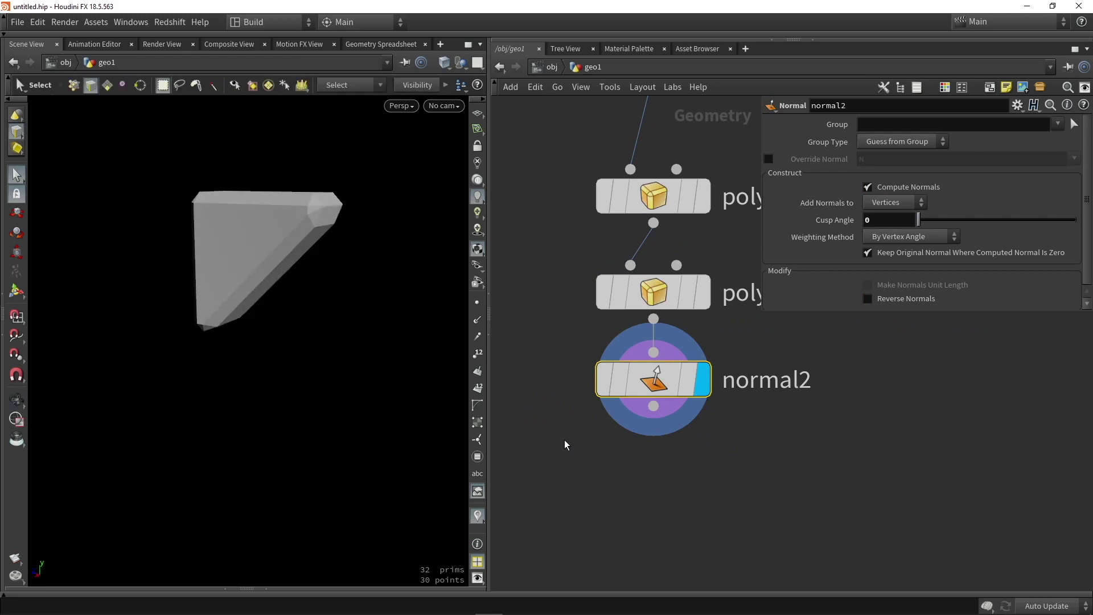
# Add a Copy to Points node below normal2 in the network
pyautogui.press('h')
pyautogui.press('Tab')
pyautogui.write('cop')
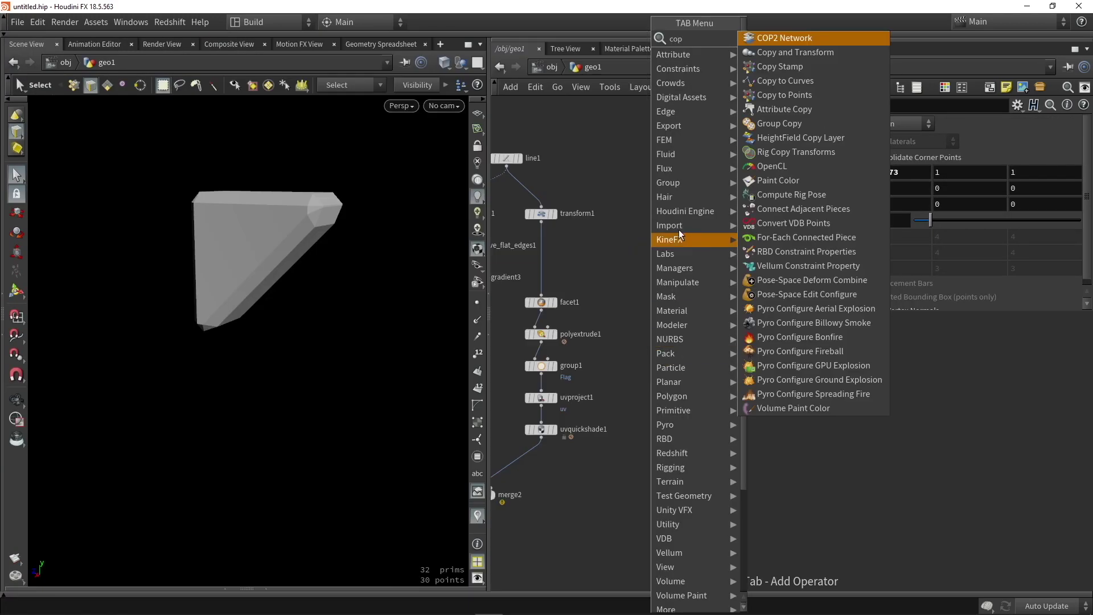
pyautogui.click(788, 91)
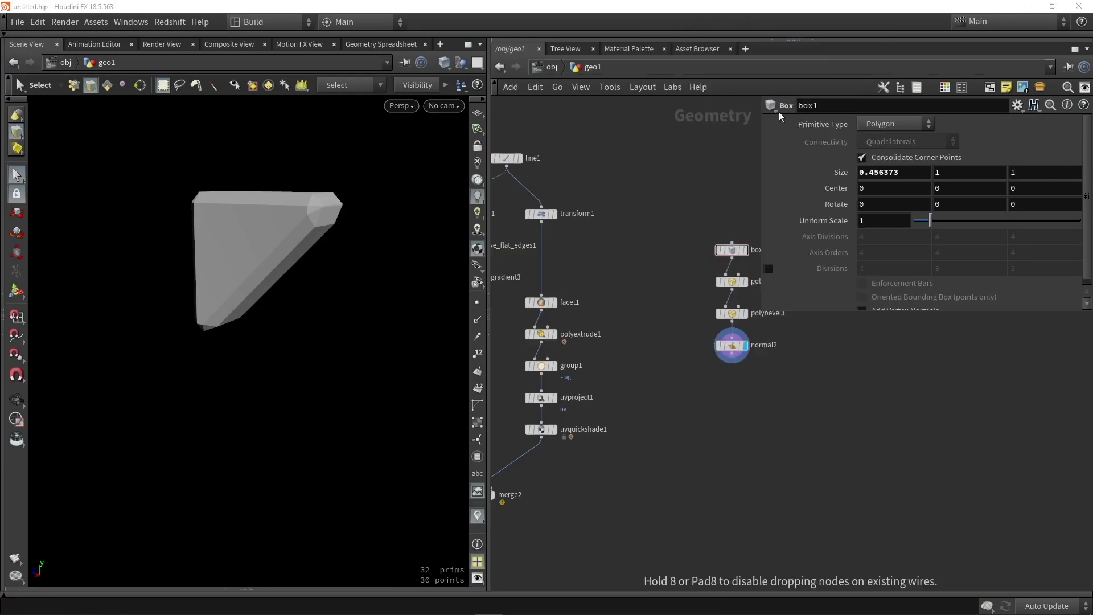
pyautogui.click(697, 381)
pyautogui.scroll(3, 549, 317)
# Move the facet1 node up toward transform1 and display its line
pyautogui.moveTo(538, 295); pyautogui.dragTo(537, 258)
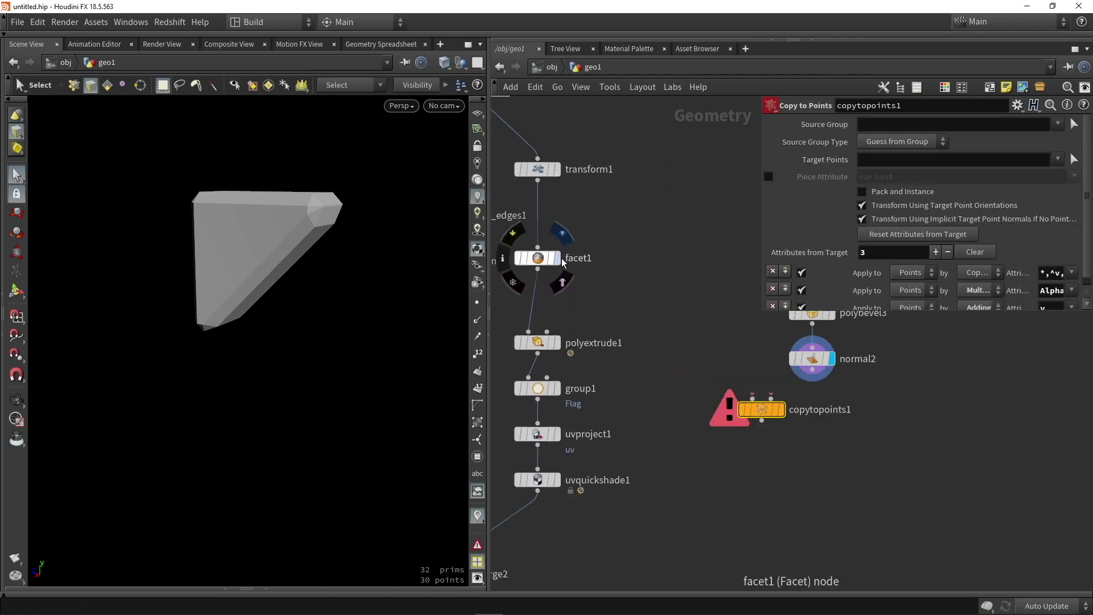
pyautogui.click(555, 258)
pyautogui.click(538, 260)
pyautogui.press('Escape')
pyautogui.press('s')
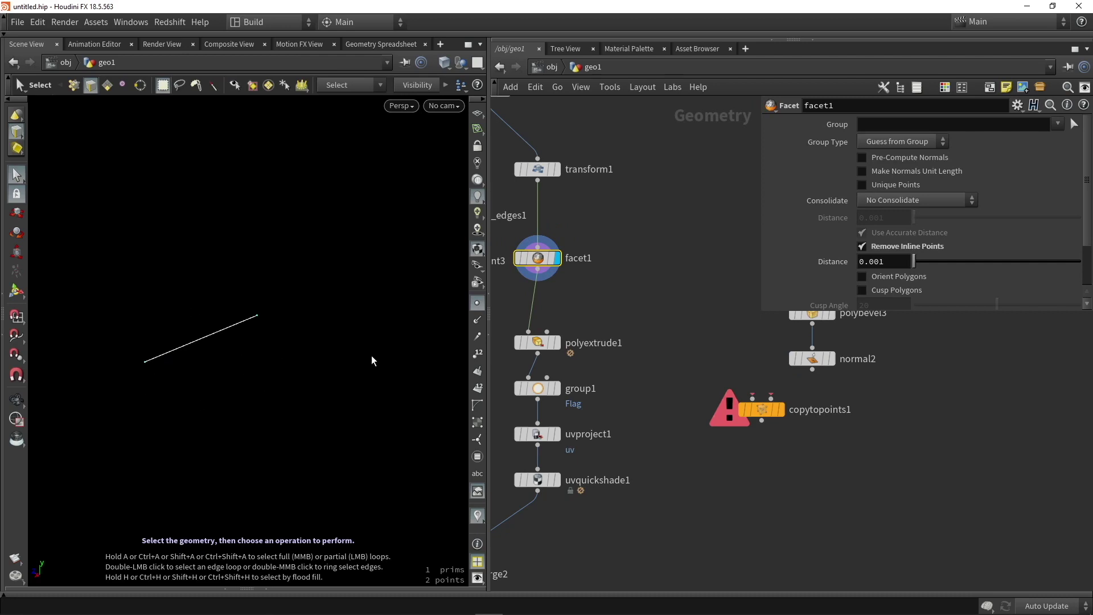
# Feed normal2 into copytopoints1 as the source geometry and facet1 as the target points, and display the copies
pyautogui.click(537, 270)
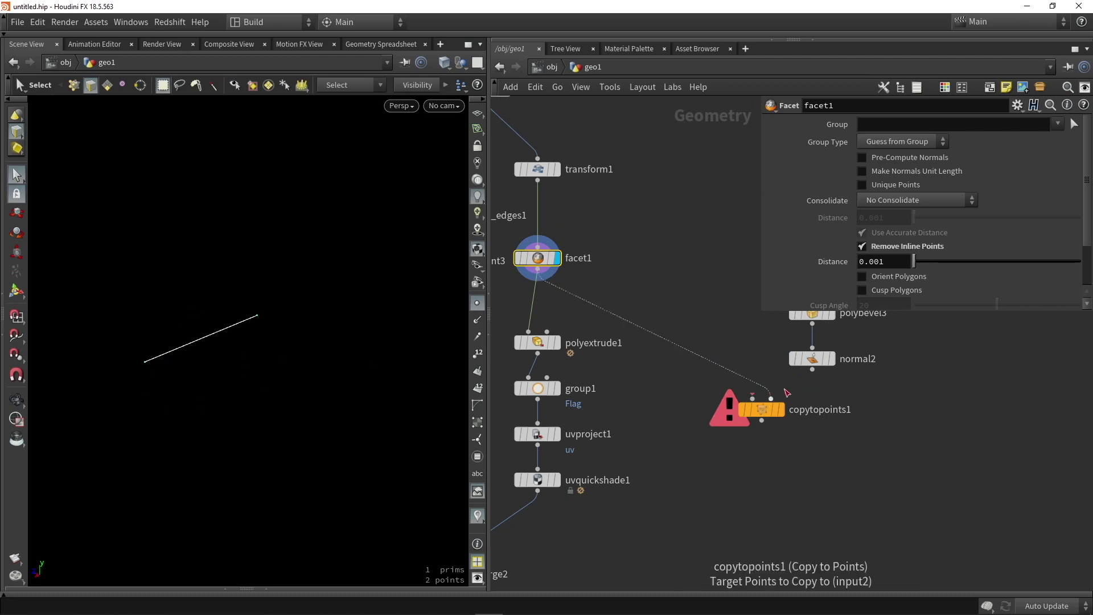
pyautogui.moveTo(813, 369); pyautogui.dragTo(752, 398)
pyautogui.click(780, 409)
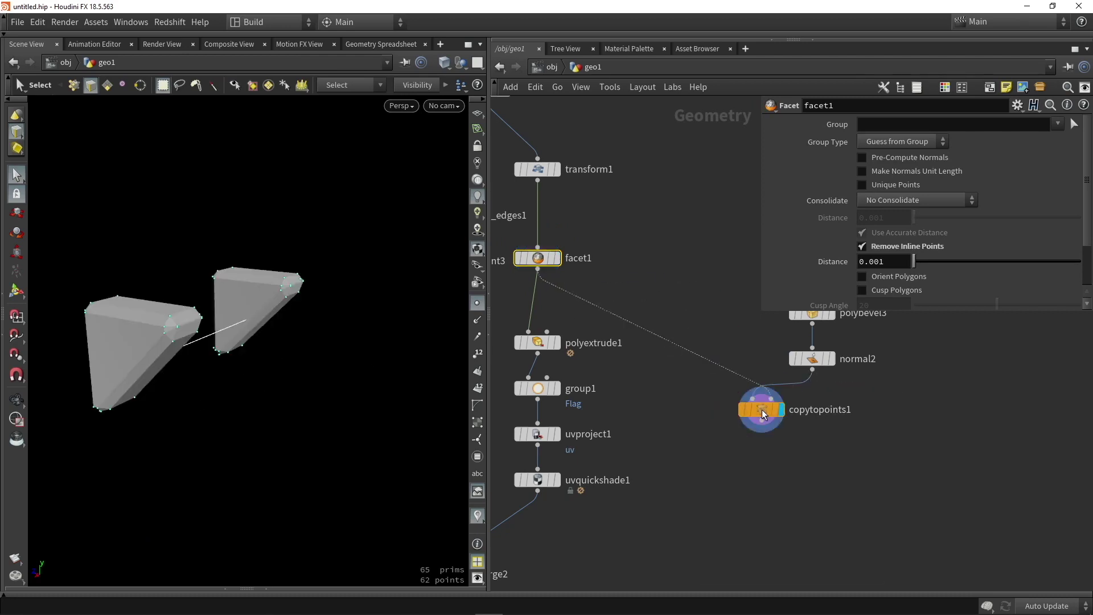
pyautogui.click(762, 409)
pyautogui.keyDown('alt'); pyautogui.moveTo(259, 366); pyautogui.dragTo(202, 364); pyautogui.keyUp('alt')
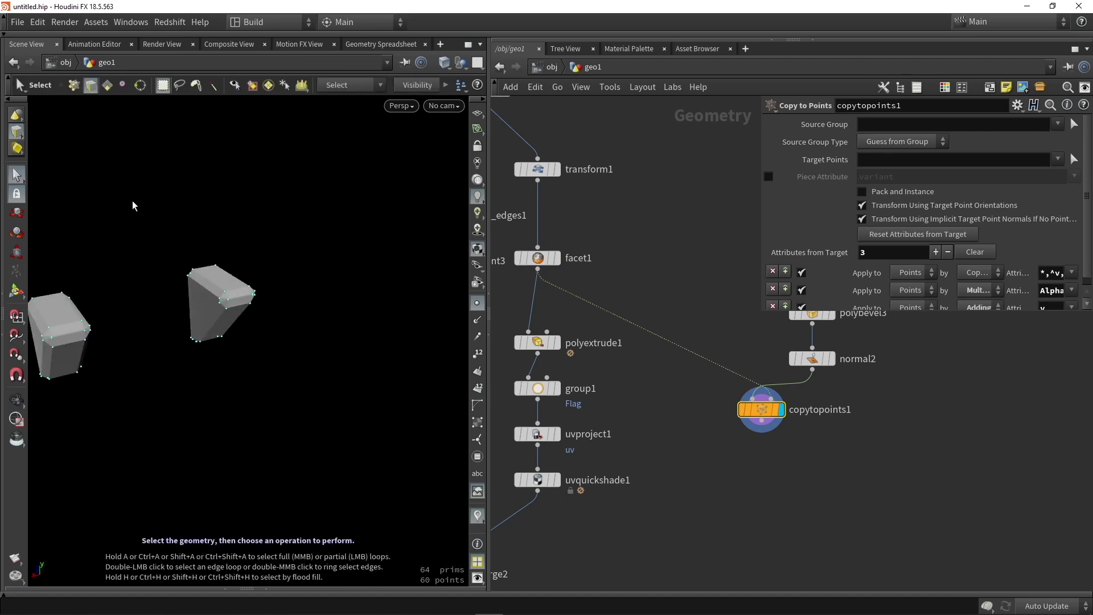
# Move copytopoints1 lower in the network, add a PolyFrame node fed by facet1, and display it
pyautogui.moveTo(762, 408); pyautogui.dragTo(756, 480)
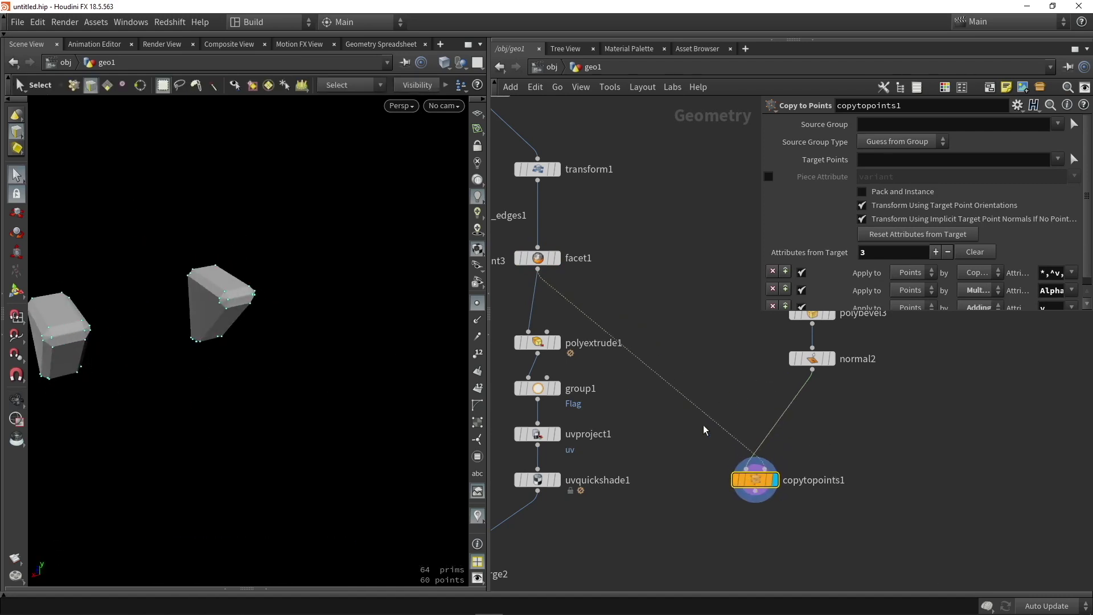
pyautogui.press('Tab')
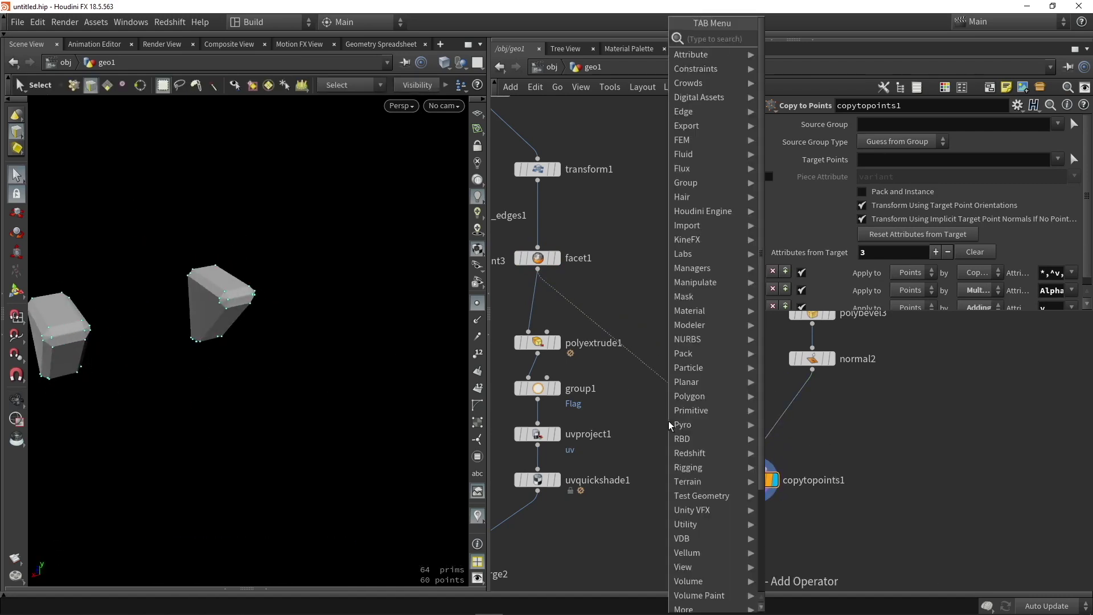
pyautogui.write('polyfr')
pyautogui.press('Return')
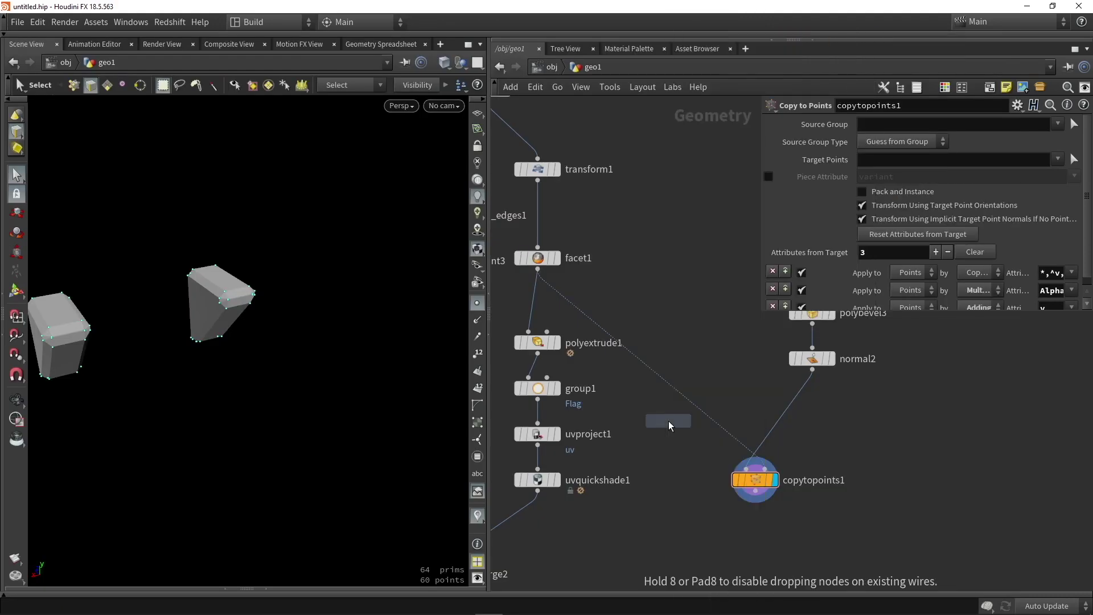
pyautogui.click(668, 421)
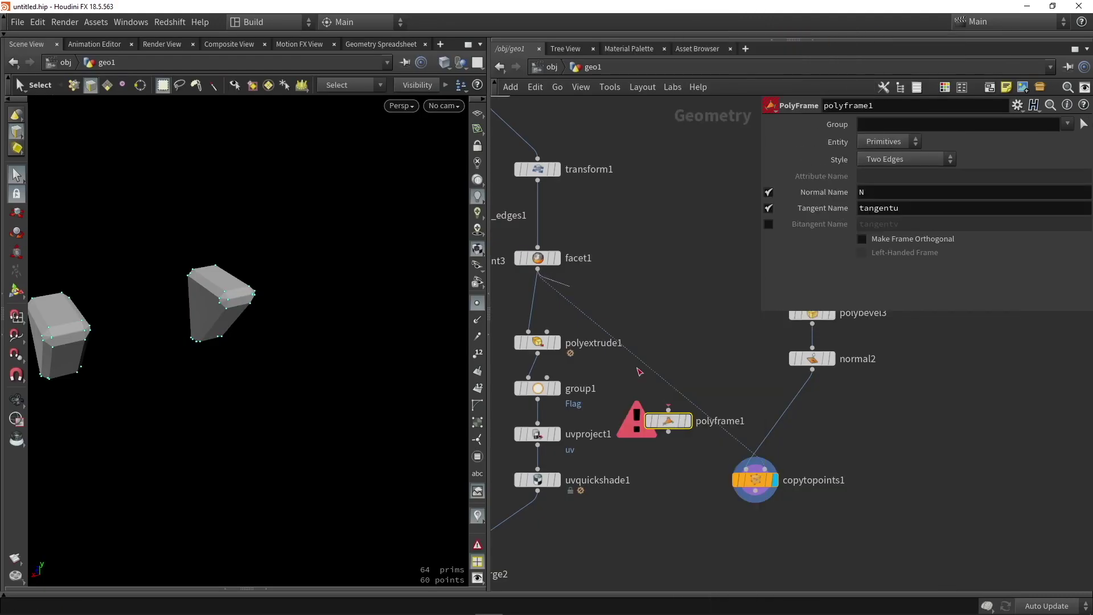
pyautogui.moveTo(538, 269); pyautogui.dragTo(716, 358)
pyautogui.scroll(3, 716, 358)
pyautogui.click(722, 359)
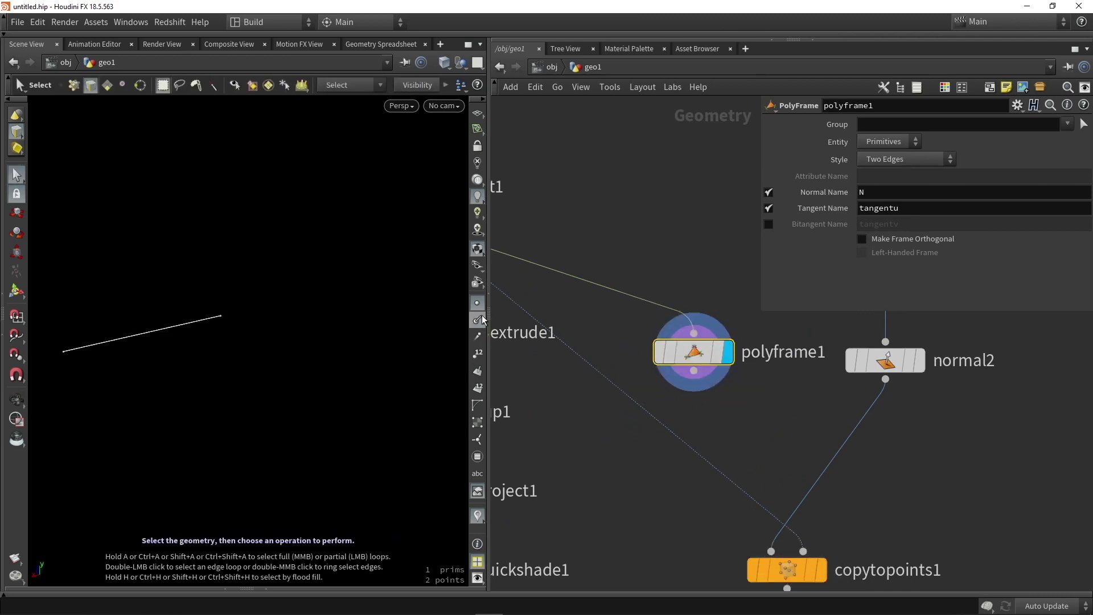
# Disable polyframe1's normal output, set its tangent name to N, and change the style to Primitive Centroid
pyautogui.keyDown('alt'); pyautogui.moveTo(263, 340); pyautogui.dragTo(171, 372); pyautogui.keyUp('alt')
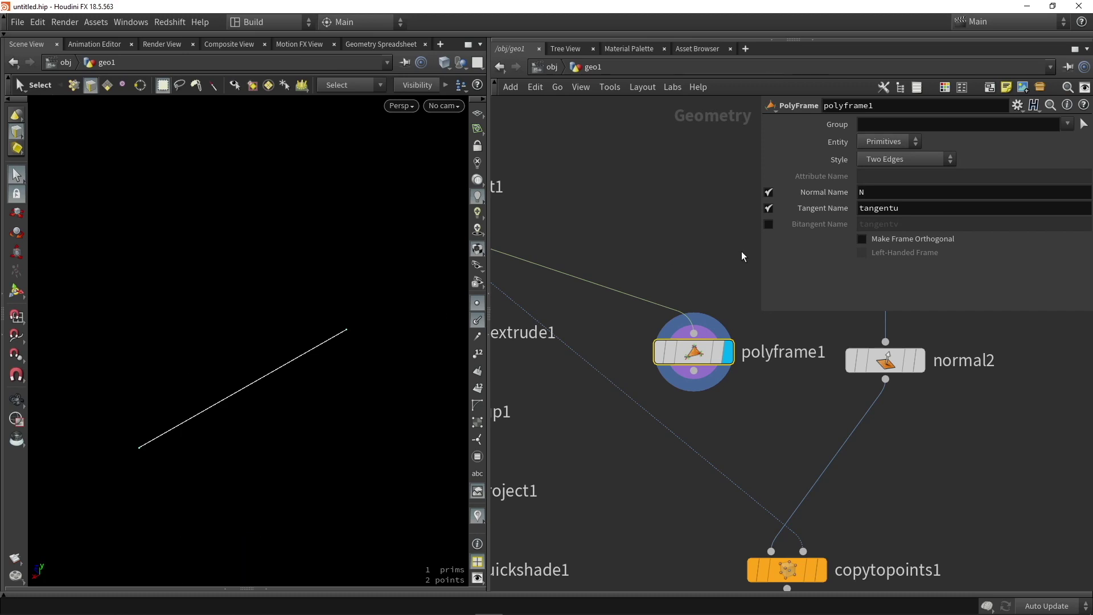
pyautogui.click(770, 193)
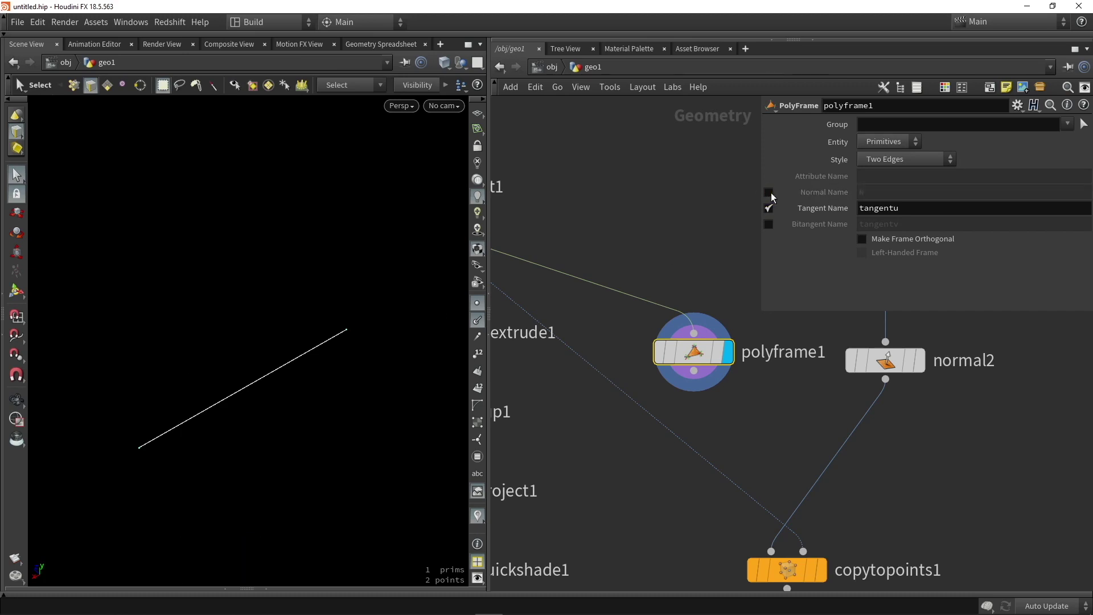
pyautogui.click(925, 210)
pyautogui.write('N')
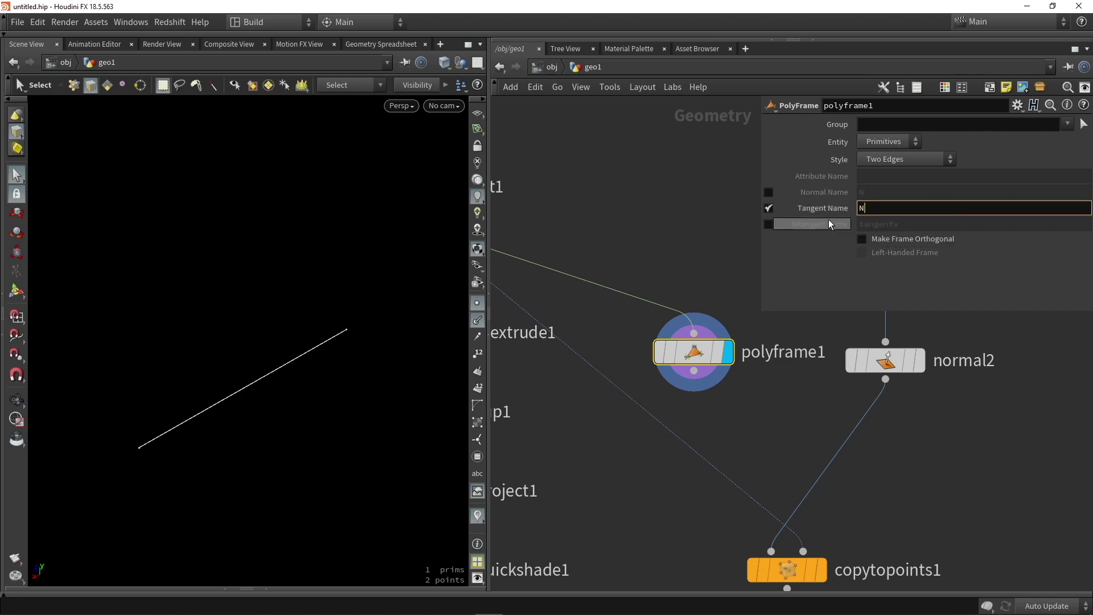
pyautogui.press('Return')
pyautogui.scroll(3, 364, 334)
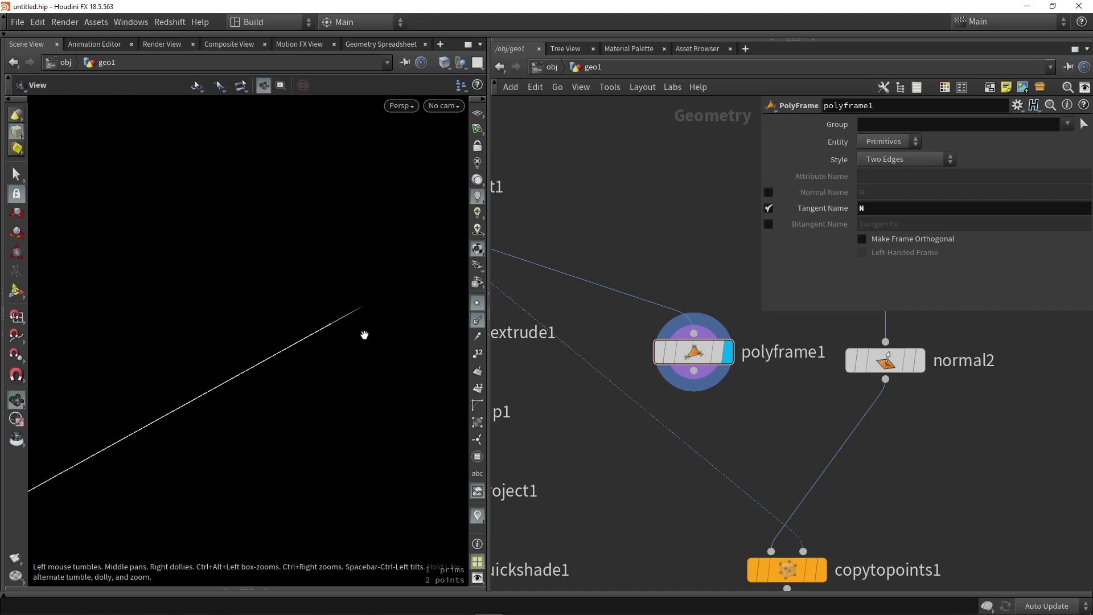
pyautogui.moveTo(358, 302)
pyautogui.mouseDown()
pyautogui.moveTo(229, 364)
pyautogui.moveTo(349, 310)
pyautogui.mouseUp()
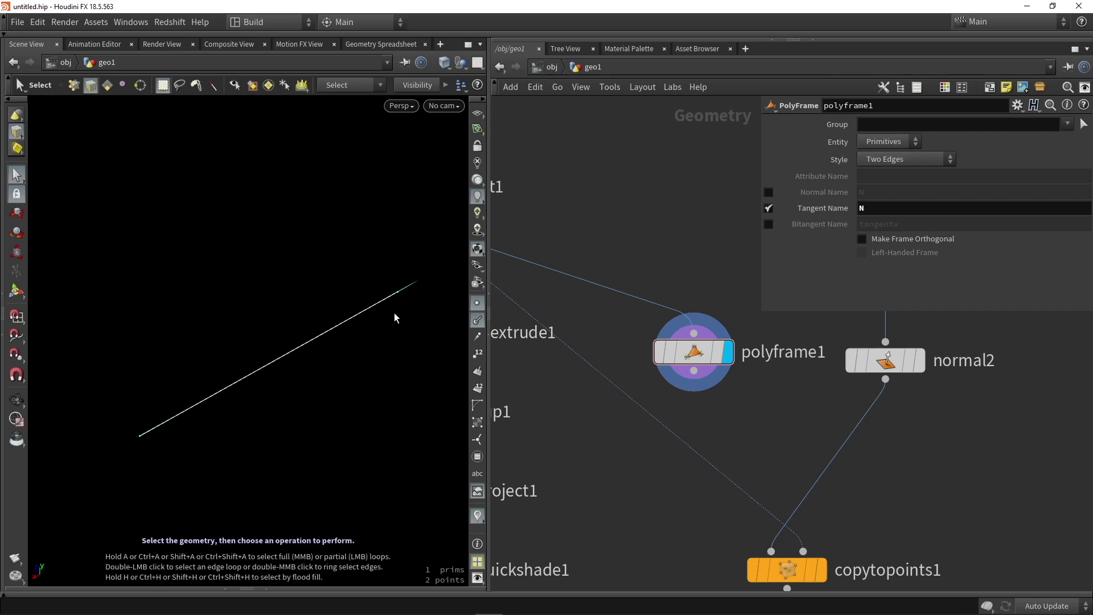
pyautogui.click(886, 160)
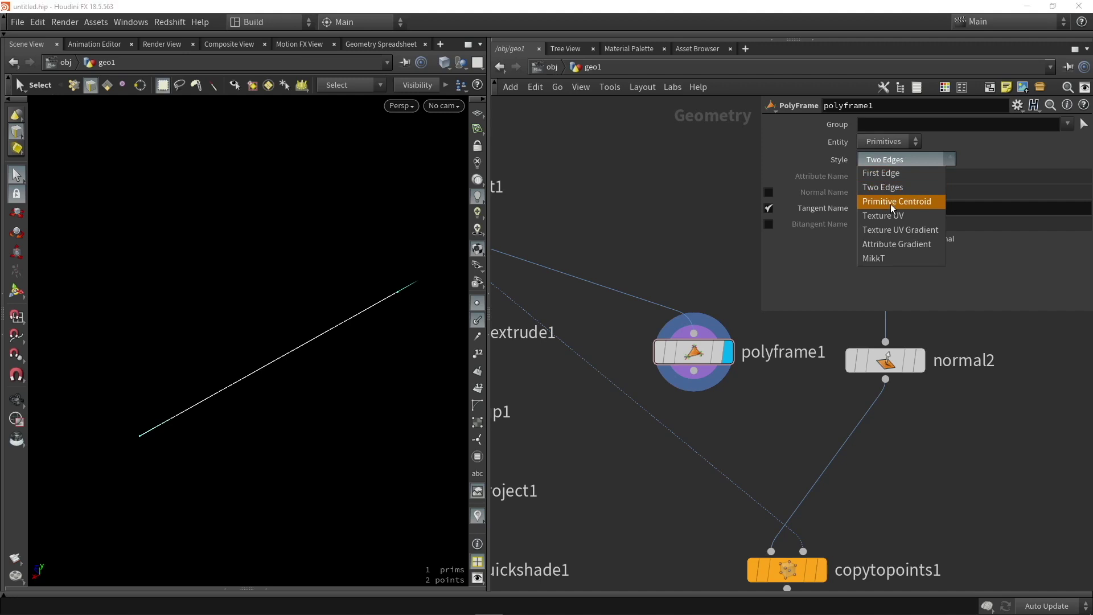
pyautogui.click(890, 202)
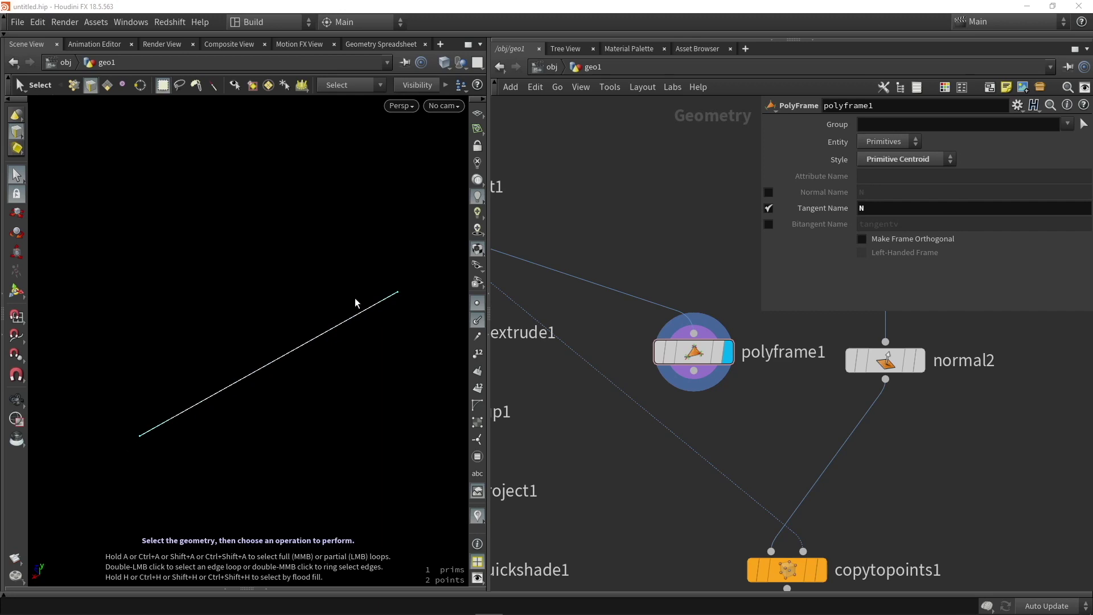
# Feed polyframe1 into copytopoints1 as the target points and display the copied holders
pyautogui.moveTo(773, 445); pyautogui.dragTo(667, 353, button='middle')
pyautogui.moveTo(588, 279); pyautogui.dragTo(697, 458)
pyautogui.moveTo(706, 470)
pyautogui.click(720, 436)
pyautogui.click(689, 482)
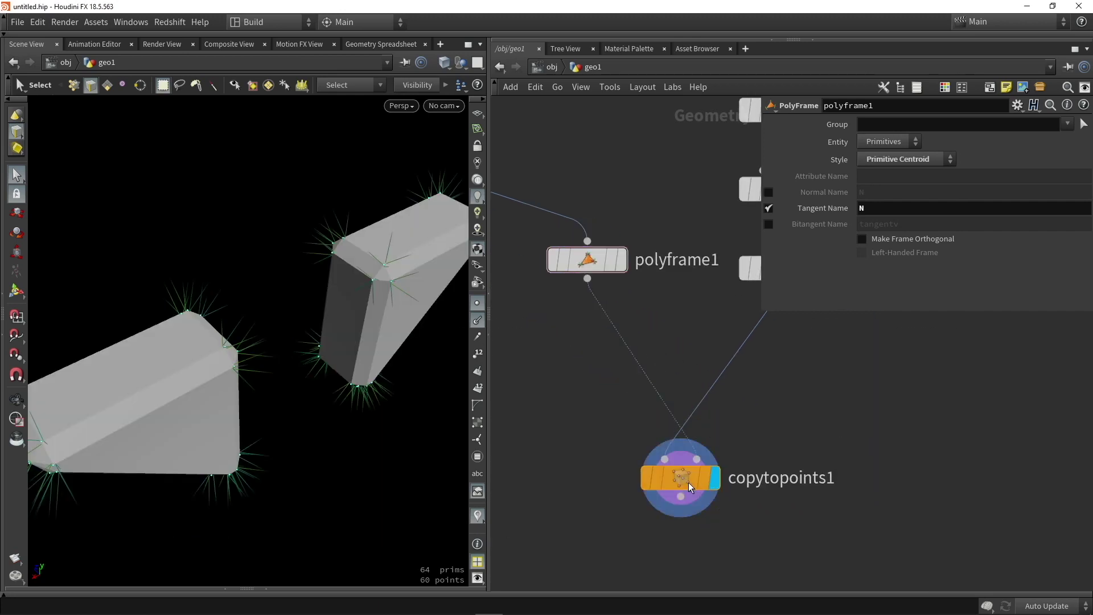
# Turn off the display of points and point normals in the viewport
pyautogui.scroll(-3, 329, 431)
pyautogui.moveTo(329, 431); pyautogui.dragTo(272, 409)
pyautogui.press('s')
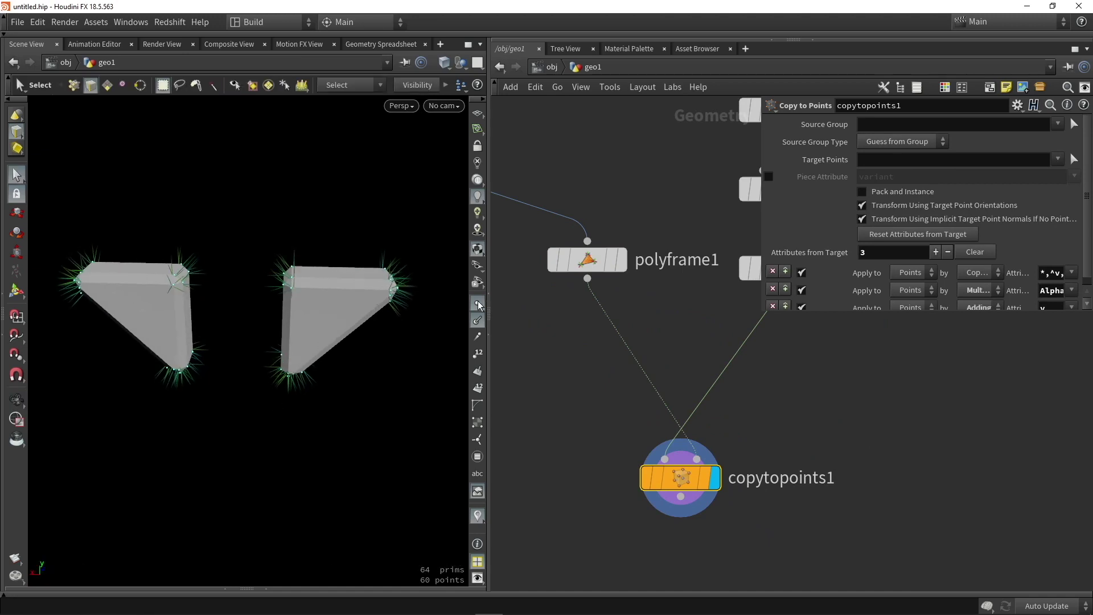
pyautogui.click(478, 322)
# Insert a Transform node between normal2 and copytopoints1
pyautogui.moveTo(731, 399); pyautogui.dragTo(592, 404, button='middle')
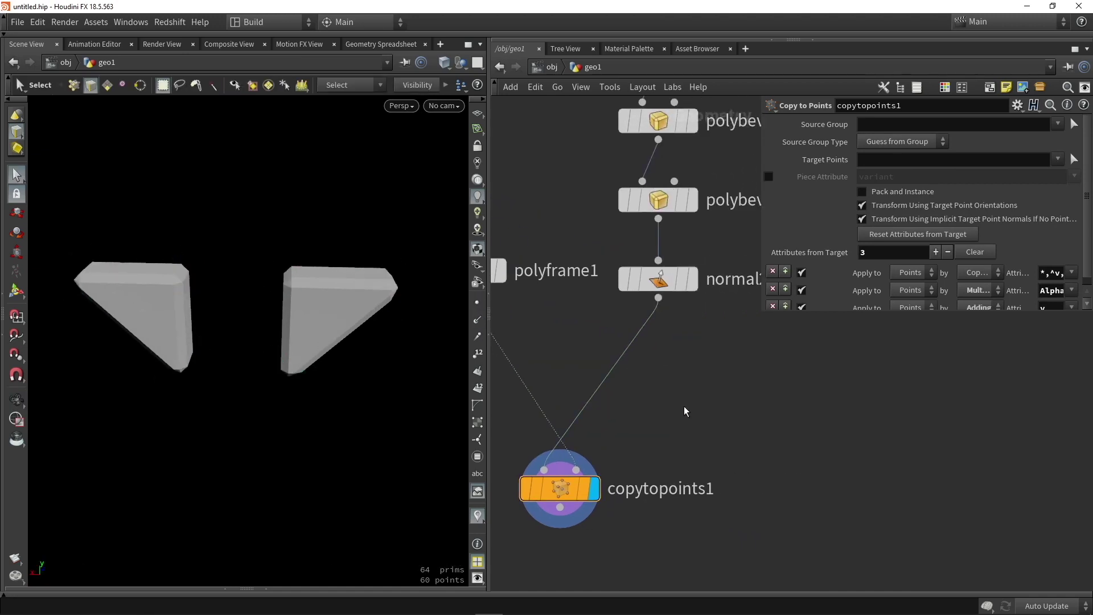
pyautogui.press('Tab')
pyautogui.moveTo(705, 361)
pyautogui.click(782, 68)
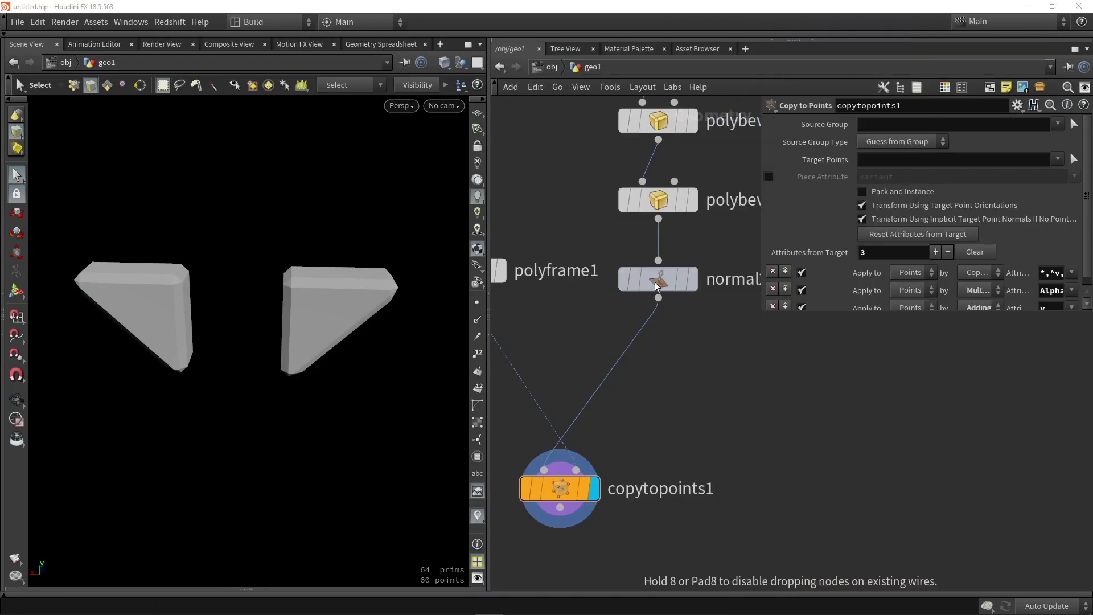
pyautogui.click(635, 351)
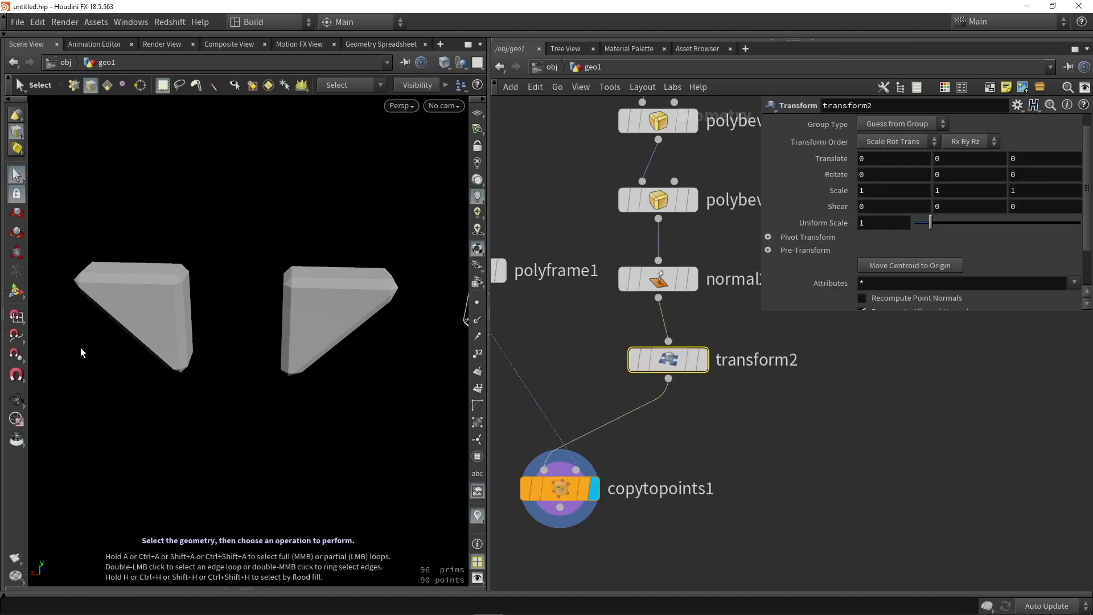
# Rotate the holder piece -180 degrees about Y in transform2
pyautogui.click(15, 289)
pyautogui.keyDown('alt'); pyautogui.moveTo(244, 308); pyautogui.dragTo(170, 336); pyautogui.keyUp('alt')
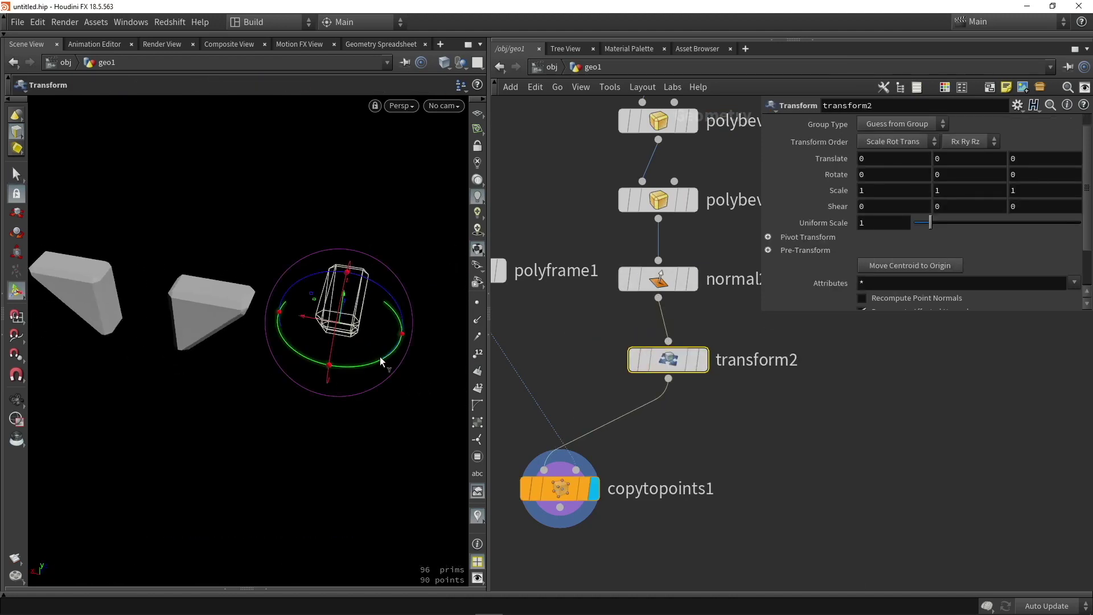
pyautogui.moveTo(372, 363); pyautogui.dragTo(296, 273)
# Connect copytopoints1 to merge2 and display the merged pole, flag and holders
pyautogui.scroll(-4, 625, 451)
pyautogui.moveTo(660, 463); pyautogui.dragTo(774, 394, button='middle')
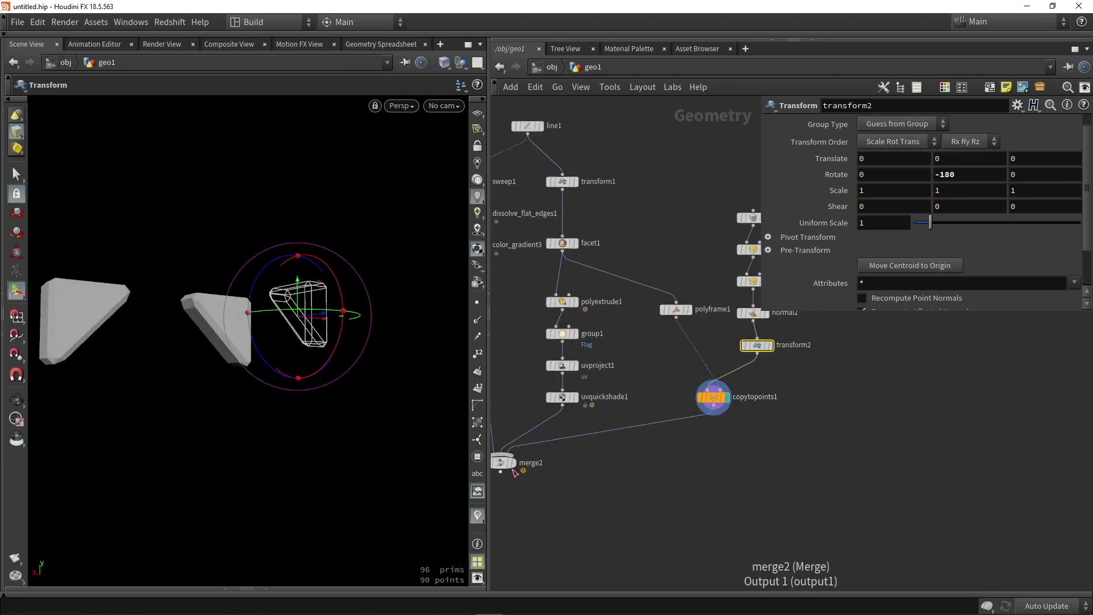
pyautogui.click(501, 455)
pyautogui.press('Escape')
pyautogui.keyDown('alt'); pyautogui.moveTo(180, 403); pyautogui.dragTo(202, 405); pyautogui.keyUp('alt')
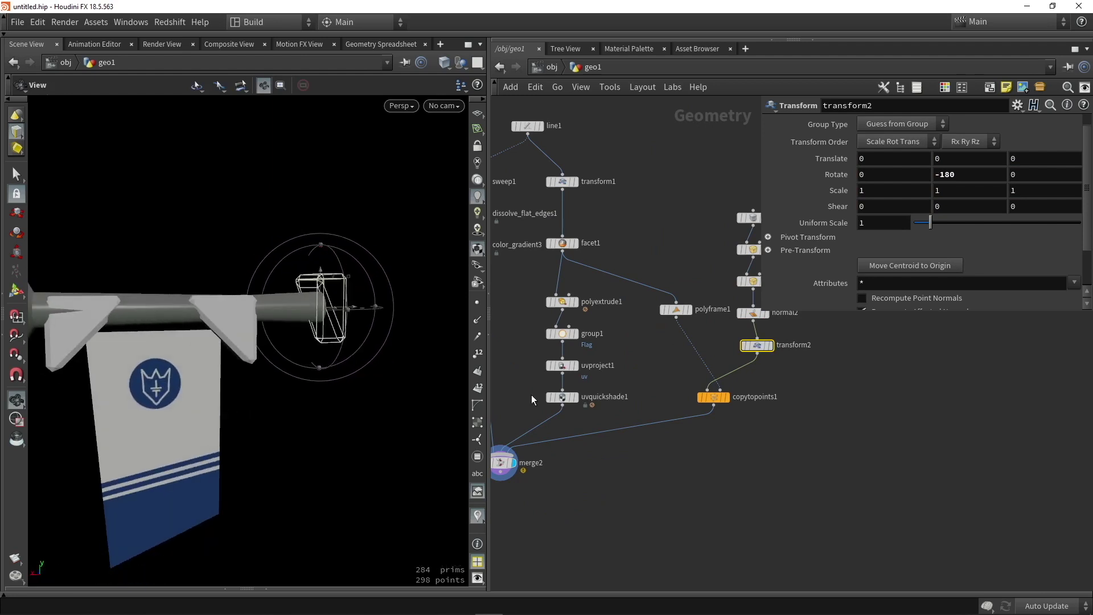
# Set transform2's uniform scale to 0.82 and shift the holder to about -0.207 in Y and 0.33 in Z
pyautogui.scroll(3, 757, 357)
pyautogui.moveTo(757, 346); pyautogui.dragTo(750, 349)
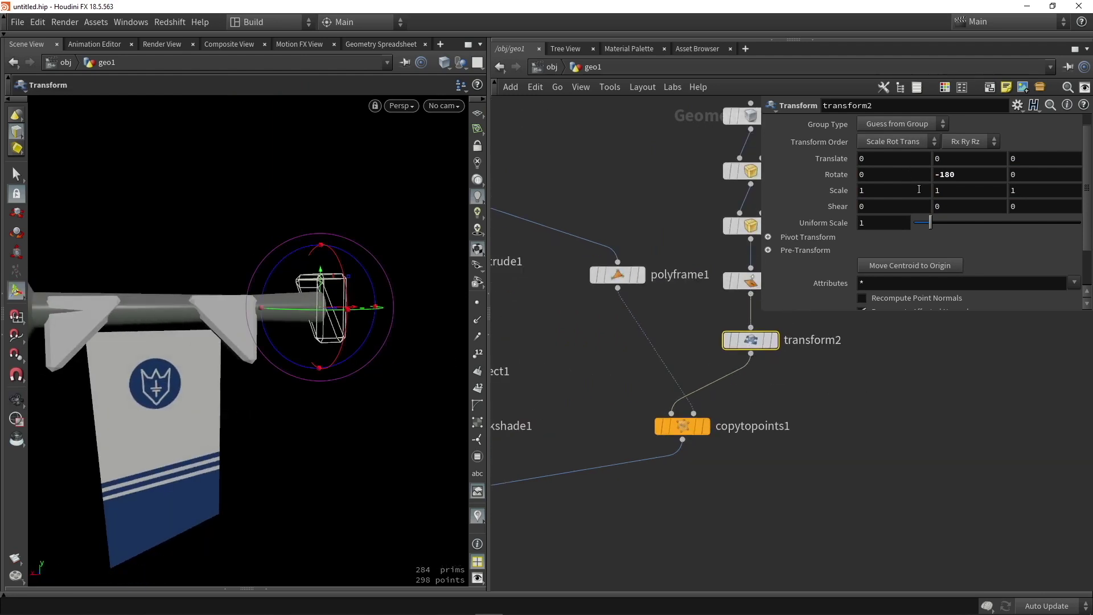
pyautogui.moveTo(930, 223); pyautogui.dragTo(928, 224)
pyautogui.press('space')
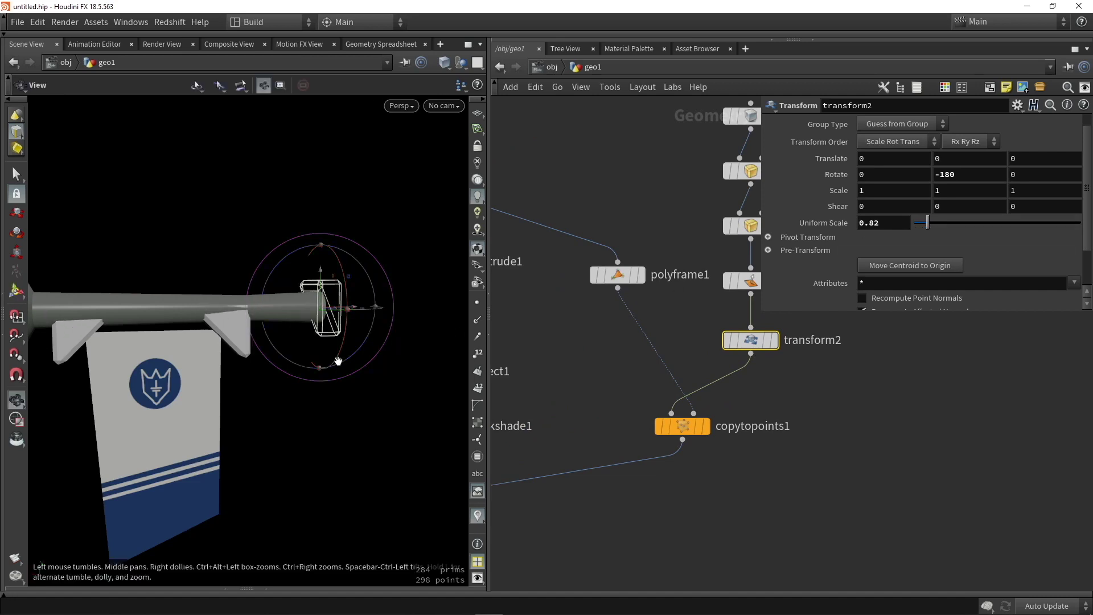
pyautogui.moveTo(320, 276); pyautogui.dragTo(332, 329)
pyautogui.moveTo(335, 329); pyautogui.dragTo(324, 309)
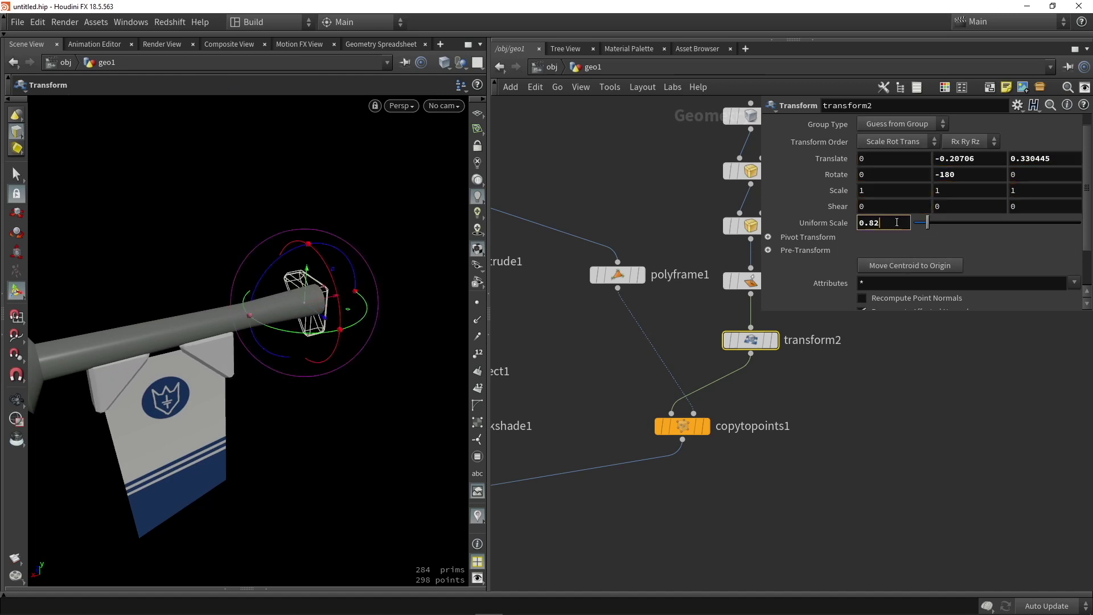
# Set transform2's uniform scale to 0.7 and reposition the holder at about -0.19 in Y and 0.257 in Z
pyautogui.click(897, 222)
pyautogui.write('0.7')
pyautogui.press('Return')
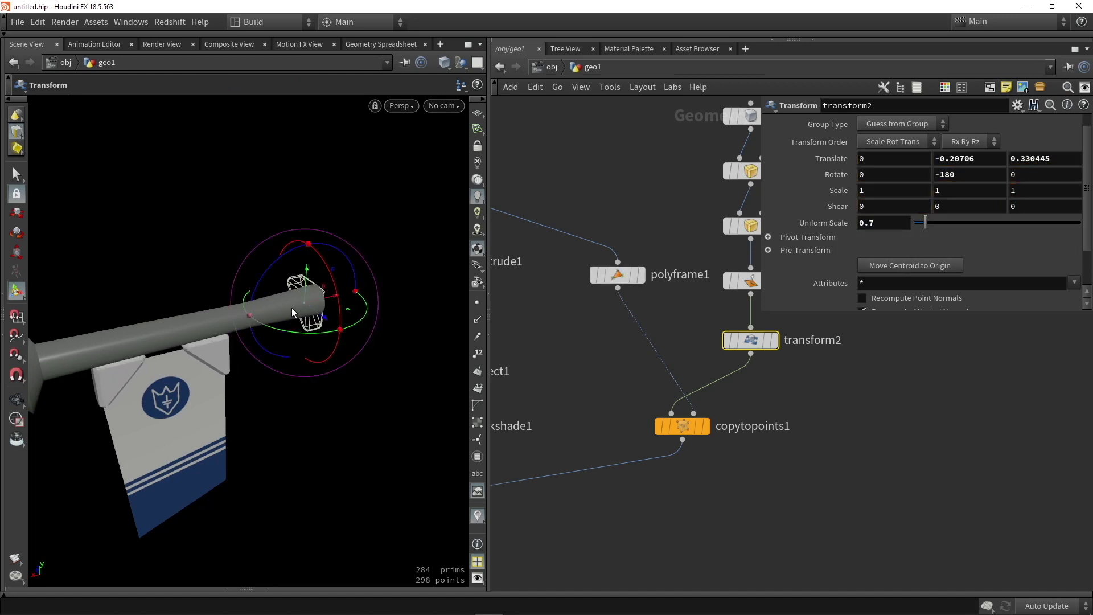
pyautogui.moveTo(292, 312); pyautogui.dragTo(306, 293)
# Shift merge2 down, move color_gradient3 from the pole branch to directly after merge2, and display it
pyautogui.moveTo(555, 373); pyautogui.dragTo(632, 309, button='middle')
pyautogui.scroll(-4, 632, 310)
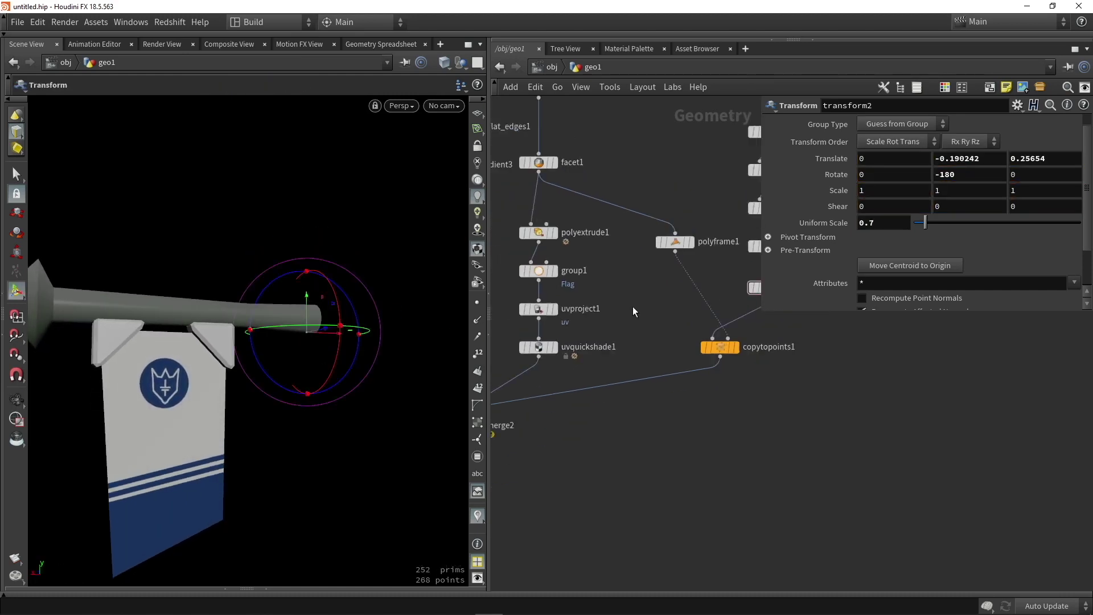
pyautogui.moveTo(523, 391); pyautogui.dragTo(573, 389, button='middle')
pyautogui.scroll(2, 570, 390)
pyautogui.moveTo(569, 392); pyautogui.dragTo(579, 427)
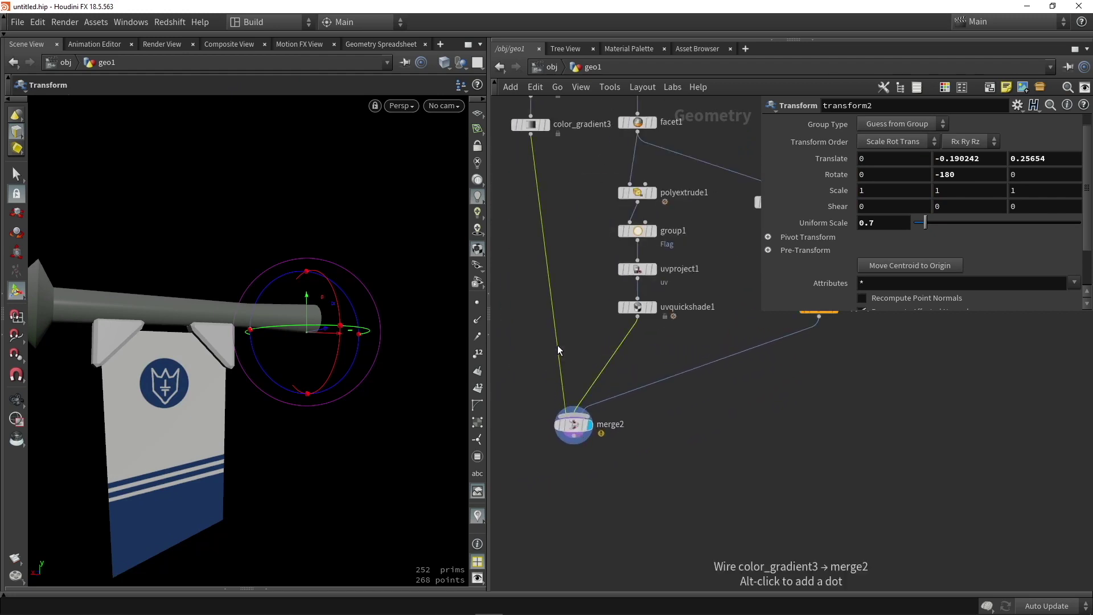
pyautogui.click(537, 127)
pyautogui.moveTo(536, 127); pyautogui.dragTo(597, 481)
pyautogui.moveTo(574, 436); pyautogui.dragTo(576, 477)
pyautogui.click(600, 493)
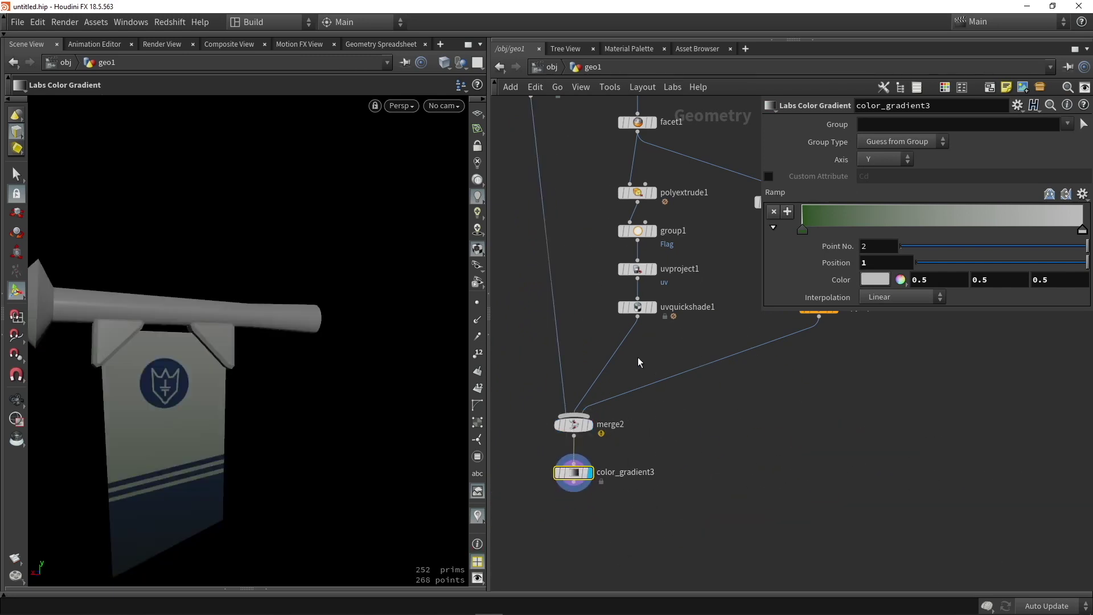
# Disconnect uvquickshade1 from merge2 and add another Merge node below color_gradient3
pyautogui.press('Delete')
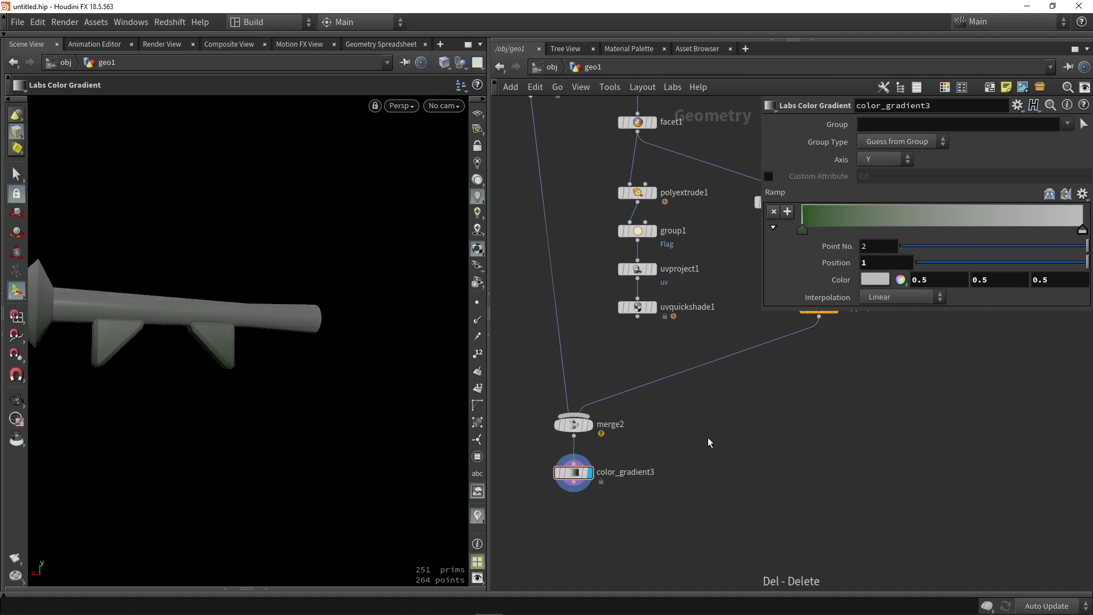
pyautogui.press('Tab')
pyautogui.write('mer')
pyautogui.press('Return')
pyautogui.click(662, 512)
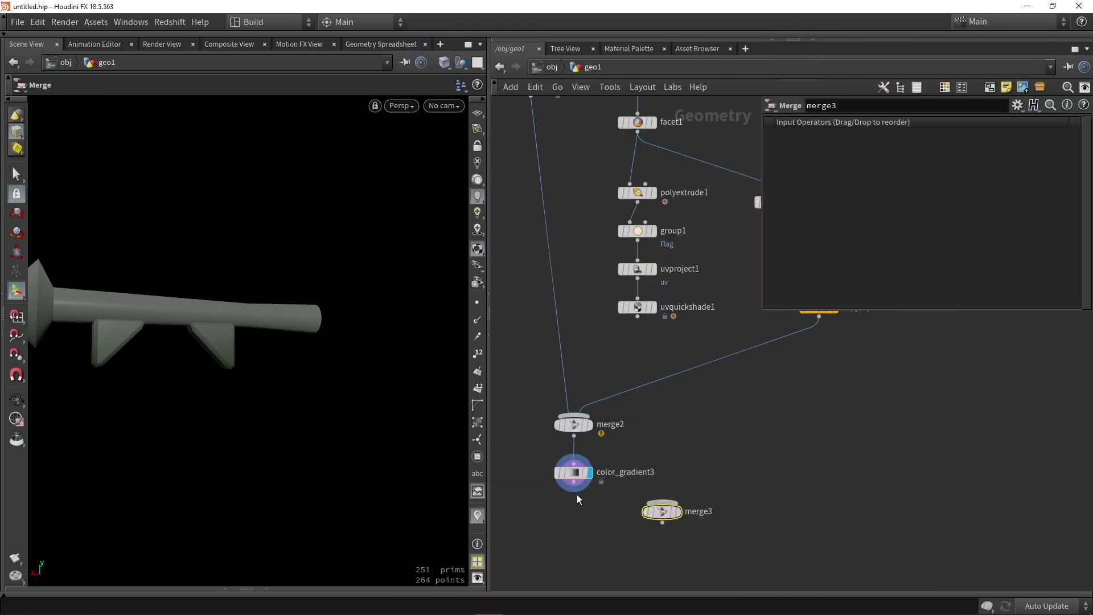
# Wire color_gradient3 and uvquickshade1 into merge3, place it below them, and display the result
pyautogui.moveTo(574, 482); pyautogui.dragTo(659, 490)
pyautogui.click(661, 495)
pyautogui.click(637, 316)
pyautogui.click(662, 501)
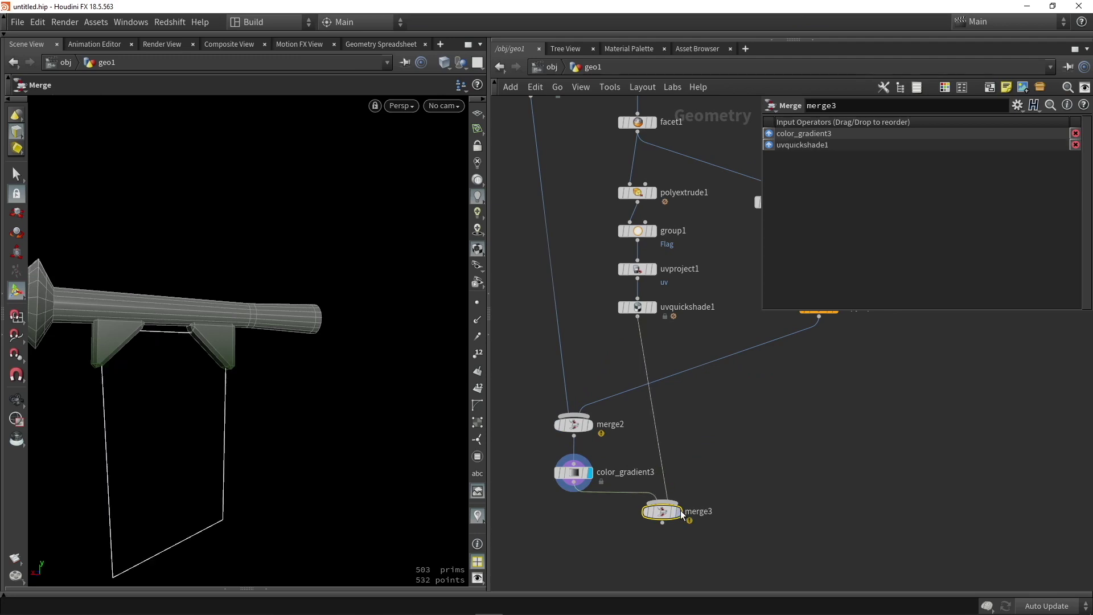
pyautogui.moveTo(663, 515); pyautogui.dragTo(630, 534)
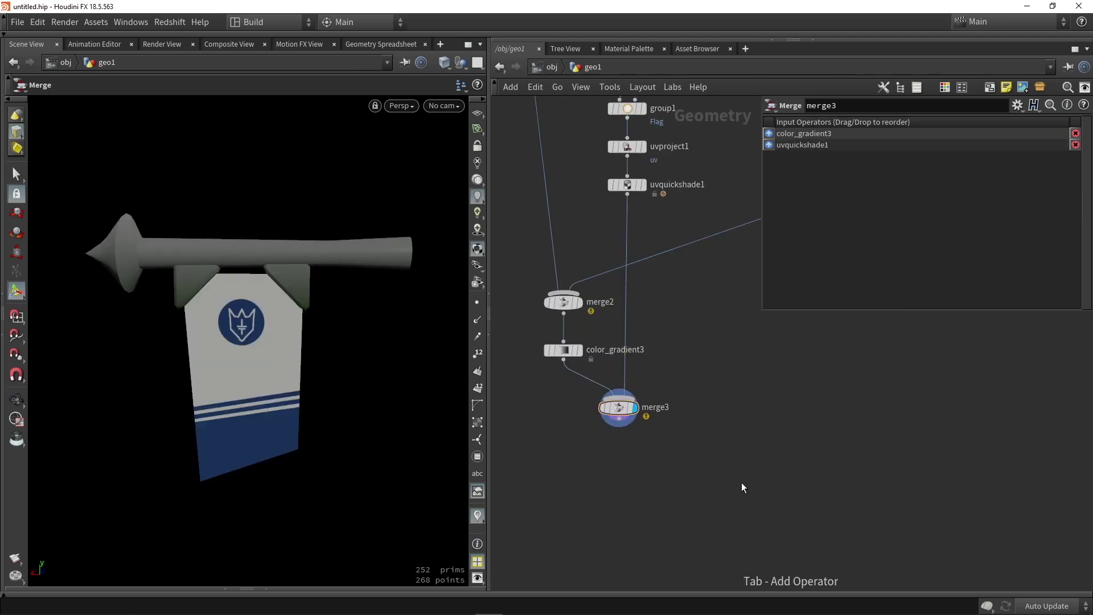
# Add a Labs Symmetrize node after merge3, display it, and align it beneath merge3
pyautogui.press('Tab')
pyautogui.write('switch')
pyautogui.press('Return')
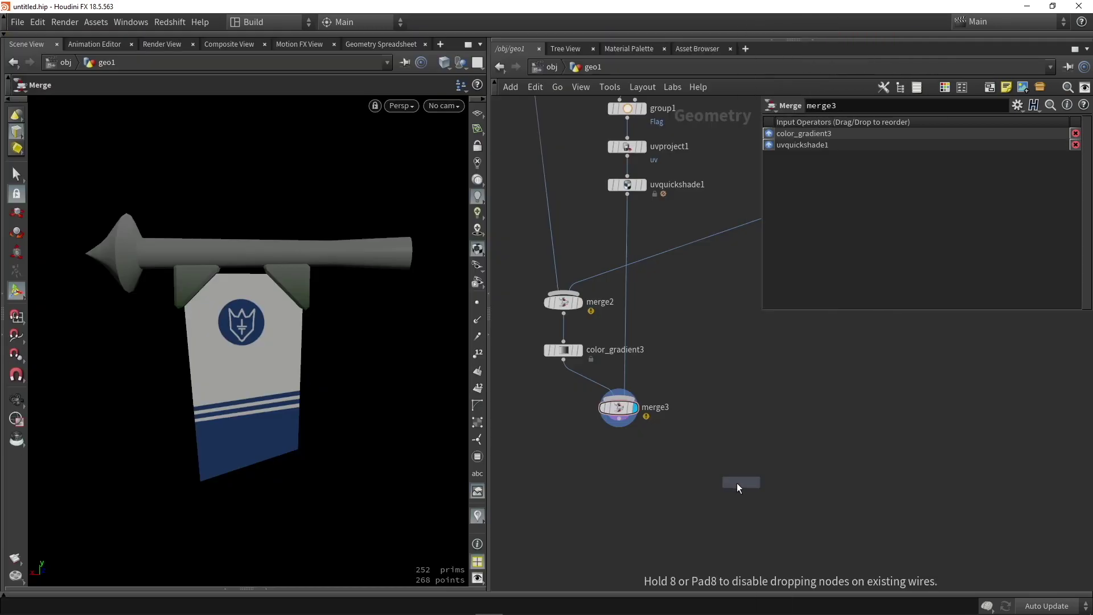
pyautogui.click(647, 475)
pyautogui.scroll(3, 611, 442)
pyautogui.click(625, 401)
pyautogui.click(672, 485)
pyautogui.click(701, 507)
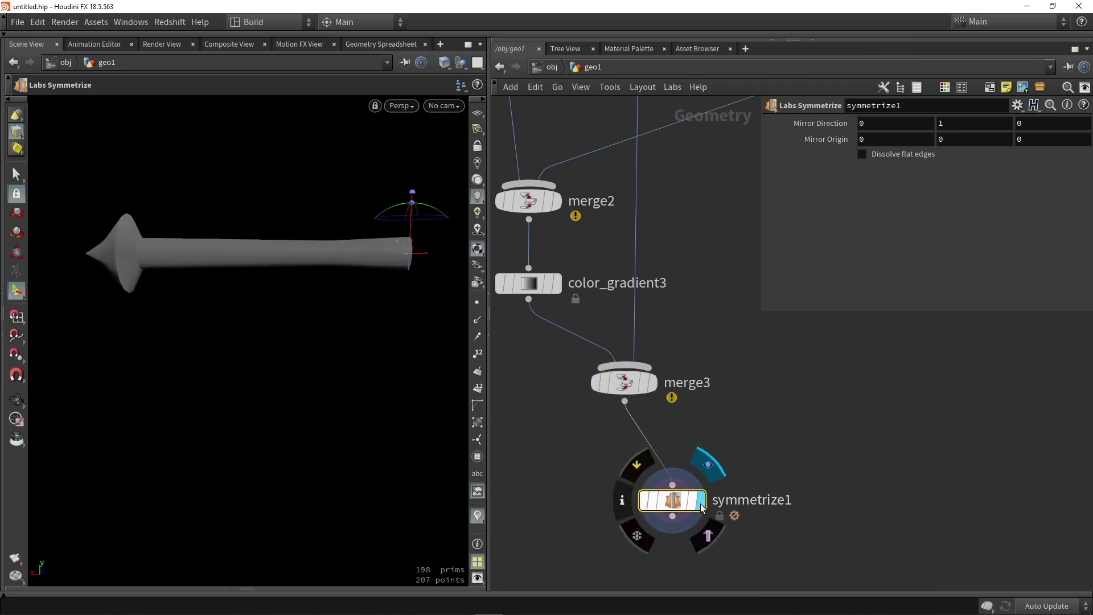
pyautogui.moveTo(682, 504); pyautogui.dragTo(633, 482)
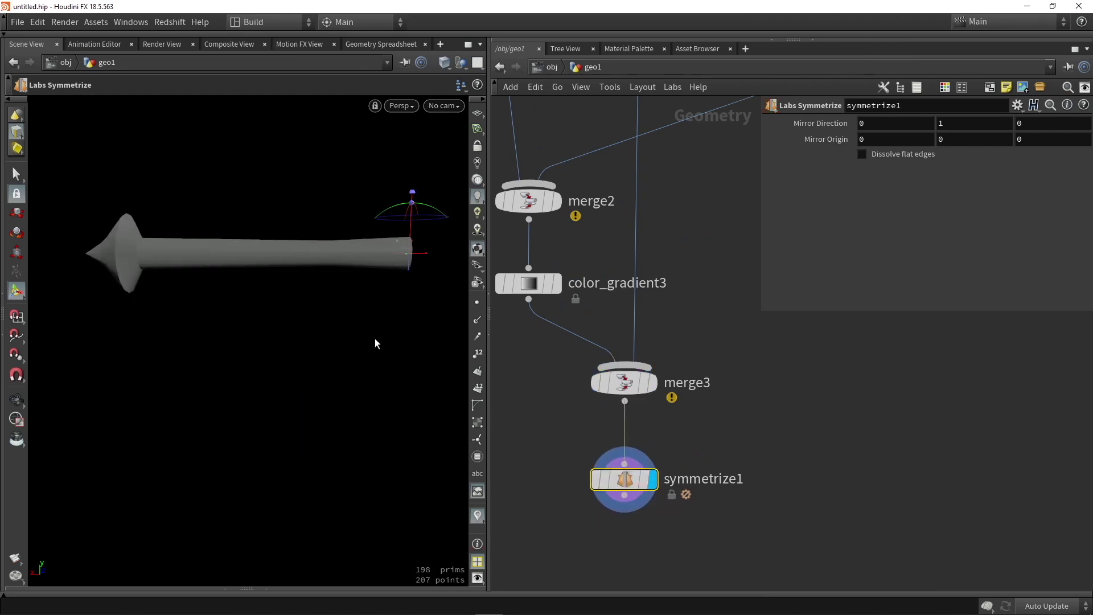
# Set symmetrize1's mirror direction to 1, 0, 0 so the pole and flag are mirrored along X
pyautogui.moveTo(378, 344); pyautogui.dragTo(333, 310, button='middle')
pyautogui.moveTo(386, 242); pyautogui.dragTo(237, 294)
pyautogui.press('Escape')
pyautogui.press('Return')
pyautogui.scroll(-5, 617, 400)
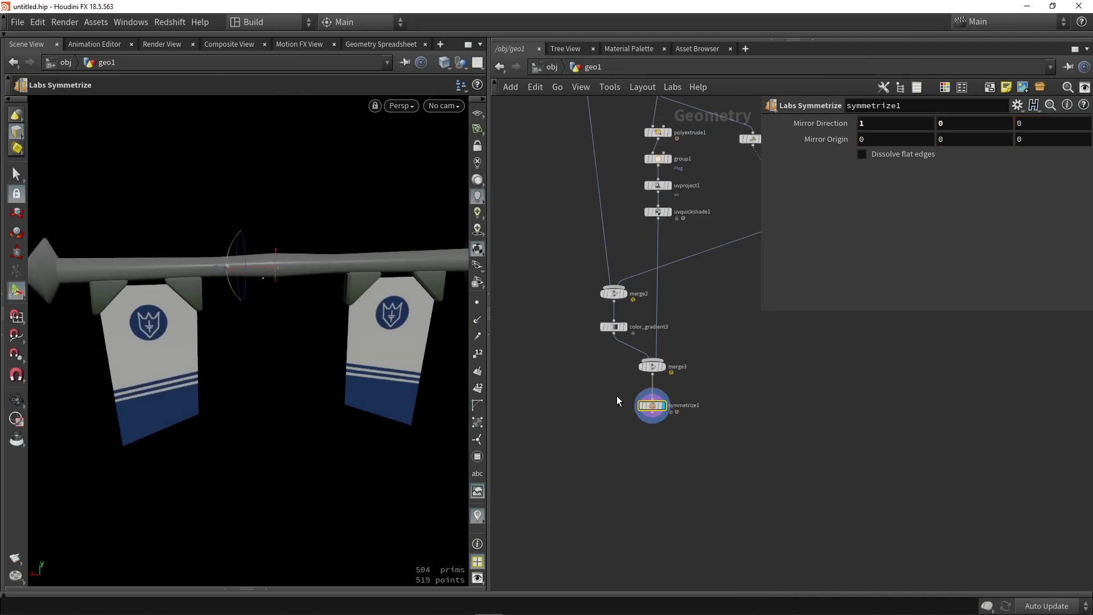
# Widen the network editor and move the flag assembly's node network farther from the merge1 chain
pyautogui.moveTo(490, 385); pyautogui.dragTo(441, 386)
pyautogui.scroll(-3, 594, 402)
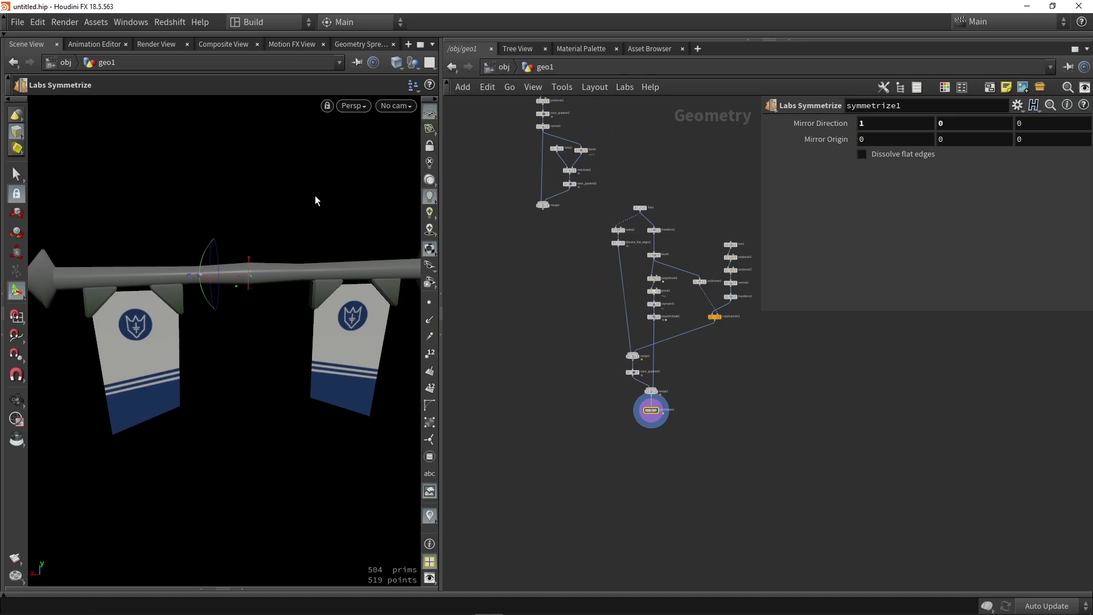
pyautogui.press('Escape')
pyautogui.moveTo(316, 200); pyautogui.dragTo(273, 239)
pyautogui.moveTo(566, 301); pyautogui.dragTo(592, 364, button='middle')
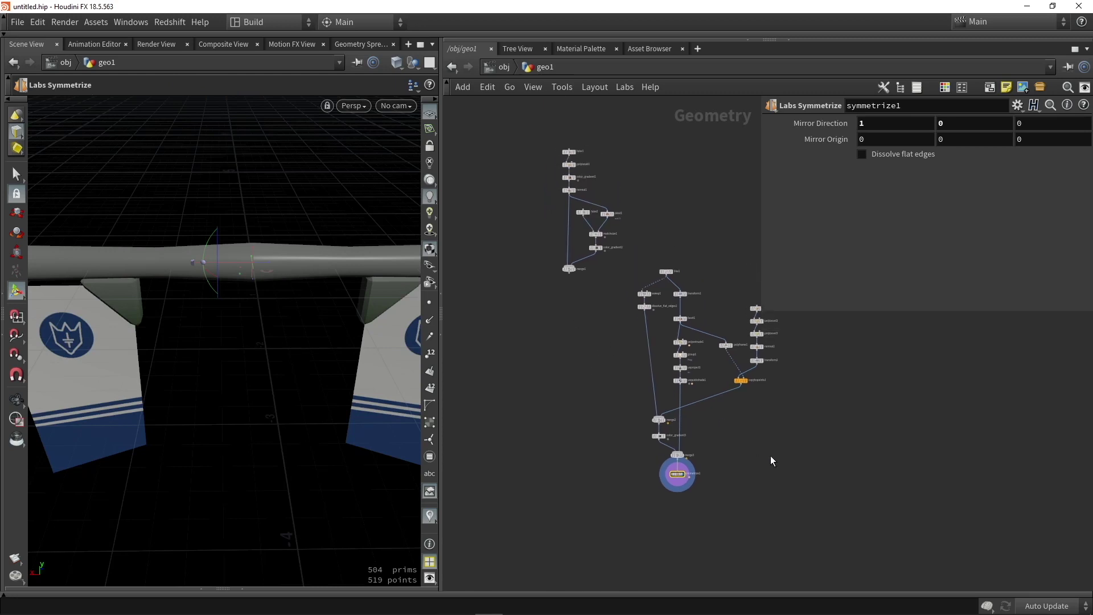
pyautogui.moveTo(677, 312); pyautogui.dragTo(631, 267)
pyautogui.moveTo(677, 478); pyautogui.dragTo(743, 296)
pyautogui.scroll(5, 589, 274)
# Display merge1 and view the upper end of the wooden post
pyautogui.click(554, 262)
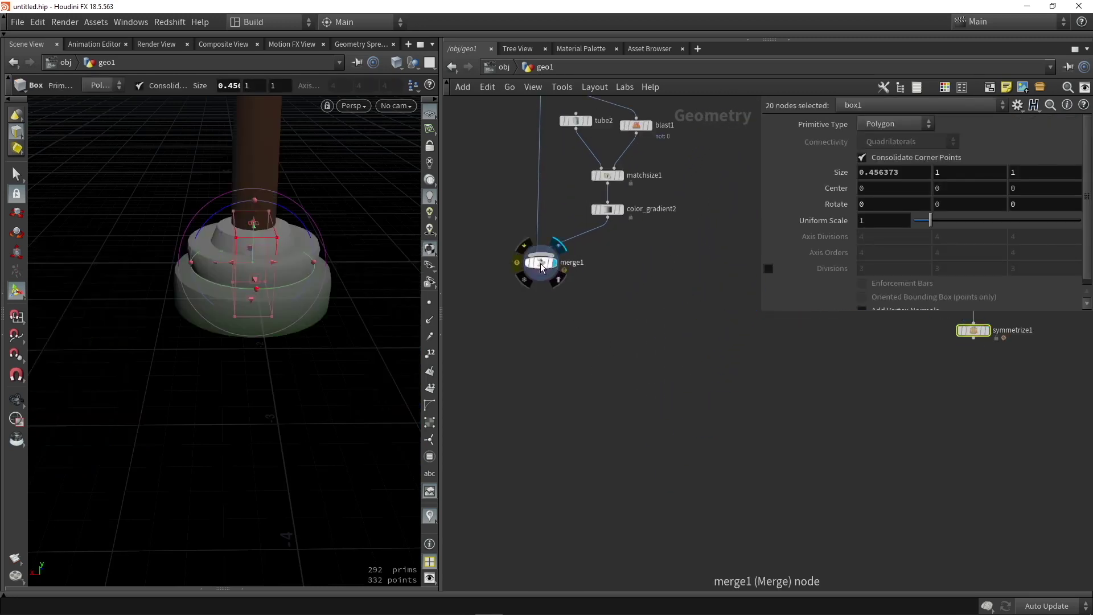
pyautogui.click(541, 263)
pyautogui.scroll(-4, 233, 235)
pyautogui.moveTo(233, 235); pyautogui.dragTo(265, 488, button='middle')
pyautogui.moveTo(265, 489); pyautogui.dragTo(269, 273)
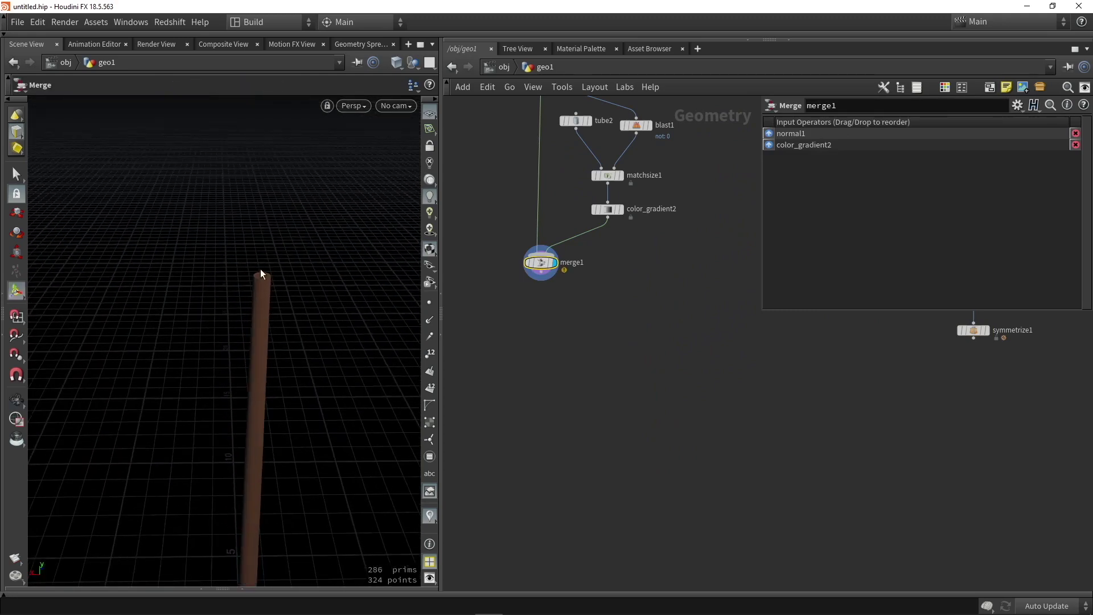
# Place an Add node below merge1, display it, and enable Point 0 at the origin
pyautogui.click(670, 380)
pyautogui.moveTo(692, 251); pyautogui.dragTo(634, 346, button='middle')
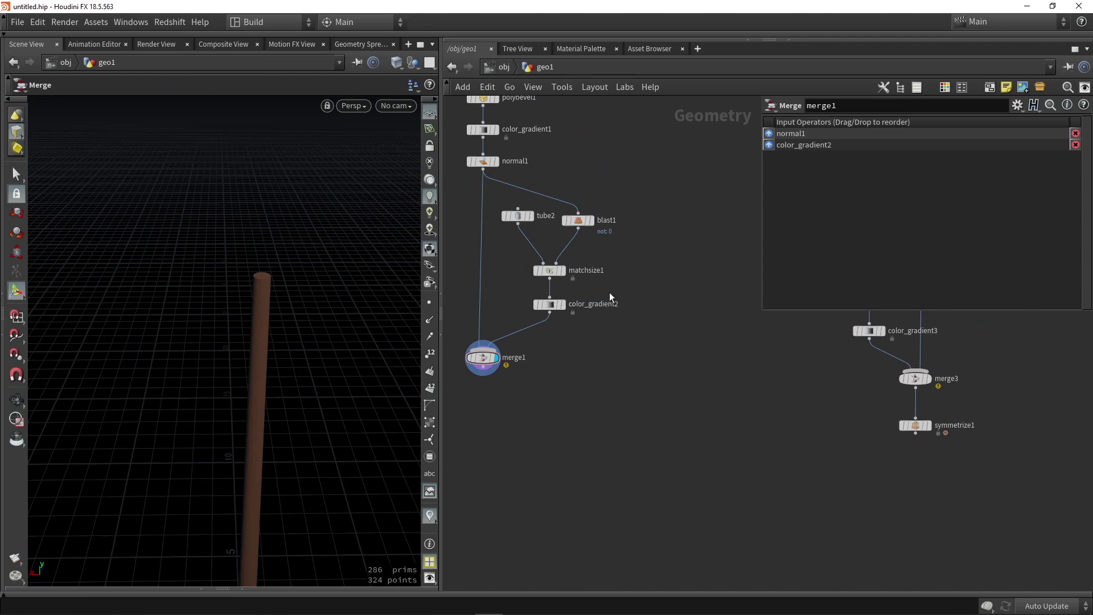
pyautogui.moveTo(583, 425); pyautogui.dragTo(696, 337, button='middle')
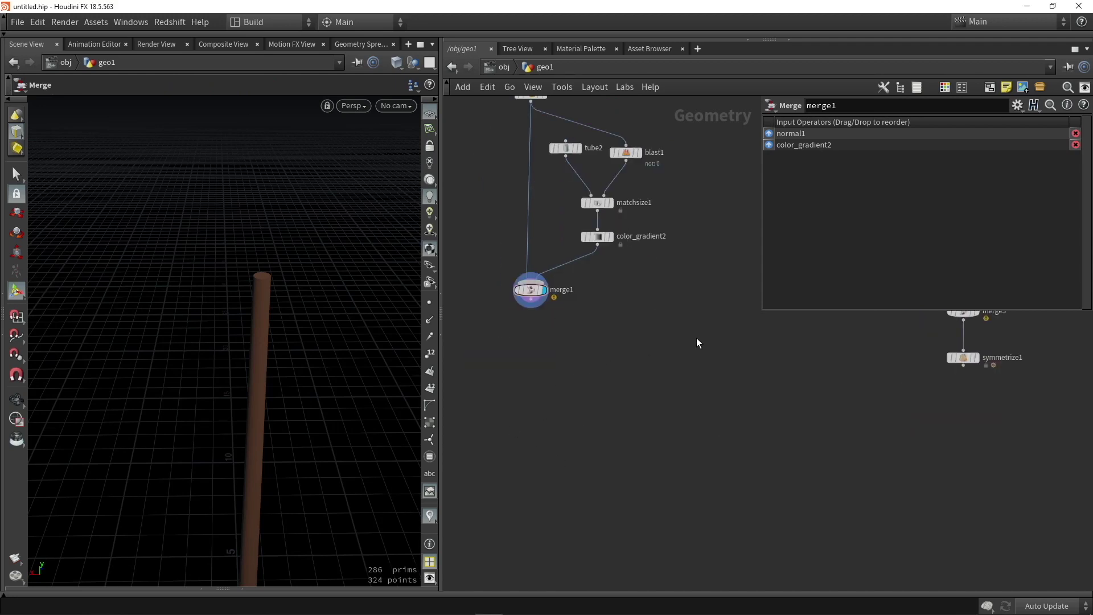
pyautogui.press('Tab')
pyautogui.press('Return')
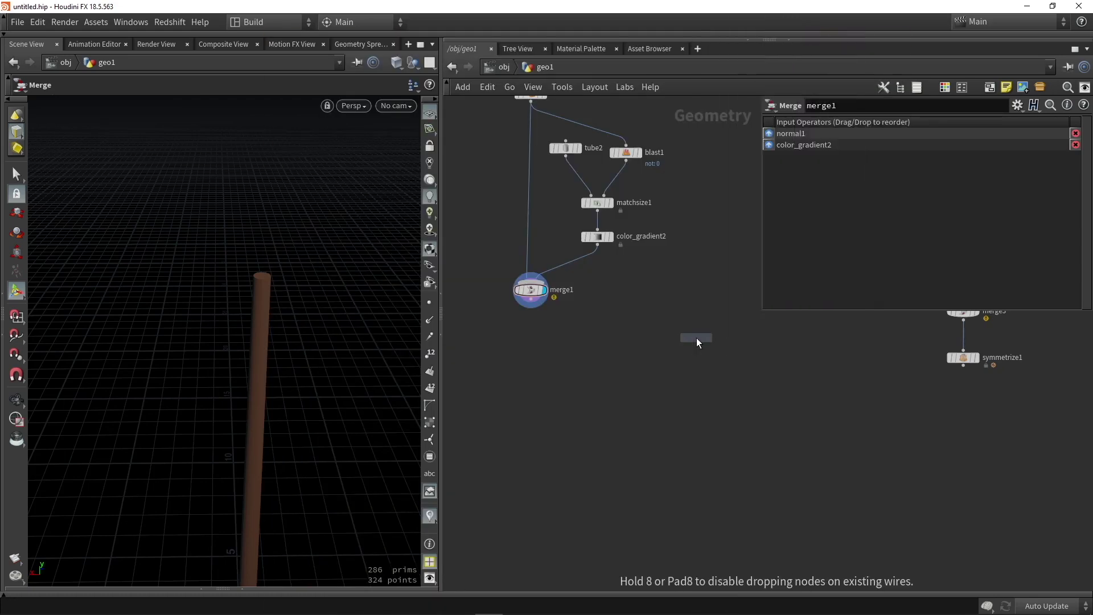
pyautogui.click(617, 328)
pyautogui.scroll(3, 617, 328)
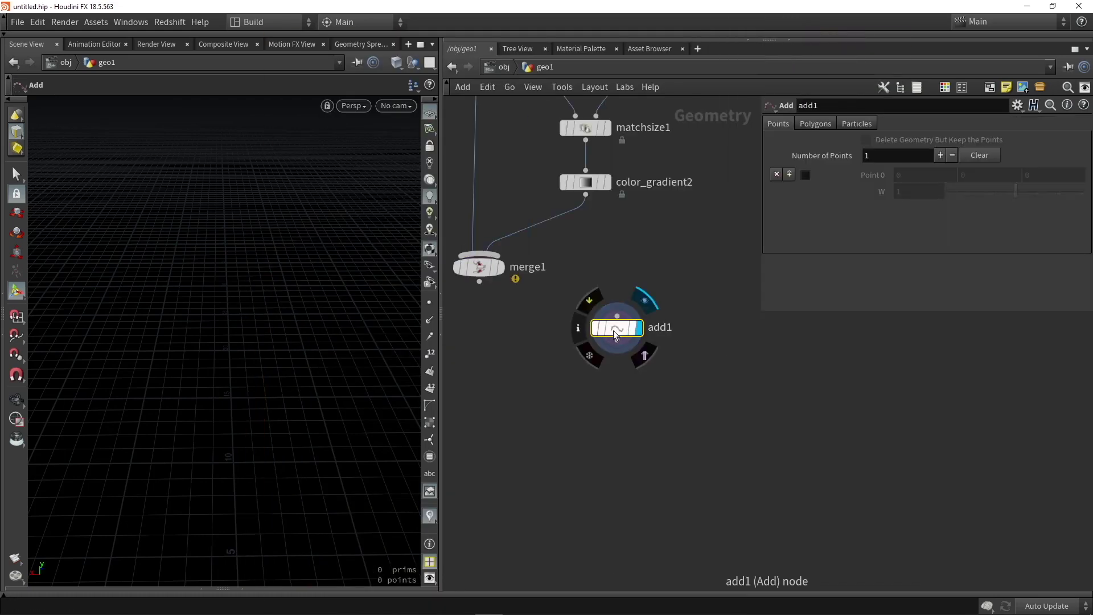
pyautogui.click(805, 176)
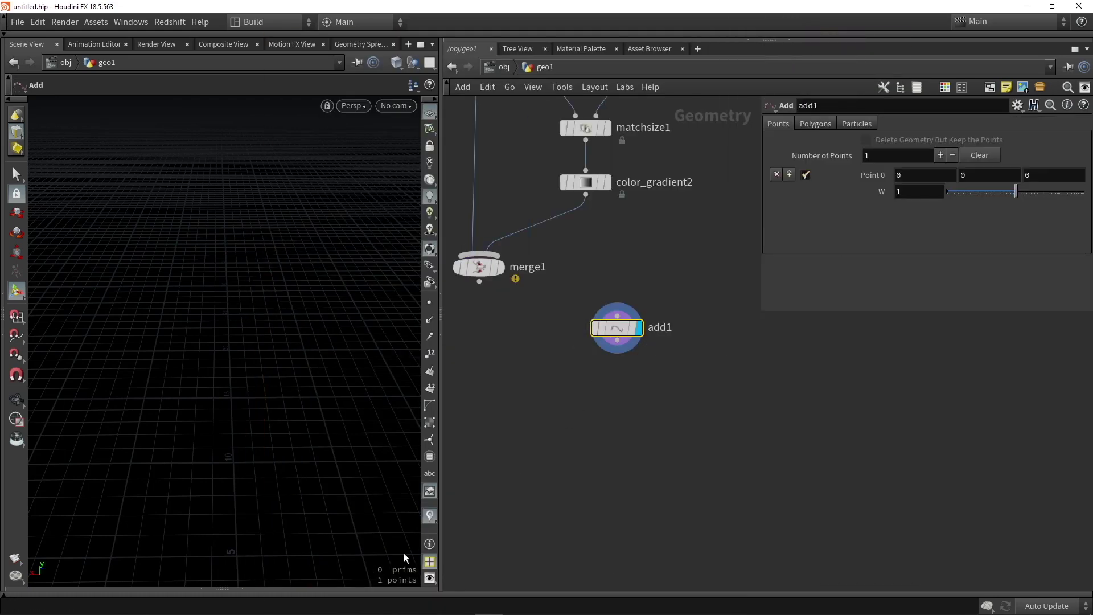
# Show point markers in the viewport and frame add1's point
pyautogui.click(429, 298)
pyautogui.hotkey('space', 'f')
pyautogui.moveTo(241, 364)
pyautogui.mouseDown()
pyautogui.moveTo(133, 371)
pyautogui.moveTo(345, 371)
pyautogui.moveTo(250, 371)
pyautogui.mouseUp()
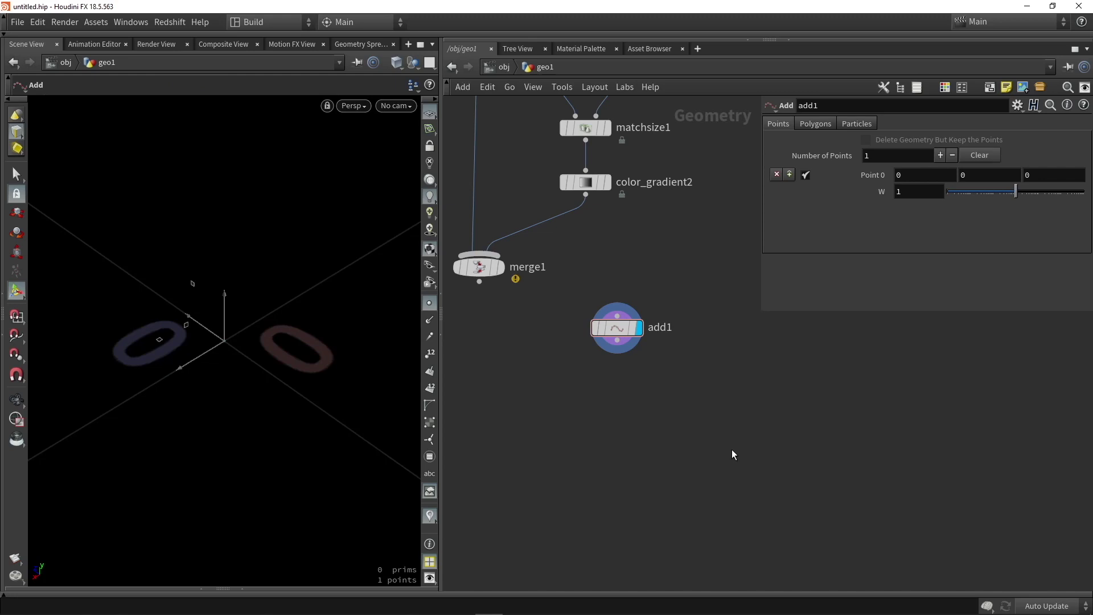
# Add a Match Size node with add1 as first input and merge1 as second, and display it
pyautogui.press('Tab')
pyautogui.write('match')
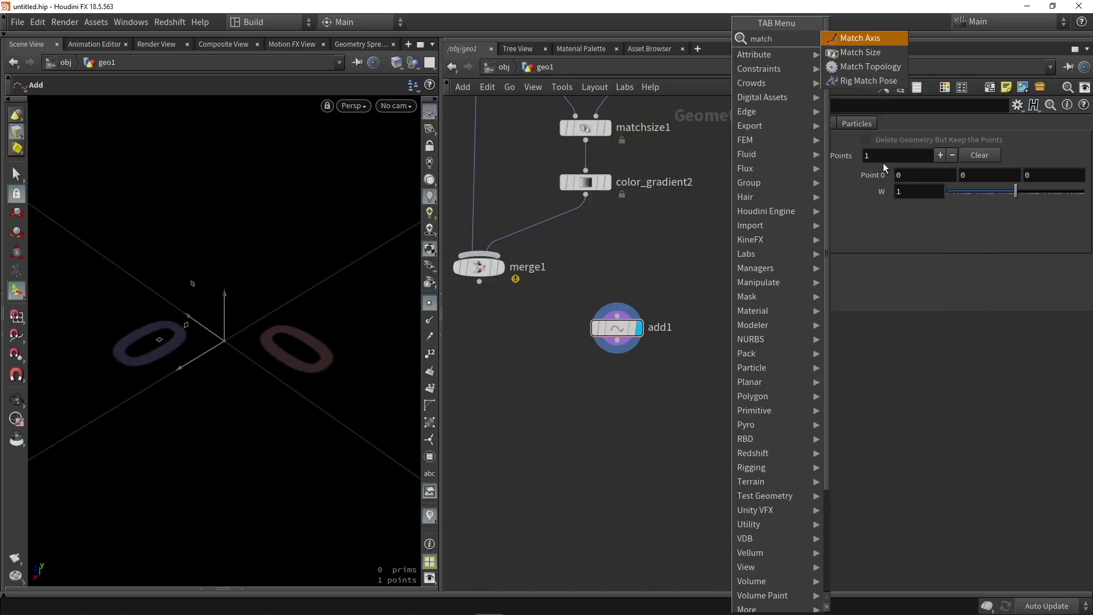
pyautogui.click(860, 52)
pyautogui.click(668, 383)
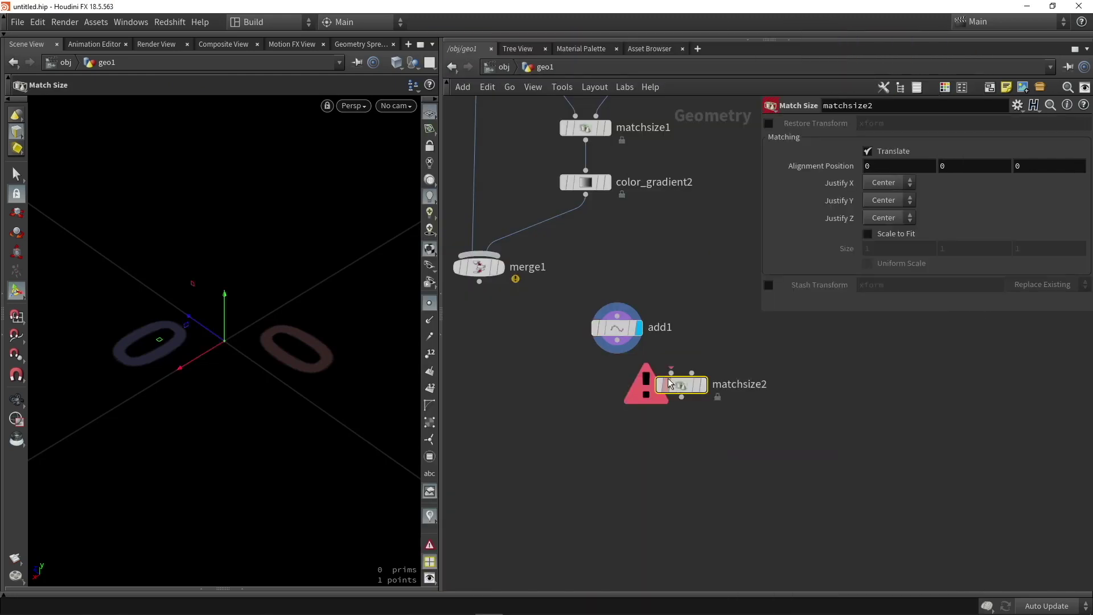
pyautogui.moveTo(615, 344); pyautogui.dragTo(666, 370)
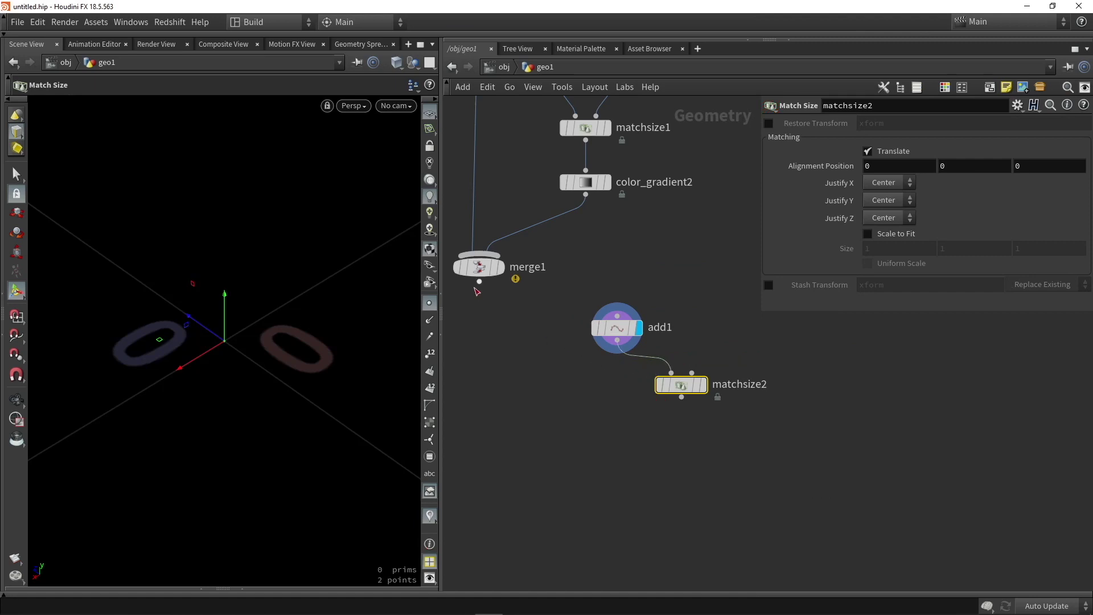
pyautogui.moveTo(479, 281); pyautogui.dragTo(665, 426)
pyautogui.hotkey('shift', 's')
pyautogui.moveTo(623, 335); pyautogui.dragTo(570, 369)
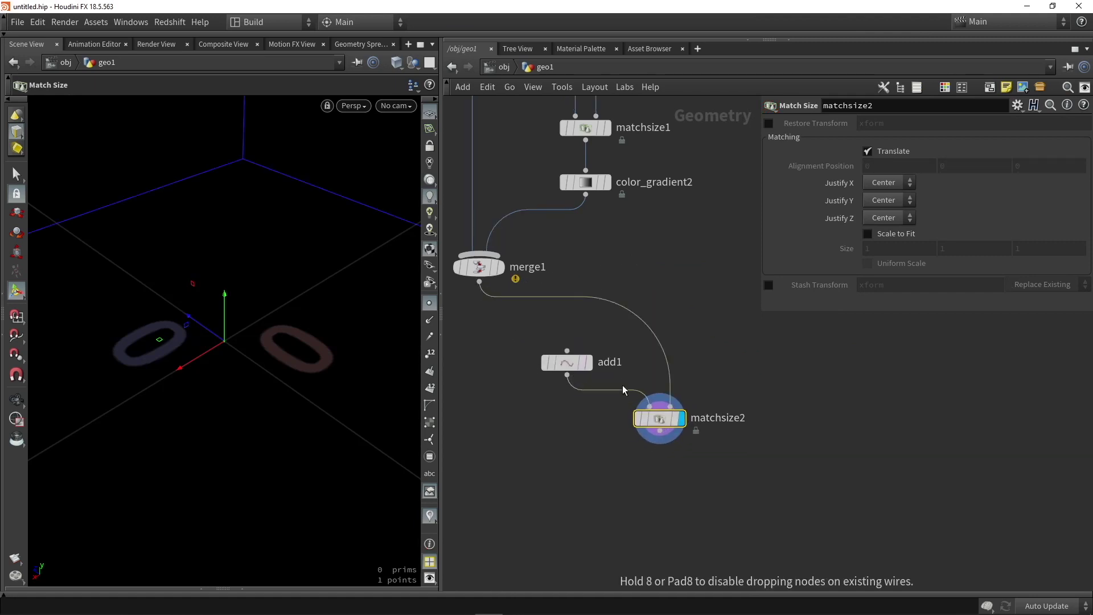
# Set matchsize2's Justify Y to Max to put the point at the post's top, and template merge1
pyautogui.click(886, 201)
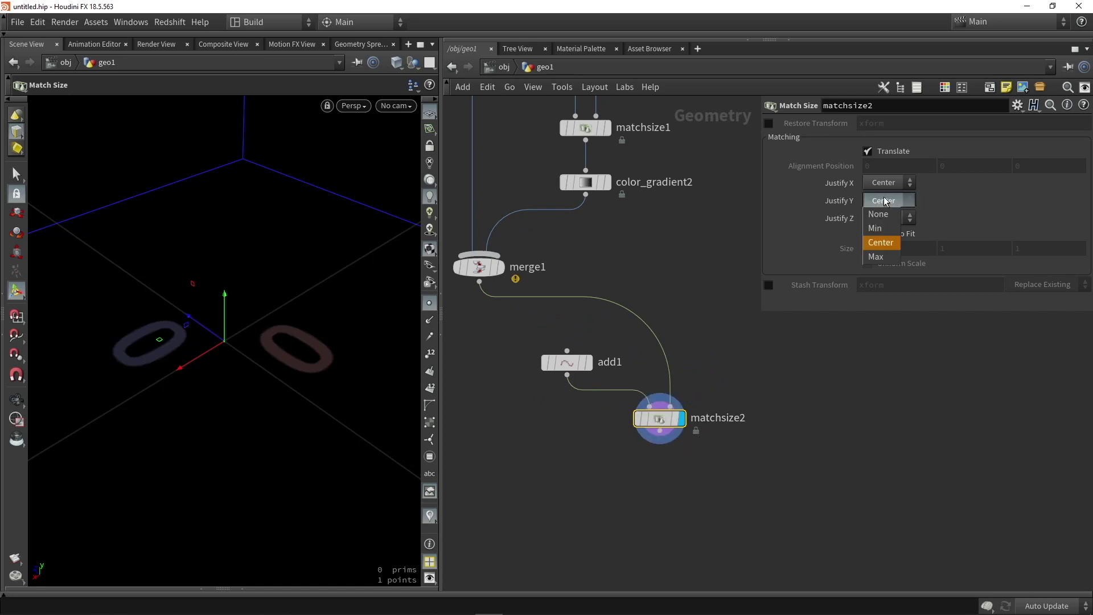
pyautogui.click(876, 230)
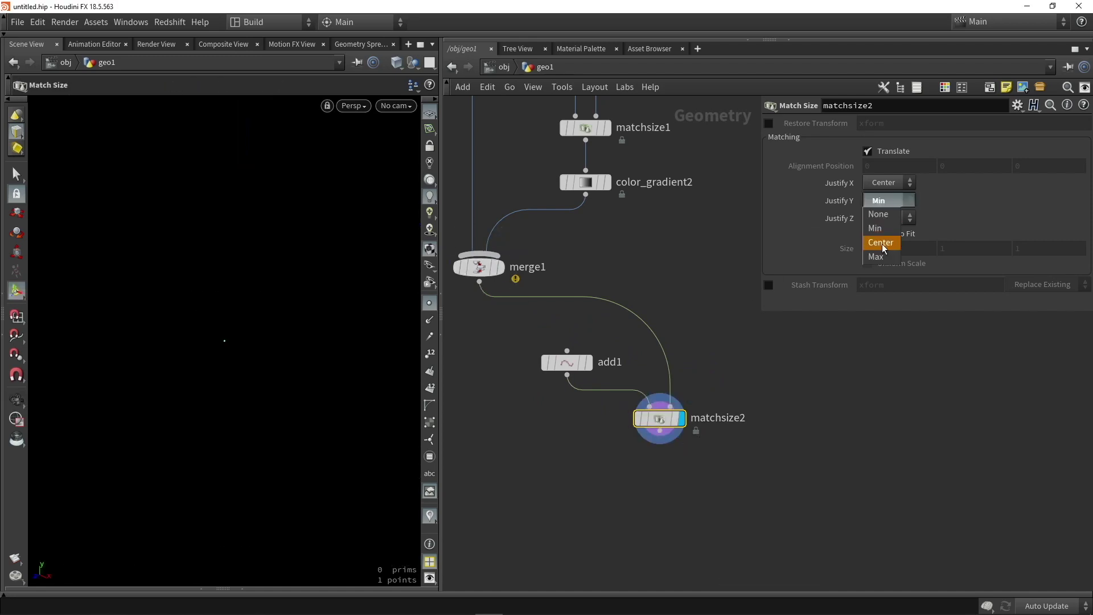
pyautogui.click(876, 256)
pyautogui.click(499, 267)
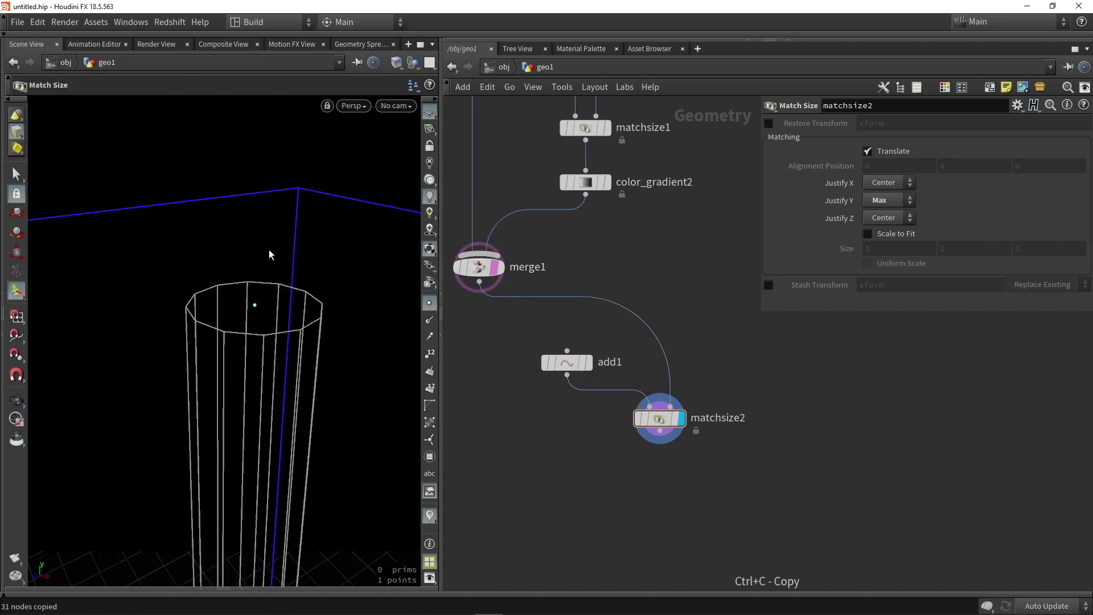
pyautogui.keyDown('alt'); pyautogui.moveTo(268, 250); pyautogui.dragTo(308, 364); pyautogui.keyUp('alt')
pyautogui.scroll(-3, 709, 449)
# Add a Copy to Points node with symmetrize1 as geometry and matchsize2 as target points, and display it
pyautogui.press('Tab')
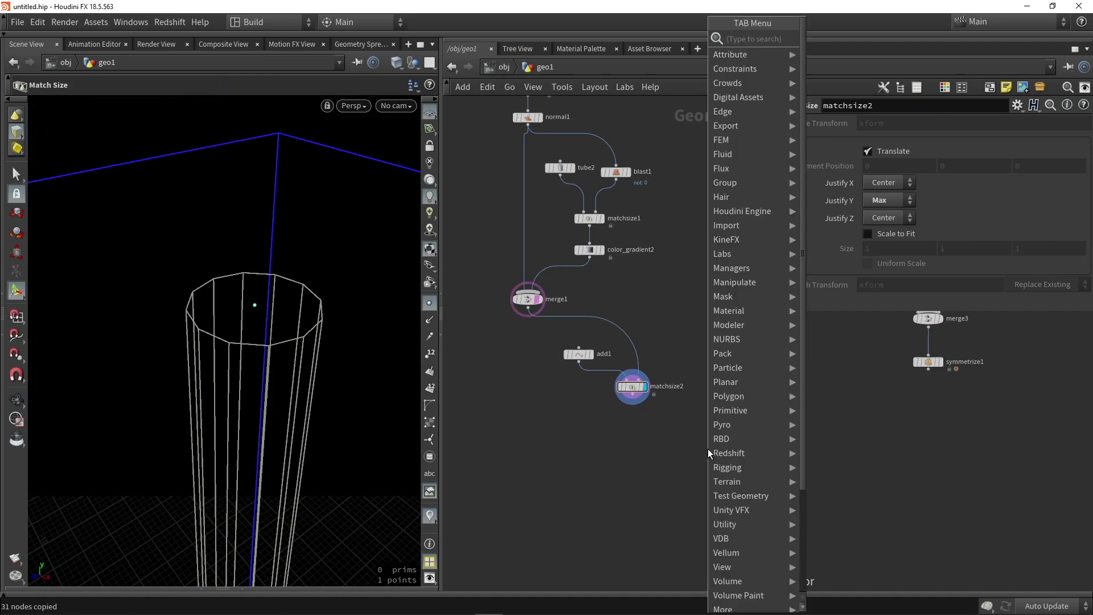
pyautogui.write('copy')
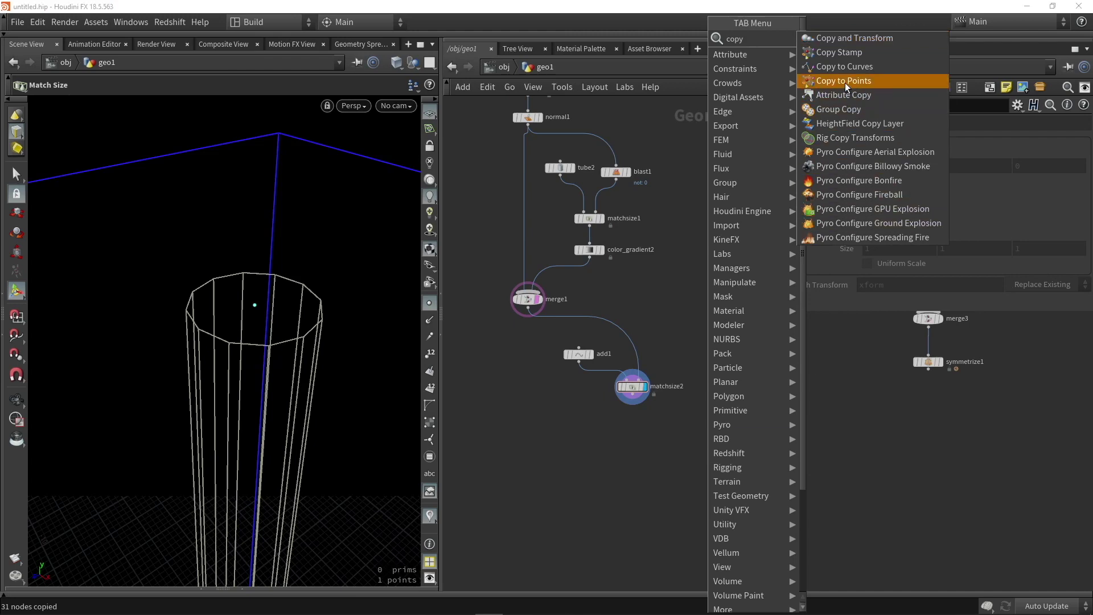
pyautogui.click(845, 83)
pyautogui.click(695, 452)
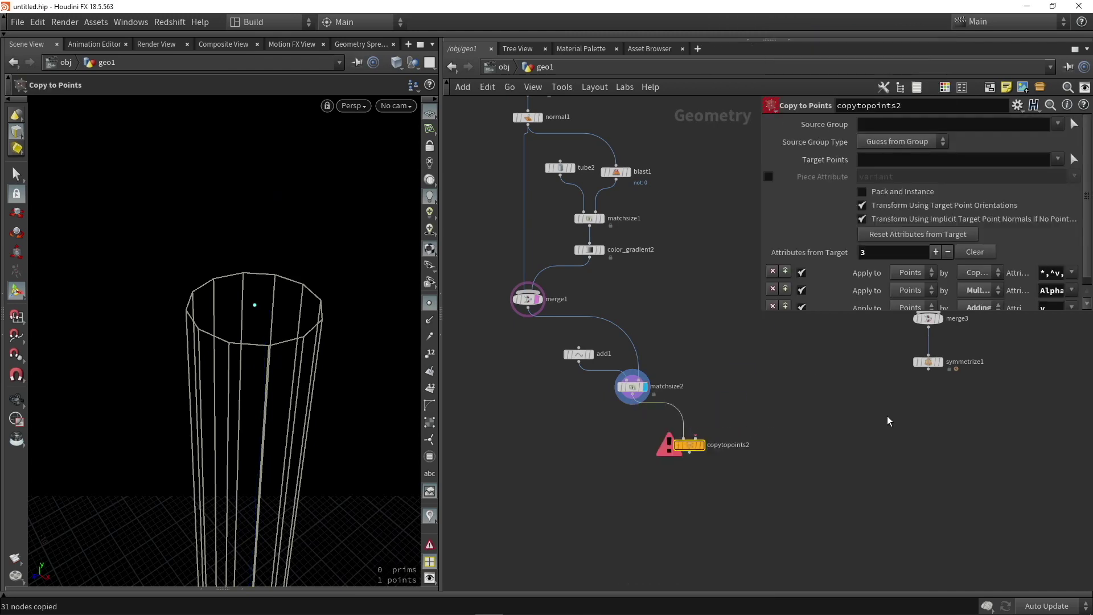
pyautogui.moveTo(930, 370); pyautogui.dragTo(797, 417)
pyautogui.moveTo(658, 452); pyautogui.dragTo(659, 452)
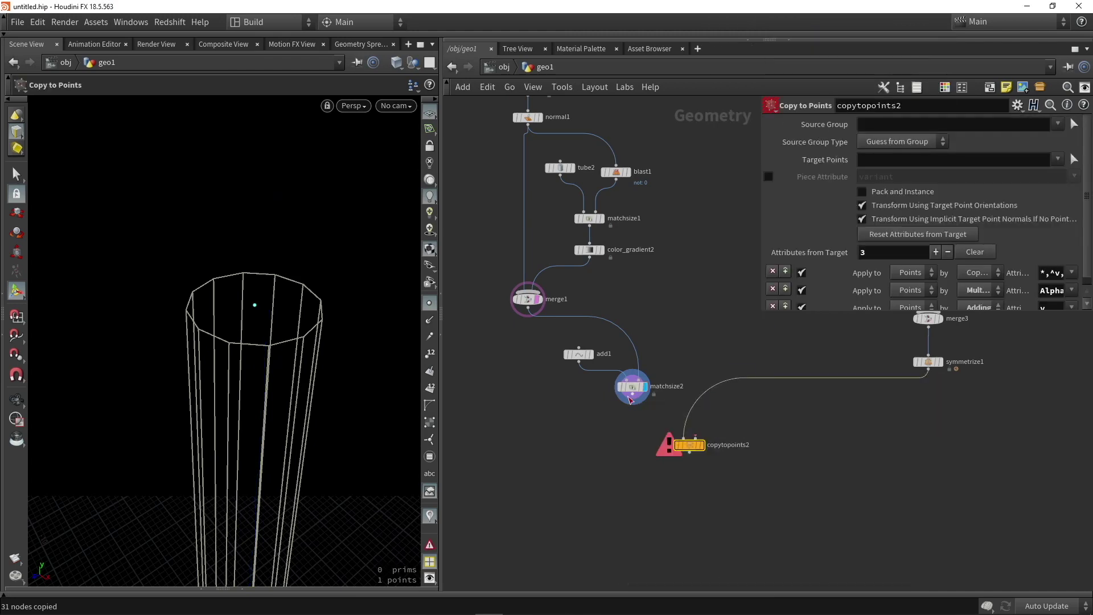
pyautogui.moveTo(631, 395); pyautogui.dragTo(693, 429)
pyautogui.click(703, 448)
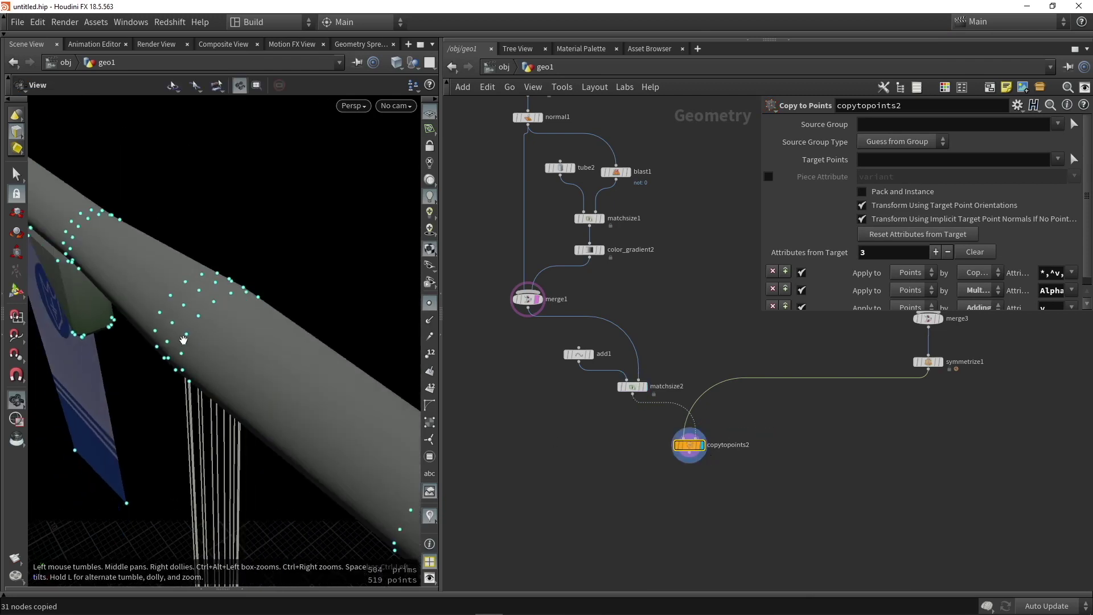
# Hide the point markers and shift add1, matchsize2 and copytopoints2 away from the merge1 chain
pyautogui.click(428, 304)
pyautogui.keyDown('alt'); pyautogui.moveTo(259, 330); pyautogui.dragTo(334, 302); pyautogui.keyUp('alt')
pyautogui.keyDown('alt'); pyautogui.moveTo(283, 351); pyautogui.dragTo(309, 215, button='middle'); pyautogui.keyUp('alt')
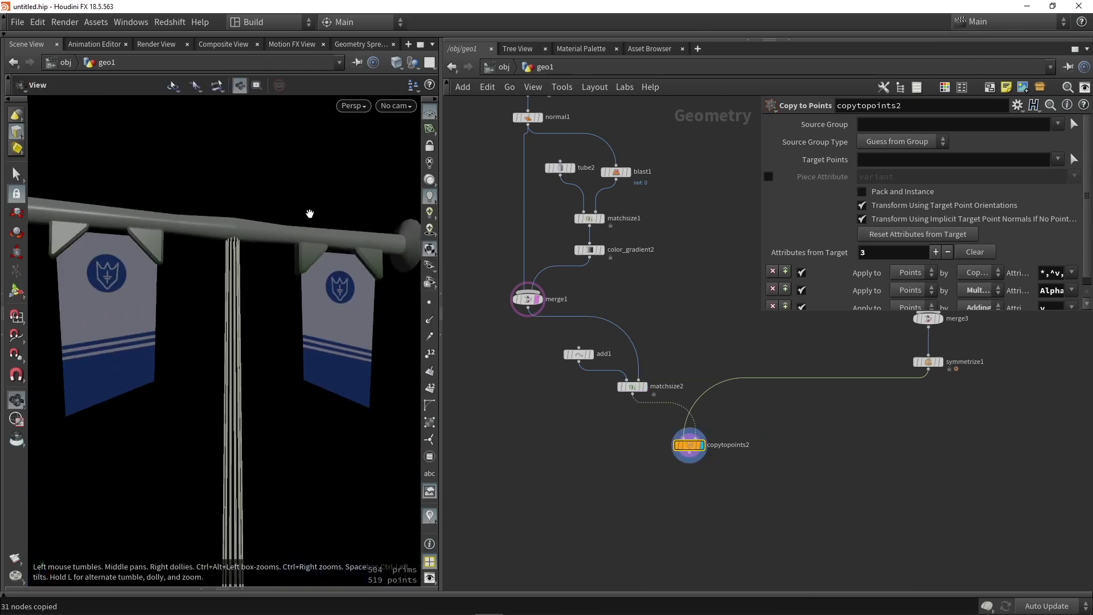
pyautogui.scroll(-3, 309, 215)
pyautogui.moveTo(592, 427); pyautogui.dragTo(591, 384, button='middle')
pyautogui.moveTo(726, 460); pyautogui.dragTo(642, 377)
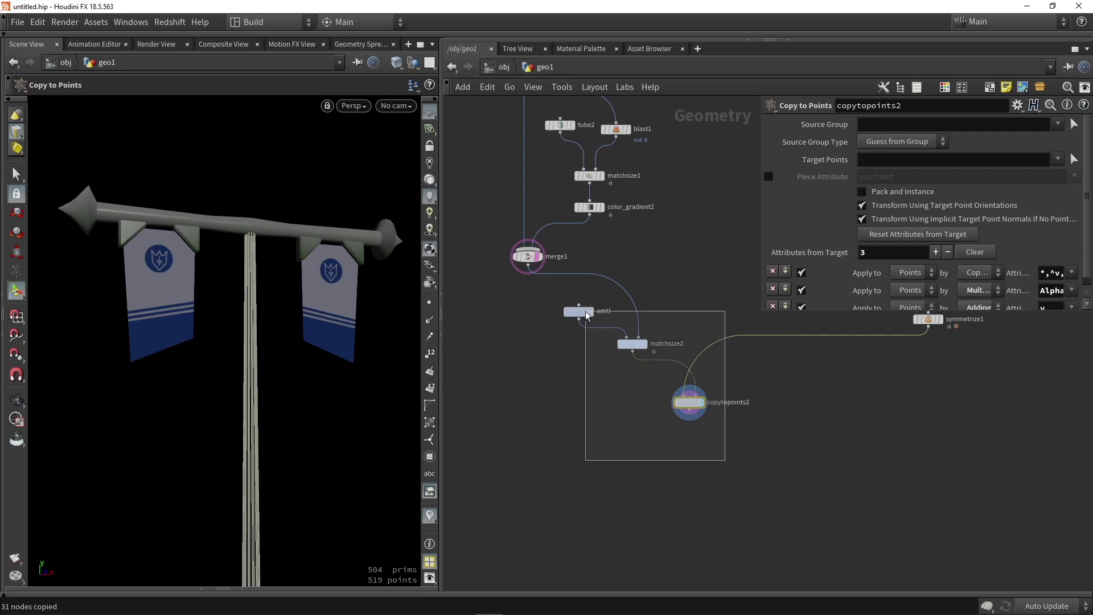
pyautogui.moveTo(588, 316); pyautogui.dragTo(587, 315)
pyautogui.moveTo(587, 315); pyautogui.dragTo(638, 311)
# Add a Merge node below merge1, wire merge1 and copytopoints2 into it, and display the result
pyautogui.press('Tab')
pyautogui.write('mer')
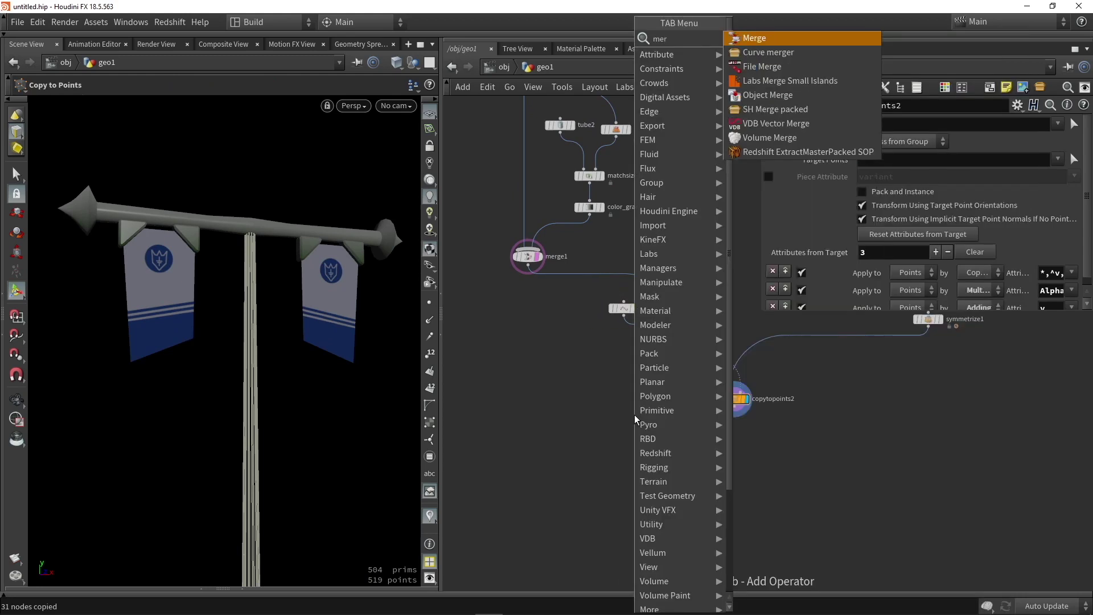
pyautogui.press('Return')
pyautogui.click(586, 476)
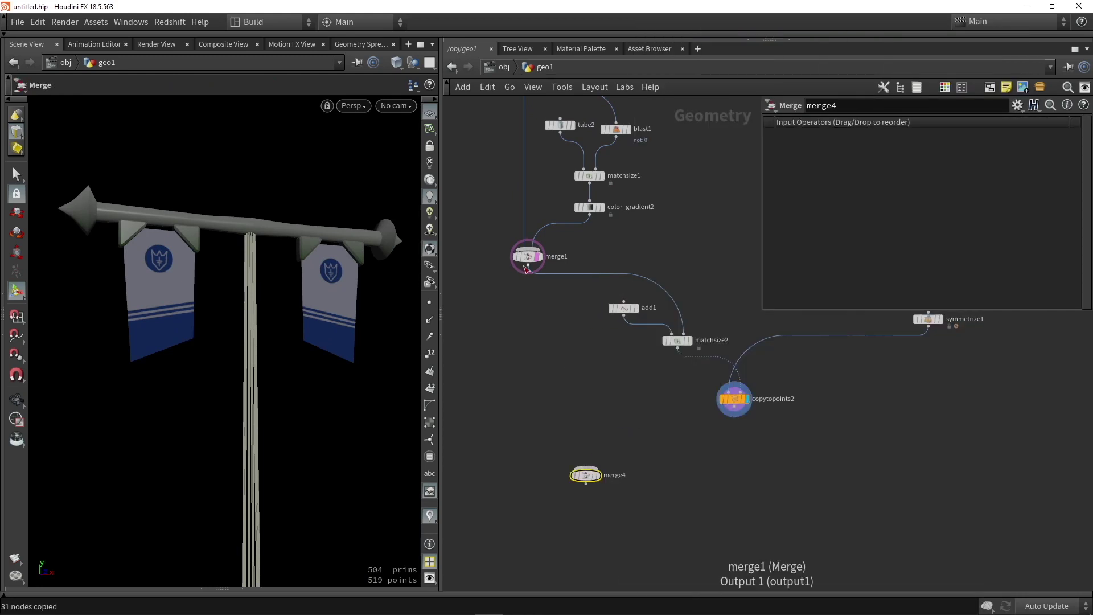
pyautogui.moveTo(526, 269); pyautogui.dragTo(586, 468)
pyautogui.moveTo(736, 412); pyautogui.dragTo(534, 487)
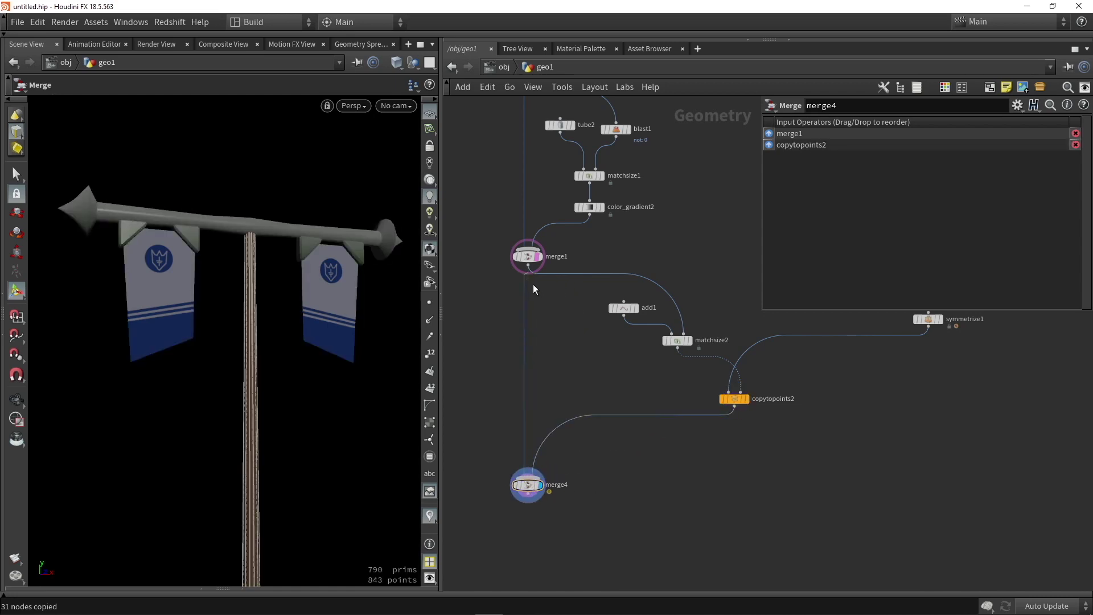
# Turn off merge1's template display and shorten the post by lowering tube2's height
pyautogui.press('Escape')
pyautogui.moveTo(316, 315); pyautogui.dragTo(280, 384)
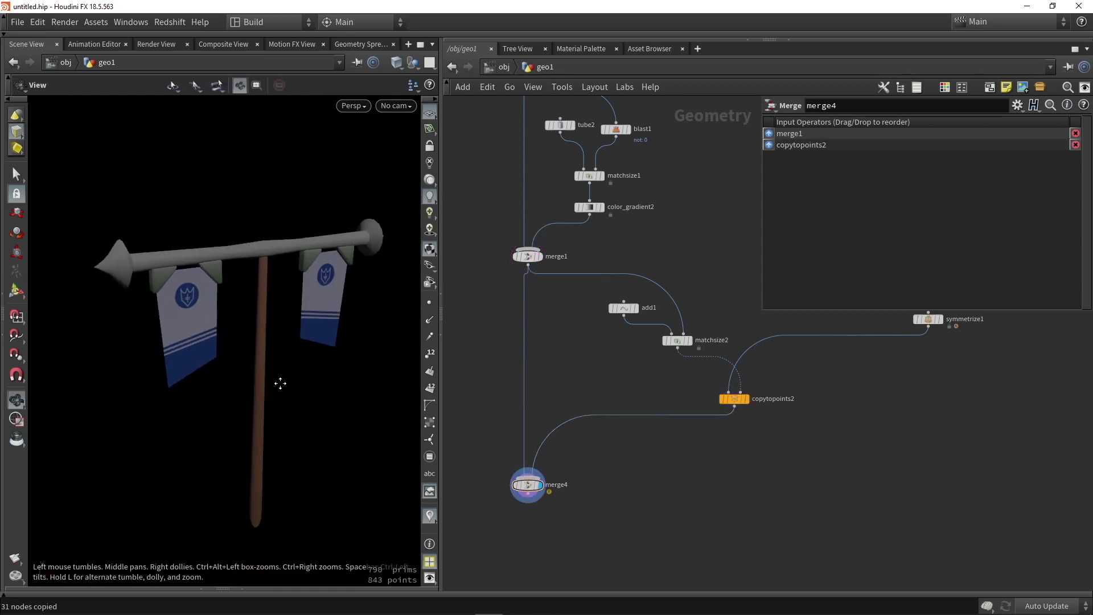
pyautogui.moveTo(280, 384); pyautogui.dragTo(302, 292, button='middle')
pyautogui.hotkey('space', 'h')
pyautogui.moveTo(302, 313); pyautogui.dragTo(364, 273)
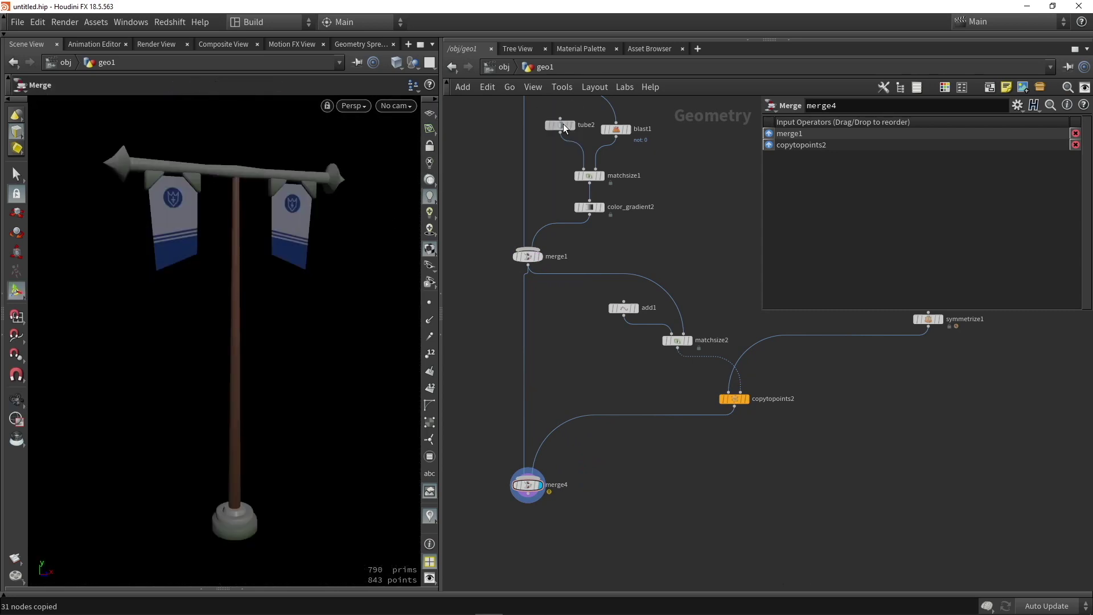
pyautogui.click(562, 125)
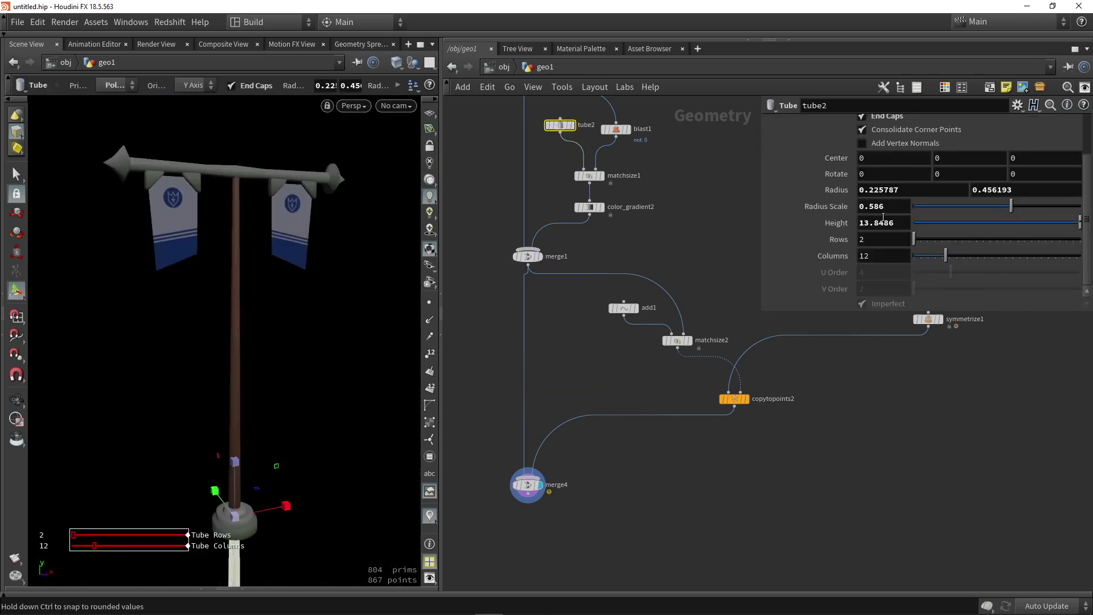
pyautogui.moveTo(1061, 223); pyautogui.dragTo(989, 252)
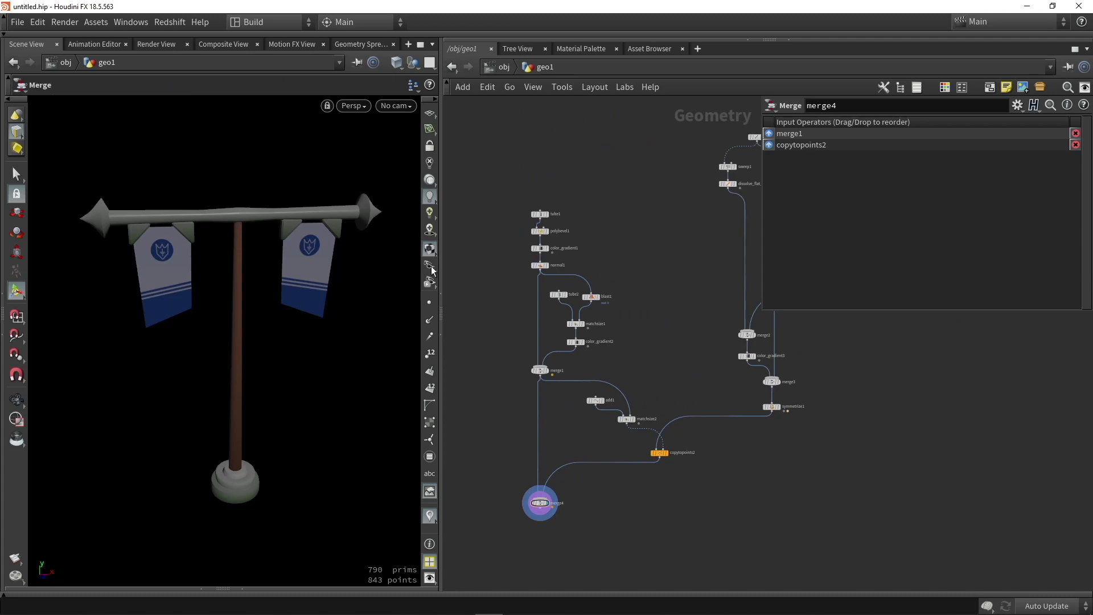
# Duplicate the spear-tipped pole's line, sweep and dissolve flat edges nodes into empty network space and align the copies
pyautogui.moveTo(638, 251); pyautogui.dragTo(552, 322, button='middle')
pyautogui.scroll(5, 635, 185)
pyautogui.moveTo(580, 185); pyautogui.dragTo(681, 331)
pyautogui.hotkey('ctrl', 'c')
pyautogui.scroll(-5, 569, 256)
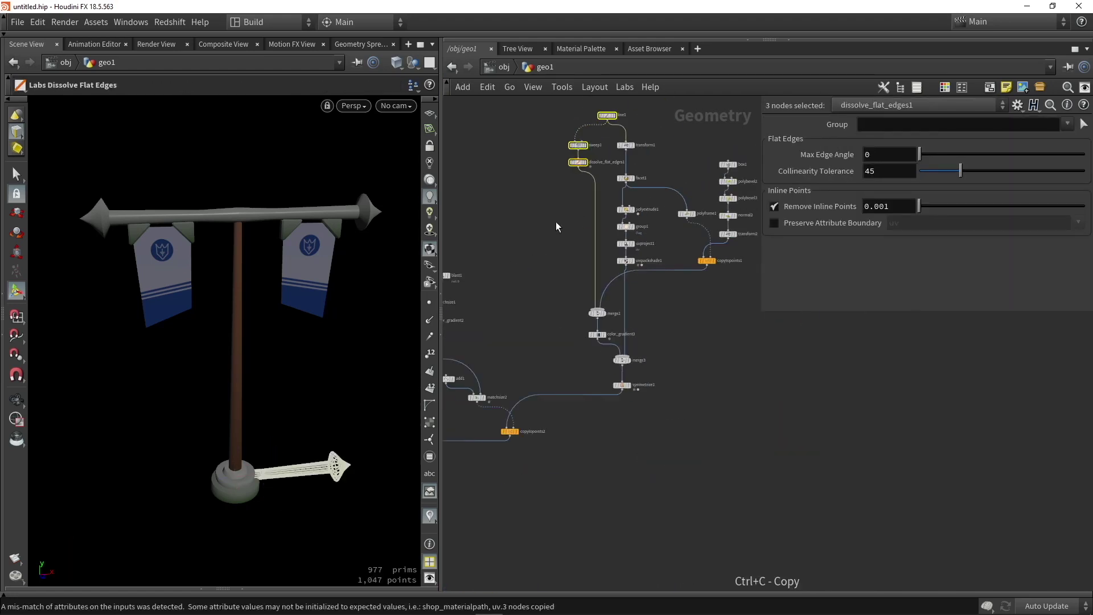
pyautogui.hotkey('ctrl', 'v')
pyautogui.scroll(5, 646, 381)
pyautogui.moveTo(730, 473); pyautogui.dragTo(650, 402)
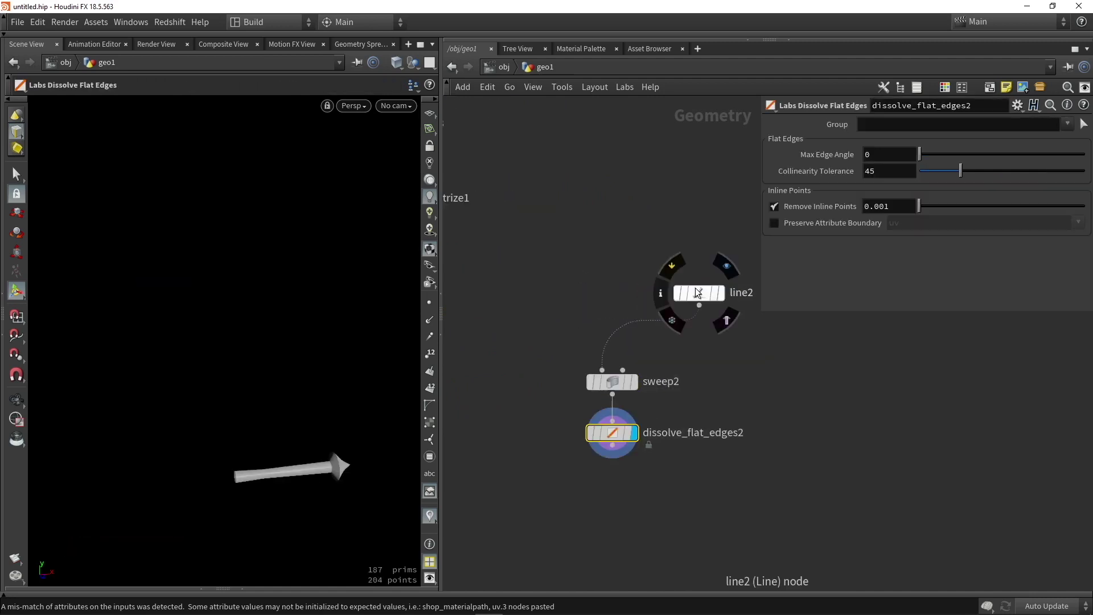
pyautogui.moveTo(694, 289); pyautogui.dragTo(619, 310)
# Display line2 and set its direction to 0, 1, 0 so it points upward
pyautogui.click(615, 320)
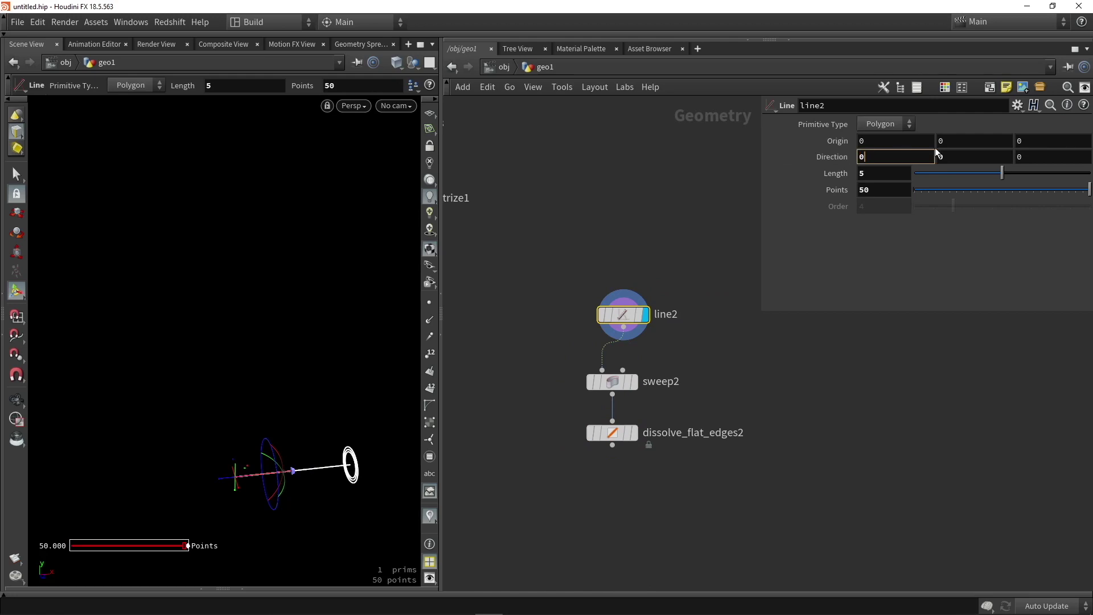
pyautogui.press('Tab')
pyautogui.click(499, 320)
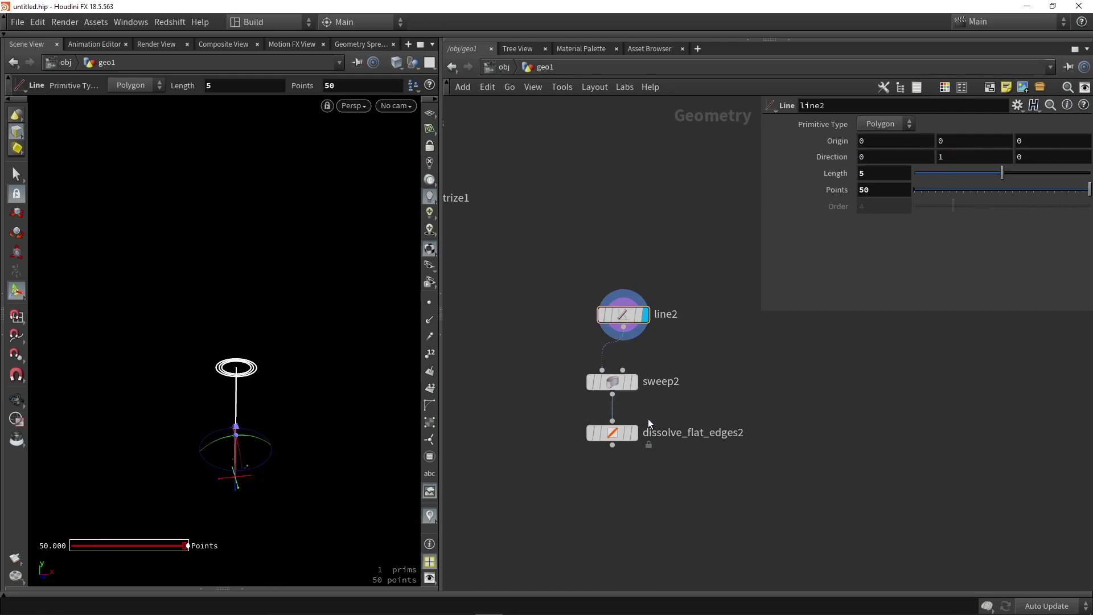
# Display dissolve_flat_edges2 and set sweep2's radius to 1 to thicken the duplicated pole
pyautogui.click(634, 433)
pyautogui.press('h')
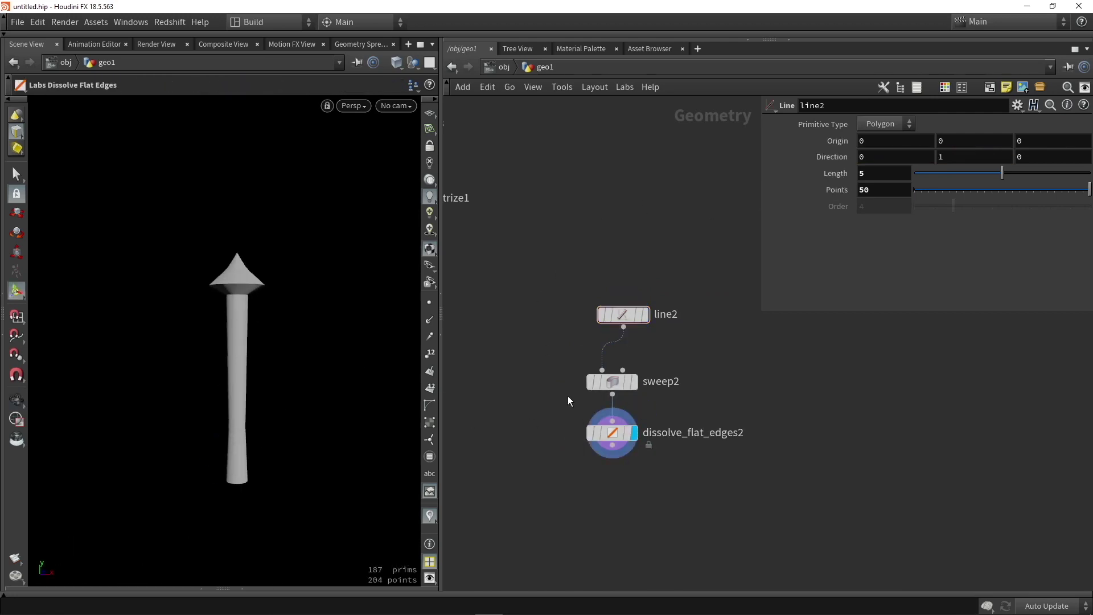
pyautogui.click(612, 382)
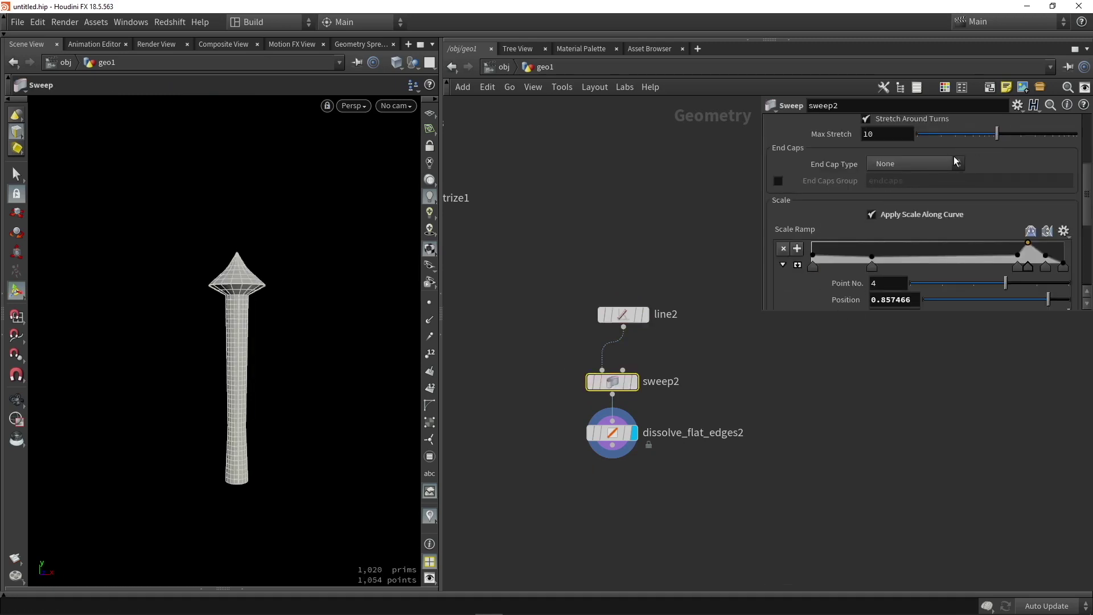
pyautogui.scroll(3, 991, 155)
pyautogui.moveTo(1018, 174); pyautogui.dragTo(1088, 181)
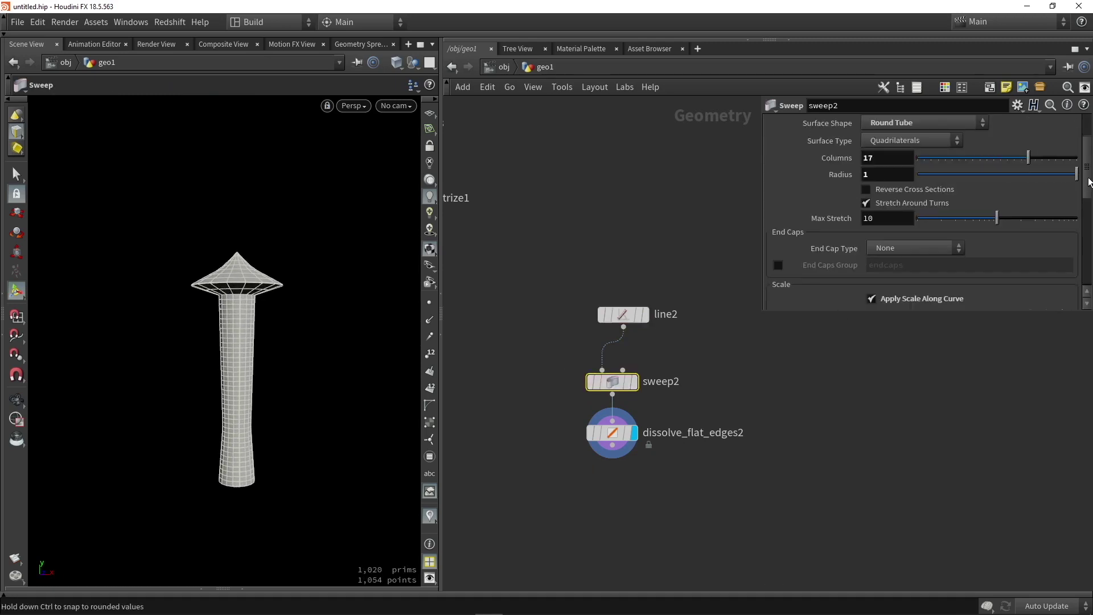
# Shift sweep2's two scale ramp points at the base of the spearhead toward mid-curve and add a point on the slope to lengthen the head
pyautogui.scroll(-2, 985, 239)
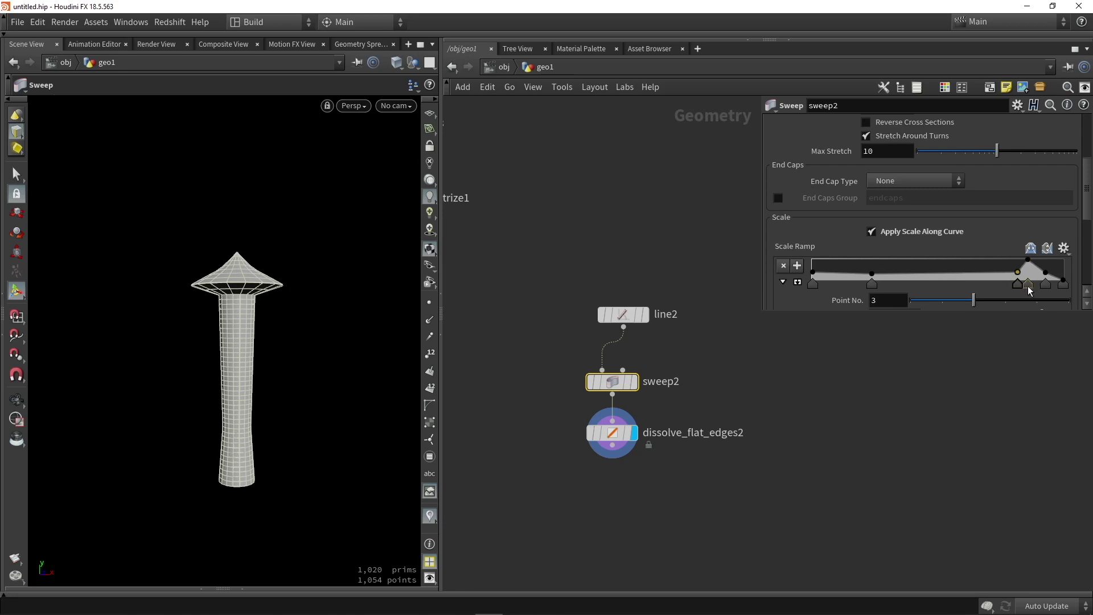
pyautogui.moveTo(1028, 287); pyautogui.dragTo(949, 290)
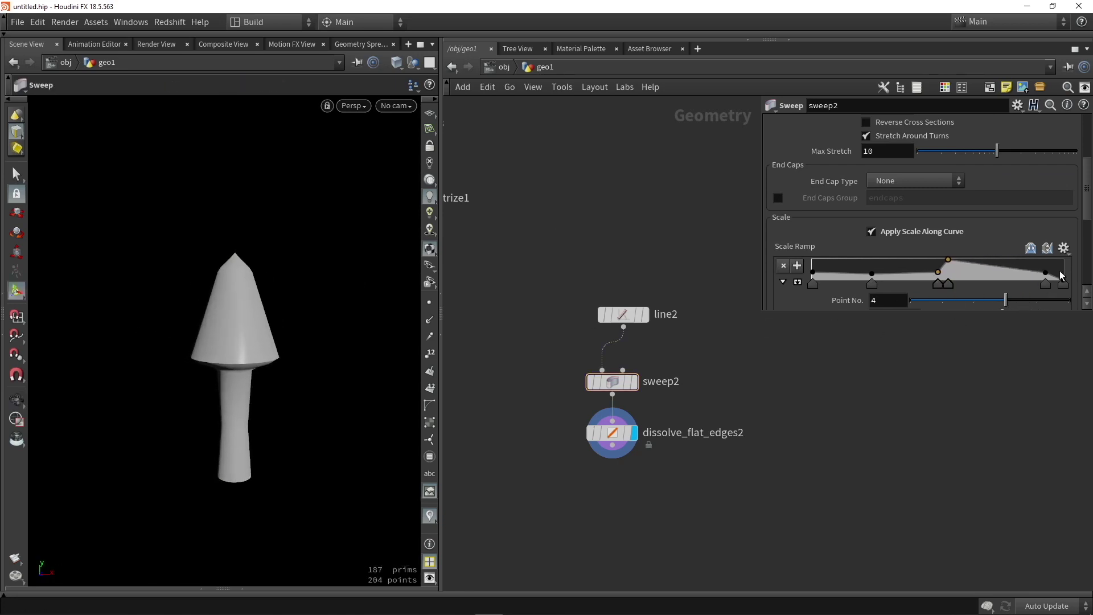
pyautogui.click(995, 267)
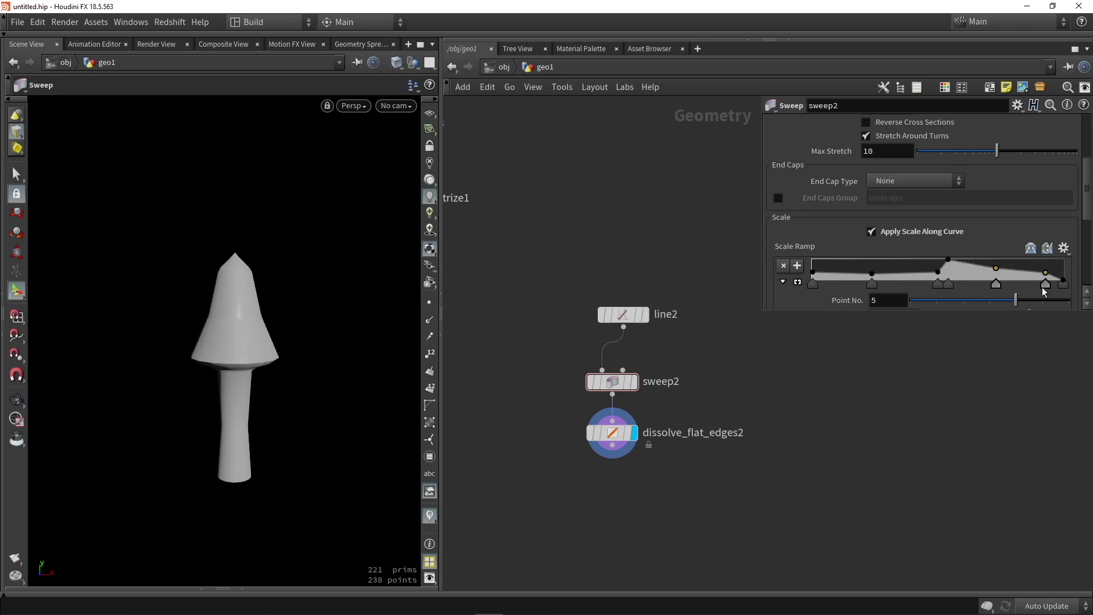
# Add scale ramp points near the curve's start to form a bulged base, the last at position 0.147059 and value 0.444444
pyautogui.scroll(-3, 1044, 291)
pyautogui.moveTo(827, 185); pyautogui.dragTo(851, 193)
pyautogui.click(859, 188)
pyautogui.keyDown('alt'); pyautogui.moveTo(199, 358); pyautogui.dragTo(208, 345); pyautogui.keyUp('alt')
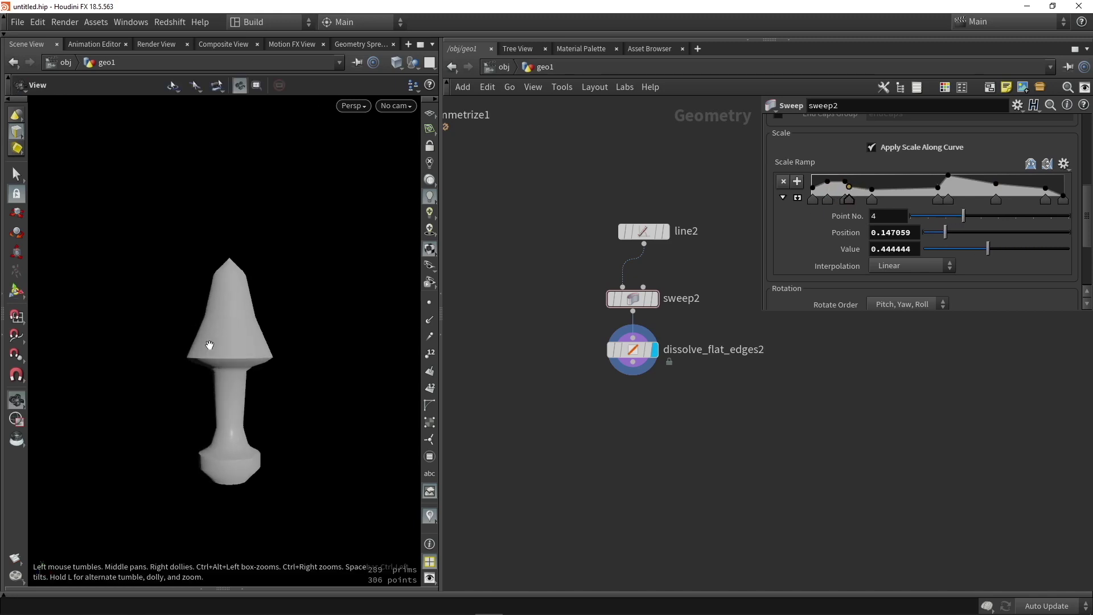
# Move the line2, sweep2 and dissolve_flat_edges2 nodes together closer to the symmetrize1 branch
pyautogui.moveTo(654, 452); pyautogui.dragTo(691, 388, button='middle')
pyautogui.scroll(-3, 690, 388)
pyautogui.moveTo(699, 376); pyautogui.dragTo(638, 223)
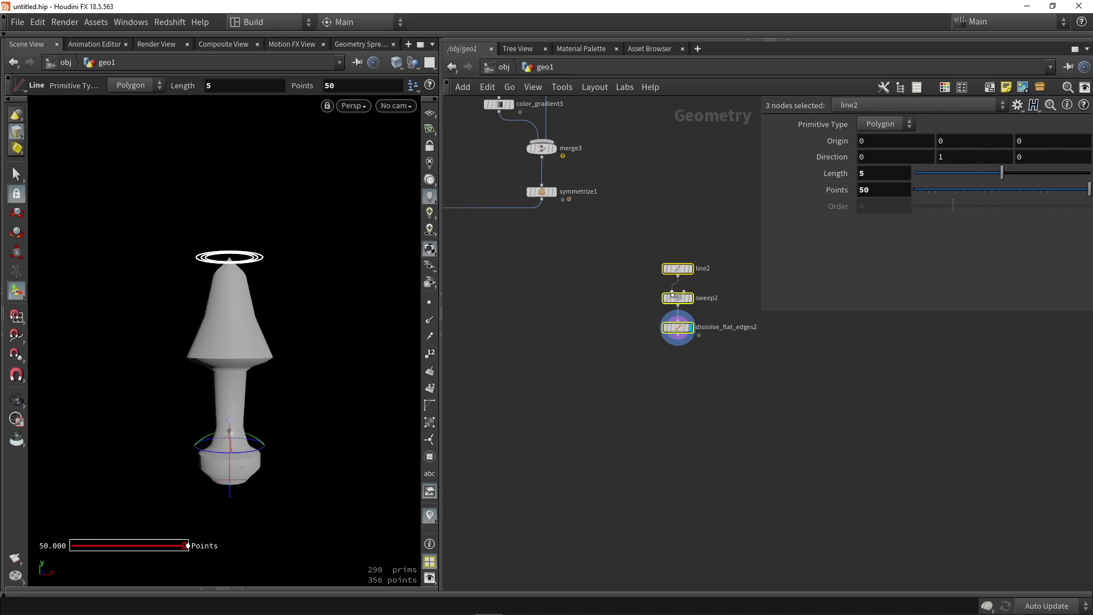
pyautogui.moveTo(677, 329); pyautogui.dragTo(624, 325)
# Duplicate the existing green-to-grey color gradient node, wire the copy below dissolve_flat_edges2 and display it
pyautogui.click(552, 393)
pyautogui.scroll(-3, 586, 431)
pyautogui.moveTo(504, 420); pyautogui.dragTo(543, 209, button='middle')
pyautogui.scroll(3, 586, 257)
pyautogui.click(541, 228)
pyautogui.hotkey('ctrl', 'c')
pyautogui.hotkey('ctrl', 'v')
pyautogui.moveTo(698, 361); pyautogui.dragTo(667, 391)
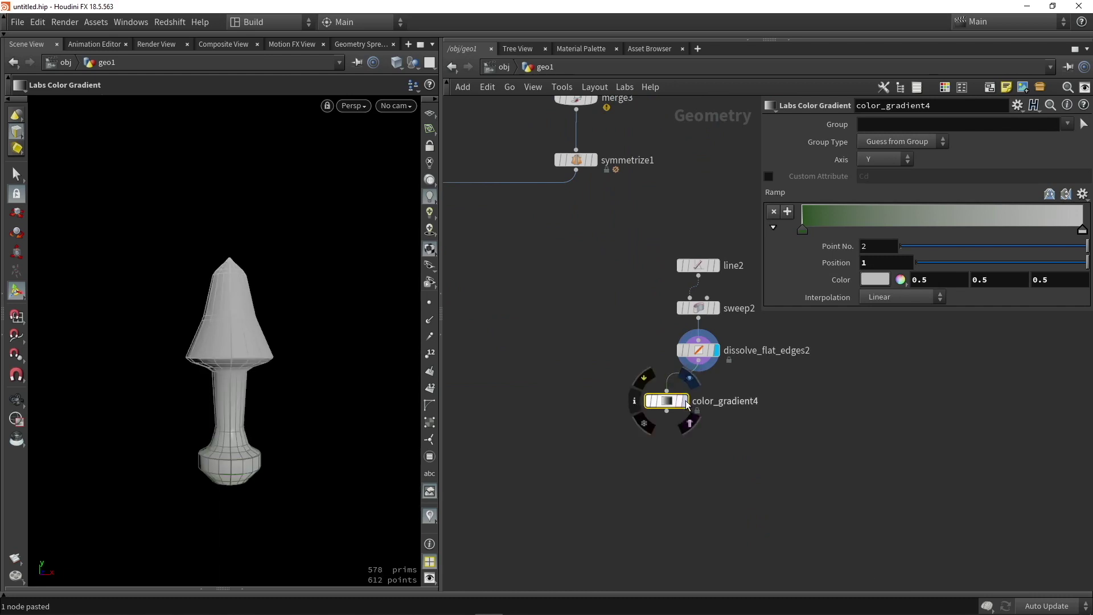
pyautogui.click(688, 406)
# Duplicate copytopoints2, feed color_gradient4 into the copy as its source, connect its output to merge4 and display the merge
pyautogui.scroll(-5, 625, 353)
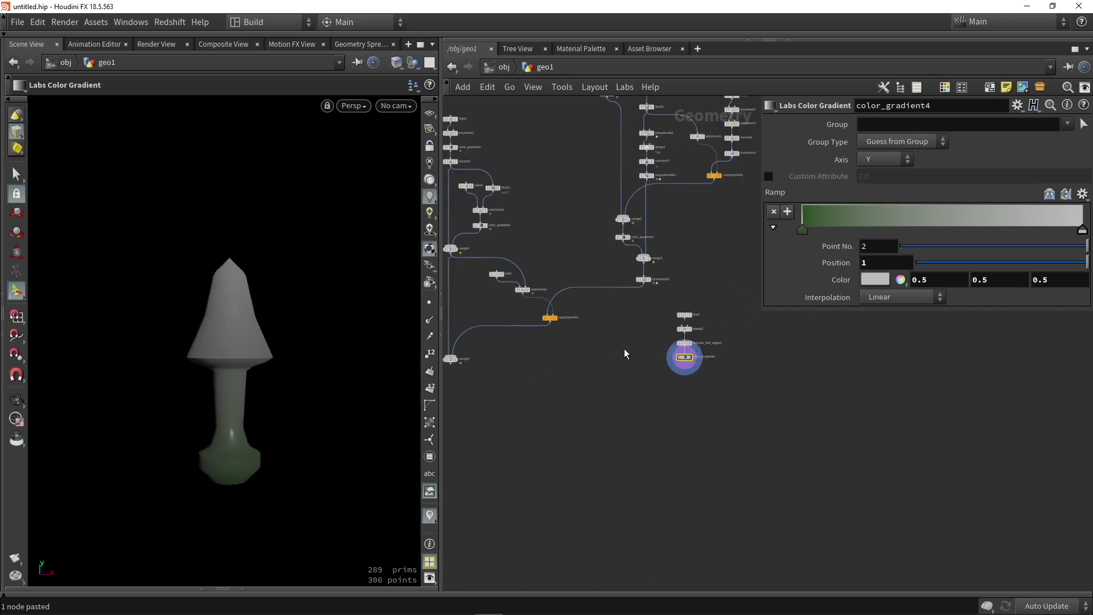
pyautogui.scroll(2, 588, 355)
pyautogui.moveTo(566, 359); pyautogui.dragTo(646, 347, button='middle')
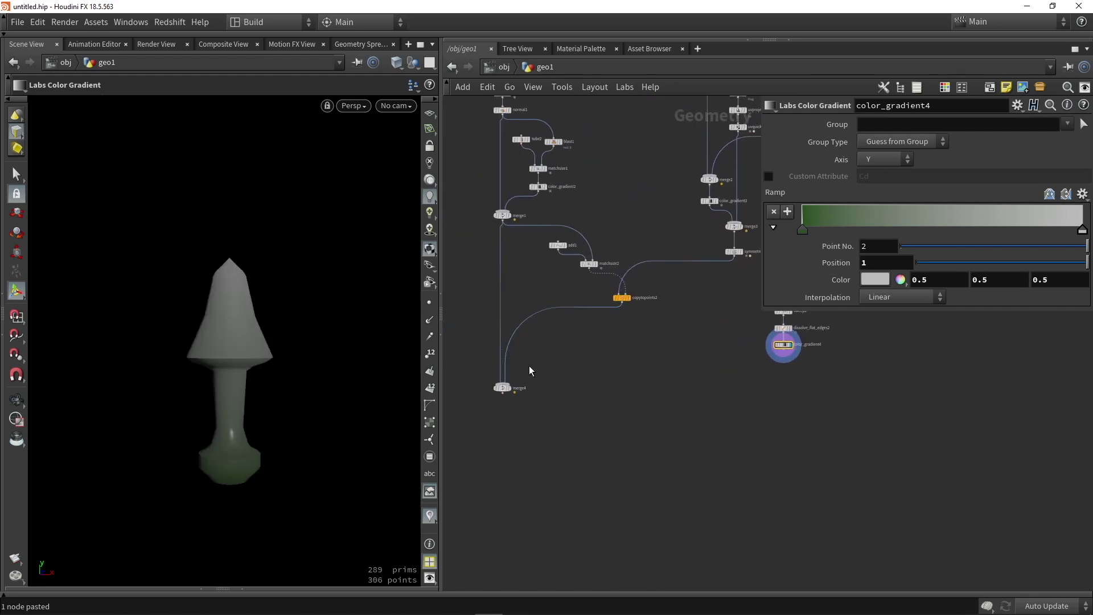
pyautogui.keyDown('alt'); pyautogui.moveTo(623, 299); pyautogui.dragTo(714, 387); pyautogui.keyUp('alt')
pyautogui.scroll(3, 730, 352)
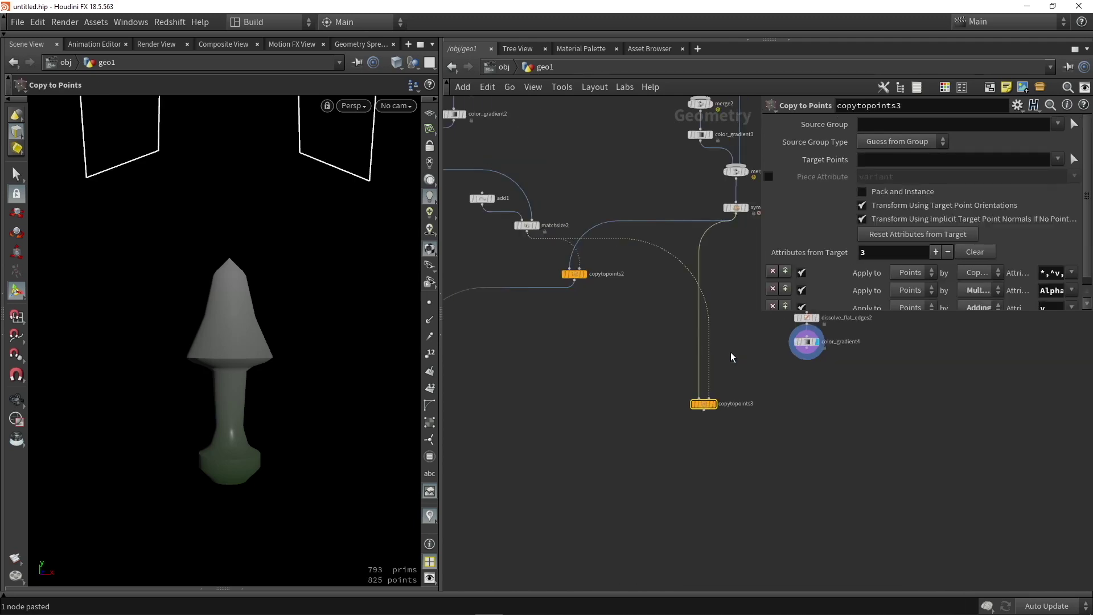
pyautogui.moveTo(753, 352); pyautogui.dragTo(685, 365, button='middle')
pyautogui.scroll(3, 723, 373)
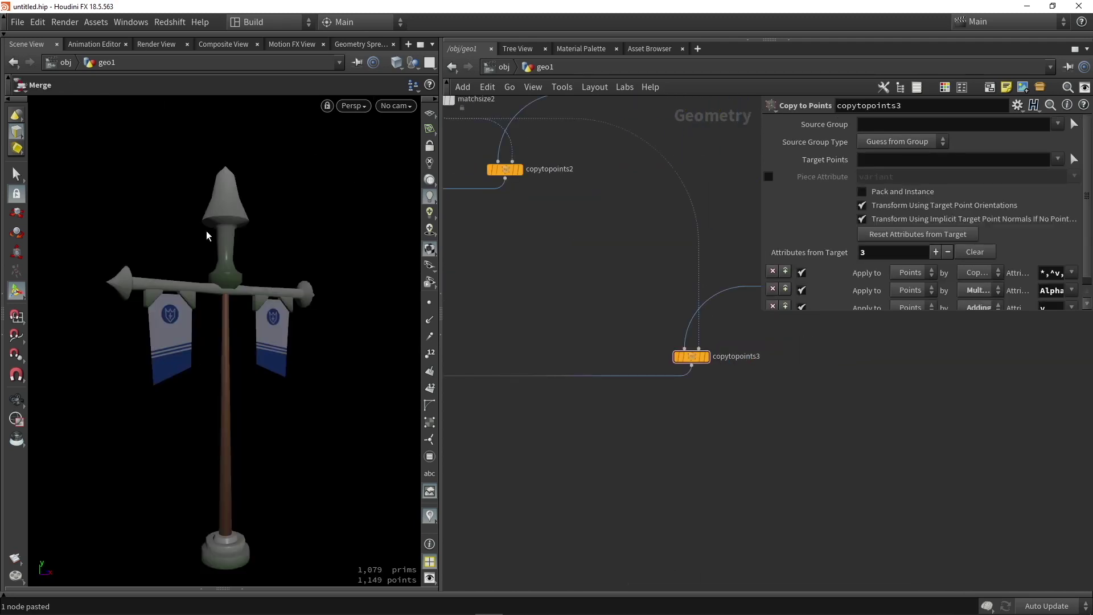
# Insert a Match Size node between color_gradient4 and copytopoints3, aligned beneath the gradient node
pyautogui.scroll(2, 653, 436)
pyautogui.press('Tab')
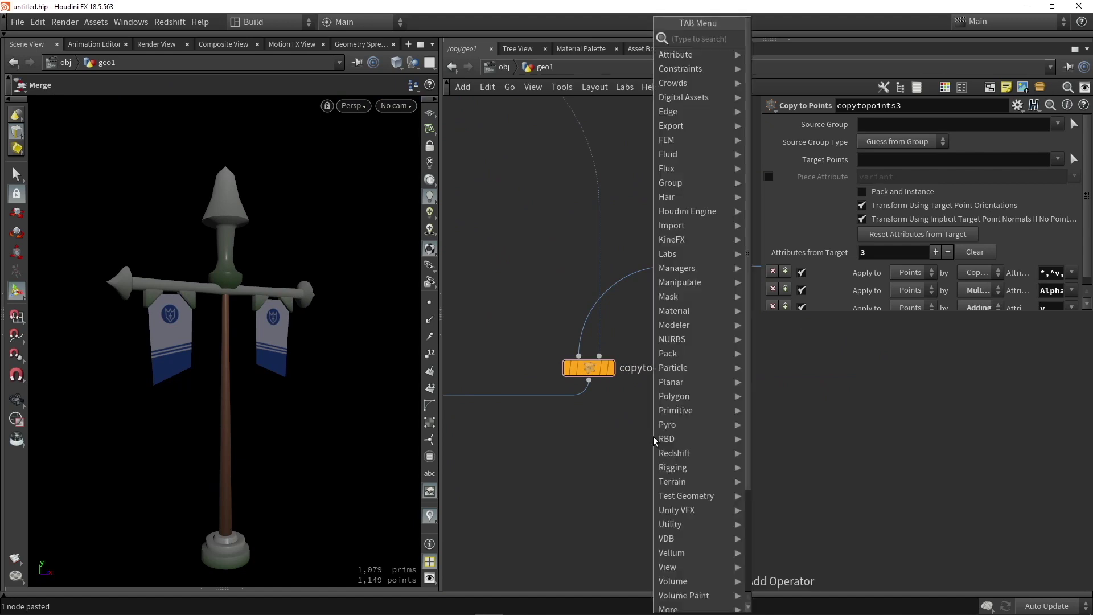
pyautogui.write('mat')
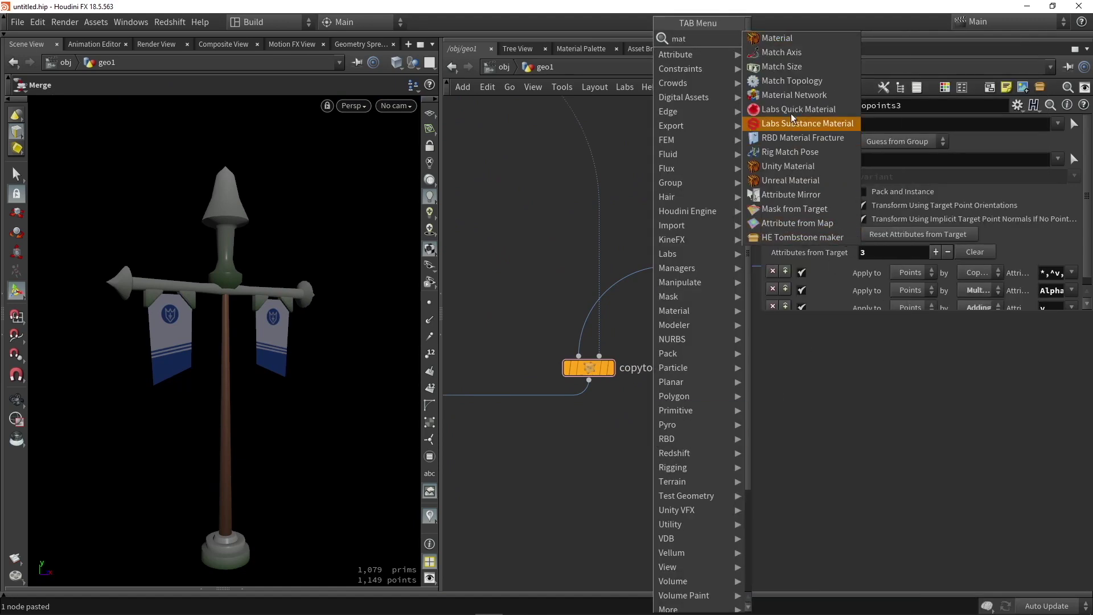
pyautogui.click(783, 67)
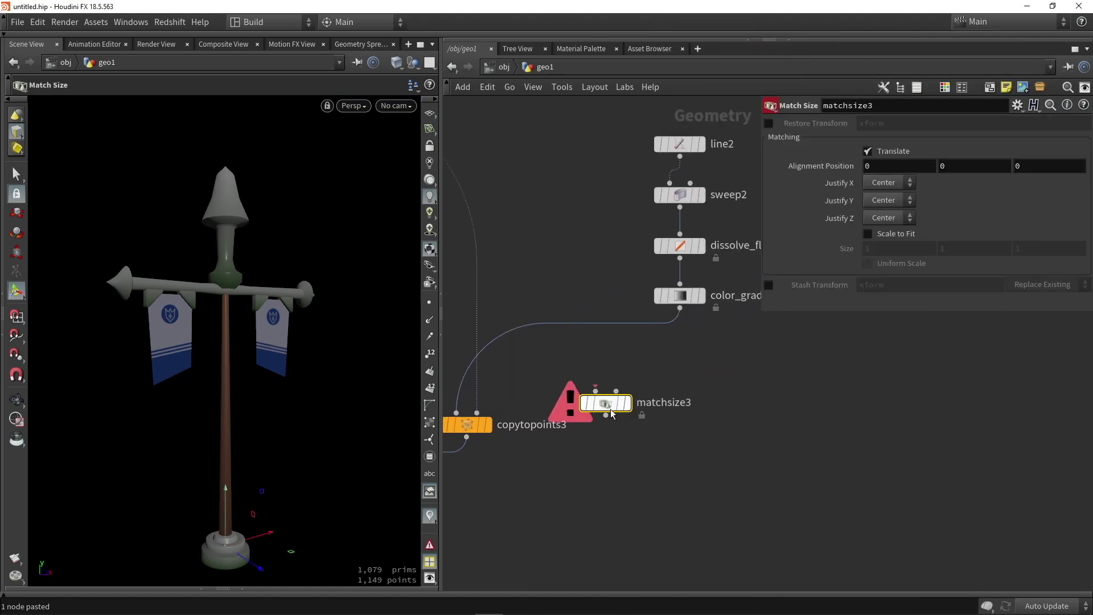
pyautogui.click(585, 329)
pyautogui.scroll(2, 591, 358)
pyautogui.moveTo(580, 345); pyautogui.dragTo(721, 345)
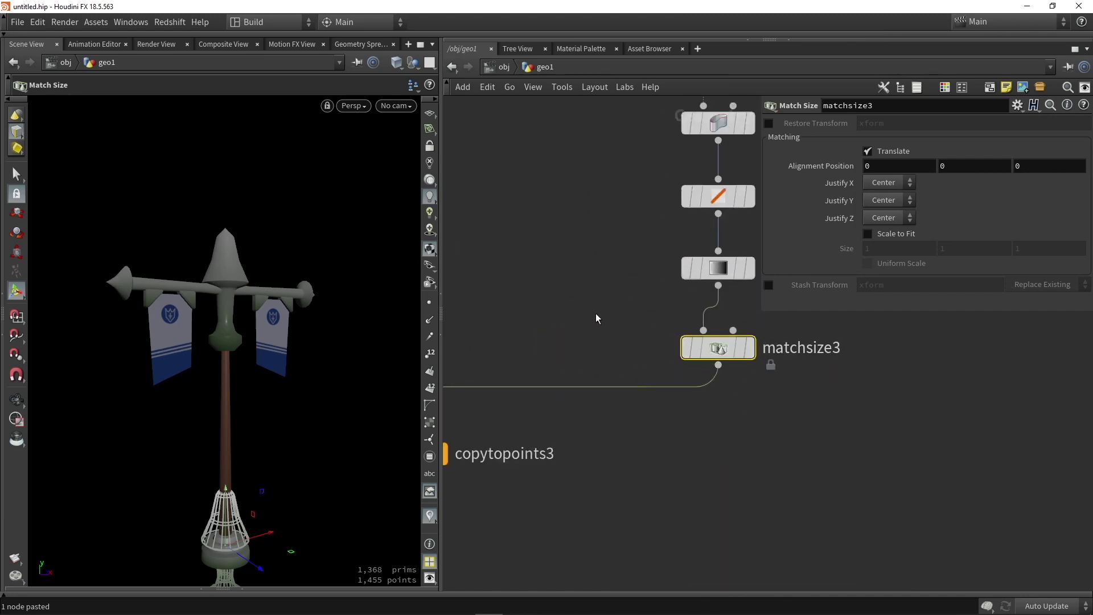
# Set matchsize3's Y alignment position to 1 to raise the spear-tipped piece
pyautogui.moveTo(955, 167); pyautogui.dragTo(990, 168, button='middle')
pyautogui.click(859, 414)
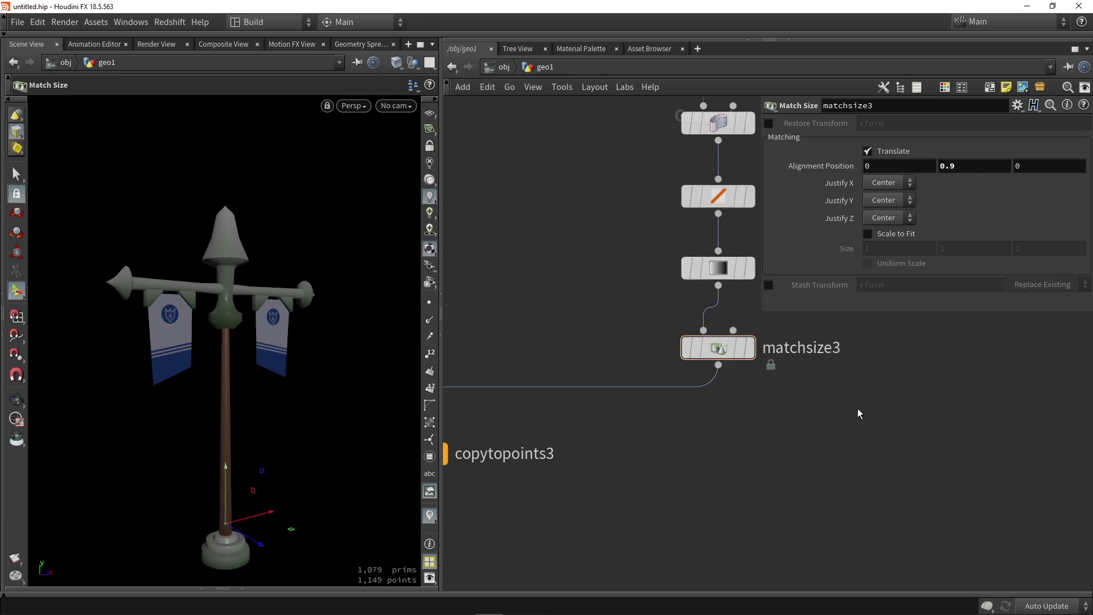
pyautogui.scroll(-2, 749, 467)
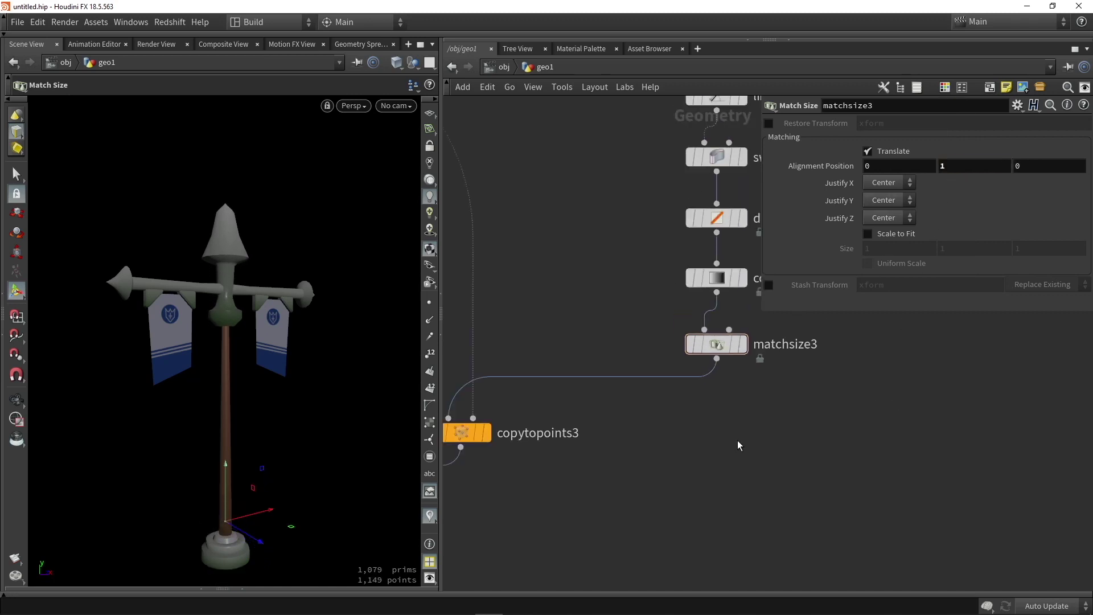
pyautogui.moveTo(238, 282); pyautogui.dragTo(374, 332)
# Insert a Transform node between matchsize3 and copytopoints3 and align it beneath matchsize3
pyautogui.press('Tab')
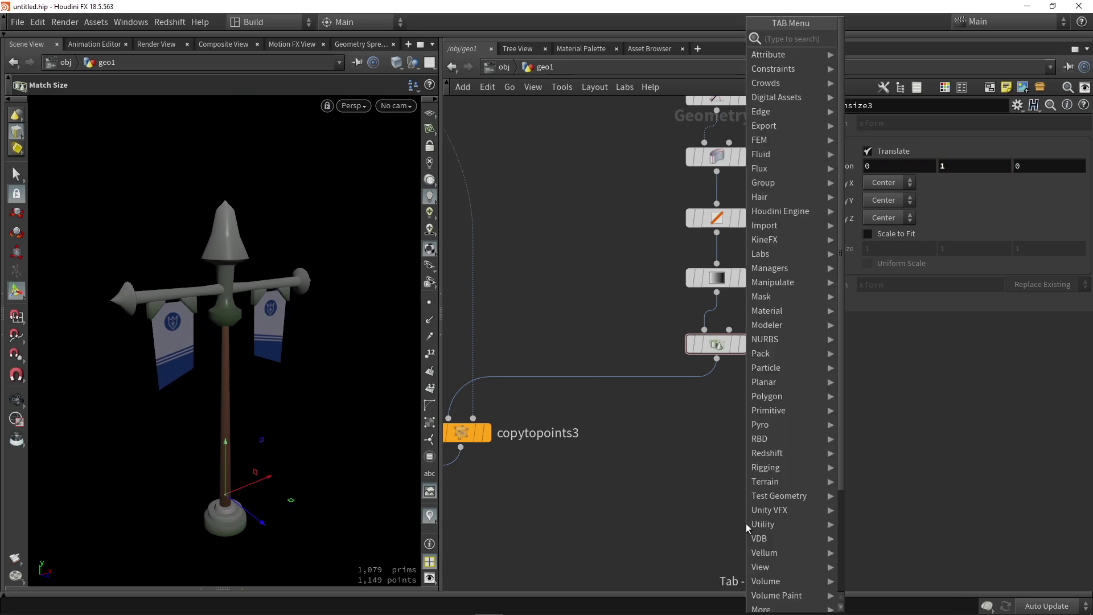
pyautogui.write('tran')
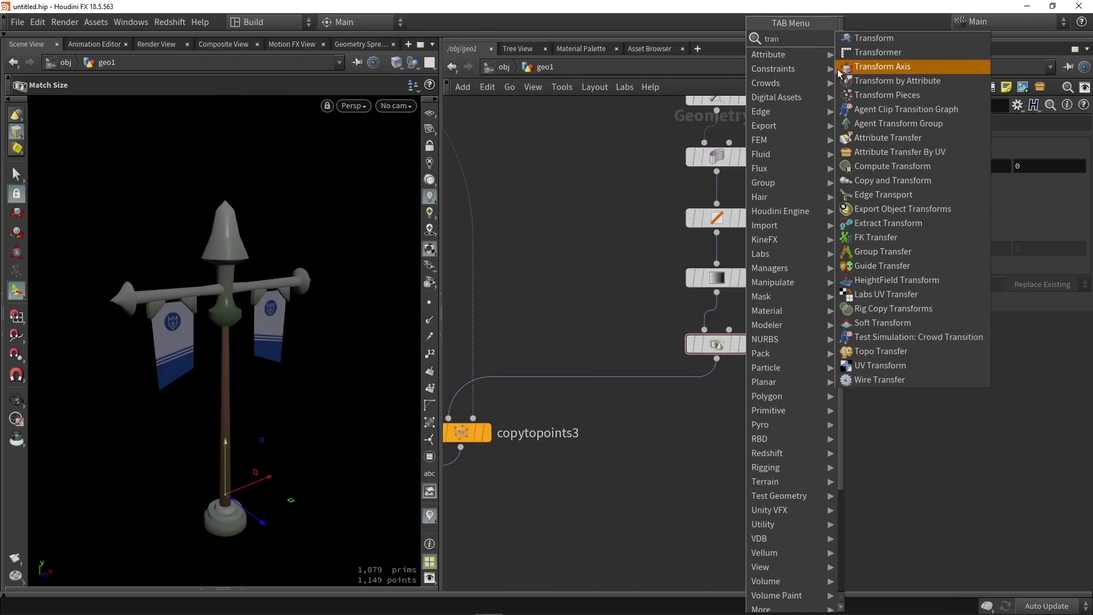
pyautogui.click(876, 37)
pyautogui.click(593, 374)
pyautogui.scroll(3, 593, 381)
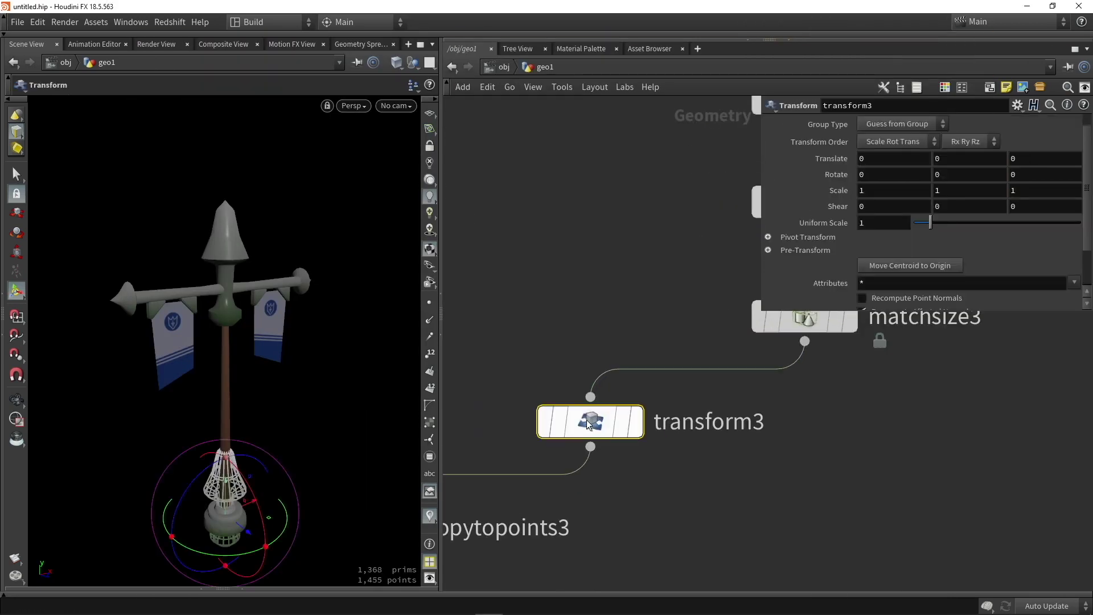
pyautogui.moveTo(586, 420); pyautogui.dragTo(800, 423)
# Set transform3's uniform scale to 0.45 and inspect the spear-tipped piece on the crossbar
pyautogui.moveTo(922, 227); pyautogui.dragTo(923, 227)
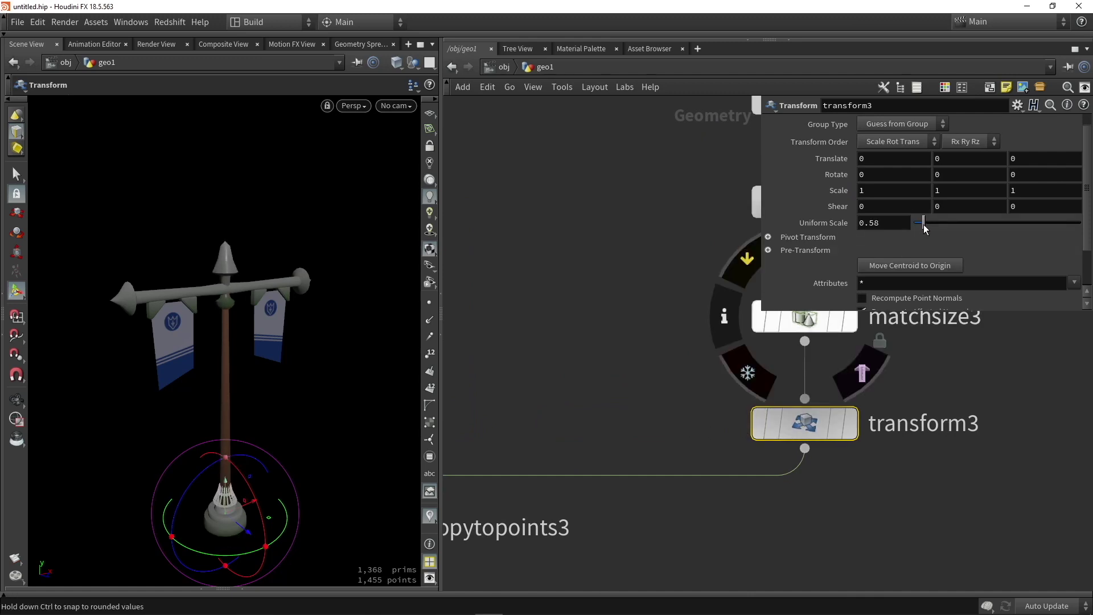
pyautogui.press('space')
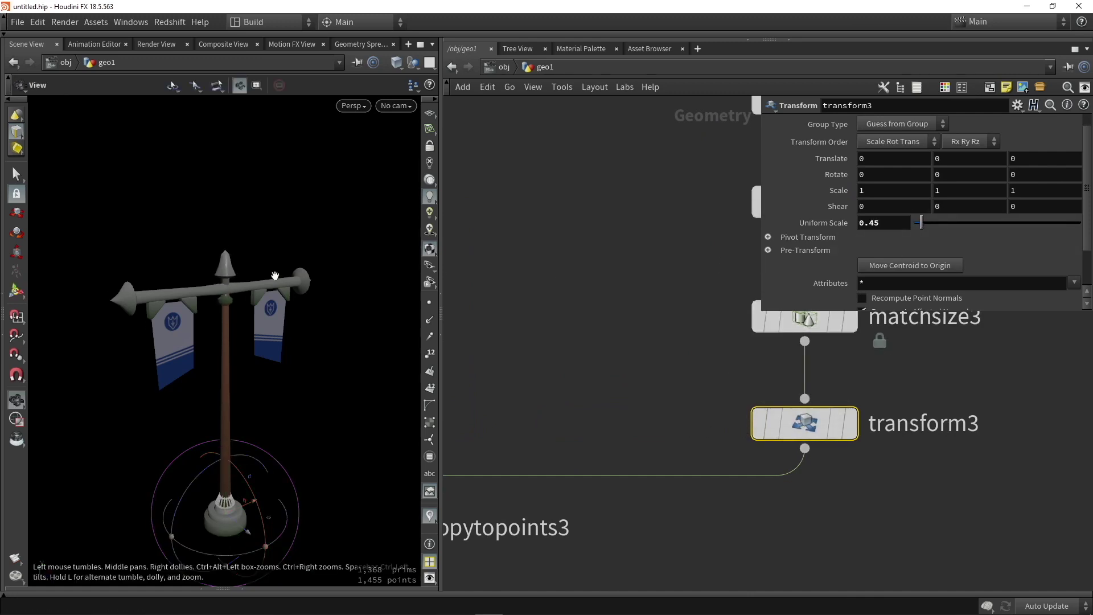
pyautogui.moveTo(274, 276); pyautogui.dragTo(342, 286)
pyautogui.scroll(3, 226, 276)
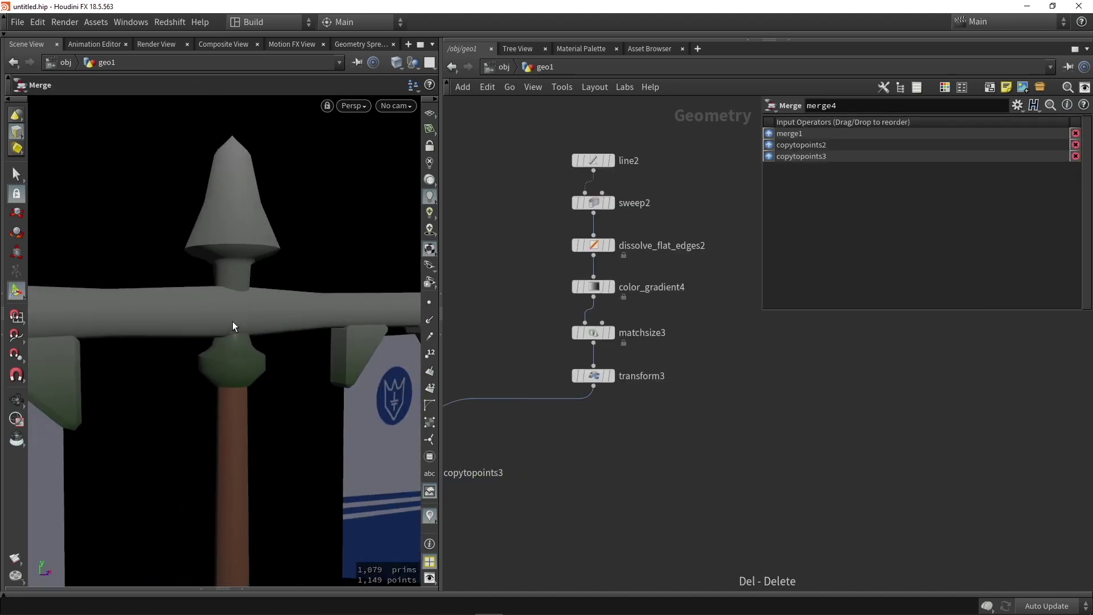
# Display dissolve_flat_edges2 and move color_gradient4, matchsize3 and transform3 down to open space below it
pyautogui.scroll(2, 628, 288)
pyautogui.click(605, 286)
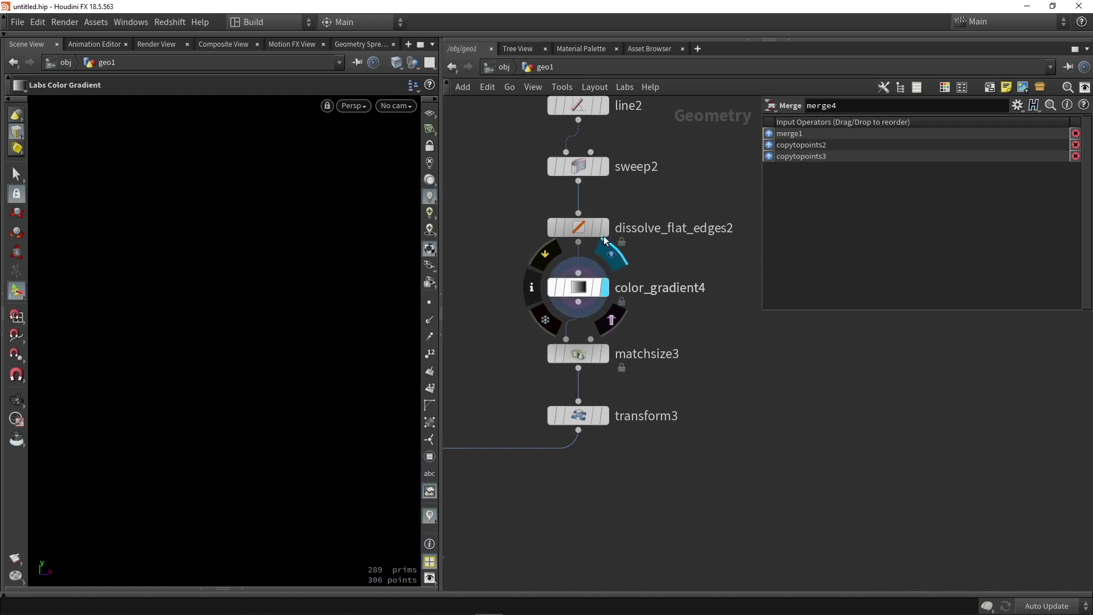
pyautogui.click(604, 227)
pyautogui.click(580, 230)
pyautogui.hotkey('space', 'g')
pyautogui.moveTo(749, 277); pyautogui.dragTo(724, 422, button='middle')
pyautogui.scroll(-1, 724, 422)
pyautogui.moveTo(687, 396); pyautogui.dragTo(574, 275)
pyautogui.moveTo(597, 389); pyautogui.dragTo(597, 307)
pyautogui.click(685, 359)
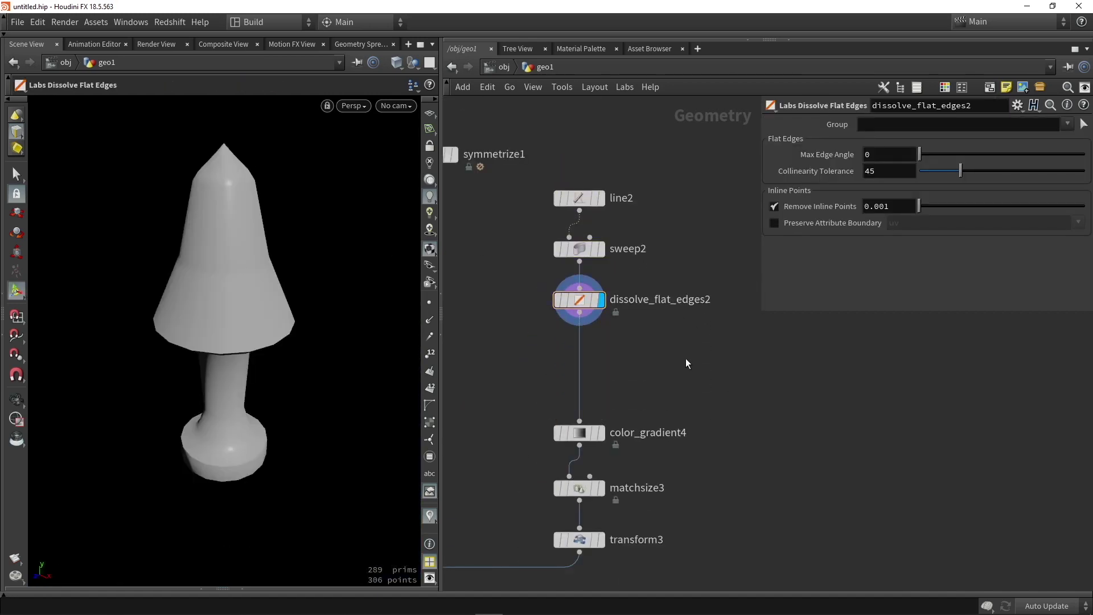
# Add a Merge node beside the chain, wire dissolve_flat_edges2 into it and display it
pyautogui.press('Tab')
pyautogui.write('mer')
pyautogui.press('Return')
pyautogui.click(686, 358)
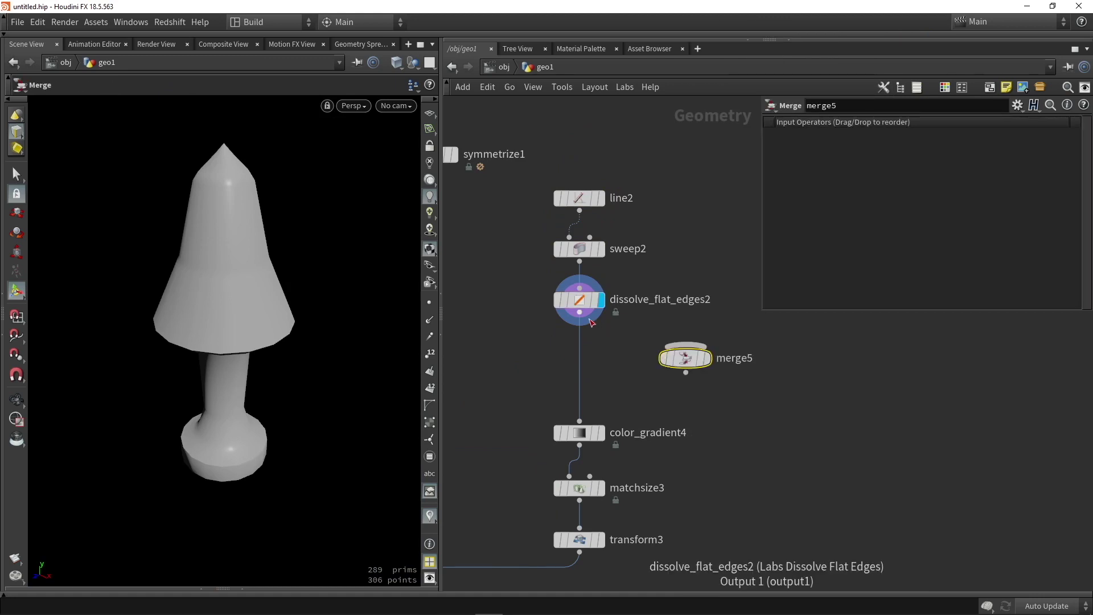
pyautogui.moveTo(579, 313)
pyautogui.mouseDown()
pyautogui.moveTo(685, 347)
pyautogui.moveTo(636, 382)
pyautogui.mouseUp()
pyautogui.click(706, 365)
# Add a Tube node above merge5 and connect it as the merge's second input
pyautogui.press('Tab')
pyautogui.write('tube')
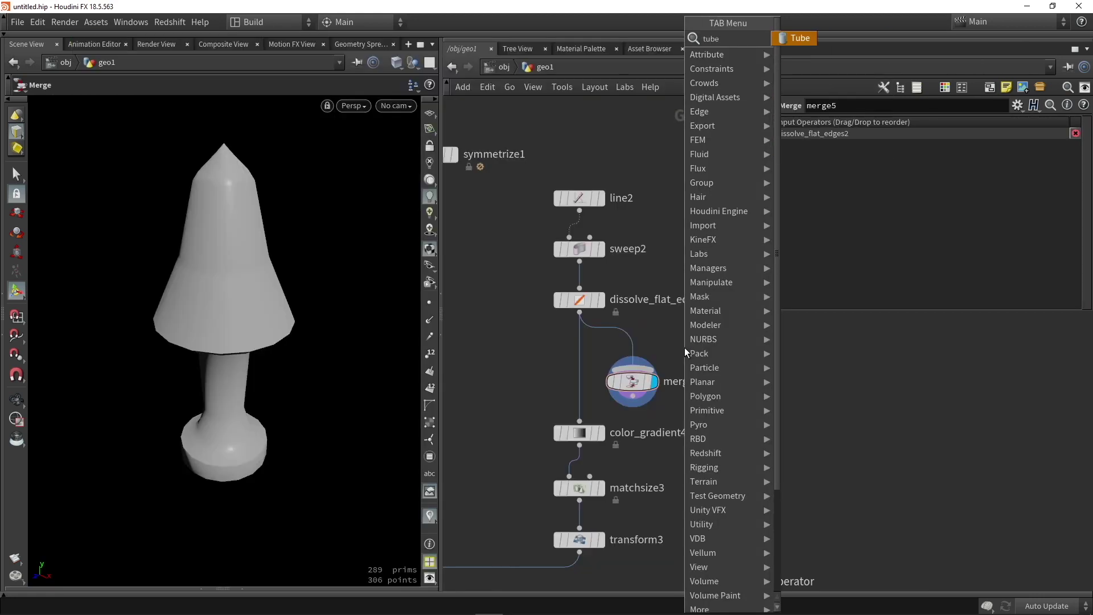
pyautogui.press('Return')
pyautogui.scroll(2, 684, 347)
pyautogui.click(685, 347)
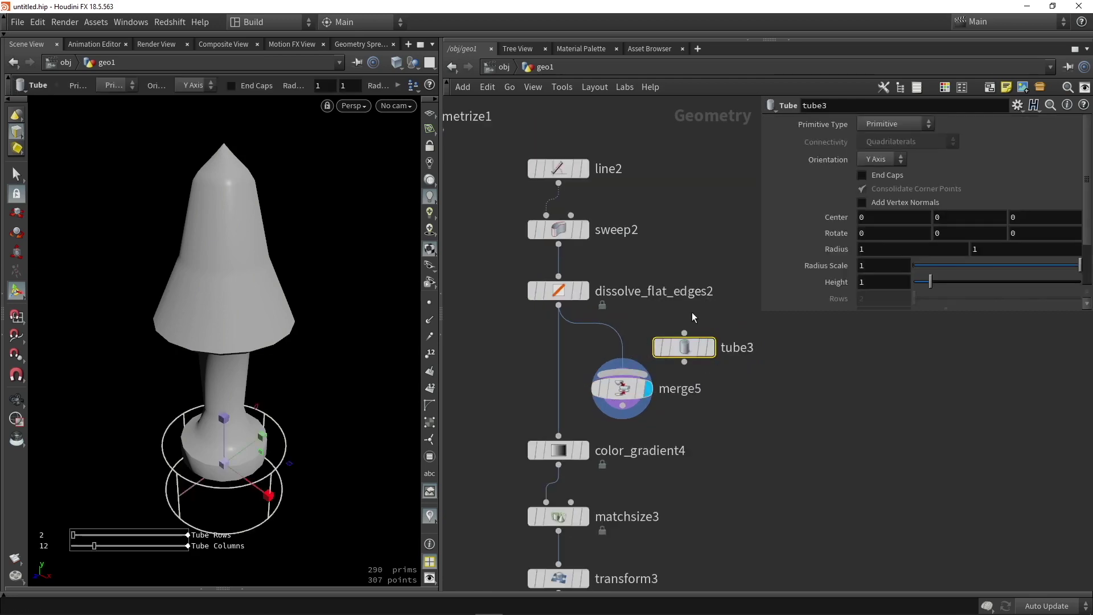
pyautogui.moveTo(688, 354); pyautogui.dragTo(699, 257)
pyautogui.moveTo(657, 337); pyautogui.dragTo(631, 373)
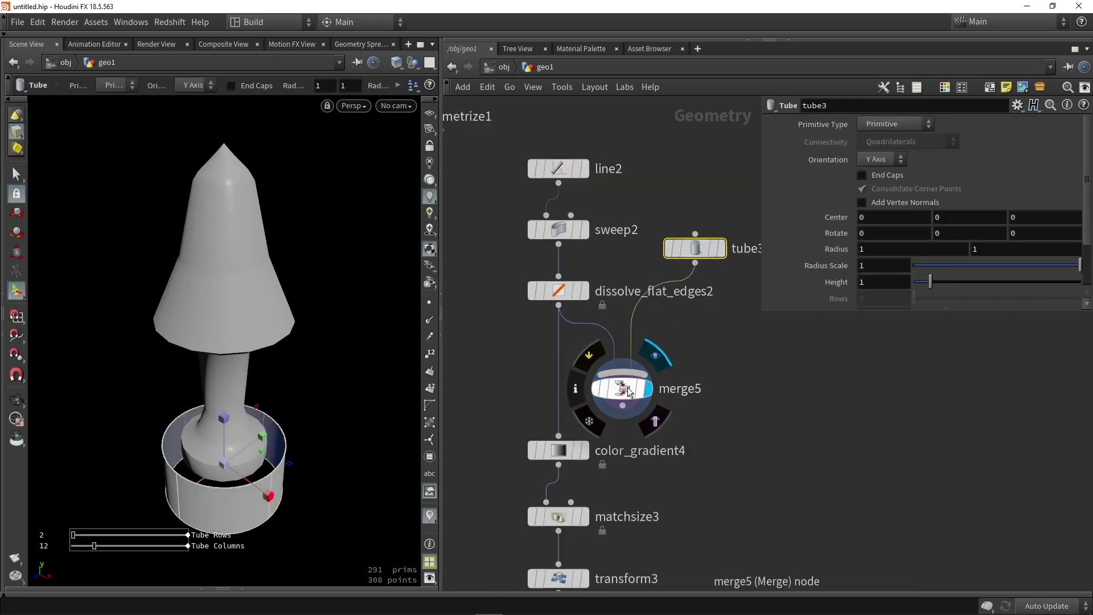
pyautogui.click(625, 388)
# Display tube3 alone and rotate it 90 degrees about the X axis
pyautogui.click(719, 251)
pyautogui.click(699, 248)
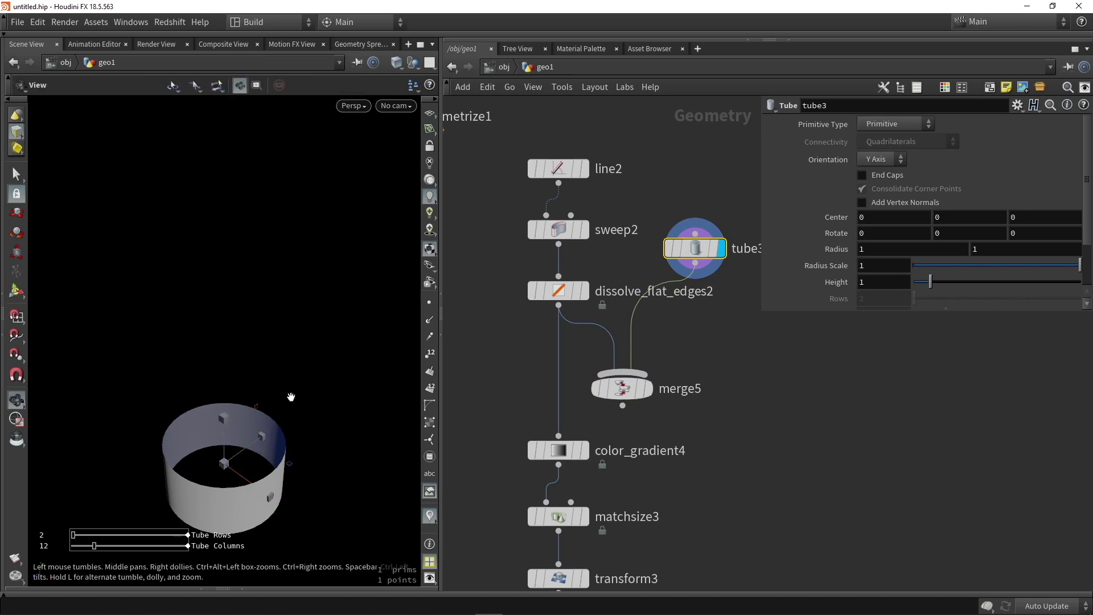
pyautogui.keyDown('alt'); pyautogui.moveTo(291, 395); pyautogui.dragTo(263, 297); pyautogui.keyUp('alt')
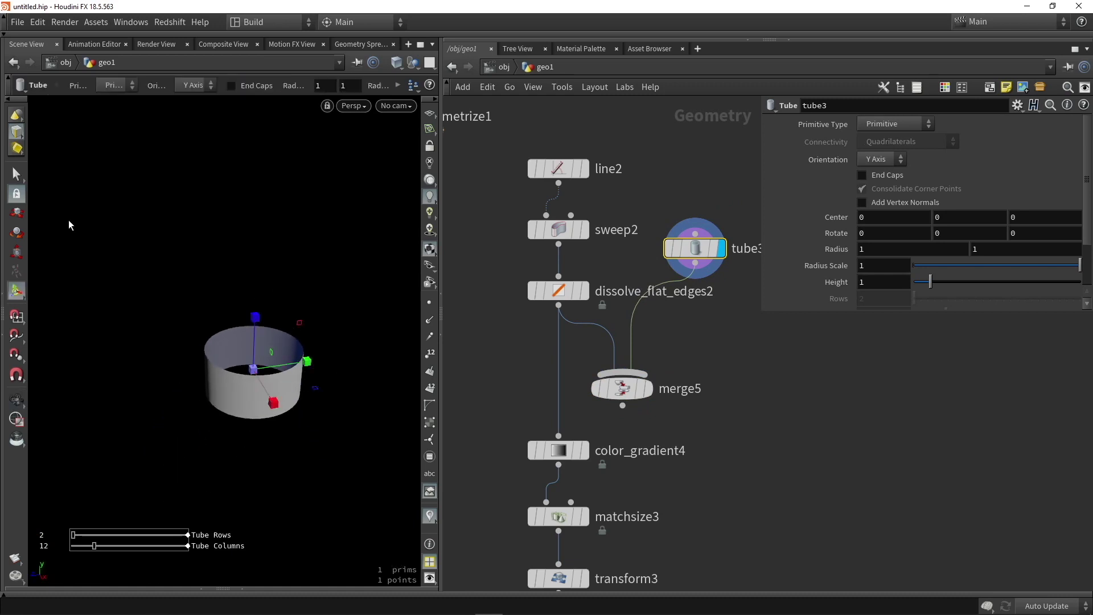
pyautogui.click(16, 233)
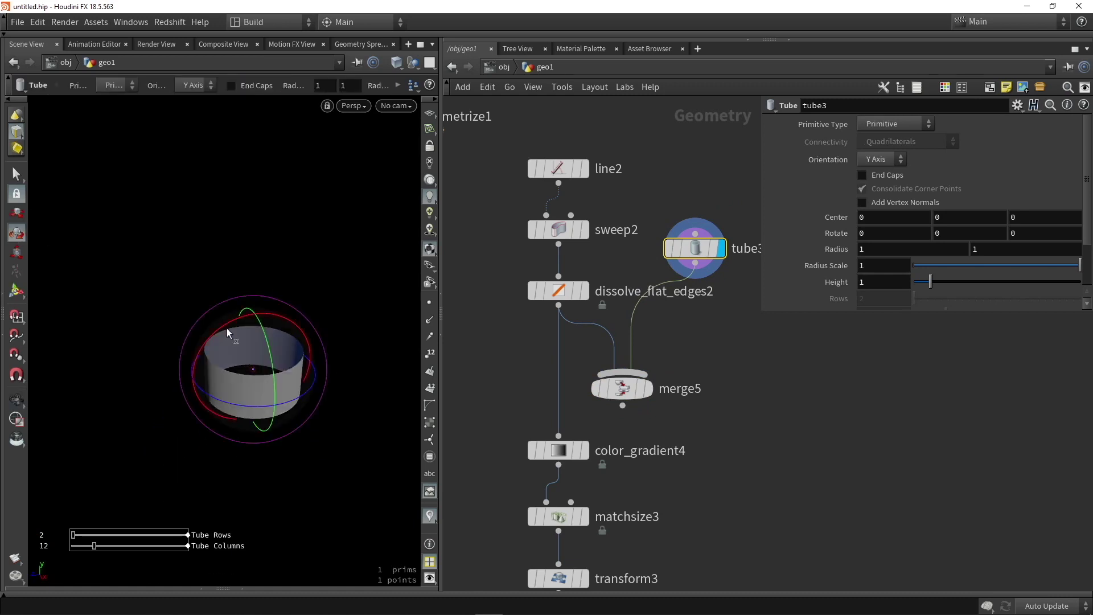
pyautogui.moveTo(227, 328); pyautogui.dragTo(149, 409)
pyautogui.press('Escape')
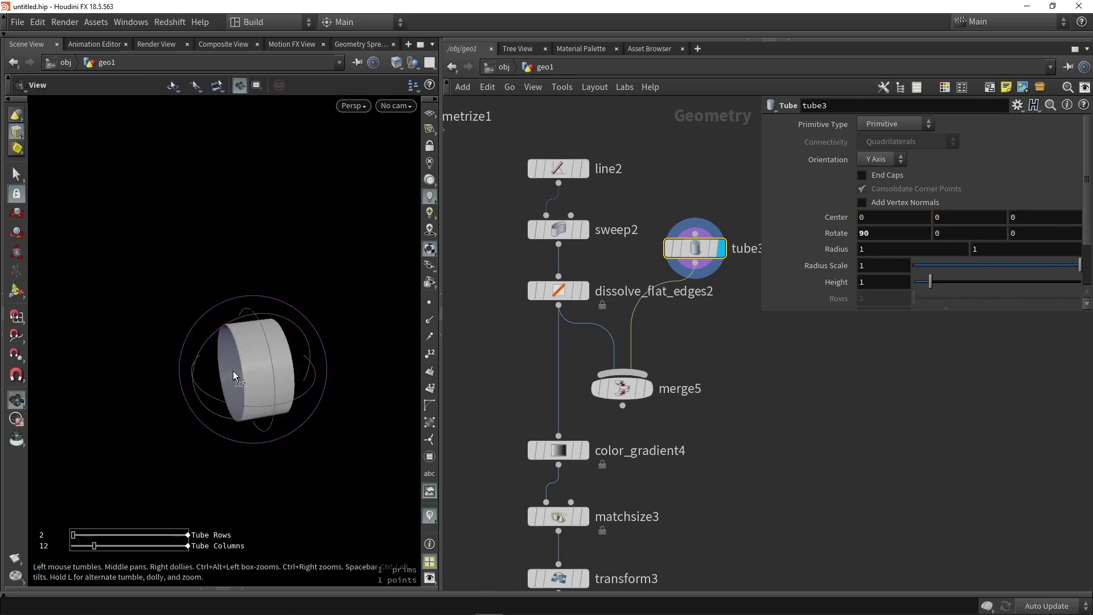
# Make tube3 a polygon tube with end caps and a height of 5.51, and display merge5
pyautogui.press('r')
pyautogui.click(888, 124)
pyautogui.click(883, 139)
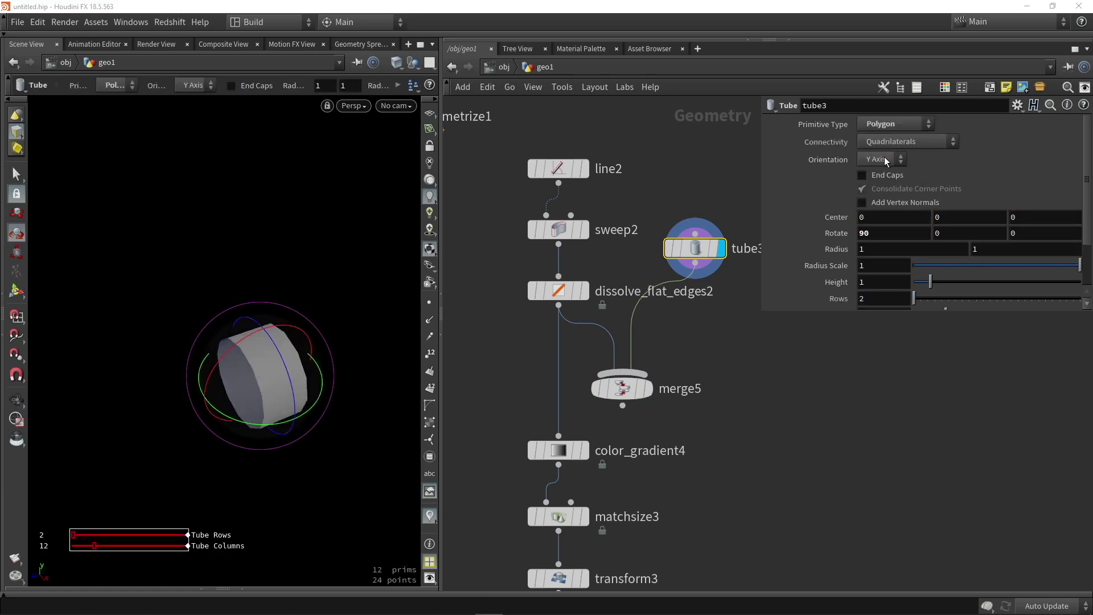
pyautogui.click(862, 175)
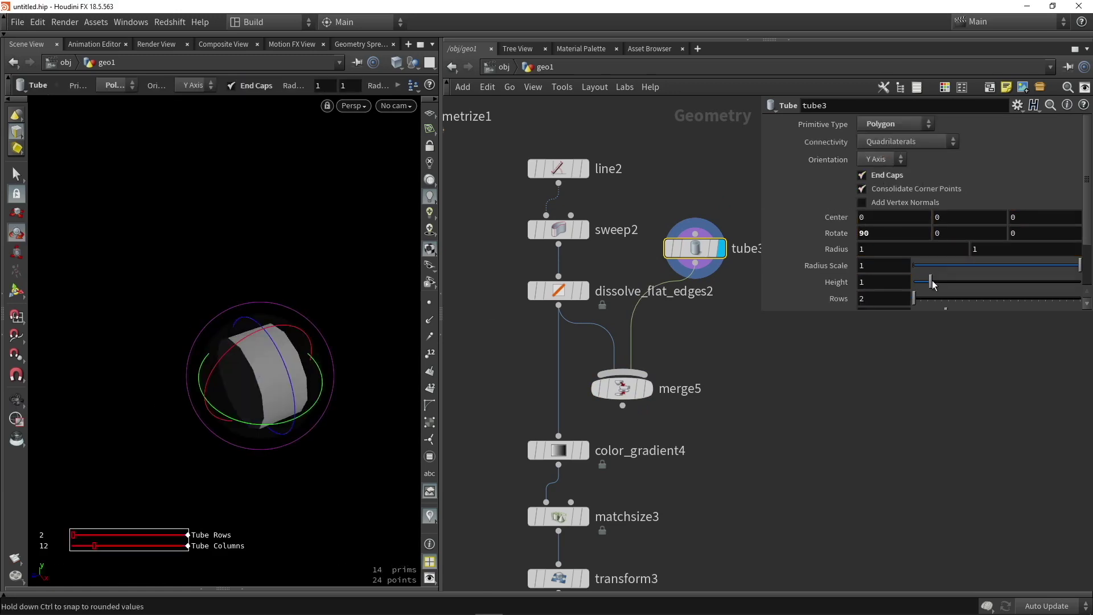
pyautogui.moveTo(932, 285); pyautogui.dragTo(1005, 282)
pyautogui.click(648, 389)
pyautogui.press('Escape')
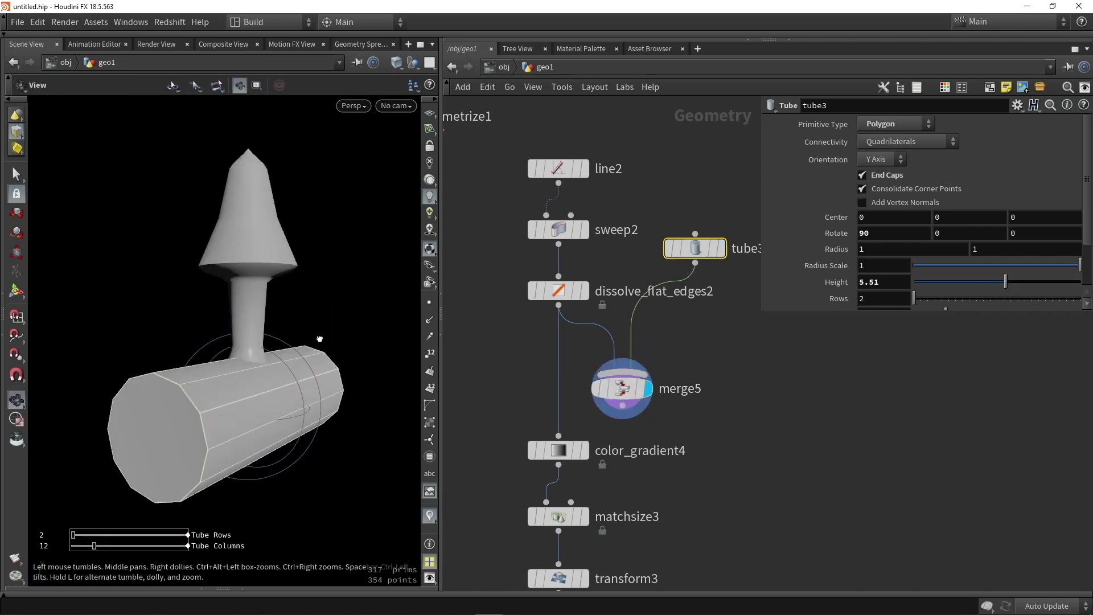
# Raise tube3 to a Y center of about 1.47, and set its height to 5.27 and radius scale to 0.486
pyautogui.press('Return')
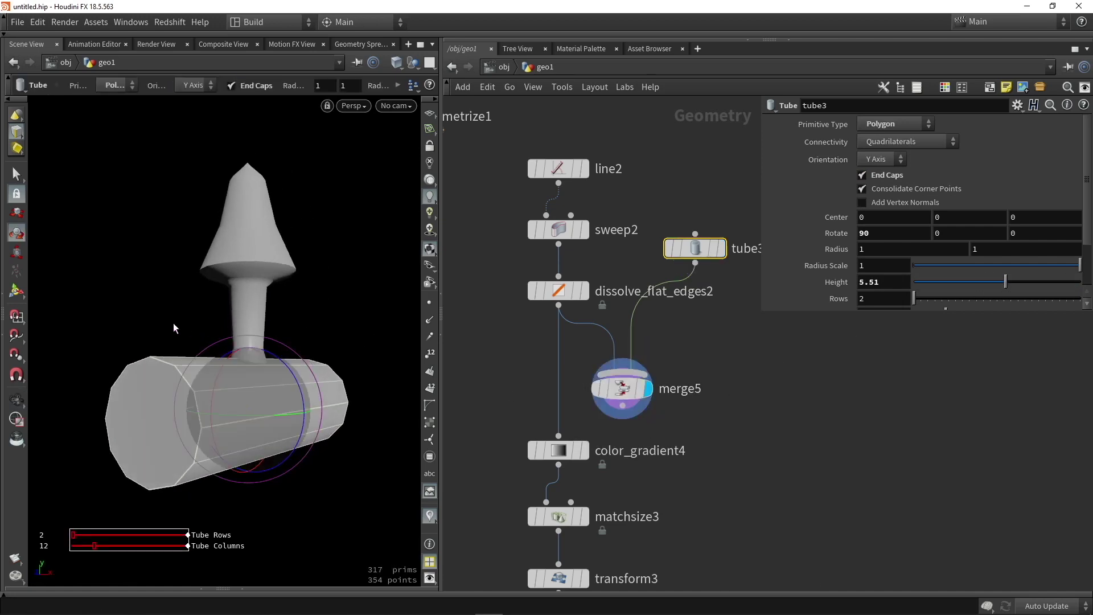
pyautogui.click(16, 213)
pyautogui.moveTo(246, 354); pyautogui.dragTo(238, 283)
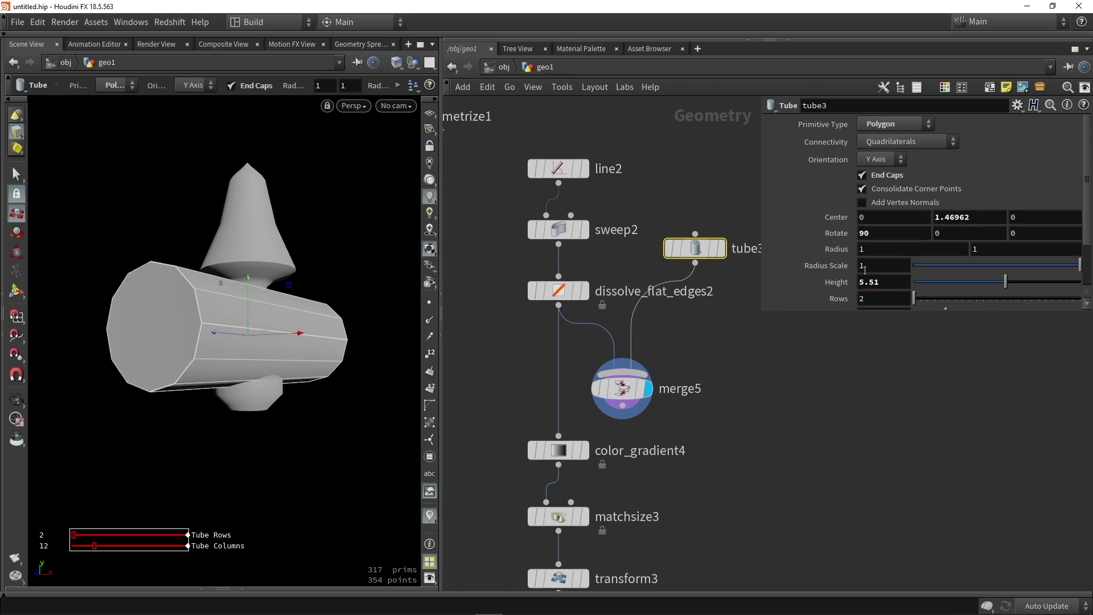
pyautogui.moveTo(1002, 285)
pyautogui.mouseDown()
pyautogui.moveTo(959, 285)
pyautogui.moveTo(1001, 283)
pyautogui.mouseUp()
pyautogui.moveTo(1080, 265); pyautogui.dragTo(995, 266)
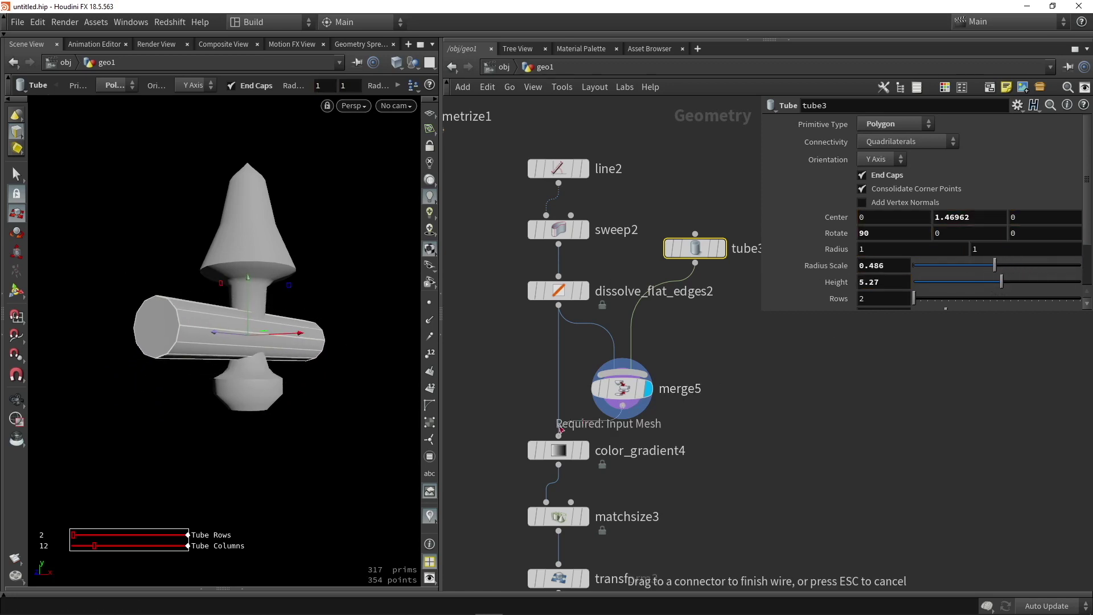
# Insert merge5 into the chain by wiring its output into color_gradient4, and display the final merge4 node
pyautogui.moveTo(560, 428); pyautogui.dragTo(558, 435)
pyautogui.moveTo(622, 389); pyautogui.dragTo(592, 368)
pyautogui.moveTo(706, 451); pyautogui.dragTo(713, 298, button='middle')
pyautogui.scroll(-5, 713, 297)
pyautogui.scroll(3, 585, 391)
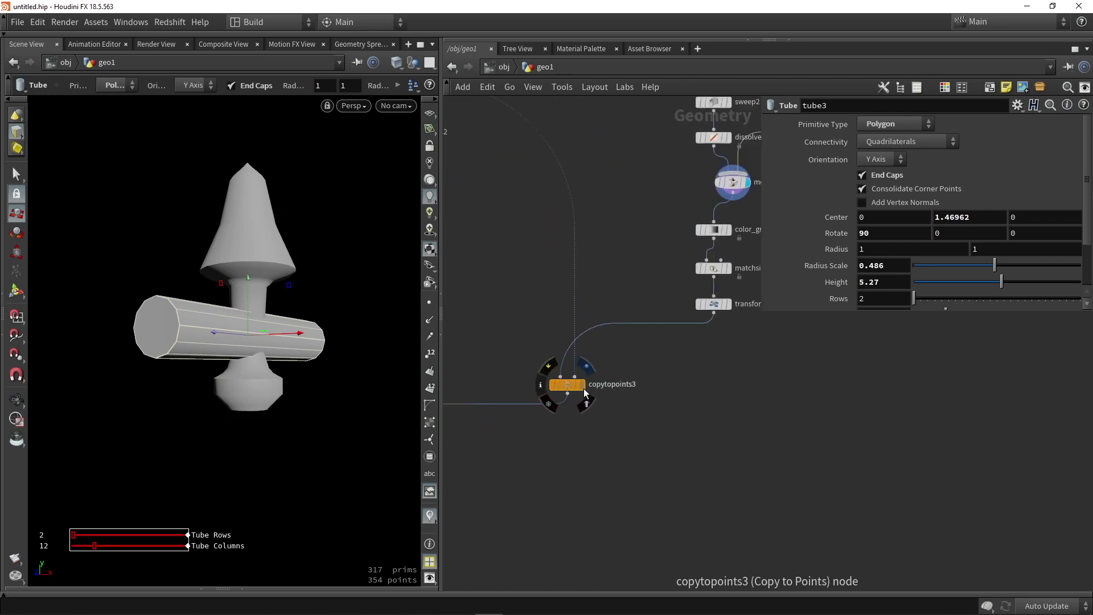
pyautogui.moveTo(593, 459); pyautogui.dragTo(774, 412, button='middle')
pyautogui.scroll(-2, 773, 411)
pyautogui.scroll(1, 475, 428)
pyautogui.click(470, 432)
pyautogui.press('space')
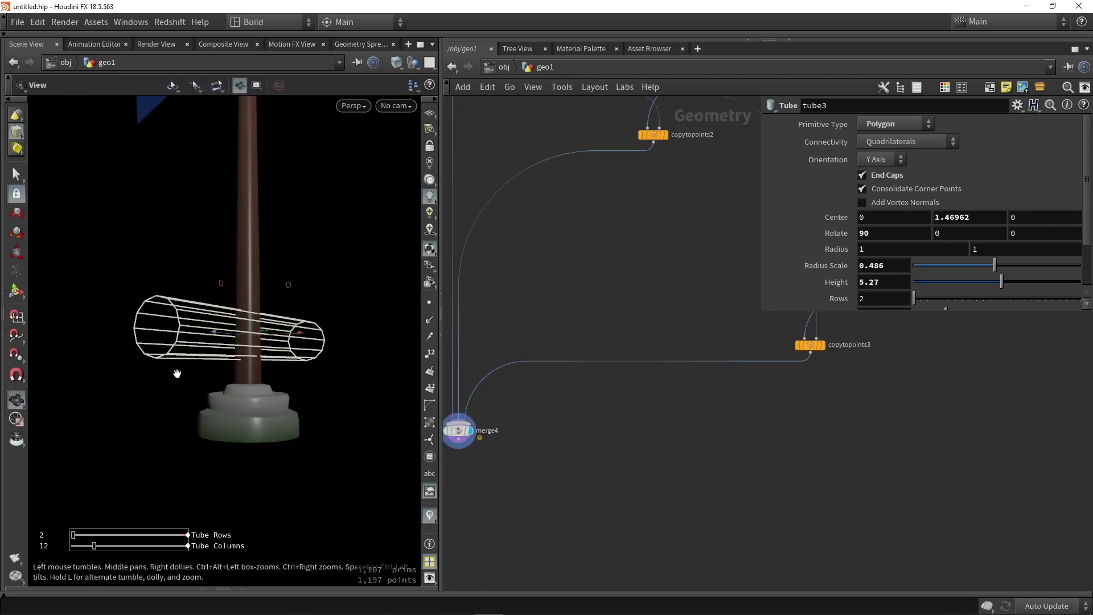
# Shrink tube3 to a radius scale of 0.318 and a height of 1.78 to suit the finial joint
pyautogui.moveTo(177, 373); pyautogui.dragTo(288, 365)
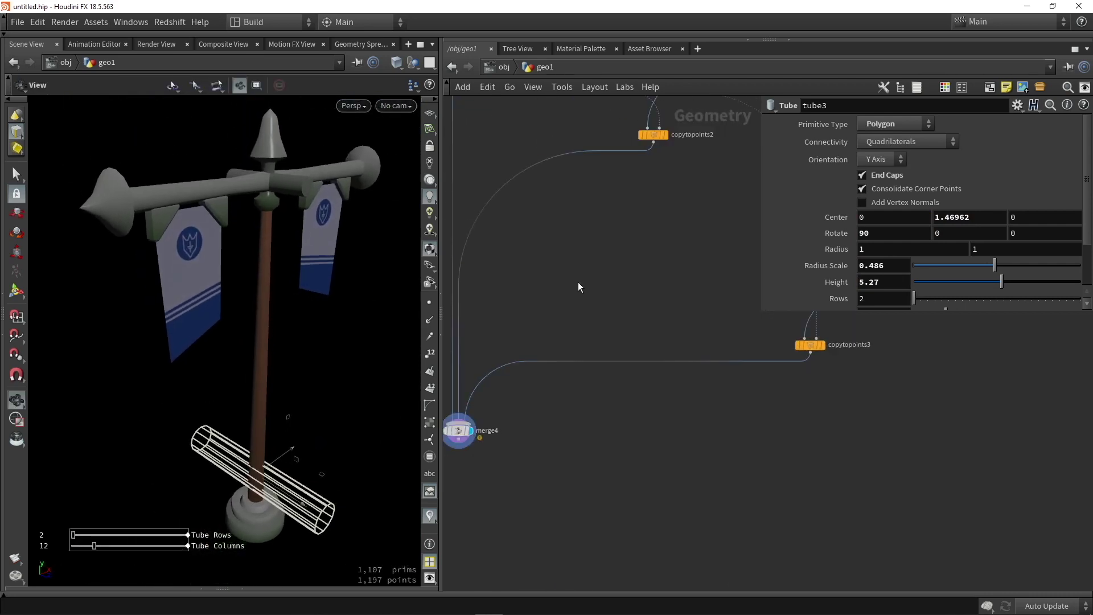
pyautogui.press('Return')
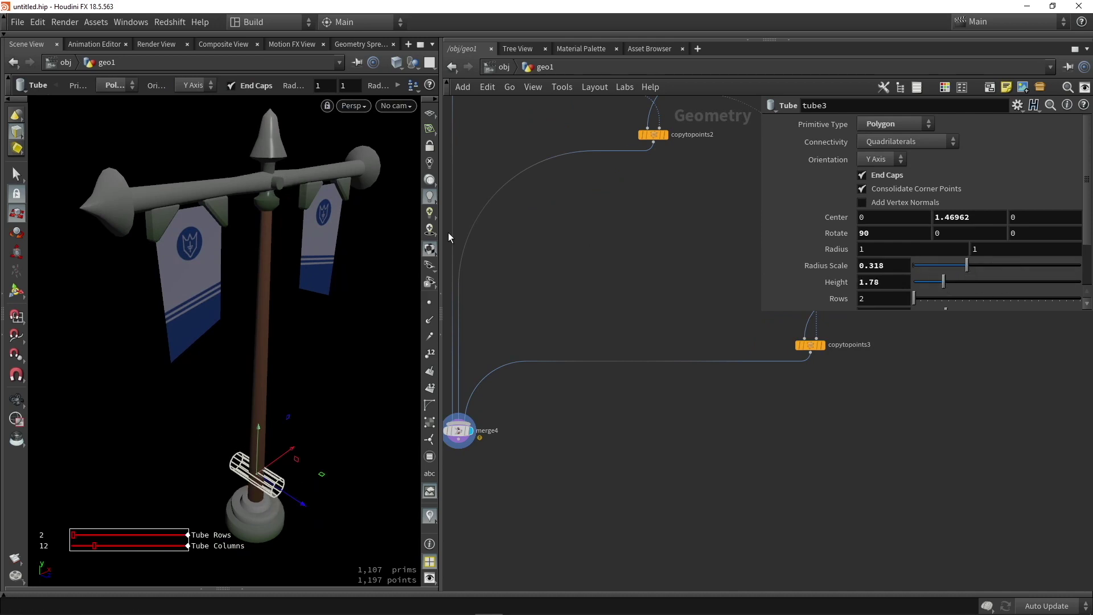
pyautogui.keyDown('alt'); pyautogui.moveTo(342, 173); pyautogui.dragTo(268, 154); pyautogui.keyUp('alt')
pyautogui.scroll(4, 256, 153)
pyautogui.keyDown('alt'); pyautogui.moveTo(249, 242); pyautogui.dragTo(281, 288); pyautogui.keyUp('alt')
pyautogui.keyDown('alt'); pyautogui.moveTo(281, 288); pyautogui.dragTo(282, 341, button='right'); pyautogui.keyUp('alt')
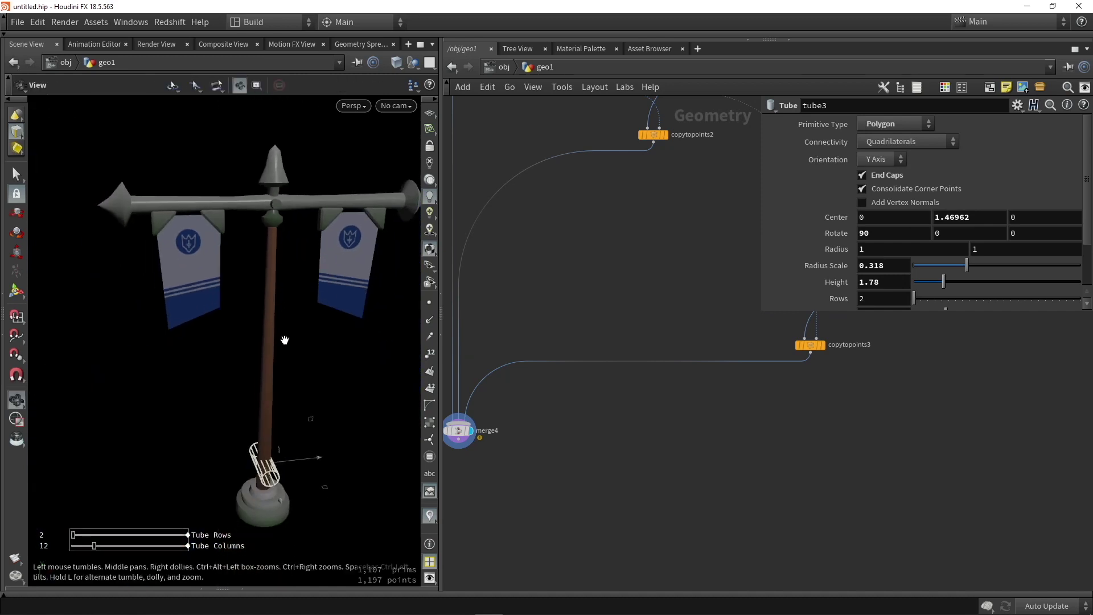
# Raise tube3 slightly to a Y center of about 1.617 so it lines up with the crossbar
pyautogui.moveTo(265, 432); pyautogui.dragTo(332, 325)
pyautogui.press('Escape')
pyautogui.scroll(8, 251, 202)
pyautogui.keyDown('alt'); pyautogui.moveTo(271, 207); pyautogui.dragTo(259, 258); pyautogui.keyUp('alt')
pyautogui.scroll(-6, 248, 271)
pyautogui.hotkey('space', 'g')
pyautogui.click(629, 273)
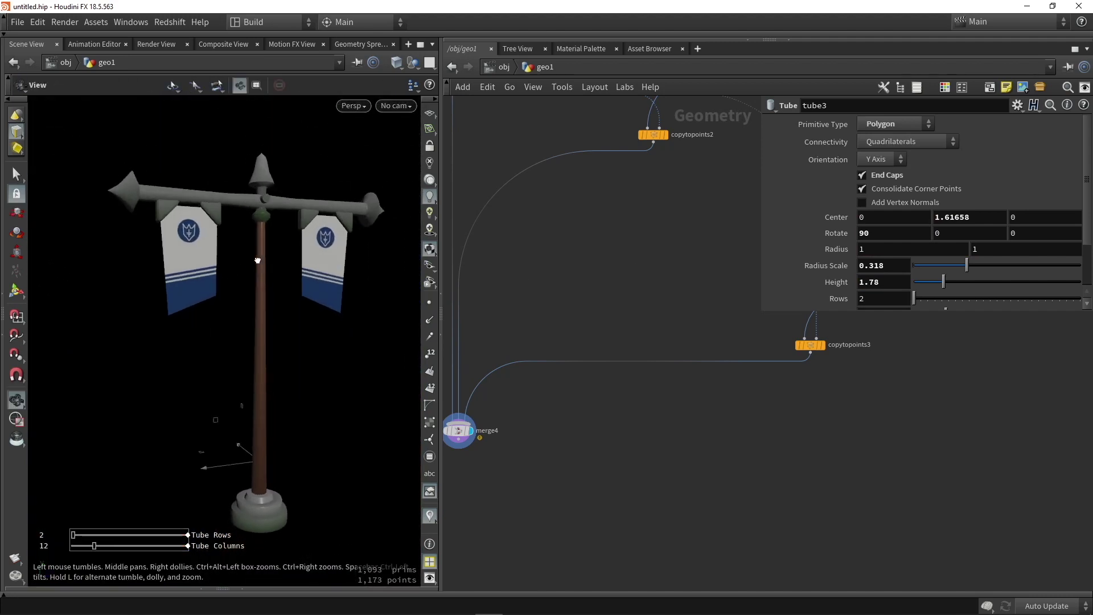
# Try a larger height on tube1, the base of the post, and undo the change
pyautogui.press('Return')
pyautogui.scroll(-8, 575, 266)
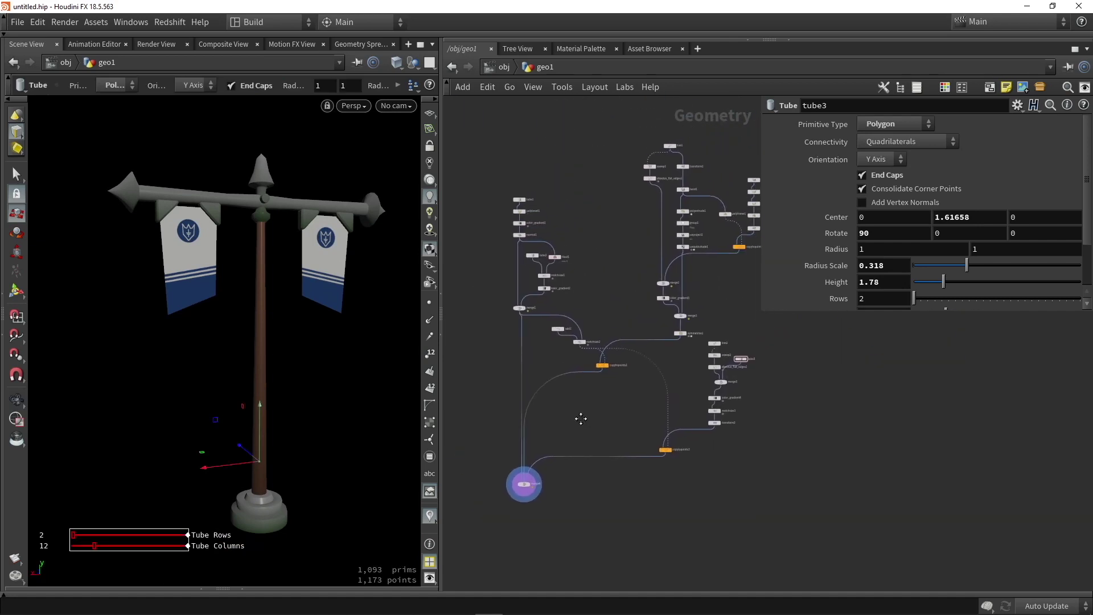
pyautogui.scroll(5, 511, 156)
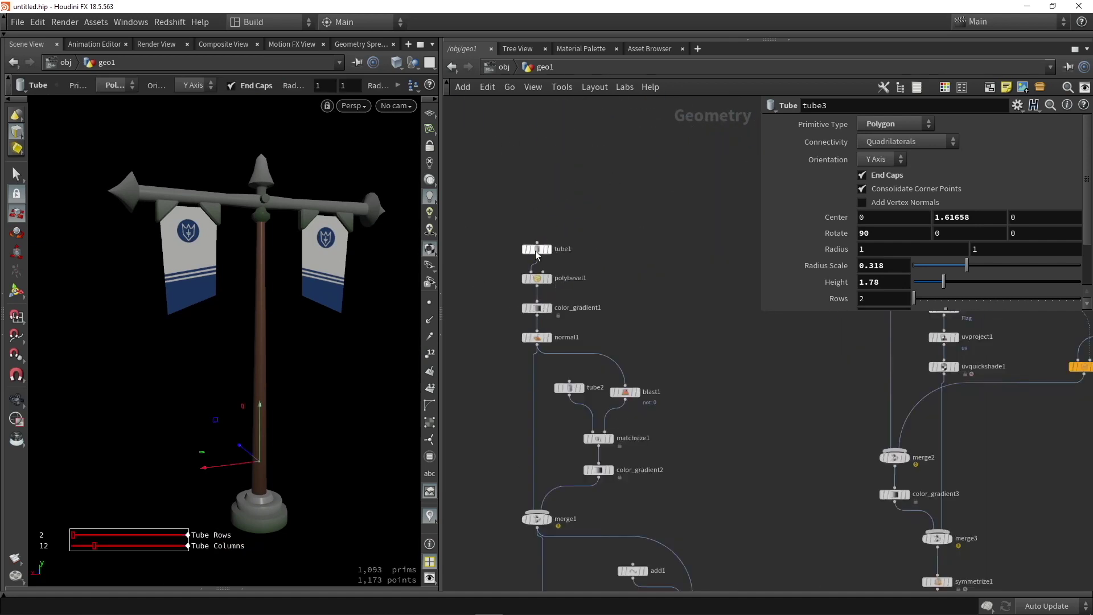
pyautogui.click(536, 250)
pyautogui.moveTo(931, 282); pyautogui.dragTo(996, 282)
pyautogui.hotkey('ctrl', 'z')
pyautogui.scroll(-4, 659, 339)
pyautogui.moveTo(659, 339); pyautogui.dragTo(634, 256, button='middle')
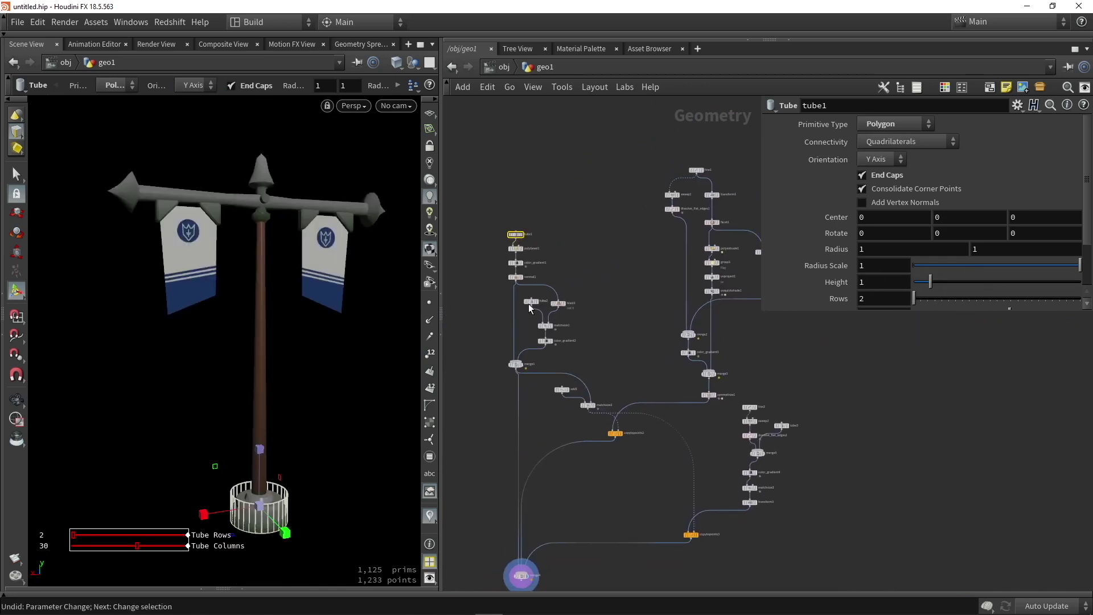
# Try varying the height of tube2, the pole, and return it to 10
pyautogui.scroll(4, 505, 300)
pyautogui.click(559, 303)
pyautogui.moveTo(1021, 283); pyautogui.dragTo(1080, 282)
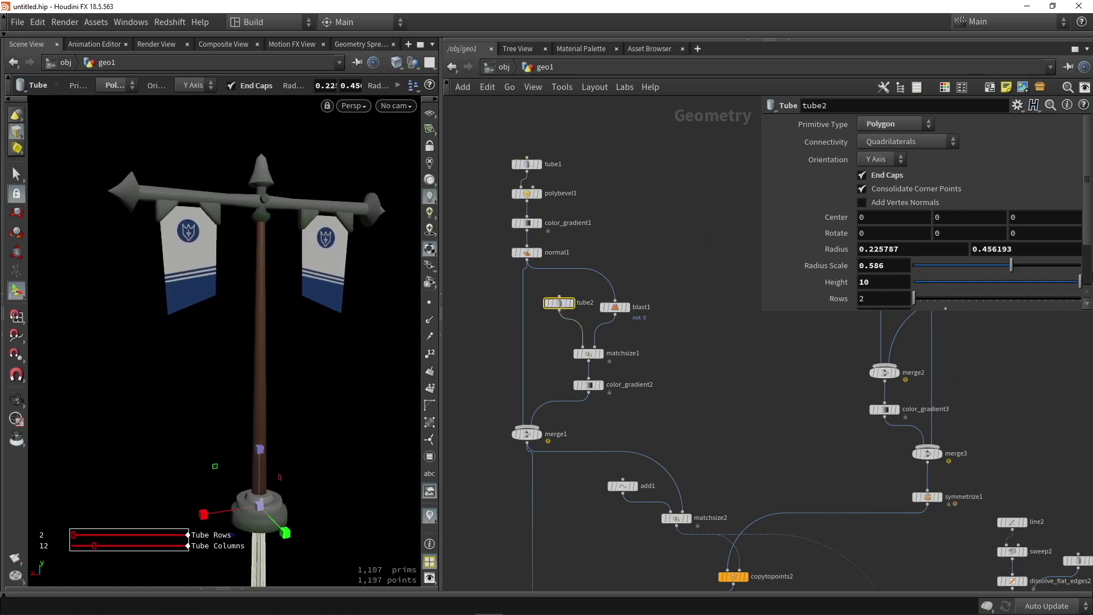
# Try adjusting the flags' uniform scale on transform1
pyautogui.moveTo(784, 397); pyautogui.dragTo(489, 428, button='middle')
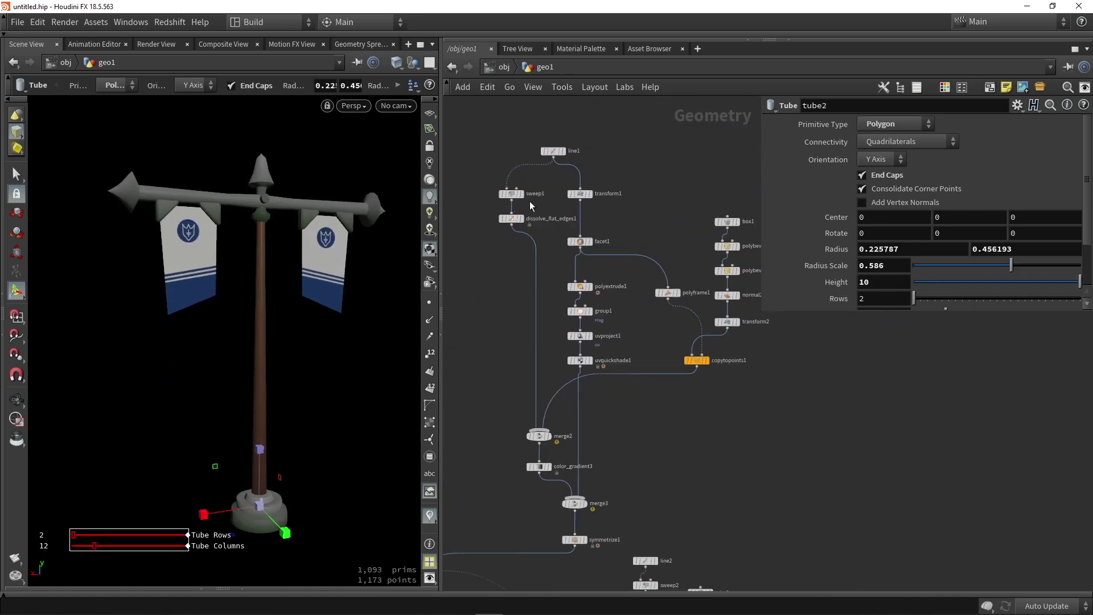
pyautogui.scroll(3, 530, 205)
pyautogui.click(590, 199)
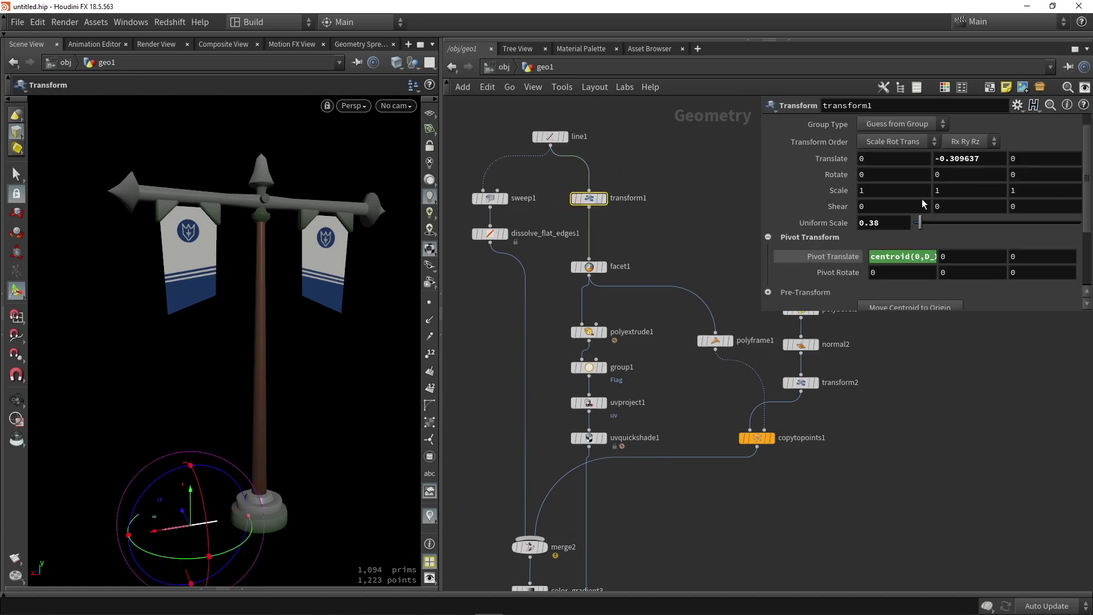
pyautogui.moveTo(920, 227); pyautogui.dragTo(923, 227)
# Adjust the flag length on polyextrude1 by setting the extruded front's Y translation to -2.72882
pyautogui.click(590, 333)
pyautogui.keyDown('alt'); pyautogui.moveTo(180, 398); pyautogui.dragTo(190, 242, button='middle'); pyautogui.keyUp('alt')
pyautogui.scroll(-3, 190, 242)
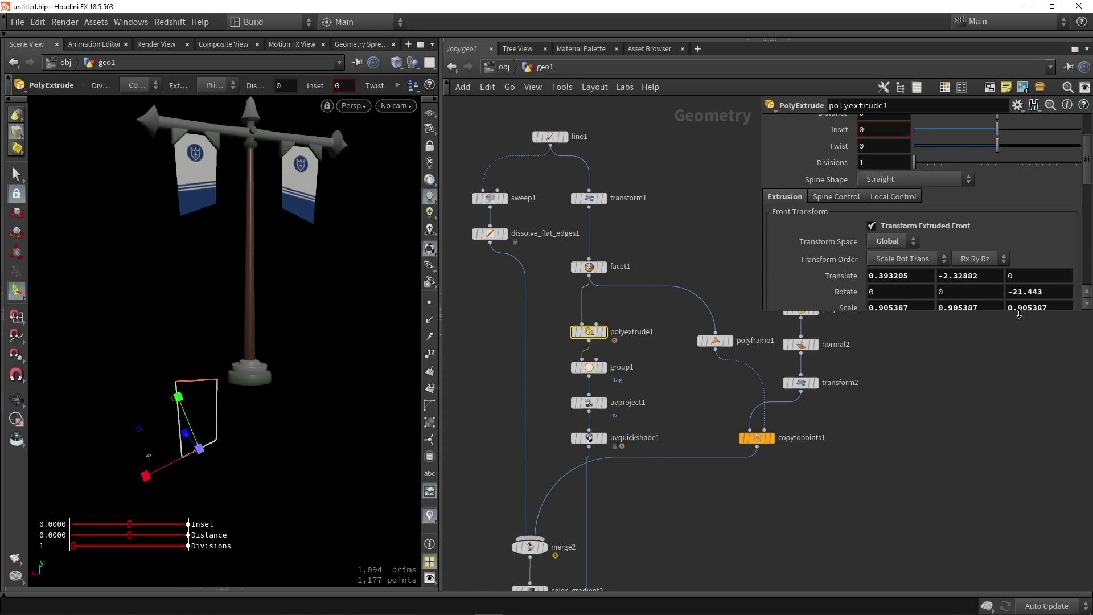
pyautogui.moveTo(962, 278); pyautogui.dragTo(648, 314, button='middle')
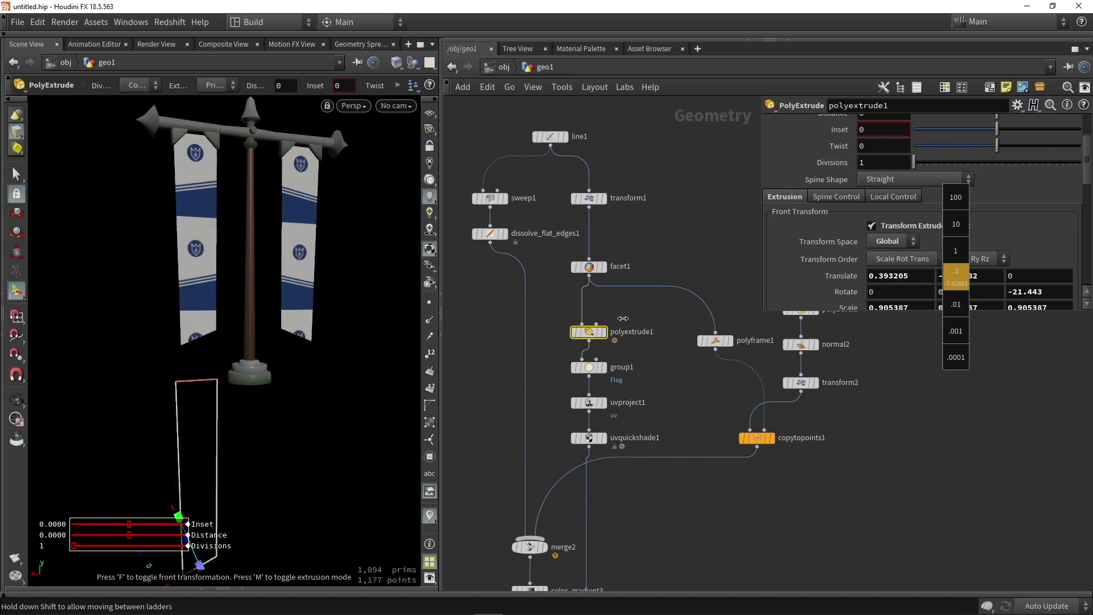
pyautogui.moveTo(728, 293); pyautogui.dragTo(726, 293, button='middle')
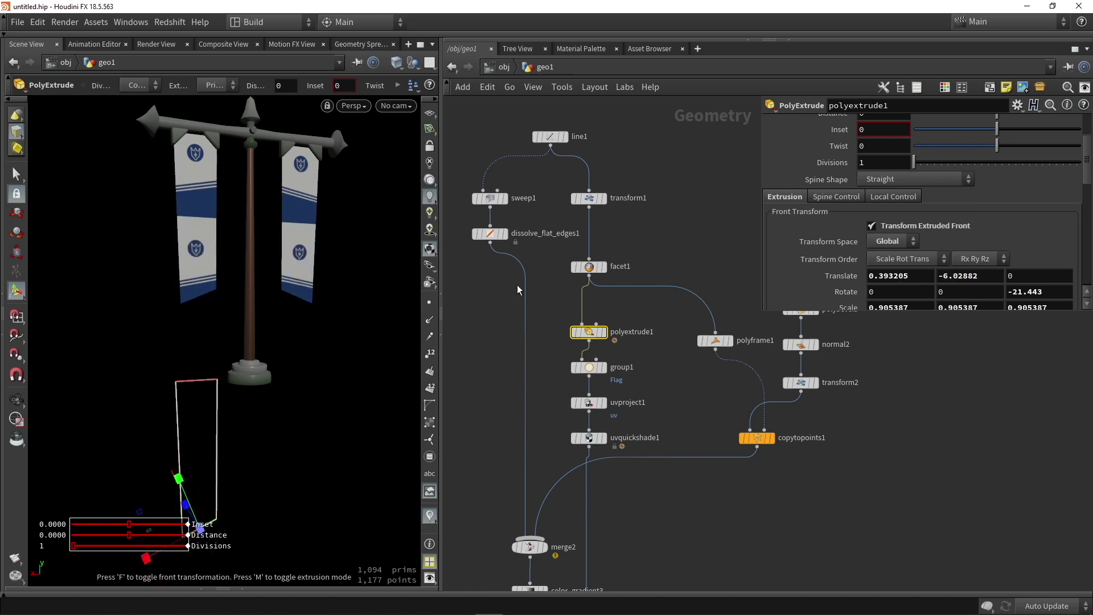
pyautogui.moveTo(291, 293)
pyautogui.keyDown('alt'); pyautogui.mouseDown()
pyautogui.moveTo(171, 299)
pyautogui.moveTo(302, 297)
pyautogui.mouseUp(); pyautogui.keyUp('alt')
pyautogui.moveTo(989, 273); pyautogui.dragTo(1053, 274, button='middle')
# Enlarge the flag's UV projection on uvproject1 to a scale of about 6.61 and move it down to a Y translation of about -2.45
pyautogui.scroll(3, 574, 406)
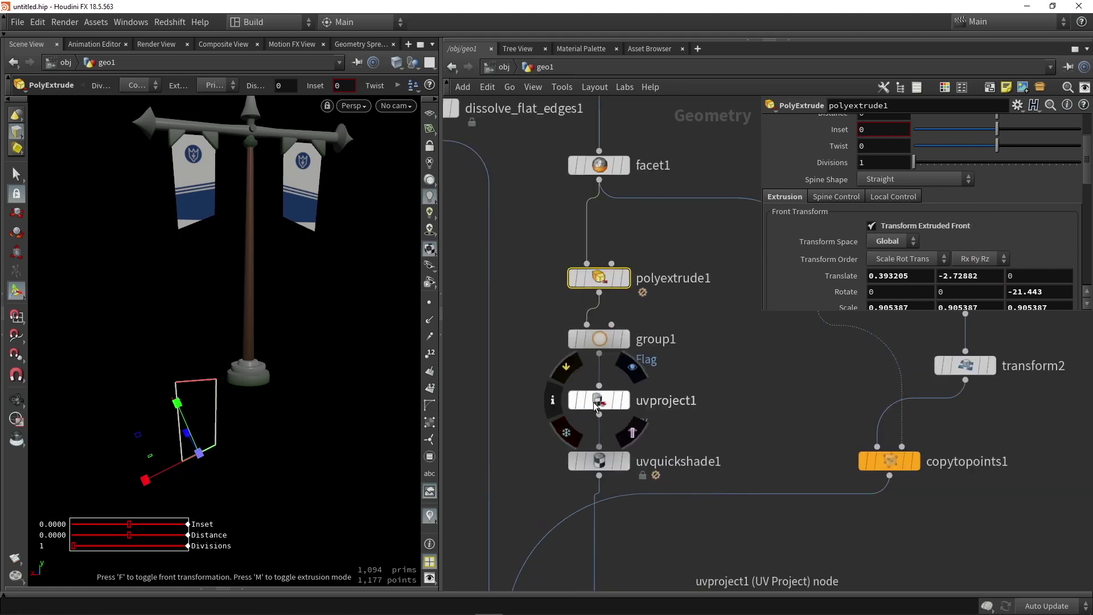
pyautogui.click(598, 400)
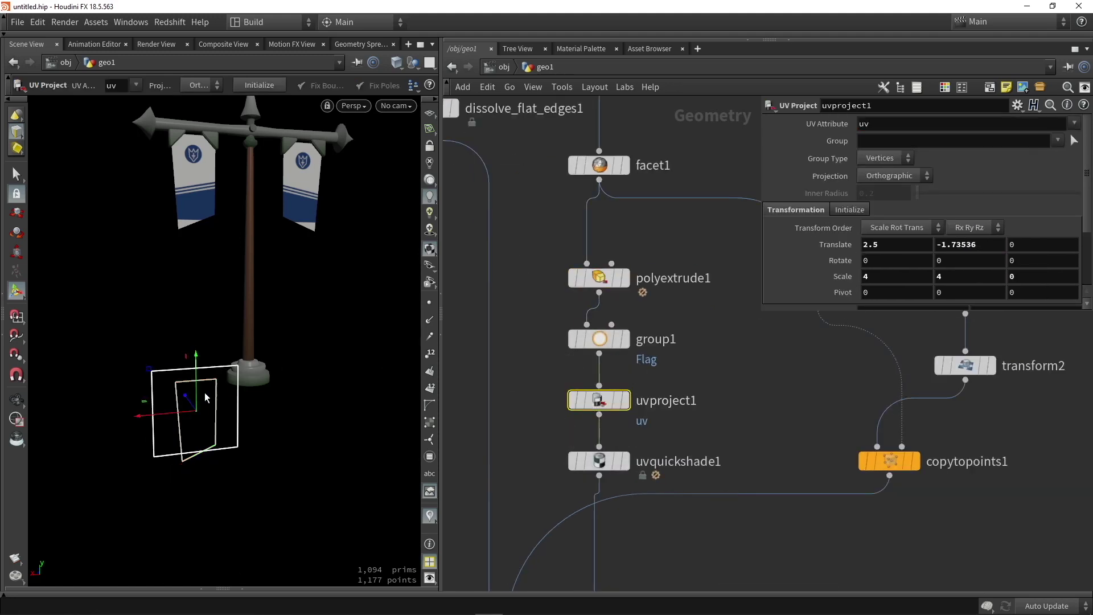
pyautogui.press('e')
pyautogui.moveTo(196, 410)
pyautogui.mouseDown()
pyautogui.moveTo(189, 403)
pyautogui.moveTo(208, 422)
pyautogui.mouseUp()
pyautogui.press('t')
pyautogui.moveTo(196, 367)
pyautogui.mouseDown()
pyautogui.moveTo(198, 391)
pyautogui.moveTo(196, 378)
pyautogui.mouseUp()
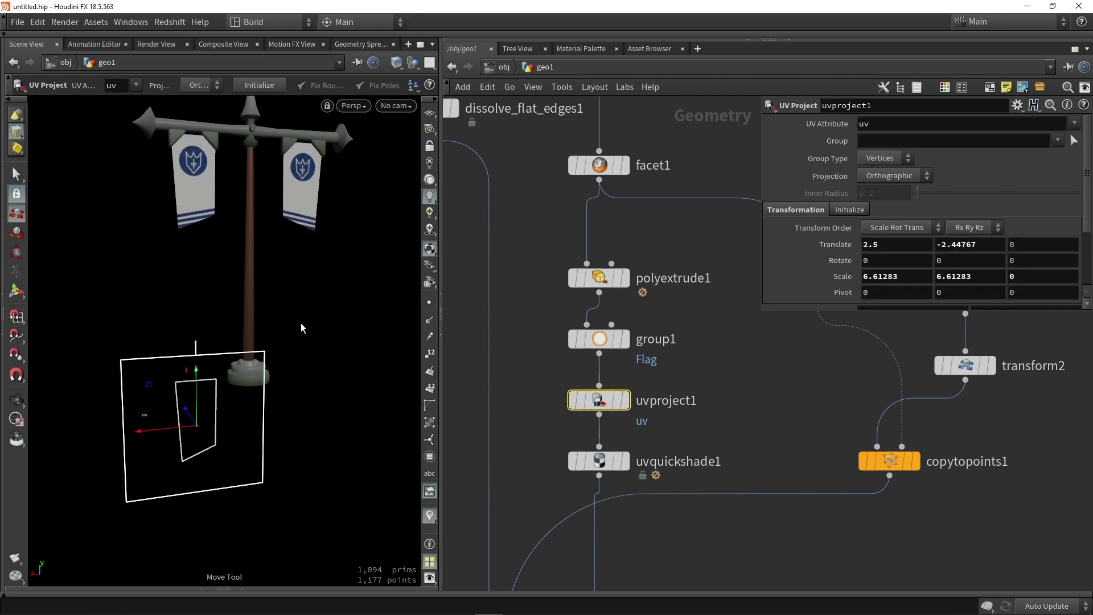
pyautogui.keyDown('alt'); pyautogui.moveTo(315, 309); pyautogui.dragTo(291, 312); pyautogui.keyUp('alt')
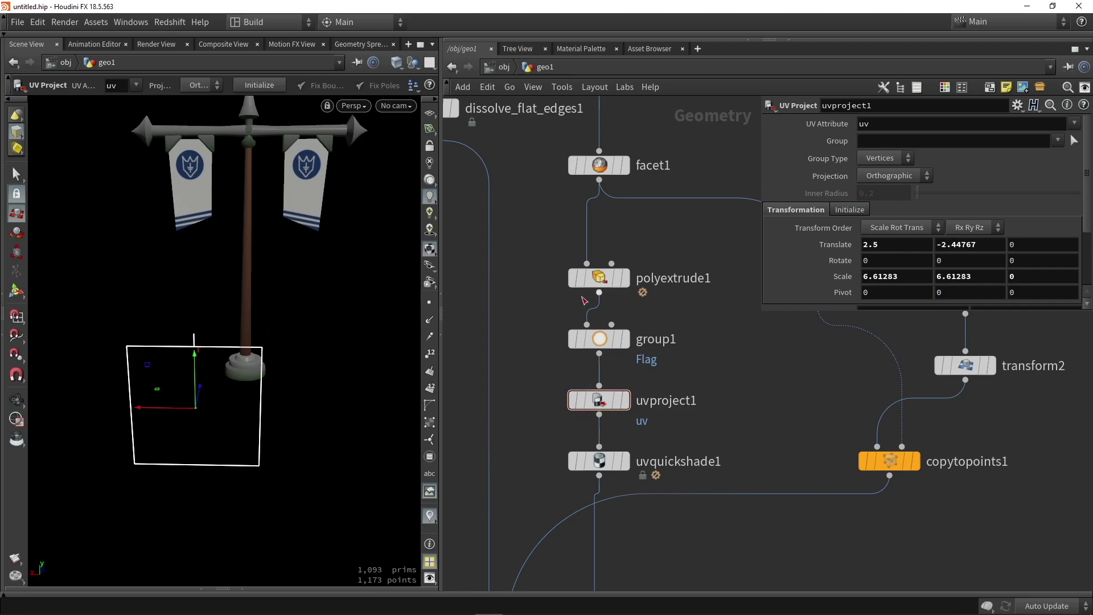
pyautogui.moveTo(584, 300); pyautogui.dragTo(584, 164, button='middle')
pyautogui.scroll(-3, 583, 163)
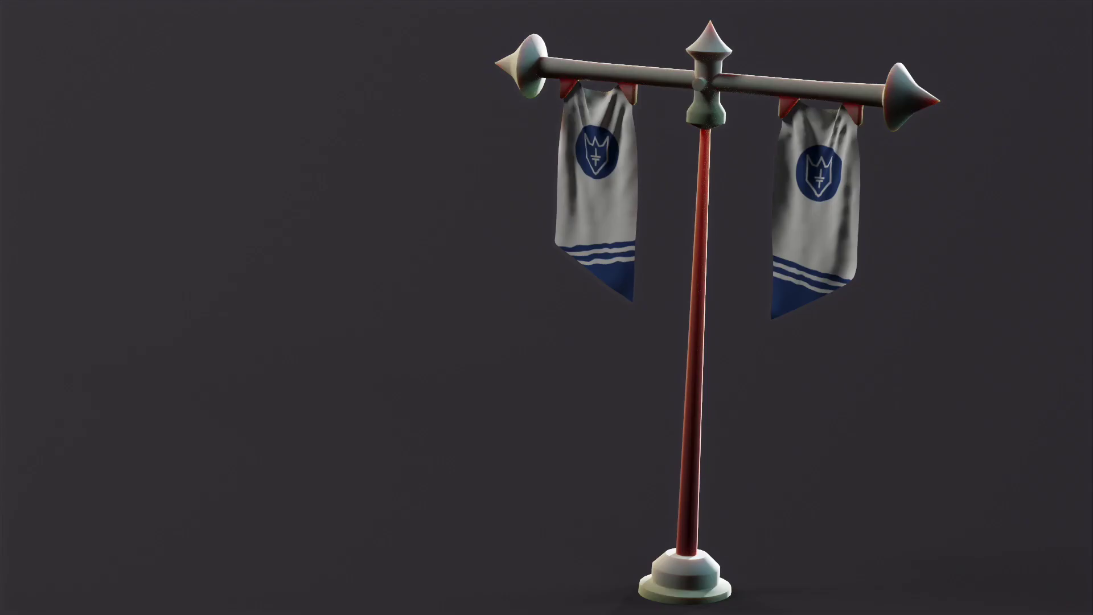